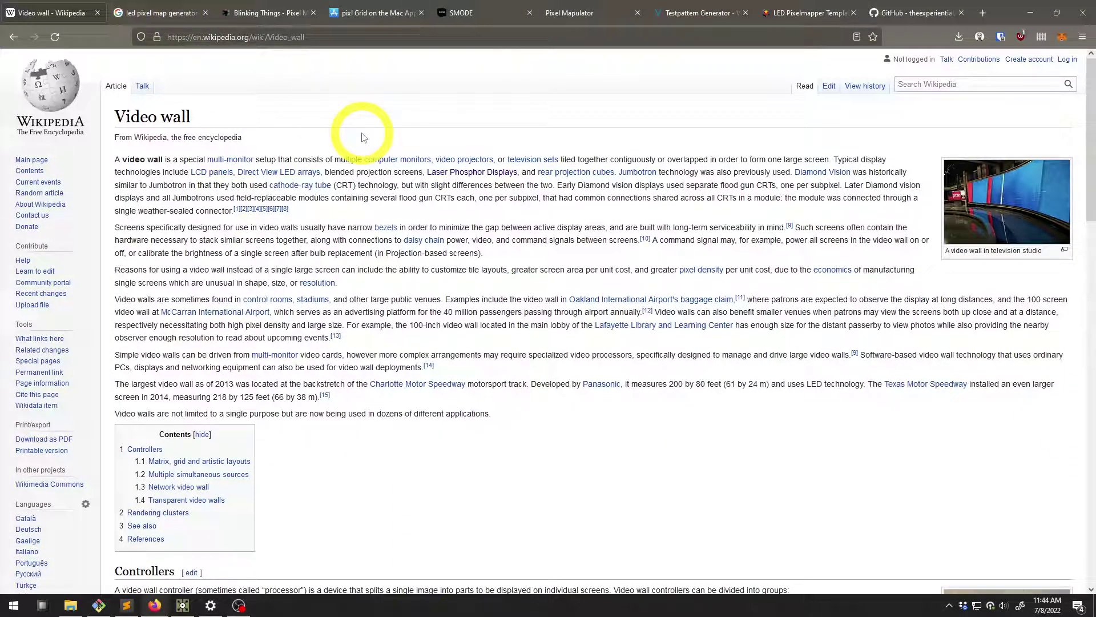
# View the Video wall article's television-studio photo full size, then start a new blank tab
pyautogui.moveTo(117, 117); pyautogui.dragTo(188, 116)
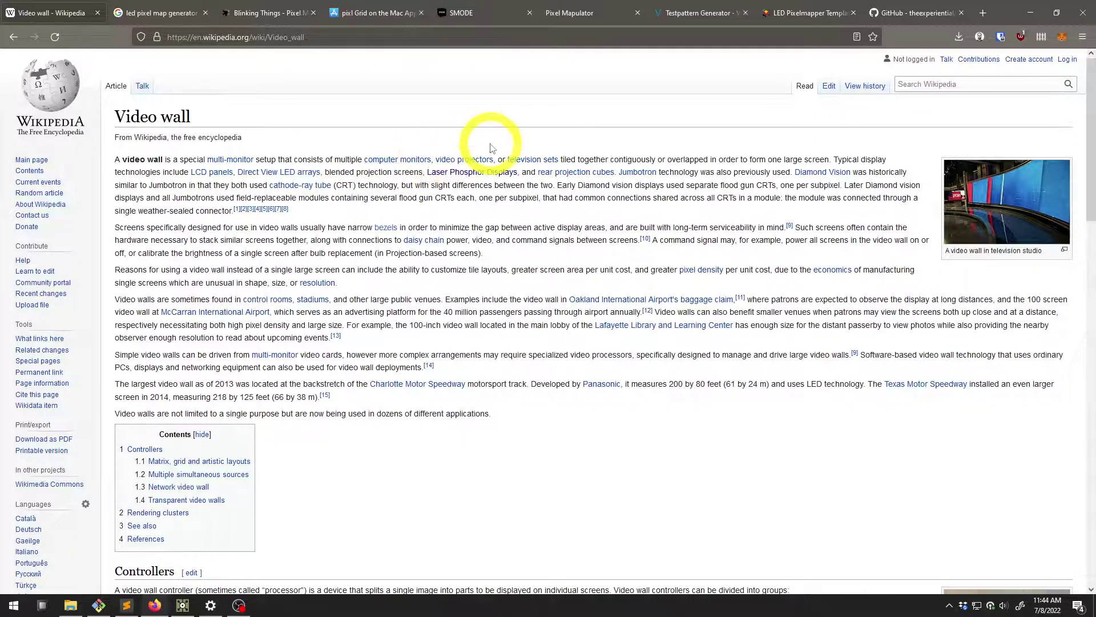
pyautogui.moveTo(483, 164)
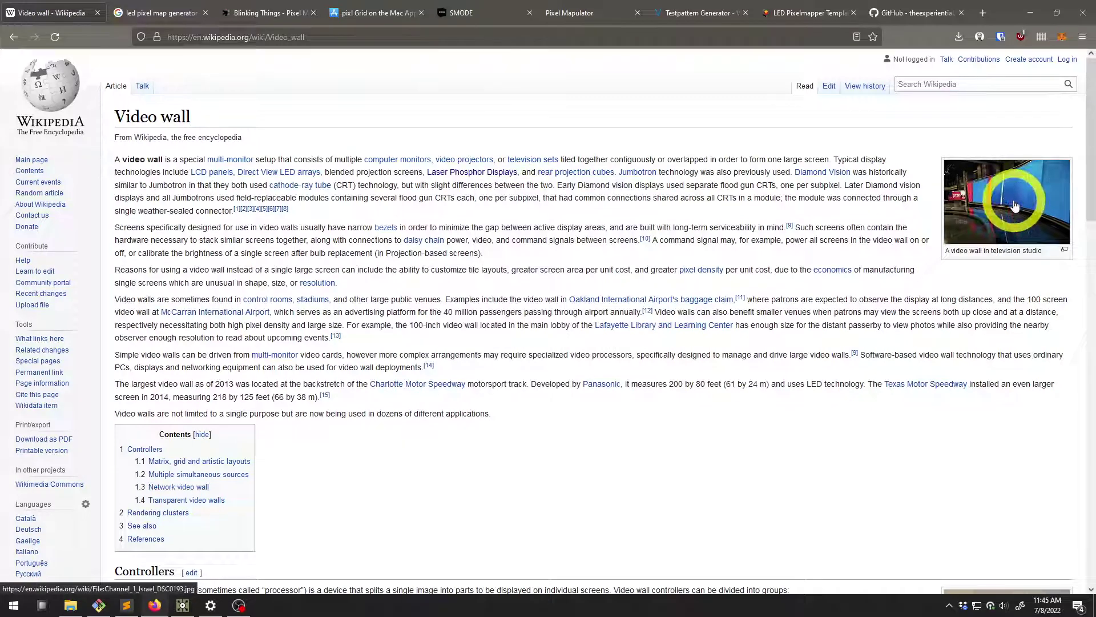
pyautogui.click(978, 207)
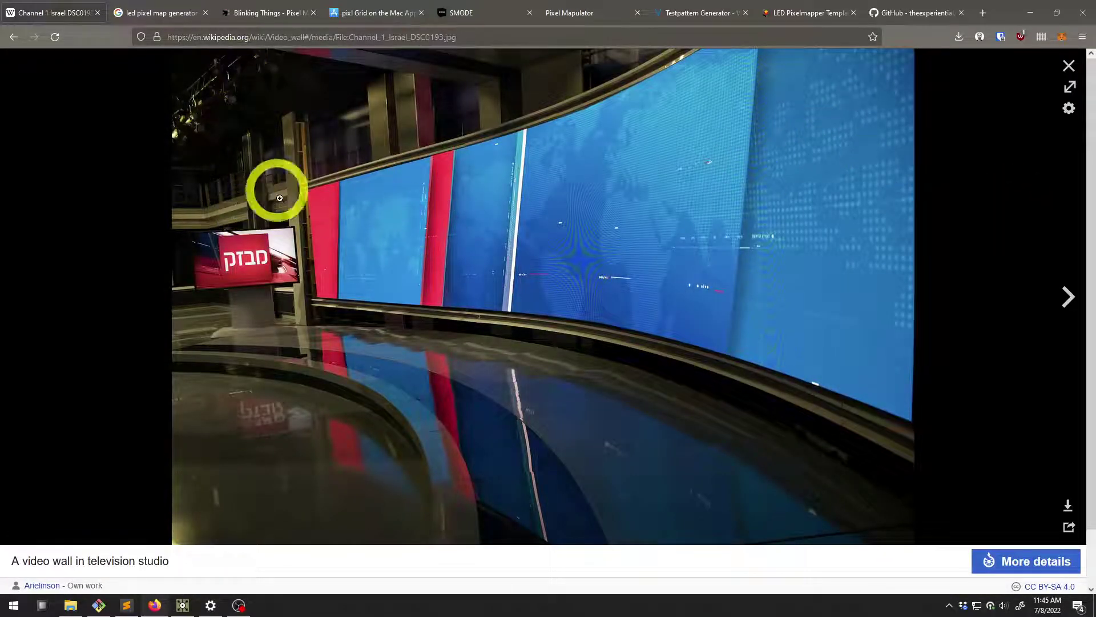
pyautogui.click(983, 13)
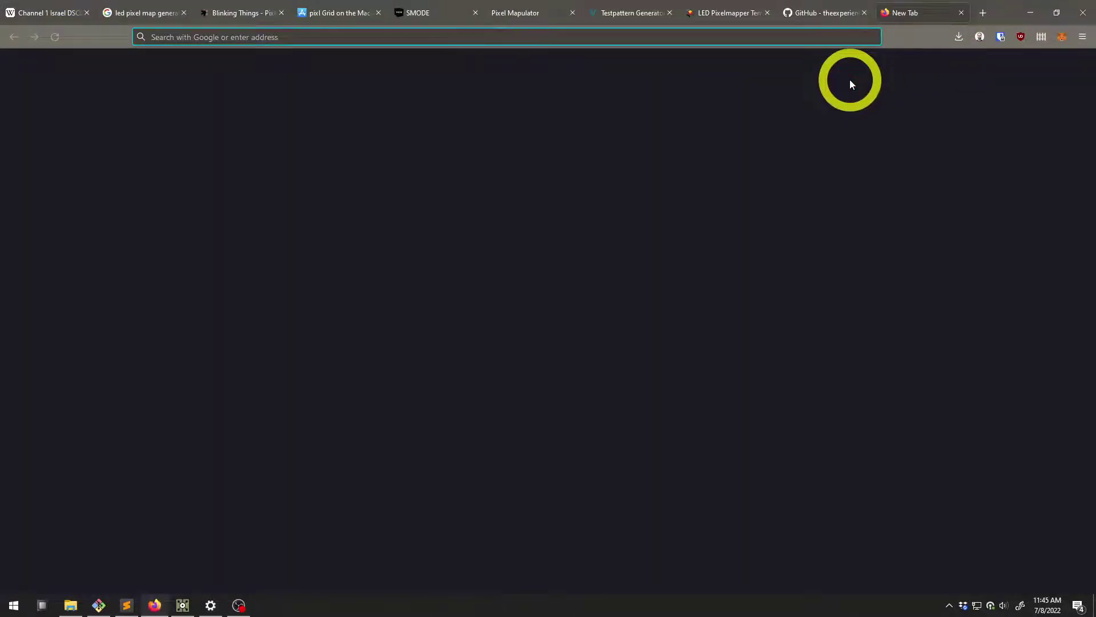
# Search images for 'stage leds', then refine the query to 'stage led wall'
pyautogui.write('stage led ')
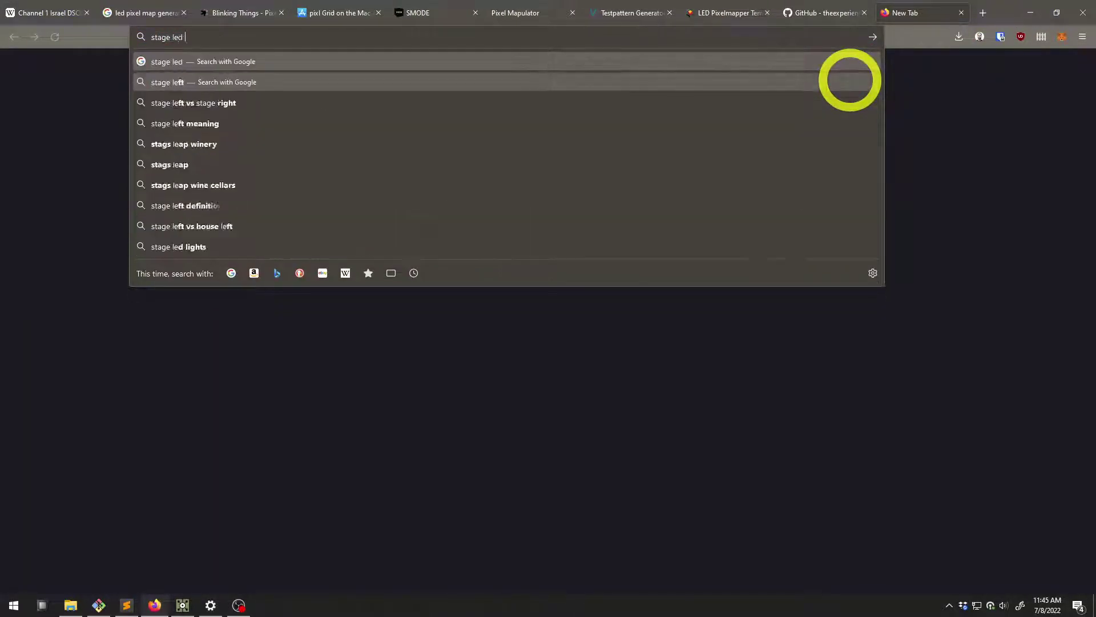
pyautogui.write('s')
pyautogui.press('Return')
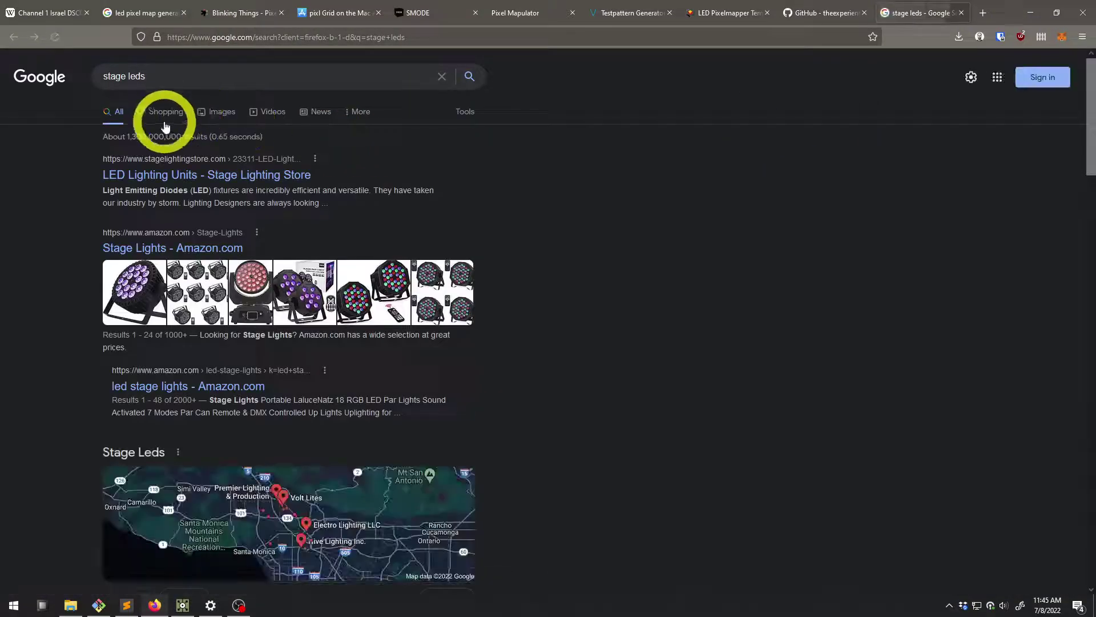
pyautogui.click(220, 112)
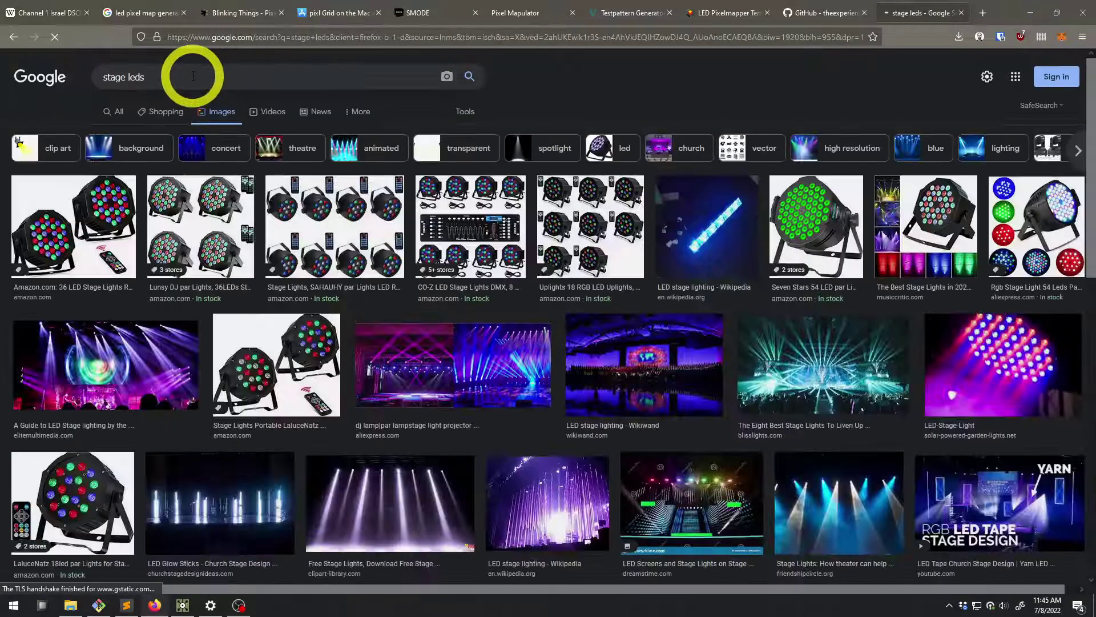
pyautogui.scroll(-6, 384, 306)
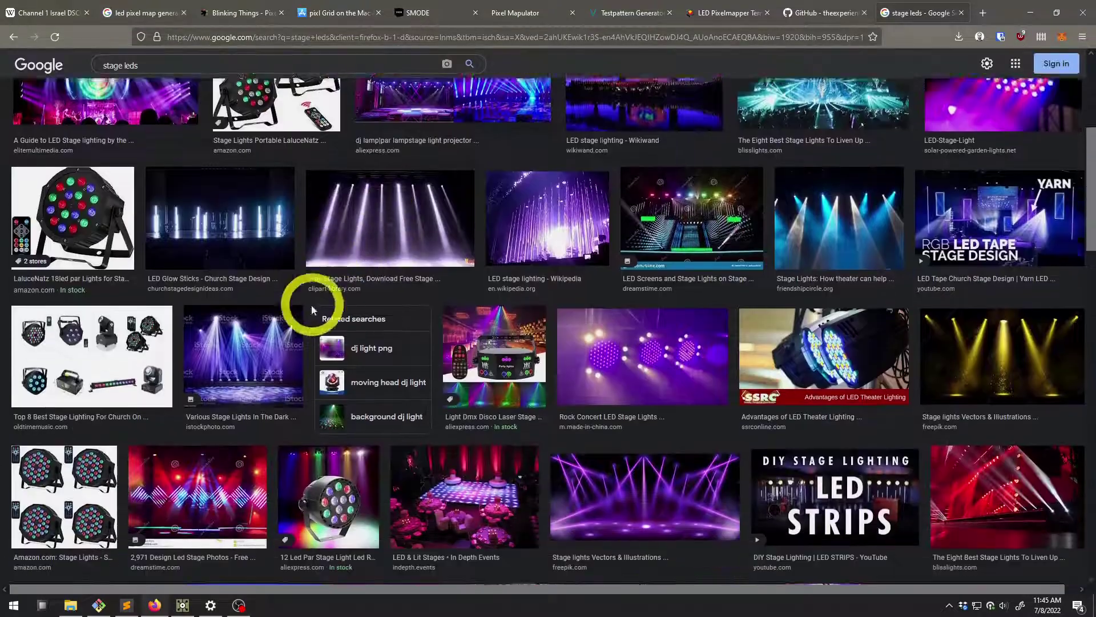
pyautogui.scroll(7, 405, 377)
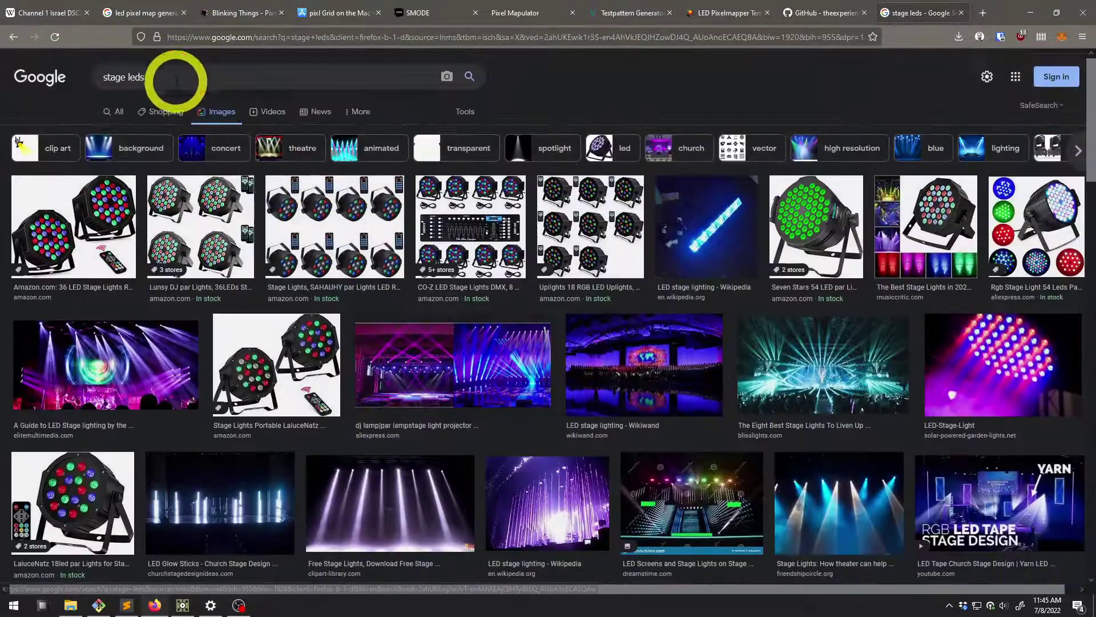
pyautogui.click(176, 78)
pyautogui.press('BackSpace')
pyautogui.write('wall')
pyautogui.press('Return')
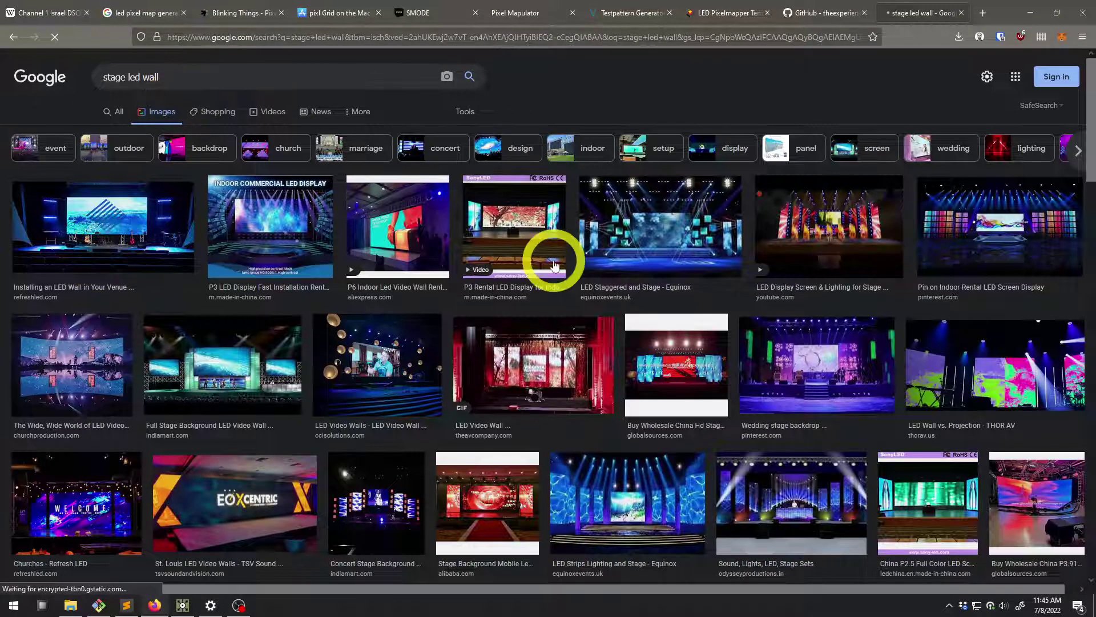
# Preview the LED stage video, Goldwell, HD stage display and P3.91 LED wall images, then return to 'led pixel map generator'
pyautogui.click(845, 224)
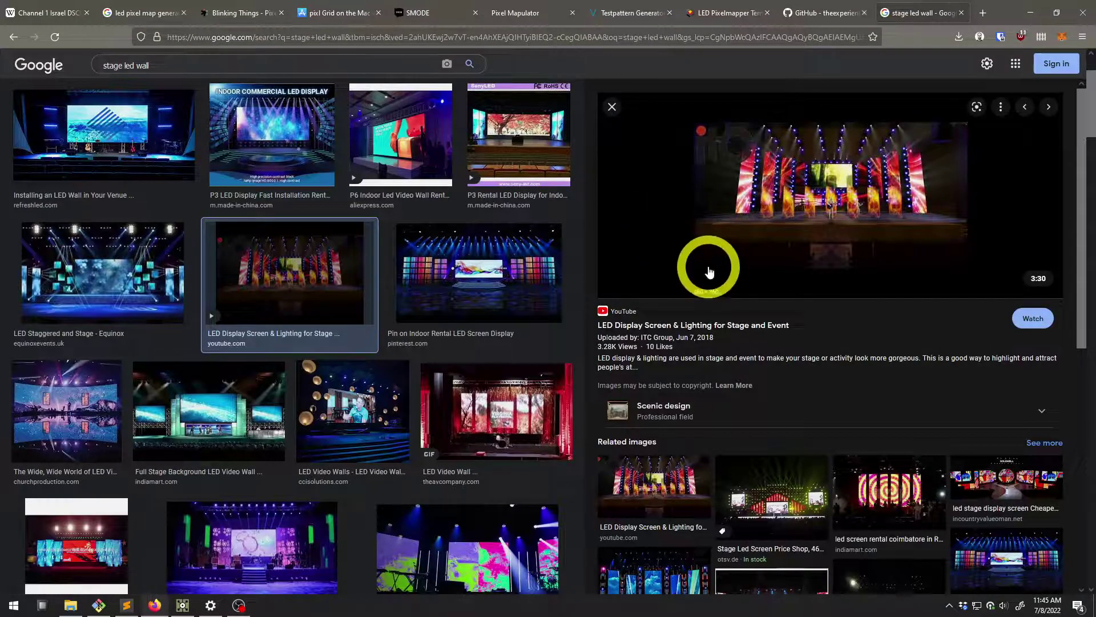
pyautogui.scroll(-2, 733, 276)
pyautogui.click(1006, 378)
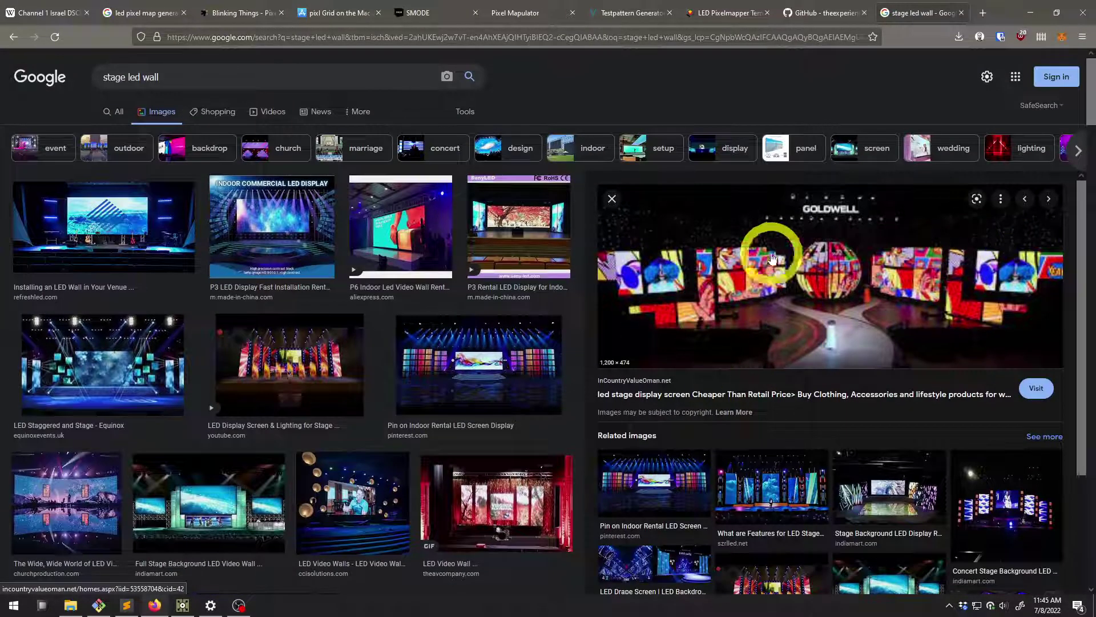
pyautogui.scroll(-6, 399, 357)
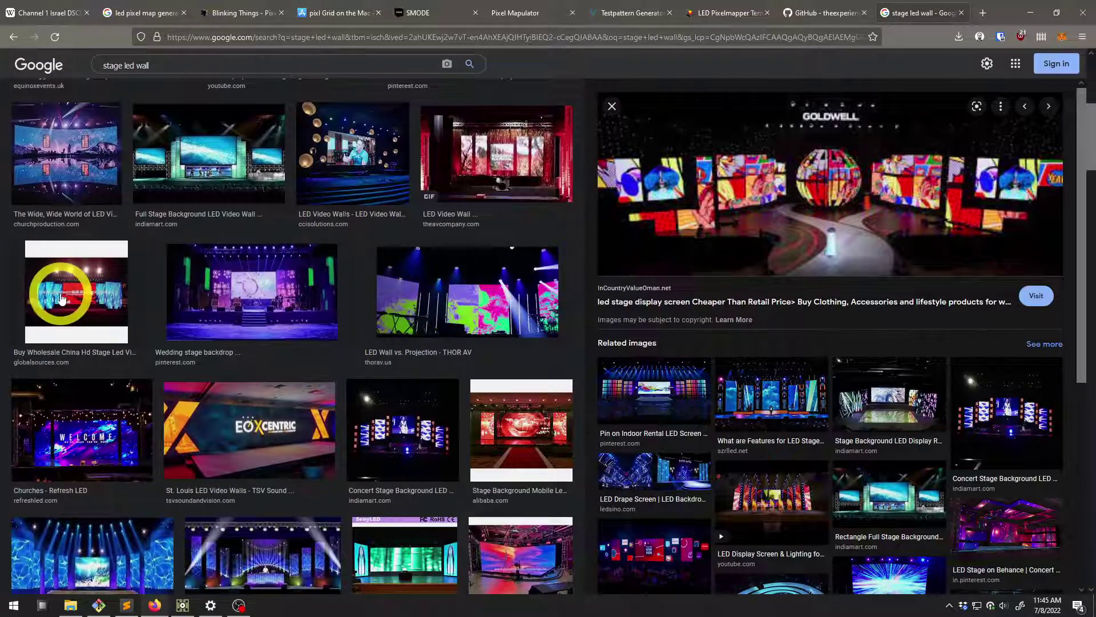
pyautogui.click(66, 302)
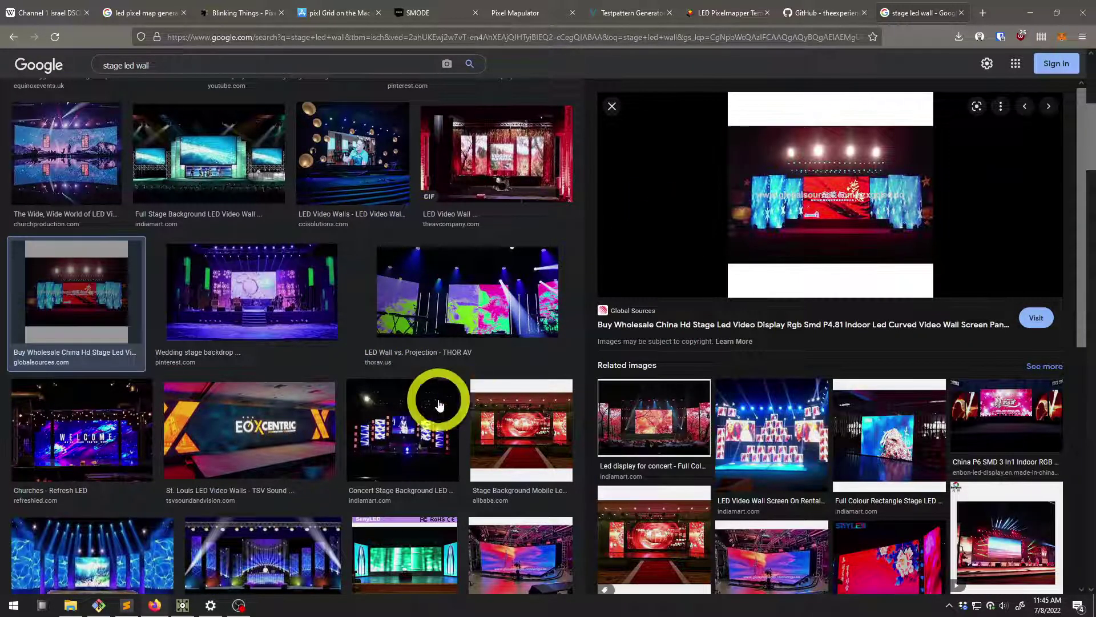
pyautogui.scroll(-2, 399, 411)
pyautogui.click(511, 438)
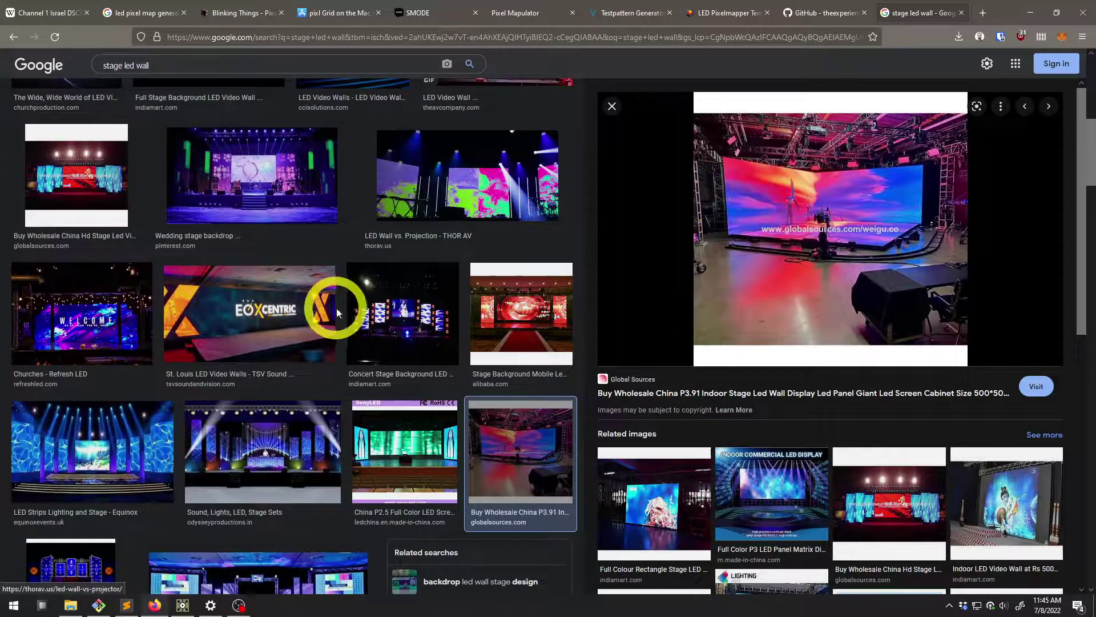
pyautogui.scroll(-2, 222, 383)
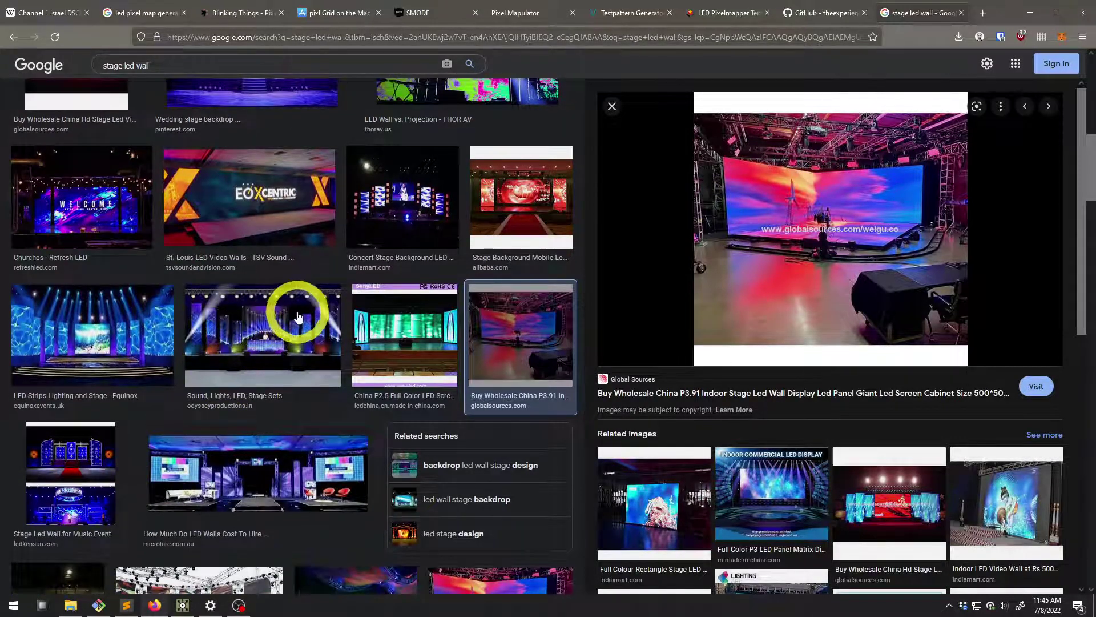
pyautogui.scroll(6, 293, 313)
pyautogui.scroll(4, 294, 313)
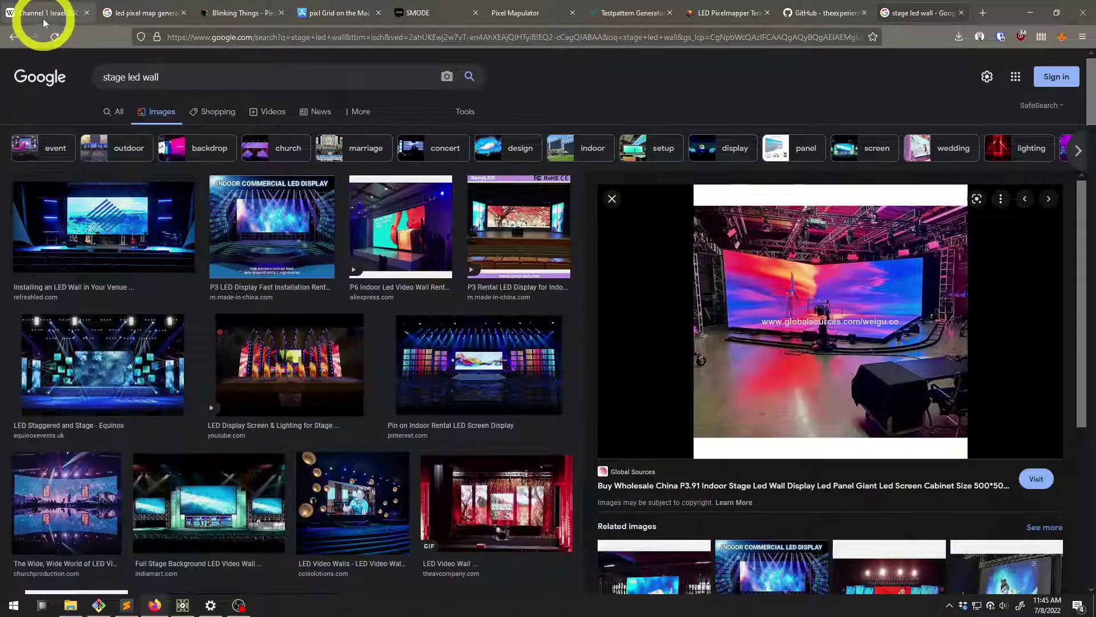
pyautogui.click(143, 11)
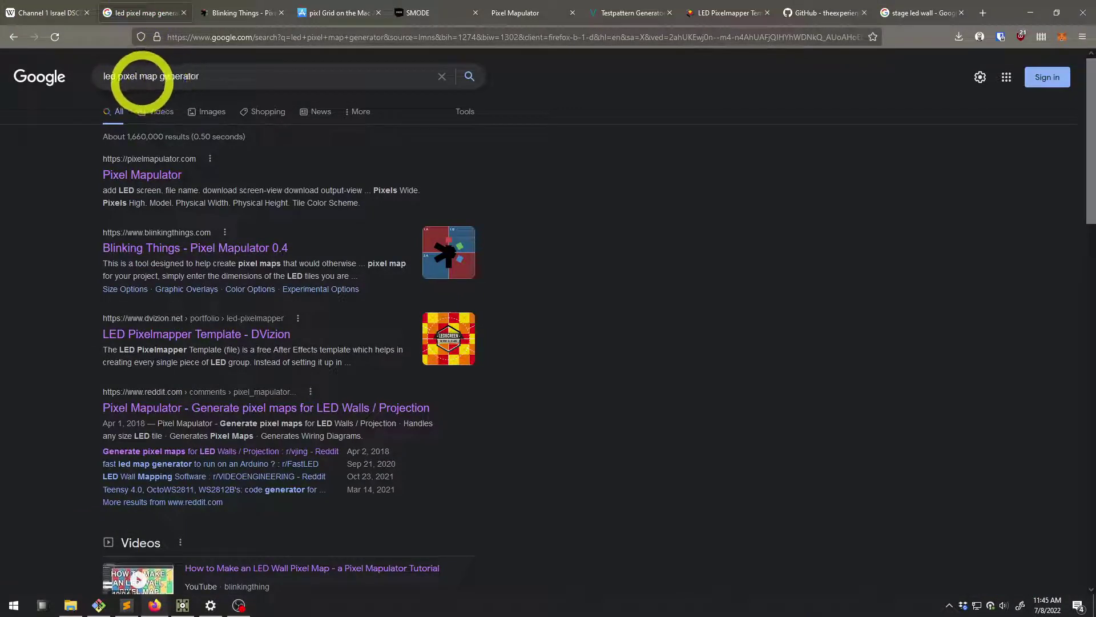
# Browse image results for 'led pixel map generator', then switch to the Blinking Things Pixel Mapulator page
pyautogui.click(203, 112)
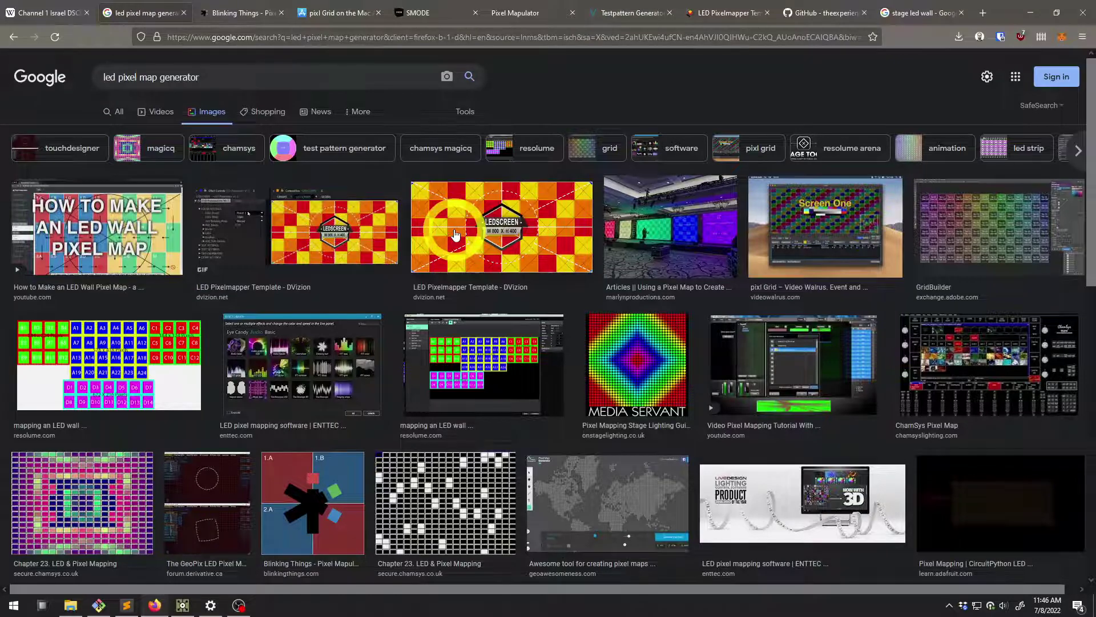
pyautogui.scroll(-2, 459, 234)
pyautogui.scroll(2, 453, 219)
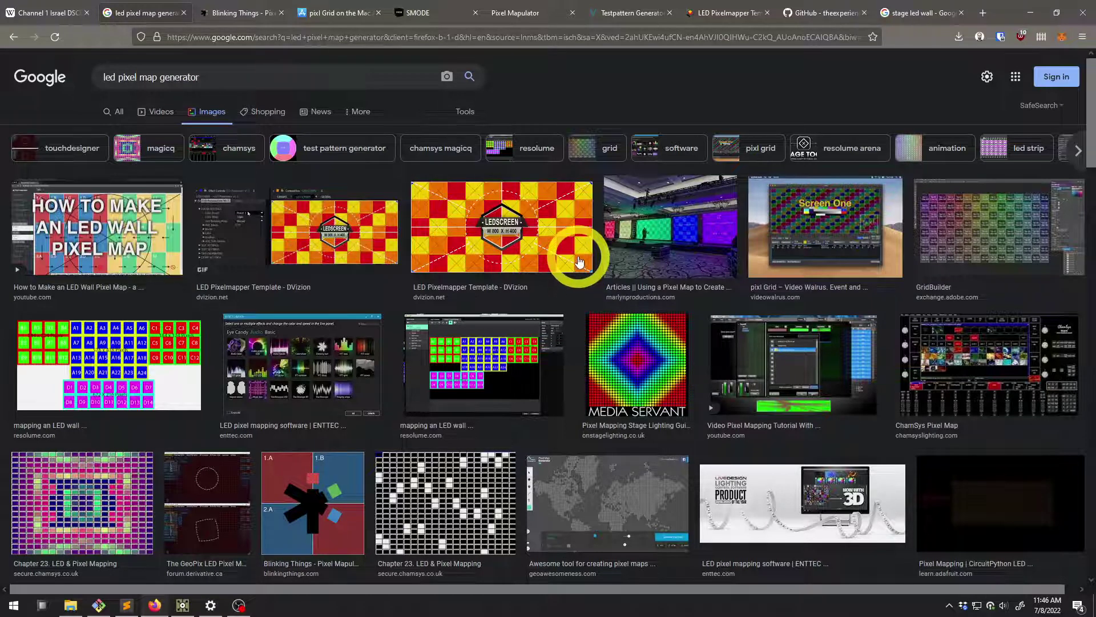
pyautogui.click(233, 17)
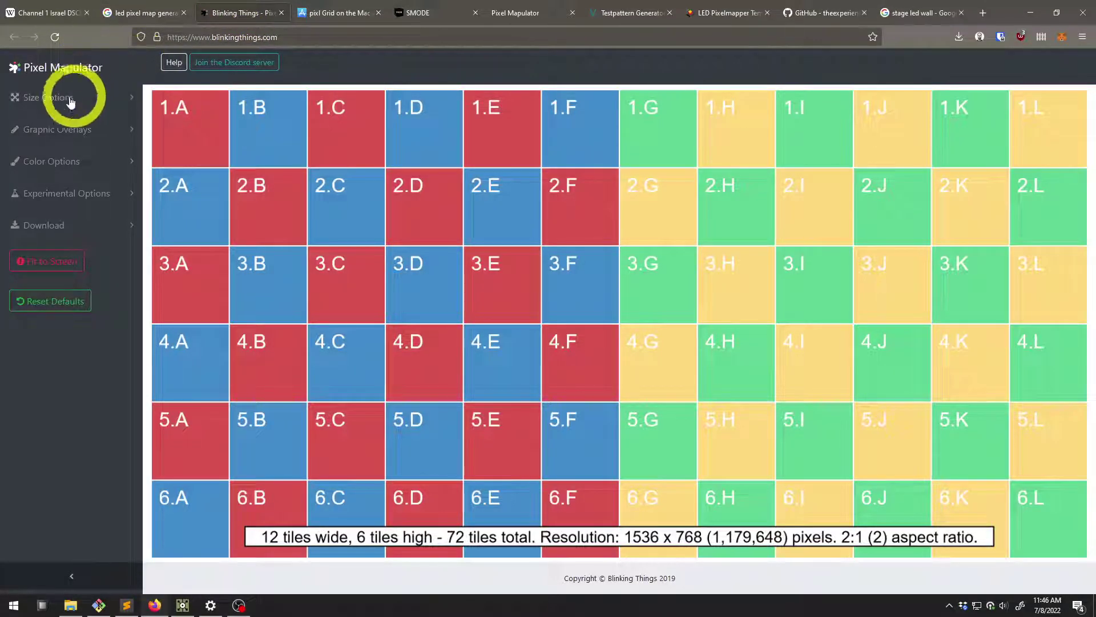
# Try toggling the tile coordinate labels and per-output numbering, leaving both as they were
pyautogui.click(95, 141)
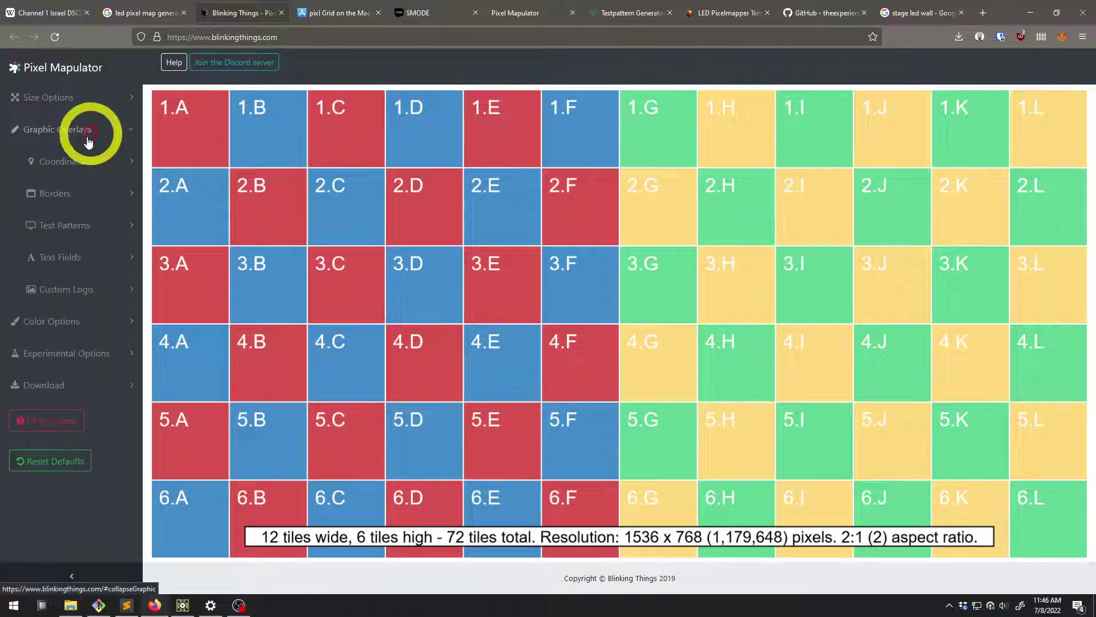
pyautogui.click(85, 160)
pyautogui.click(41, 190)
pyautogui.click(41, 190)
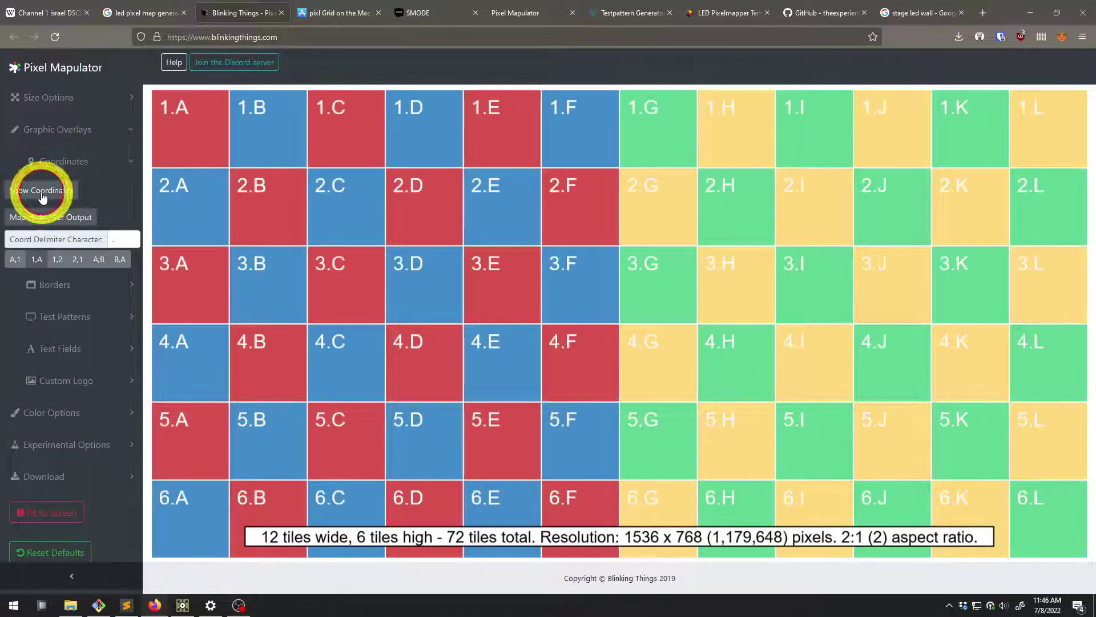
pyautogui.click(49, 221)
pyautogui.click(49, 221)
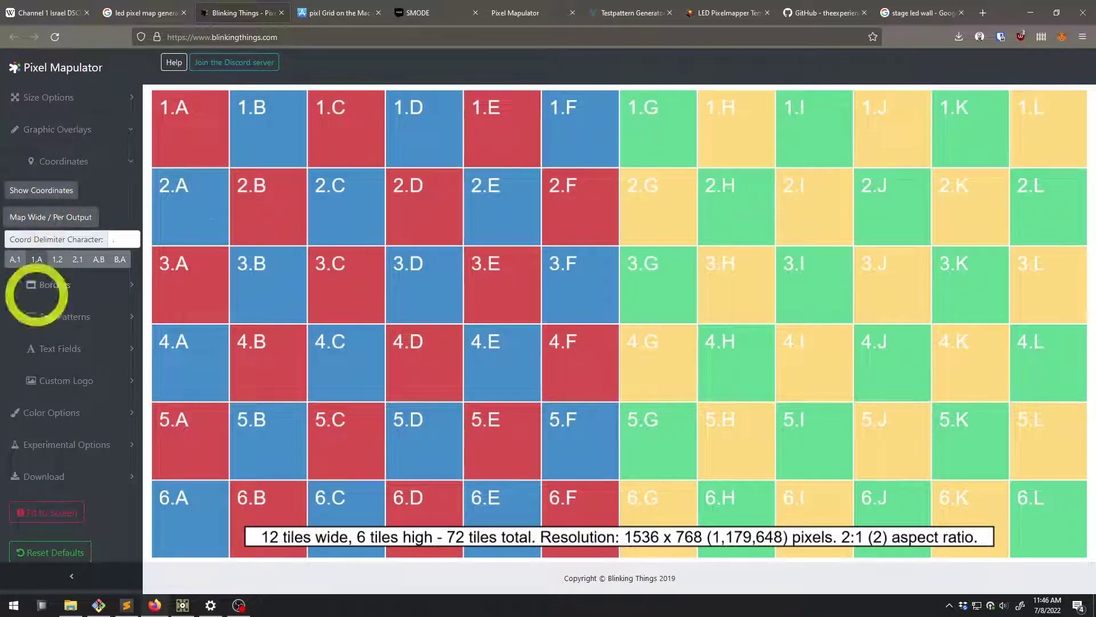
# Reduce the tile width to 120 pixels for a 1440 x 768 map, then move to pixl Grid
pyautogui.click(46, 98)
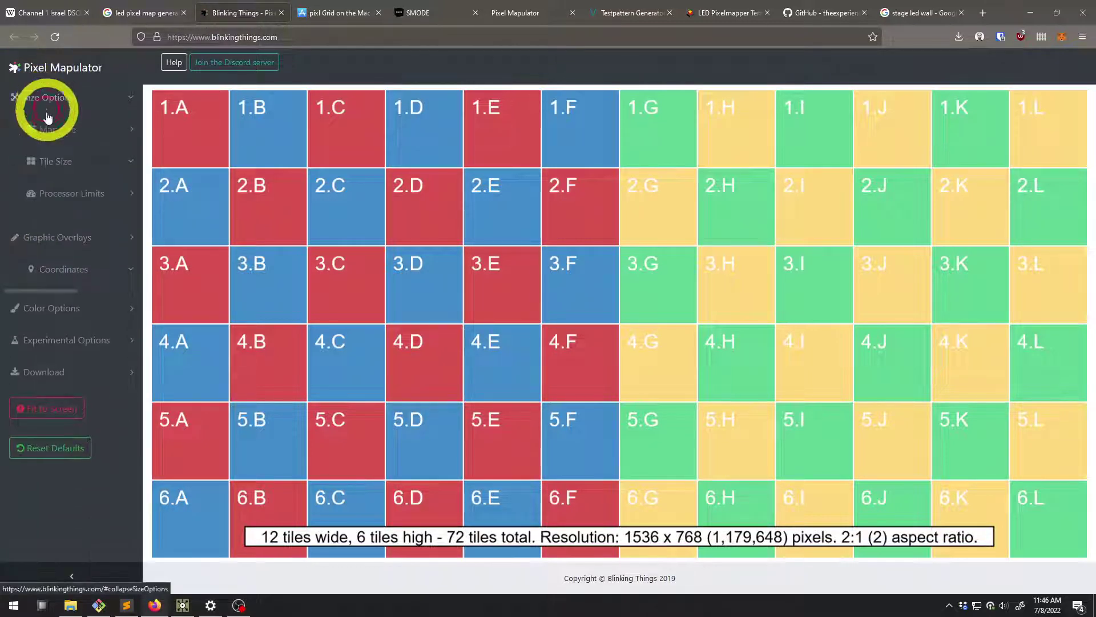
pyautogui.click(55, 159)
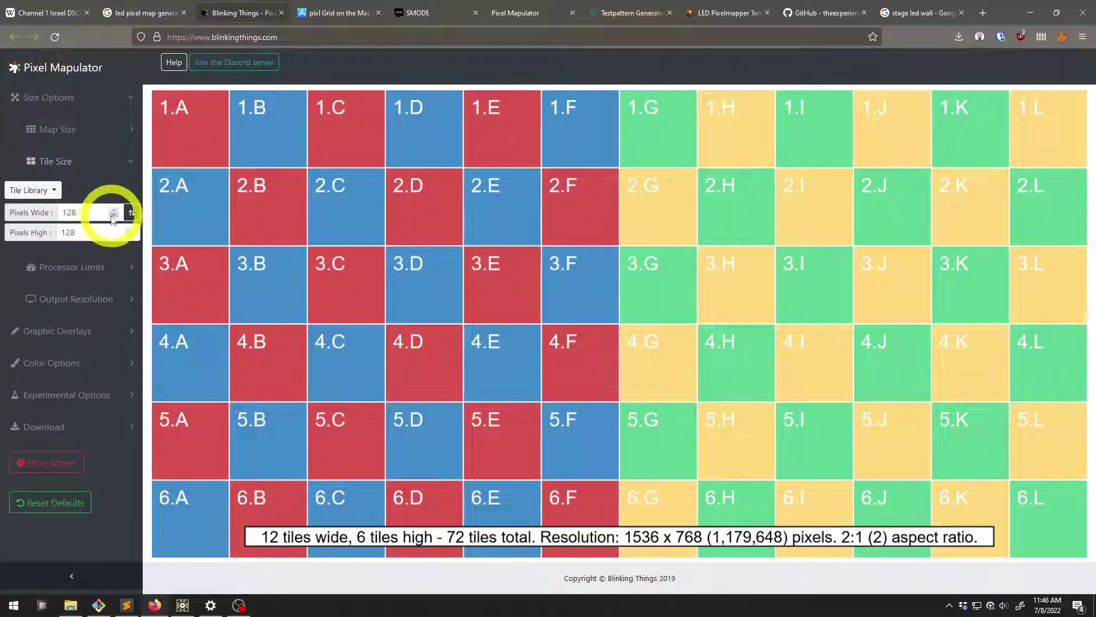
pyautogui.click(112, 217)
pyautogui.click(112, 217)
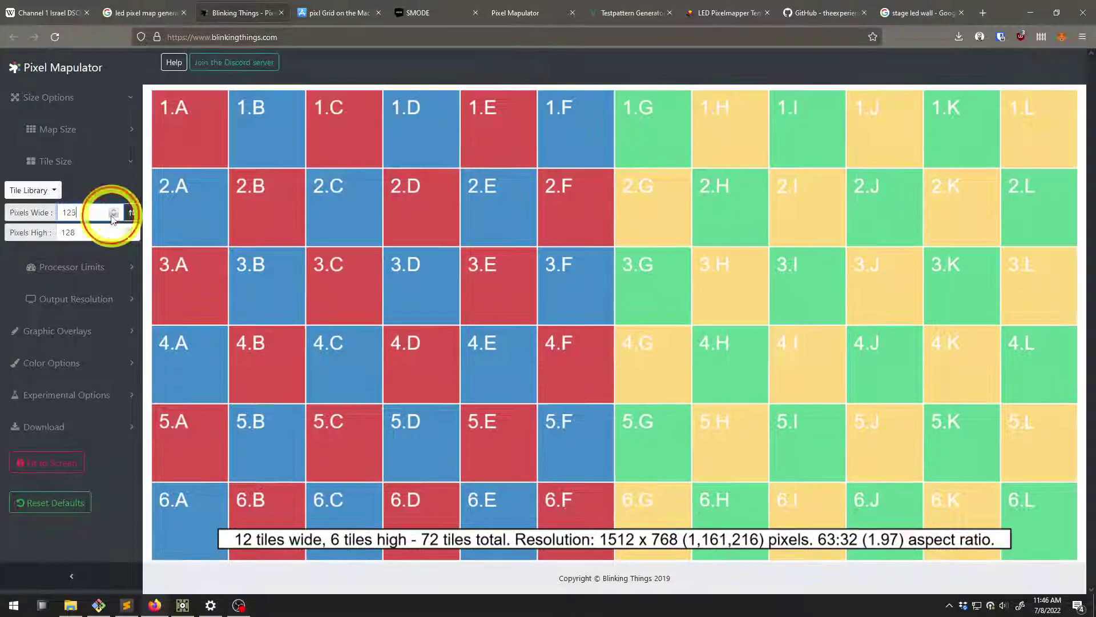
pyautogui.click(112, 217)
pyautogui.click(113, 217)
pyautogui.click(112, 217)
pyautogui.click(113, 217)
pyautogui.click(112, 217)
pyautogui.click(113, 217)
pyautogui.doubleClick(94, 211)
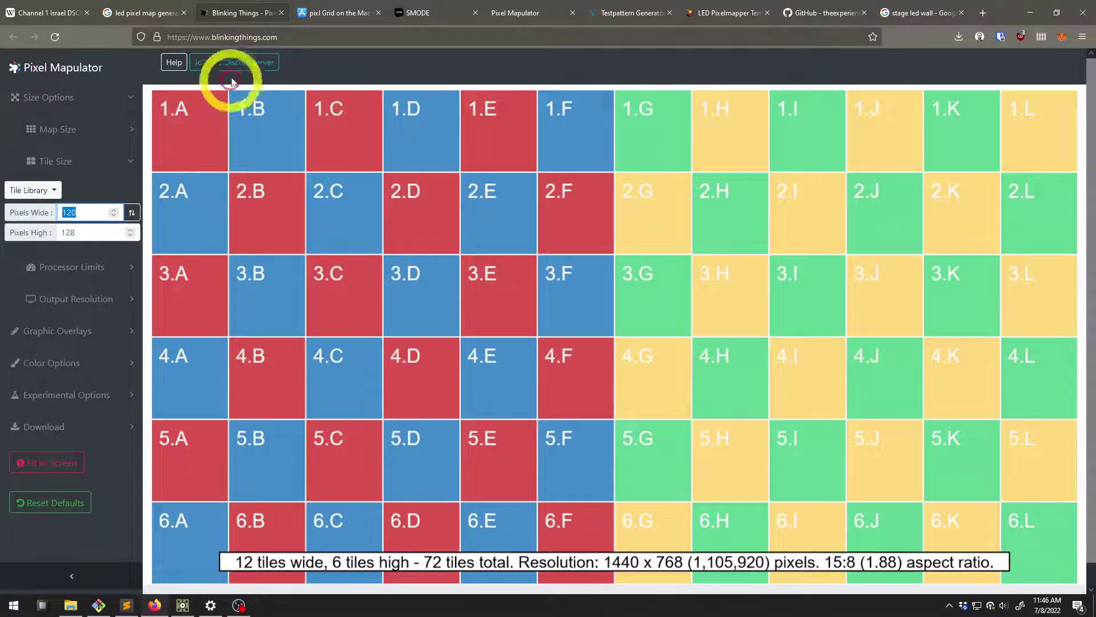
pyautogui.scroll(-1, 327, 290)
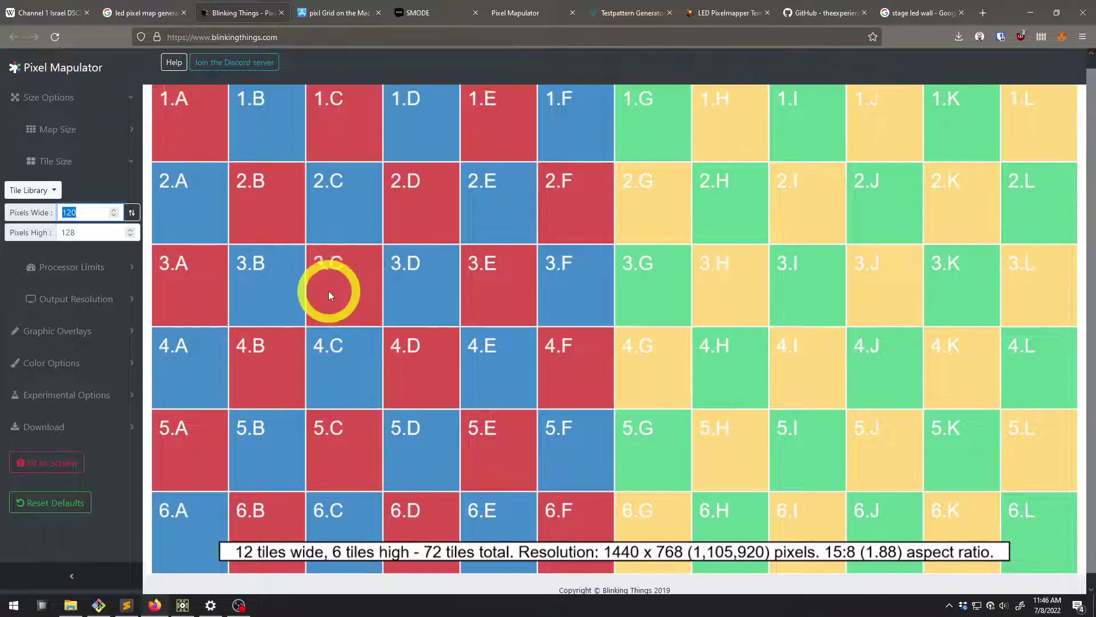
pyautogui.scroll(1, 328, 279)
pyautogui.click(352, 8)
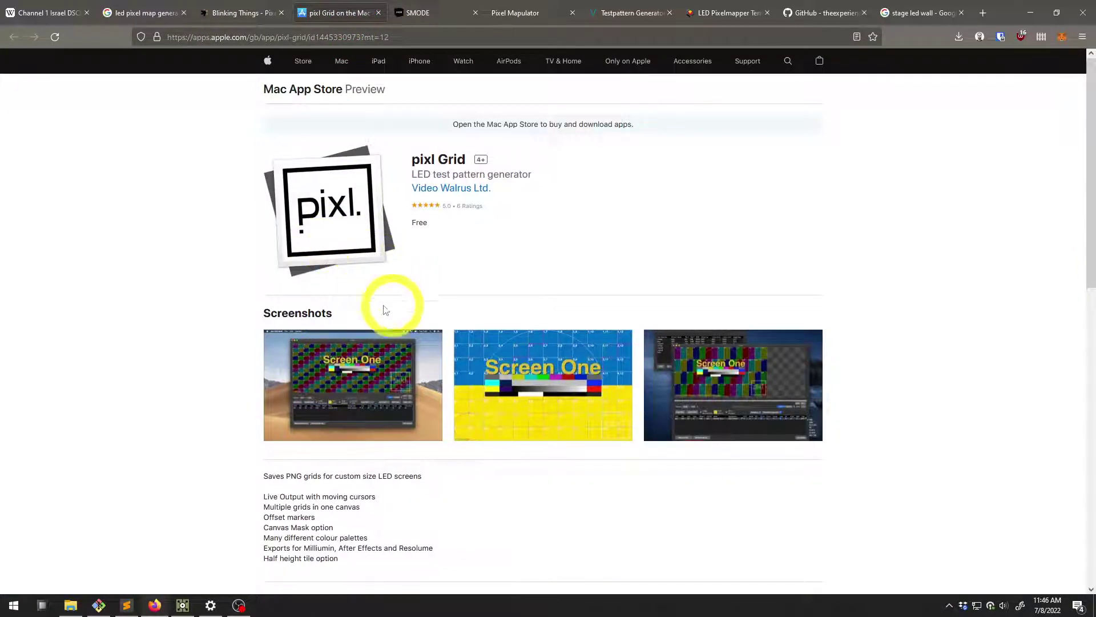
# Look over the SMODE test pattern docs and the Pixel Mapulator layout, then go to the VIOSO generator
pyautogui.click(443, 18)
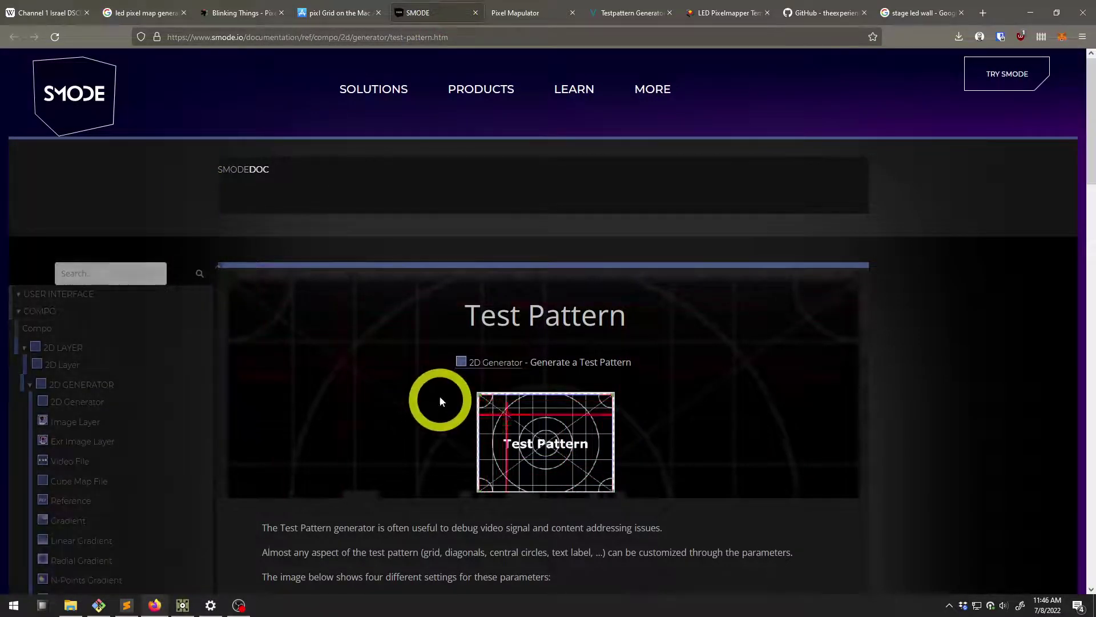
pyautogui.scroll(-2, 80, 232)
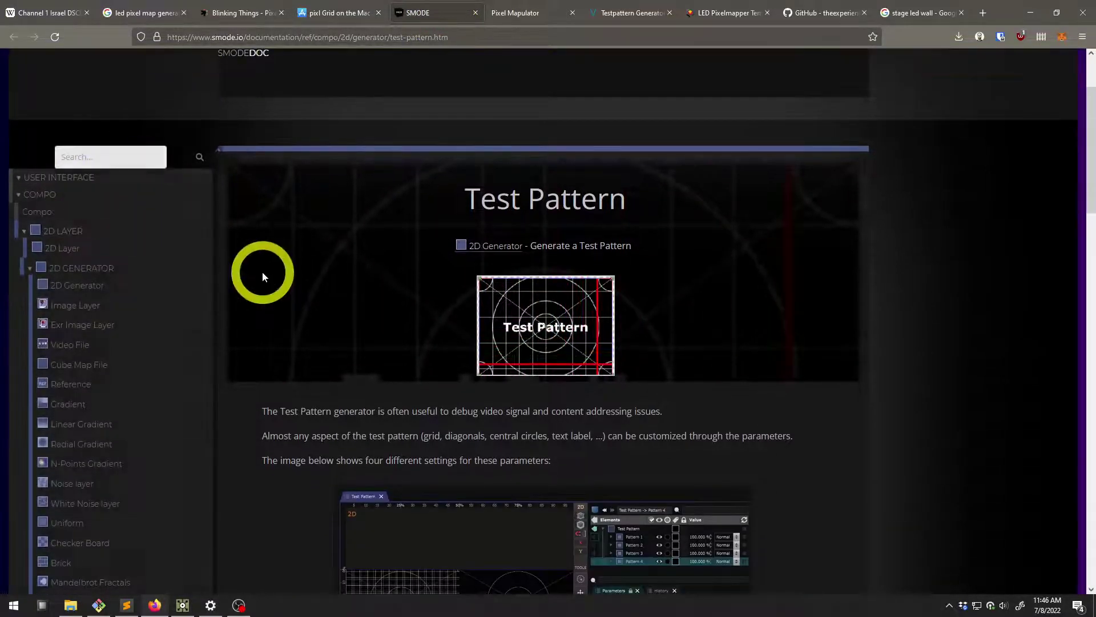
pyautogui.scroll(-2, 453, 452)
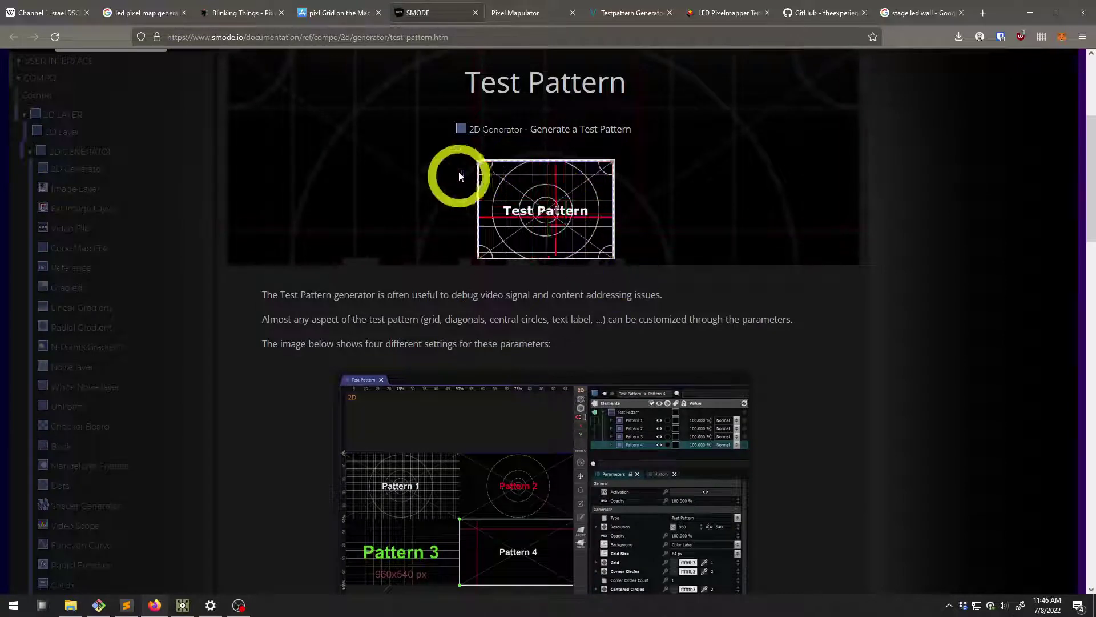
pyautogui.scroll(2, 524, 189)
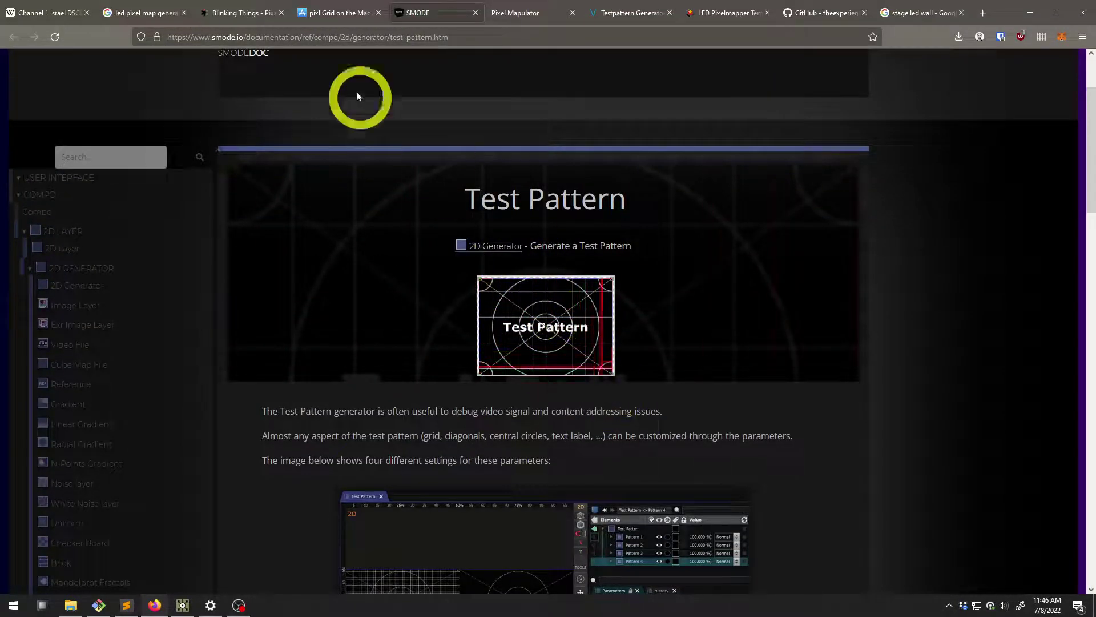
pyautogui.click(522, 17)
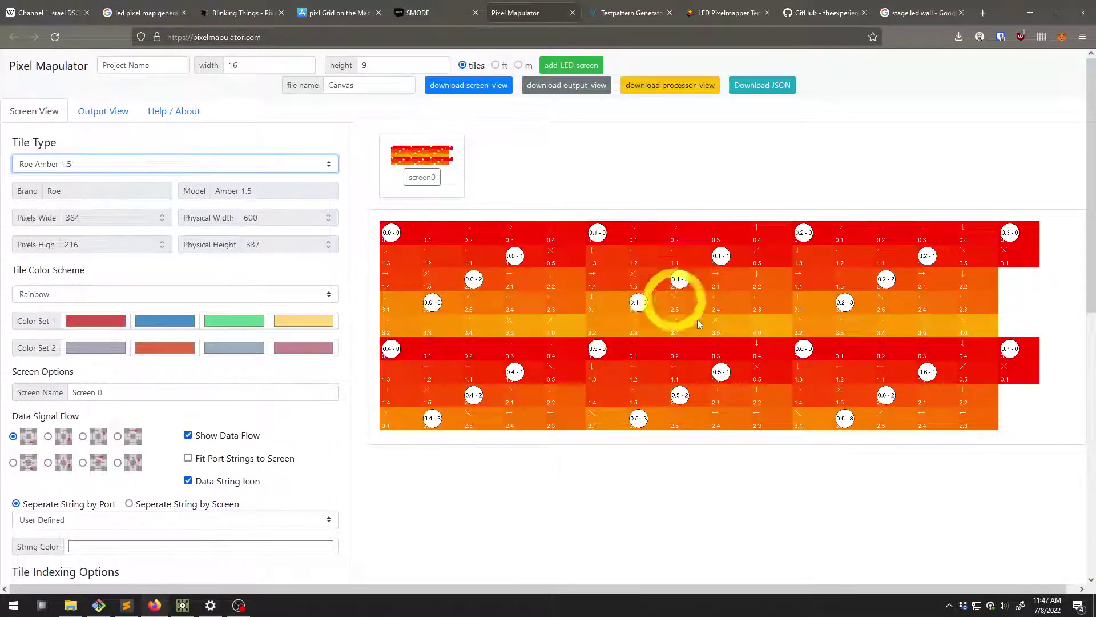
pyautogui.scroll(-9, 38, 342)
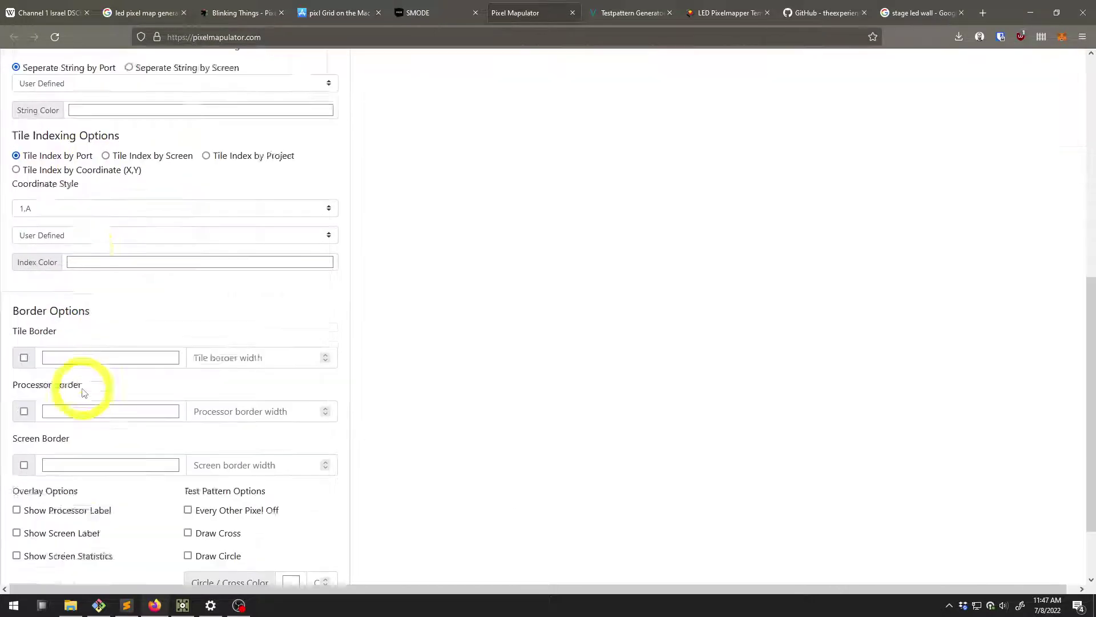
pyautogui.scroll(9, 78, 386)
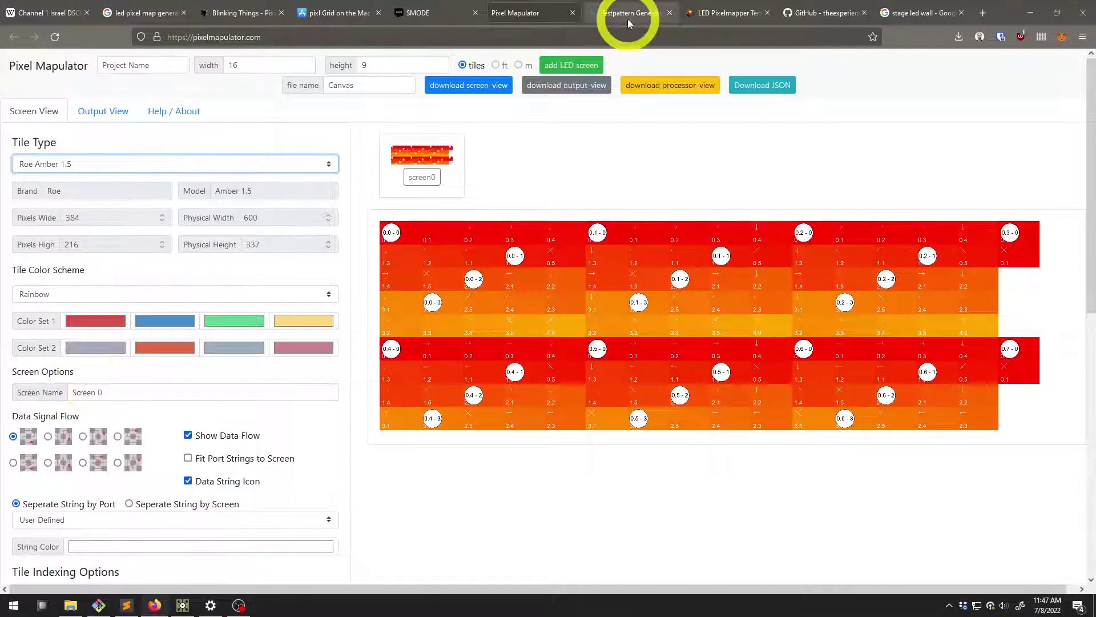
pyautogui.click(628, 18)
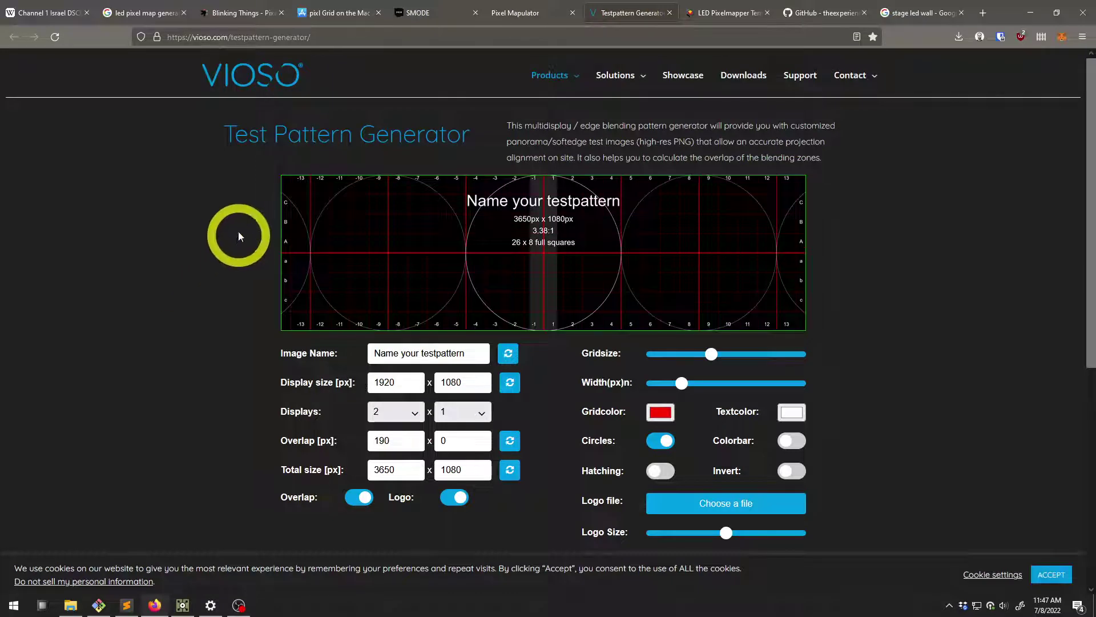
# Adjust the test pattern grid size and inspect the image name and 1920 x 1080 display fields
pyautogui.click(737, 354)
pyautogui.moveTo(714, 359); pyautogui.dragTo(682, 355)
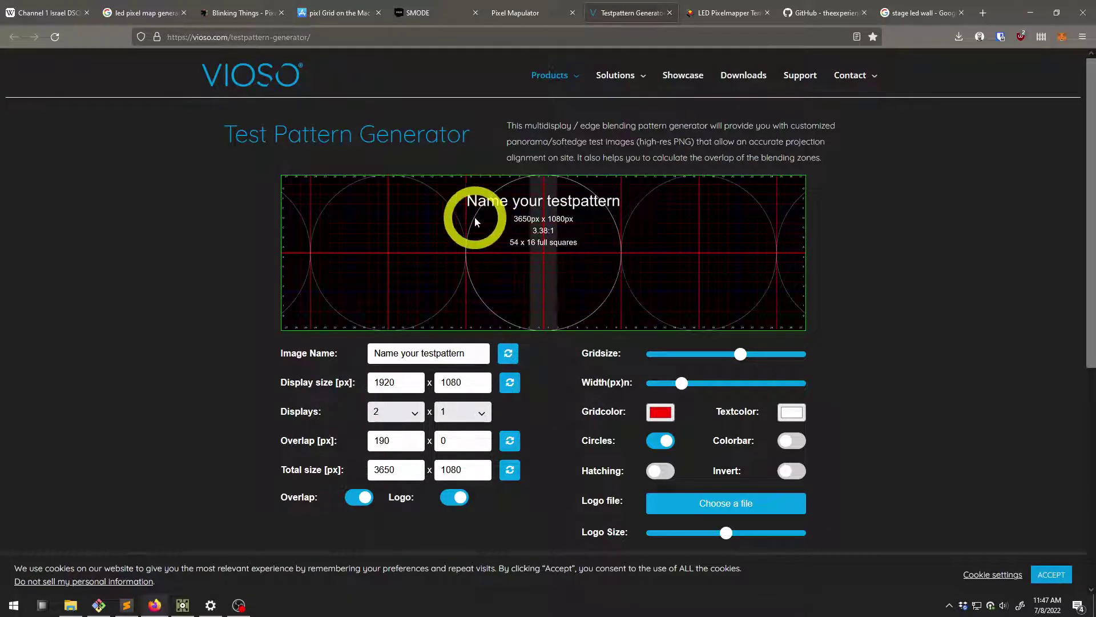
pyautogui.moveTo(474, 354); pyautogui.dragTo(293, 354)
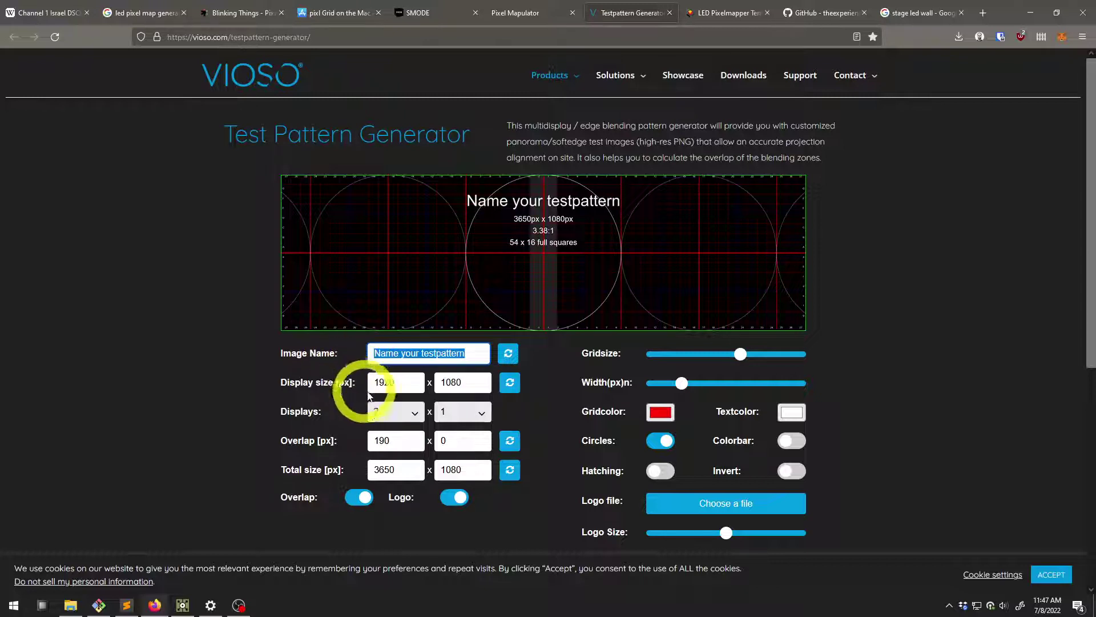
pyautogui.click(402, 383)
pyautogui.moveTo(462, 382); pyautogui.dragTo(445, 378)
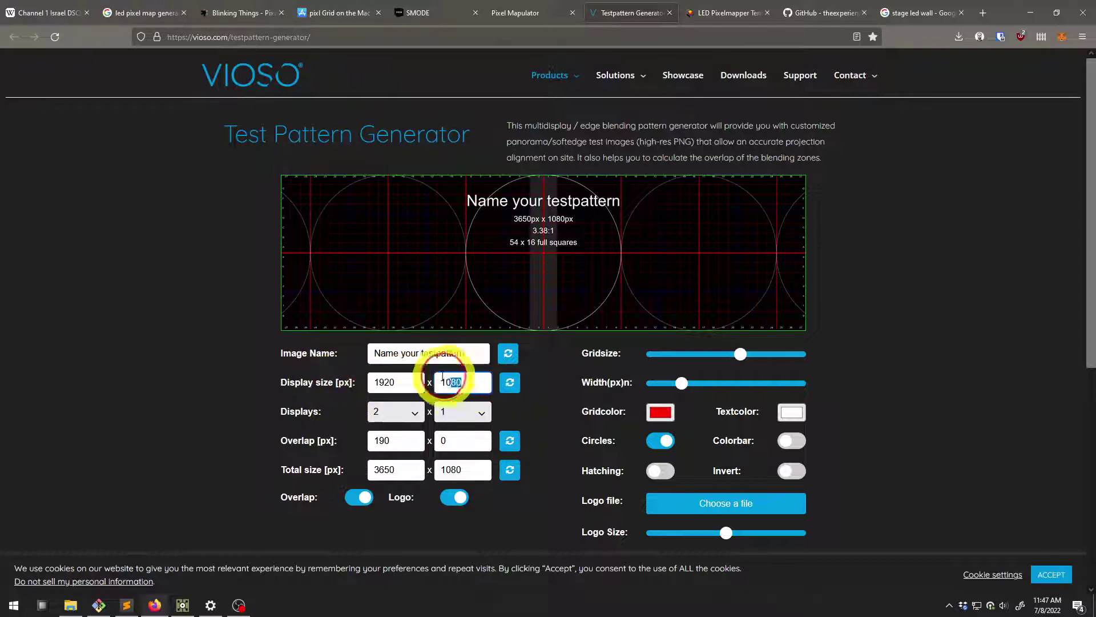
# Set the displays to 2 across by 3 down, giving a 3650 x 3240 pattern, and review it
pyautogui.click(398, 420)
pyautogui.click(395, 422)
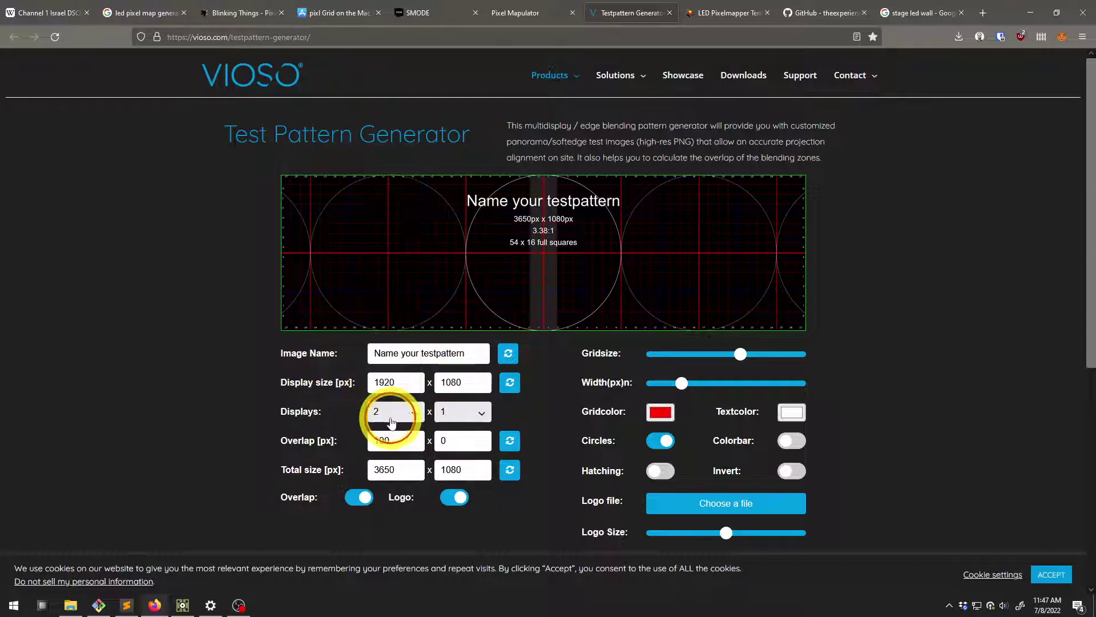
pyautogui.click(391, 423)
pyautogui.click(350, 399)
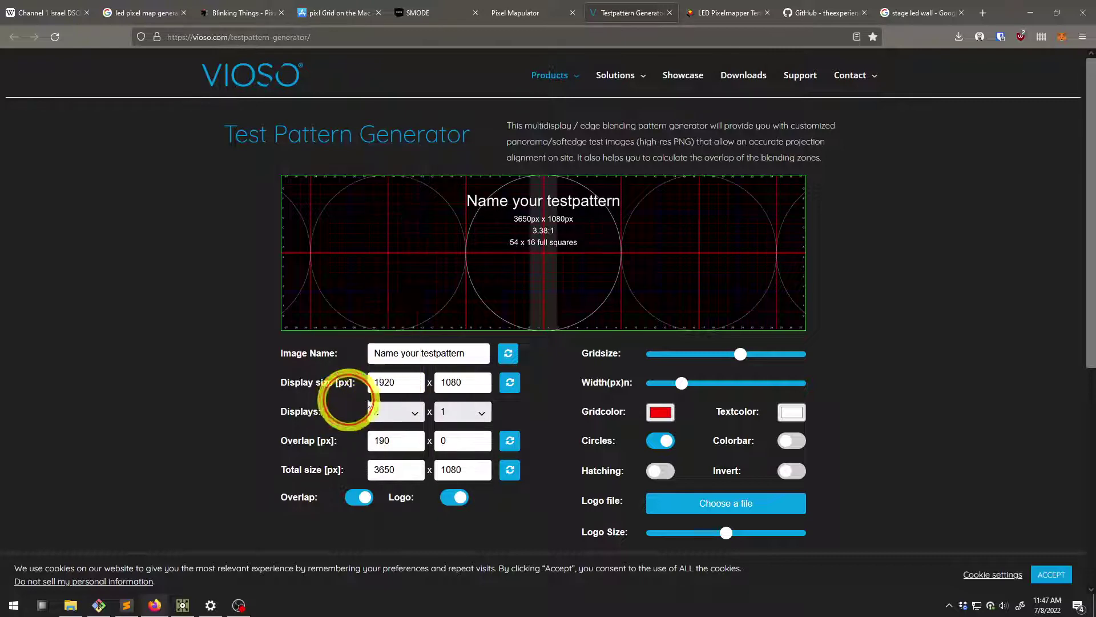
pyautogui.click(482, 414)
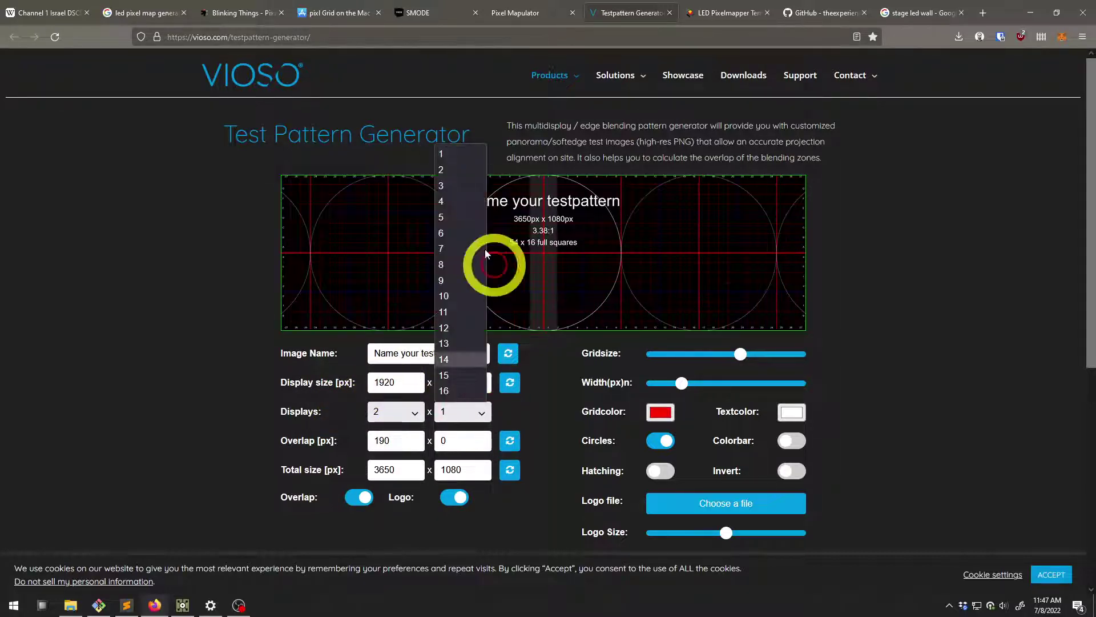
pyautogui.click(459, 186)
pyautogui.scroll(-5, 528, 262)
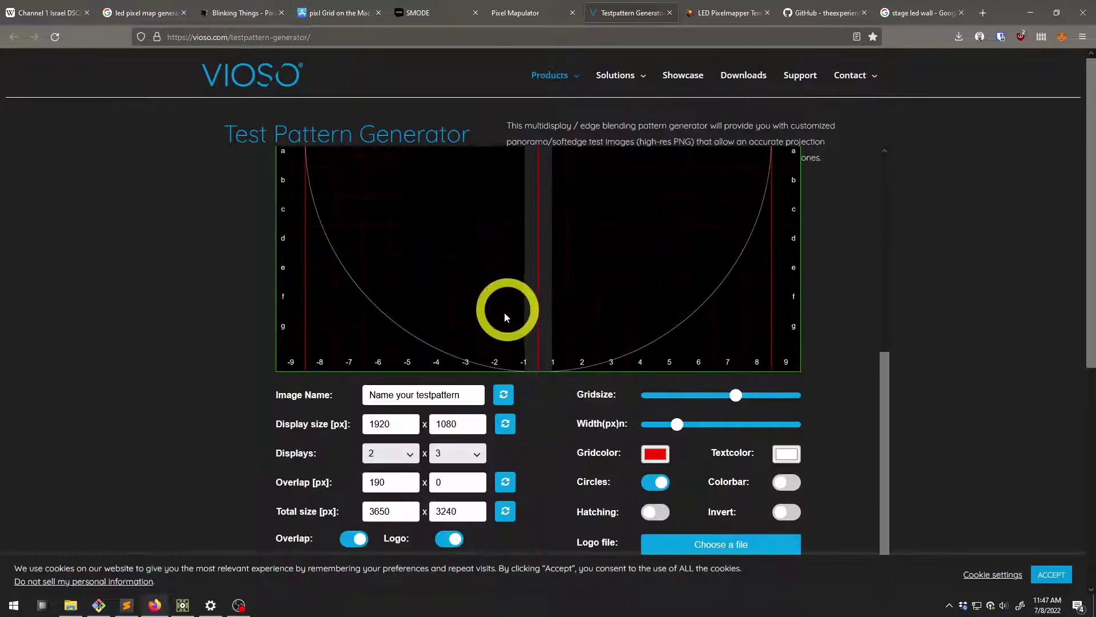
pyautogui.scroll(-1, 392, 509)
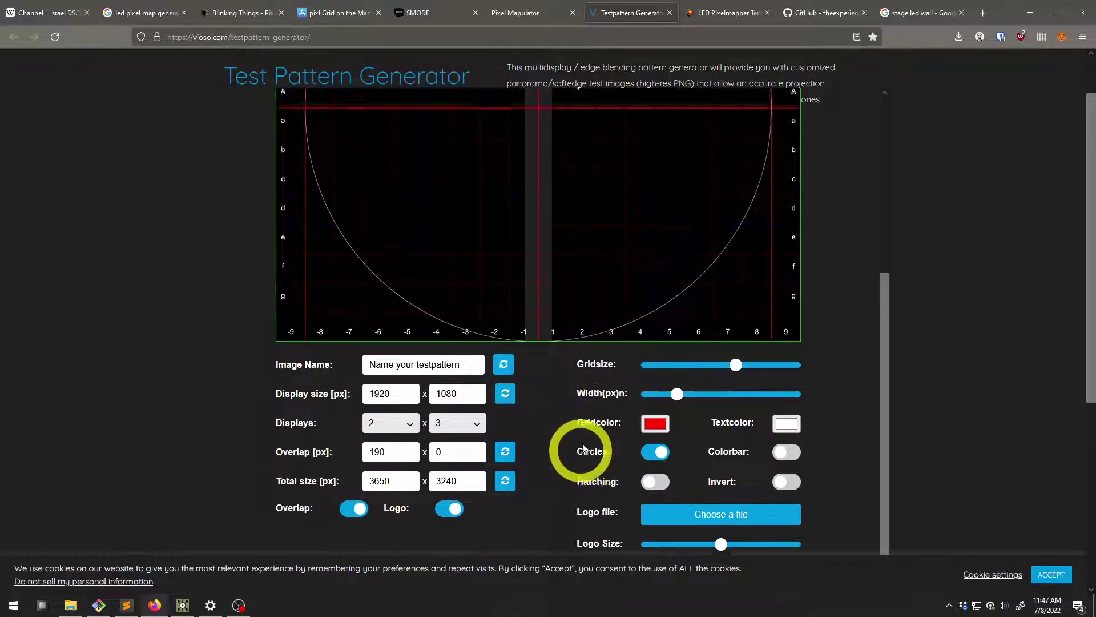
pyautogui.scroll(-1, 588, 439)
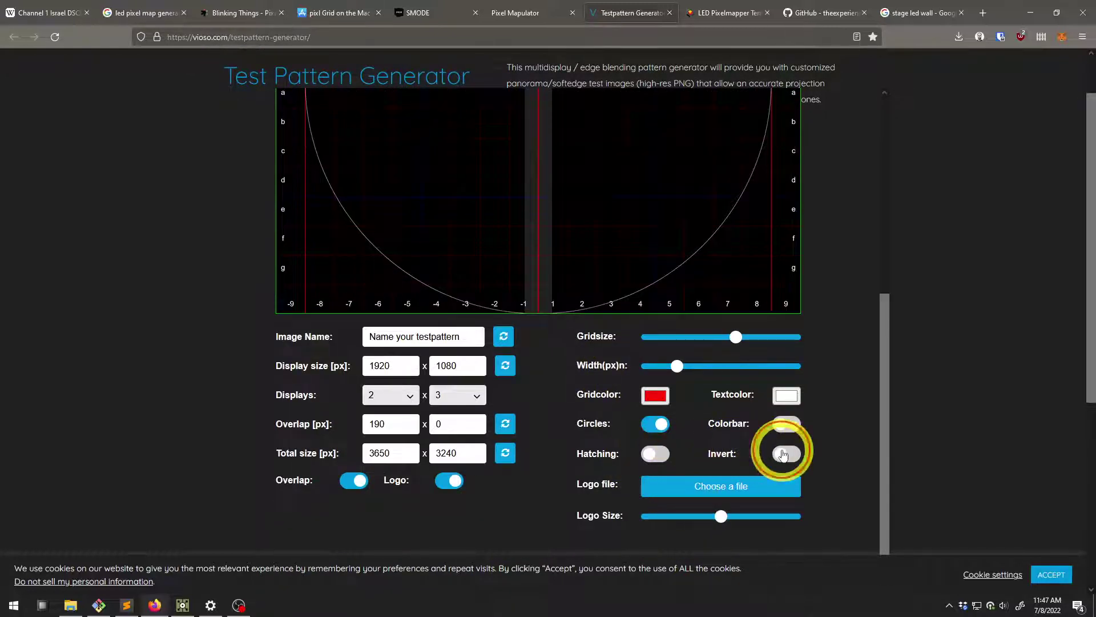
pyautogui.scroll(2, 682, 343)
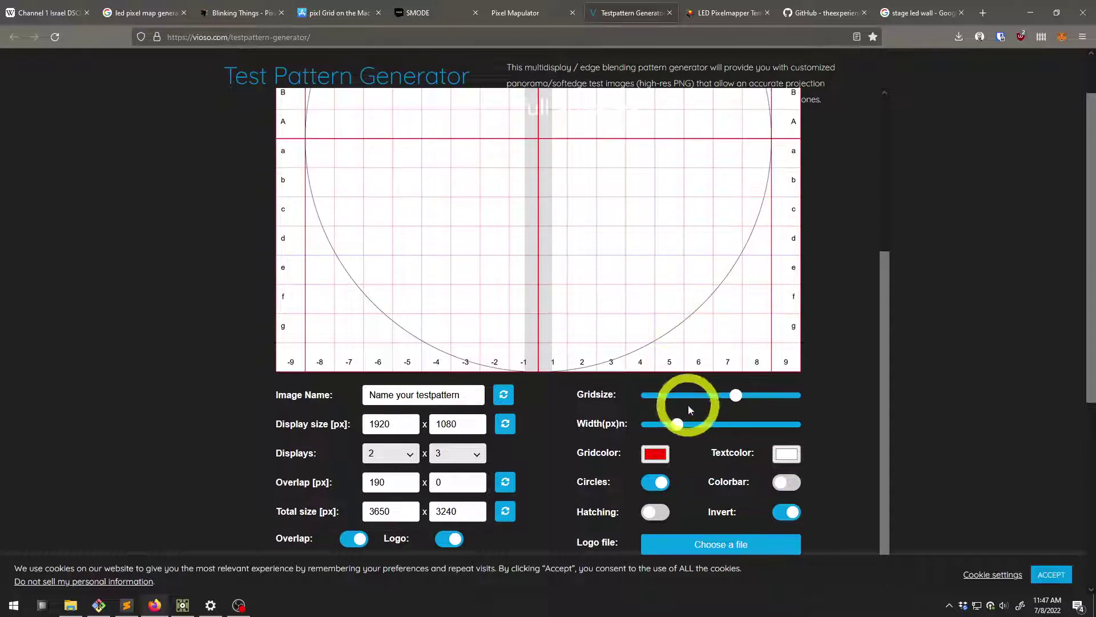
pyautogui.scroll(5, 576, 451)
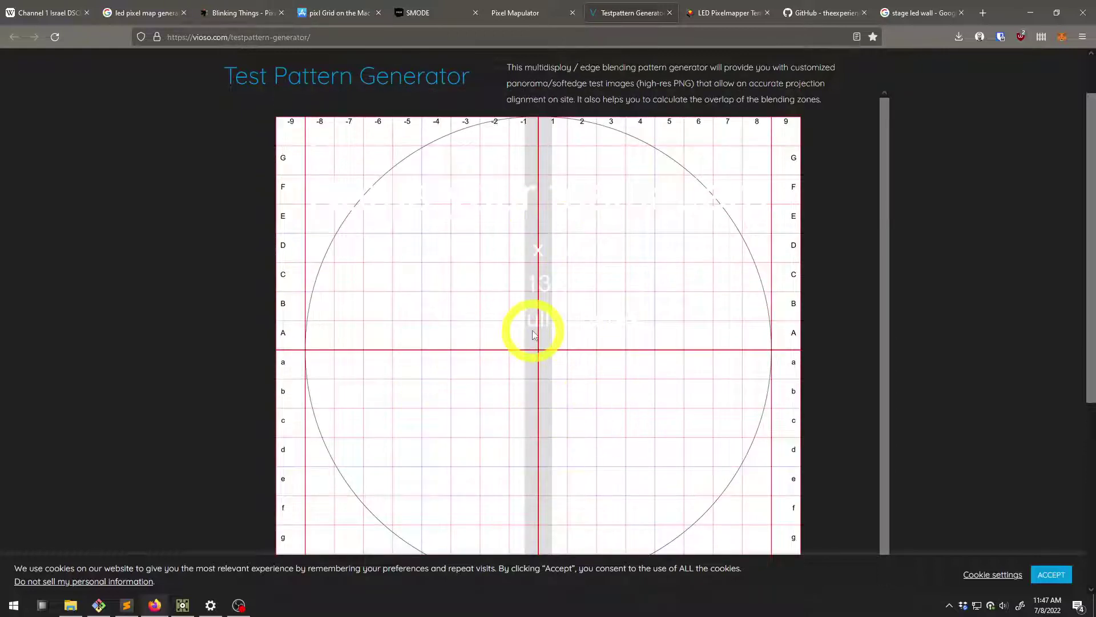
pyautogui.scroll(-4, 532, 335)
pyautogui.scroll(4, 548, 177)
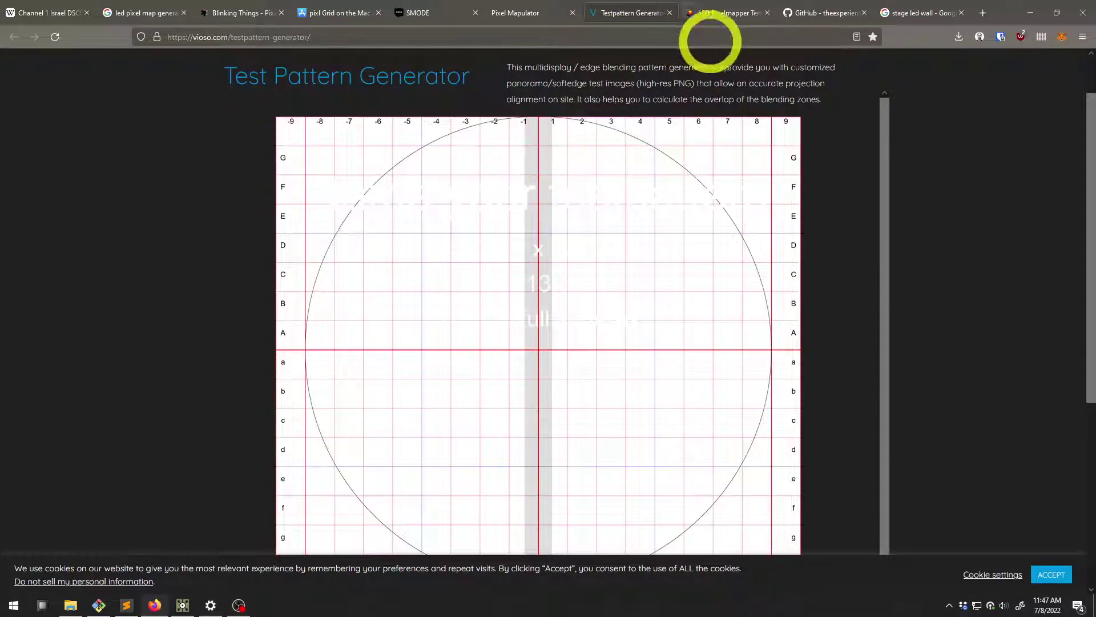
# Switch to the DVizion LED Pixelmapper Template page and scroll down to its walkthrough video
pyautogui.click(728, 13)
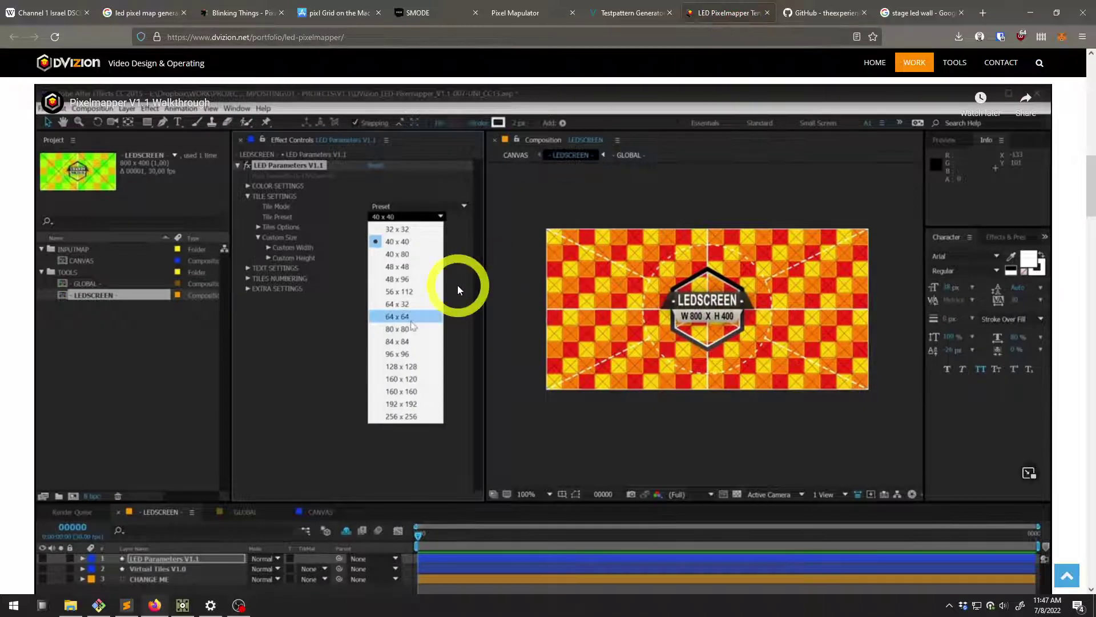
pyautogui.scroll(15, 459, 281)
pyautogui.scroll(2, 464, 274)
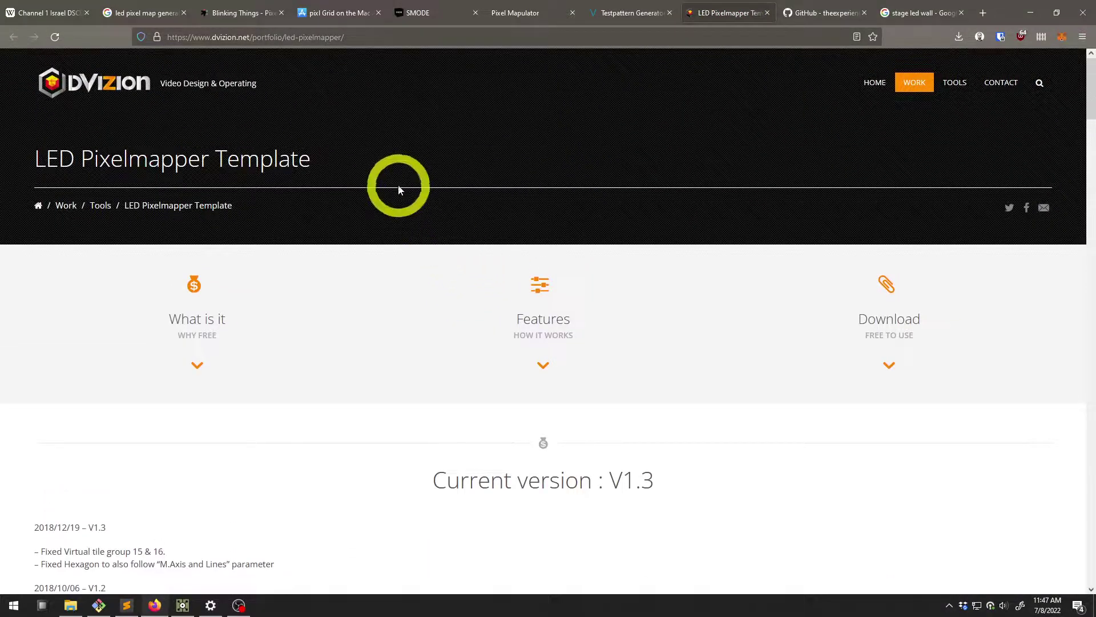
pyautogui.scroll(-10, 421, 226)
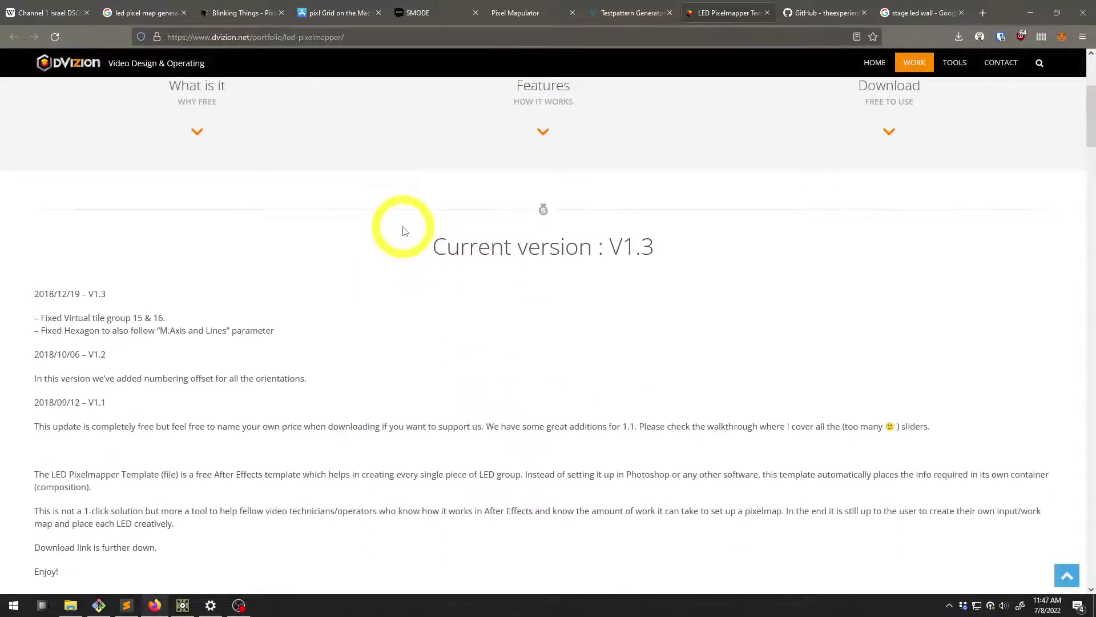
pyautogui.scroll(-3, 406, 234)
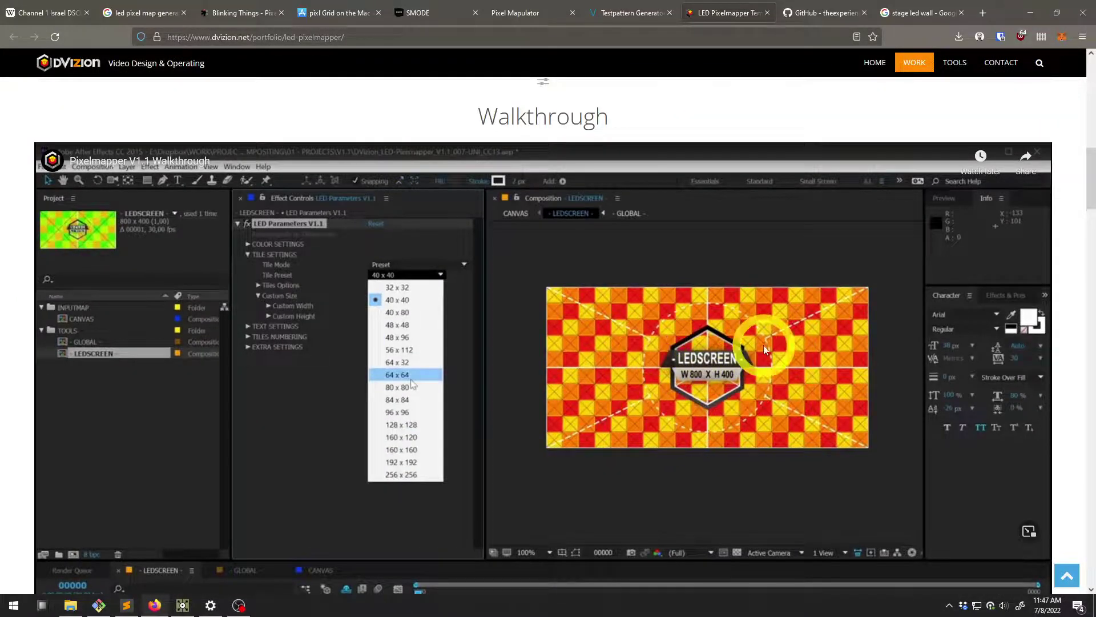
pyautogui.scroll(-1, 548, 336)
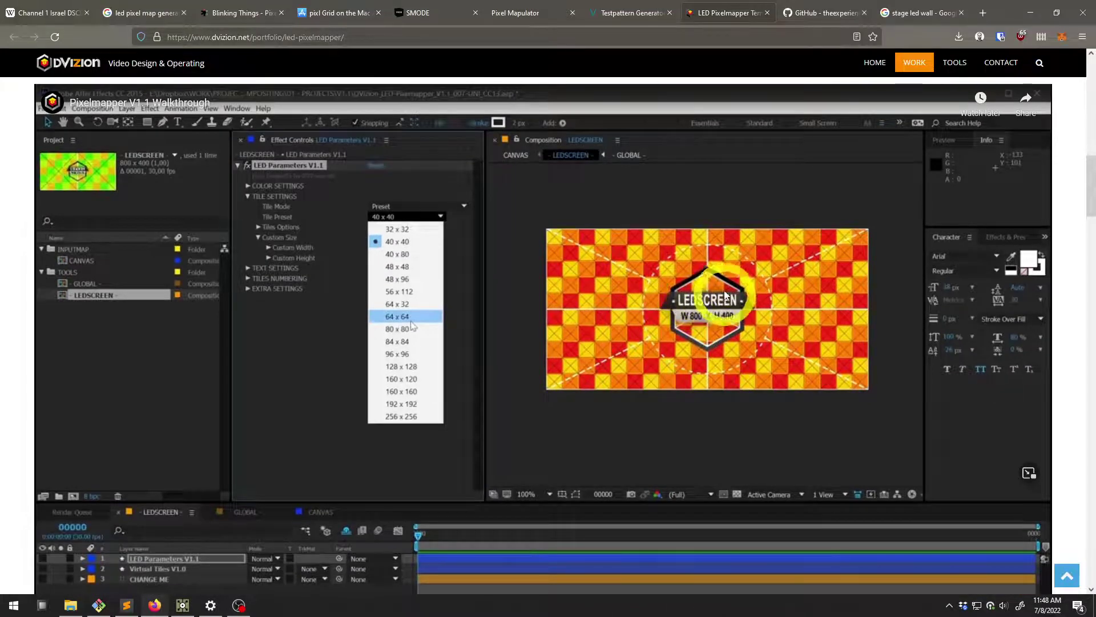
pyautogui.scroll(-2, 548, 335)
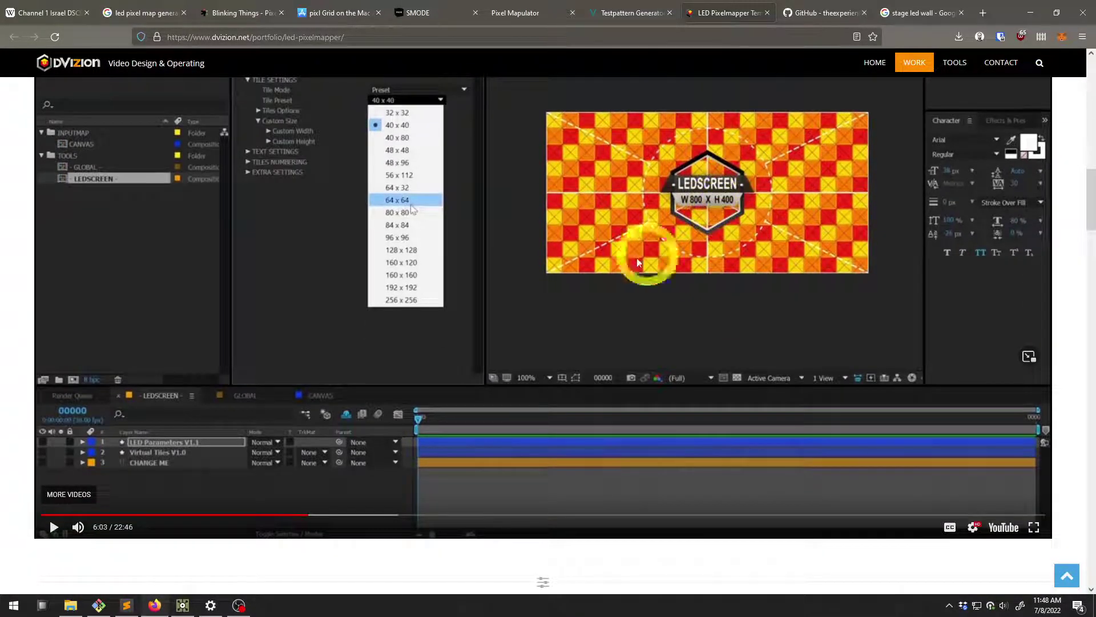
pyautogui.scroll(2, 548, 336)
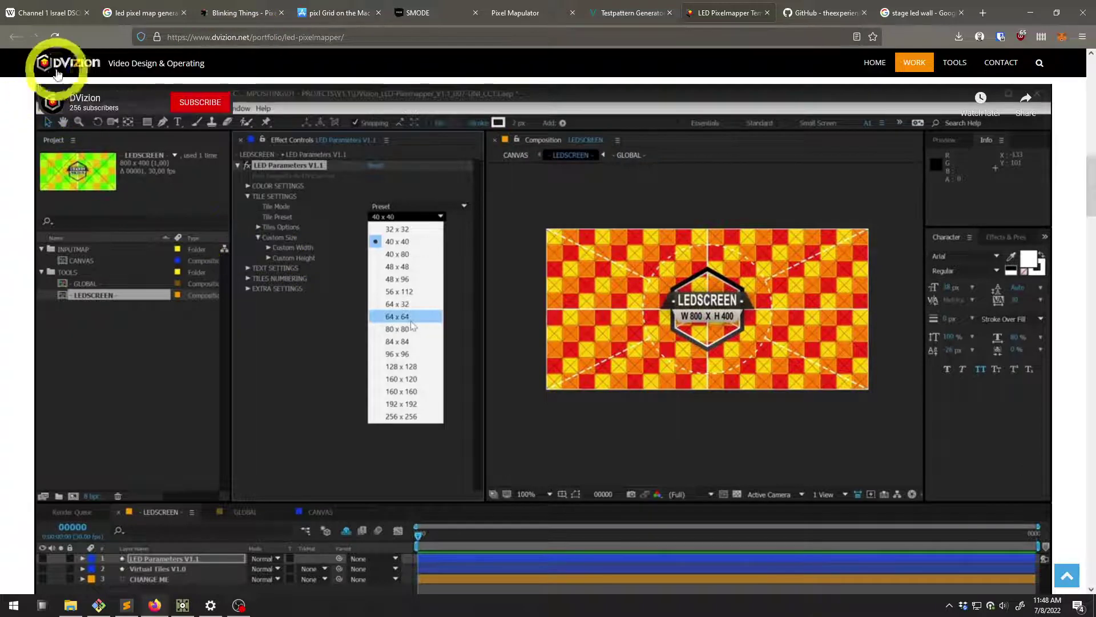
# Scroll through the LED Pixelmapper feature sections to the footer and back, then switch to the Artio repository
pyautogui.scroll(-2, 349, 264)
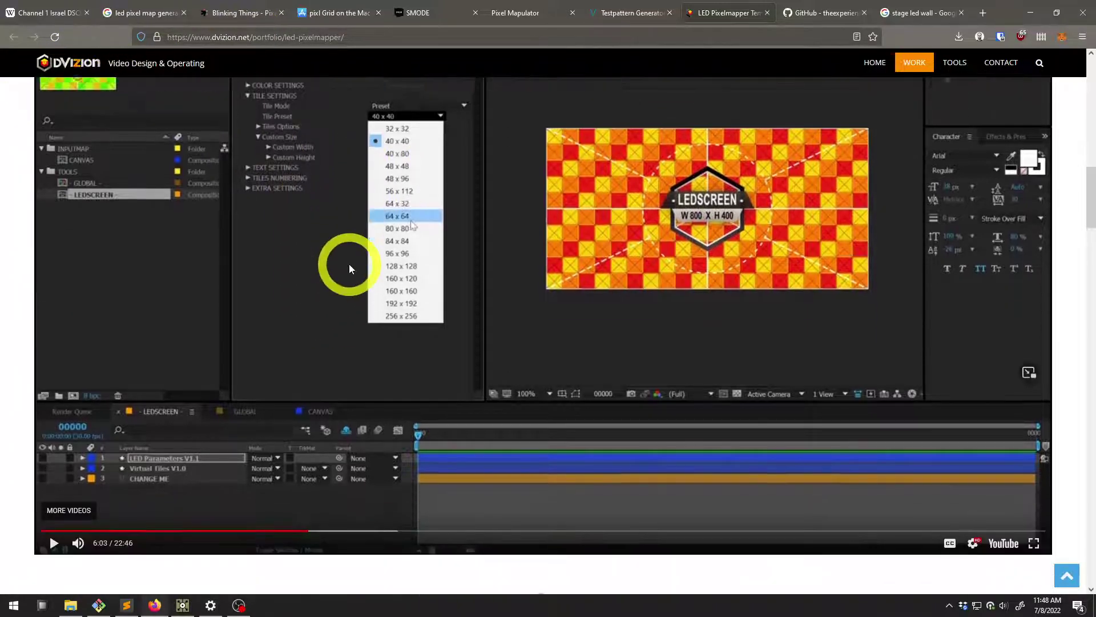
pyautogui.scroll(-2, 343, 384)
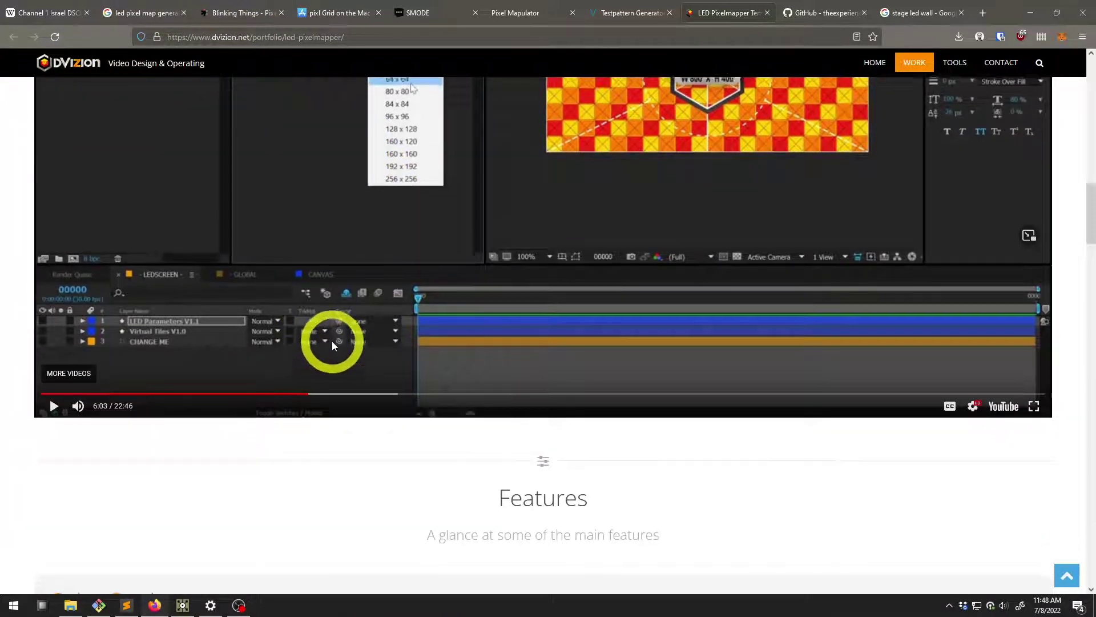
pyautogui.scroll(-3, 330, 343)
pyautogui.scroll(4, 318, 326)
pyautogui.scroll(-12, 318, 317)
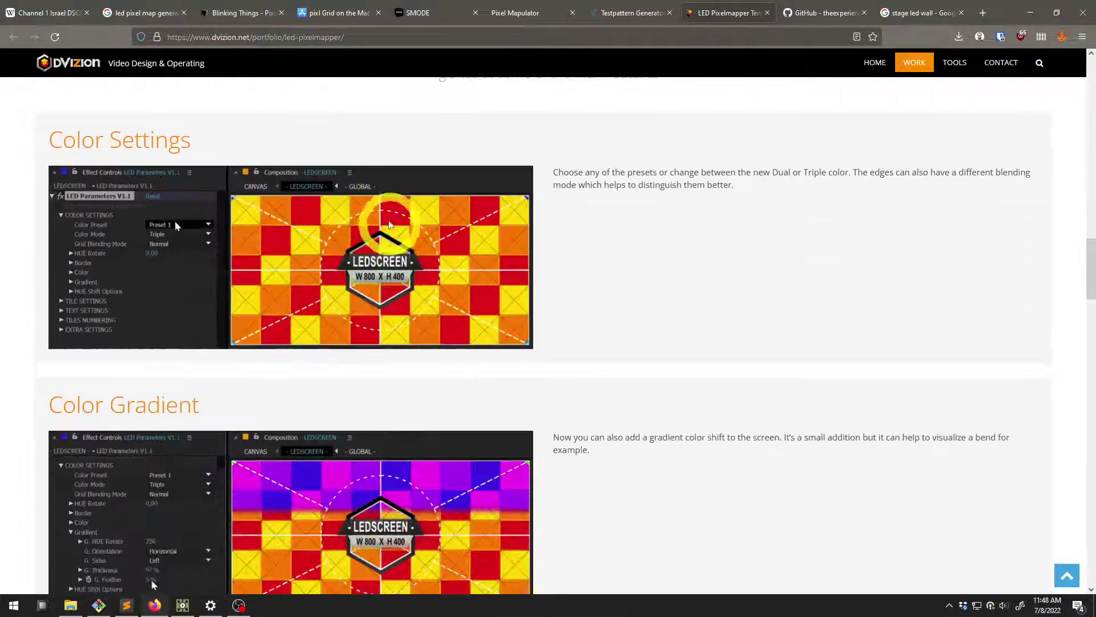
pyautogui.scroll(-15, 329, 332)
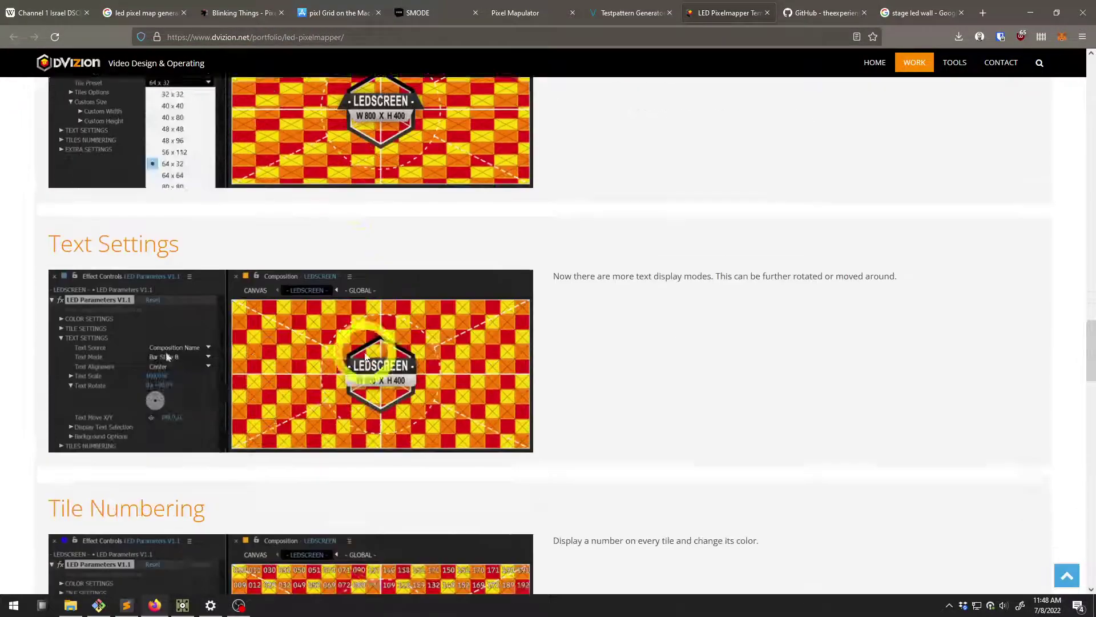
pyautogui.scroll(-14, 383, 368)
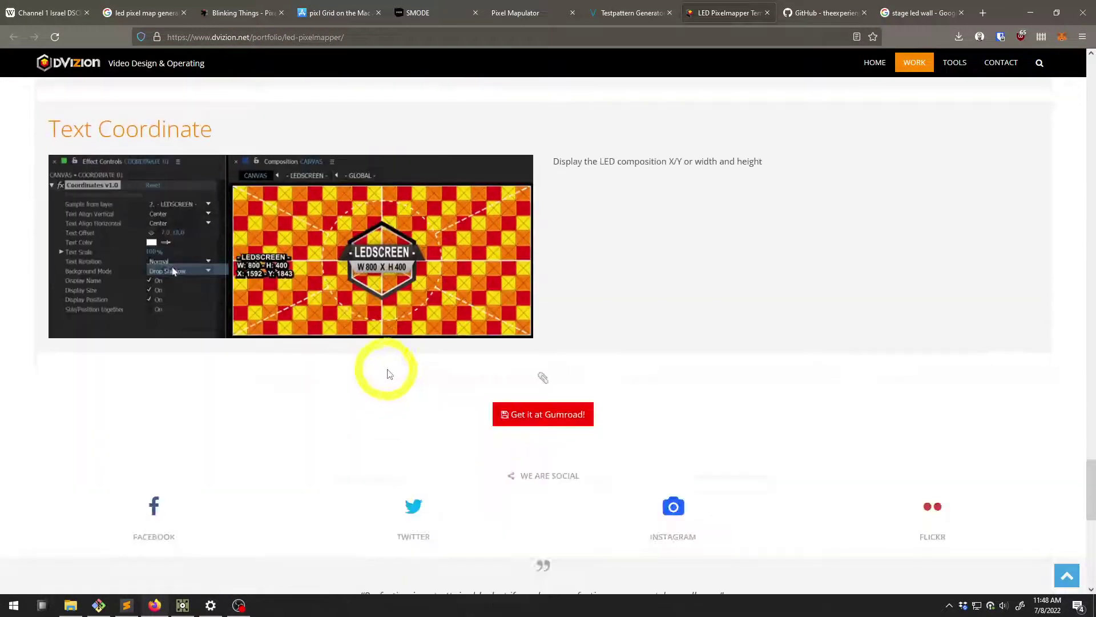
pyautogui.scroll(2, 399, 354)
pyautogui.scroll(15, 403, 316)
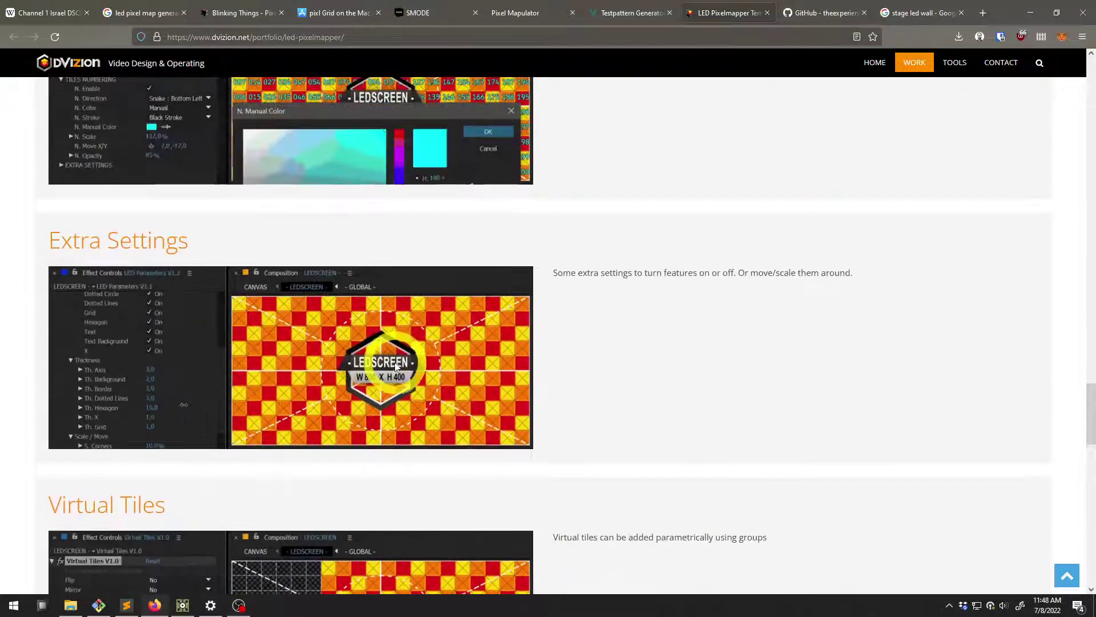
pyautogui.scroll(8, 409, 313)
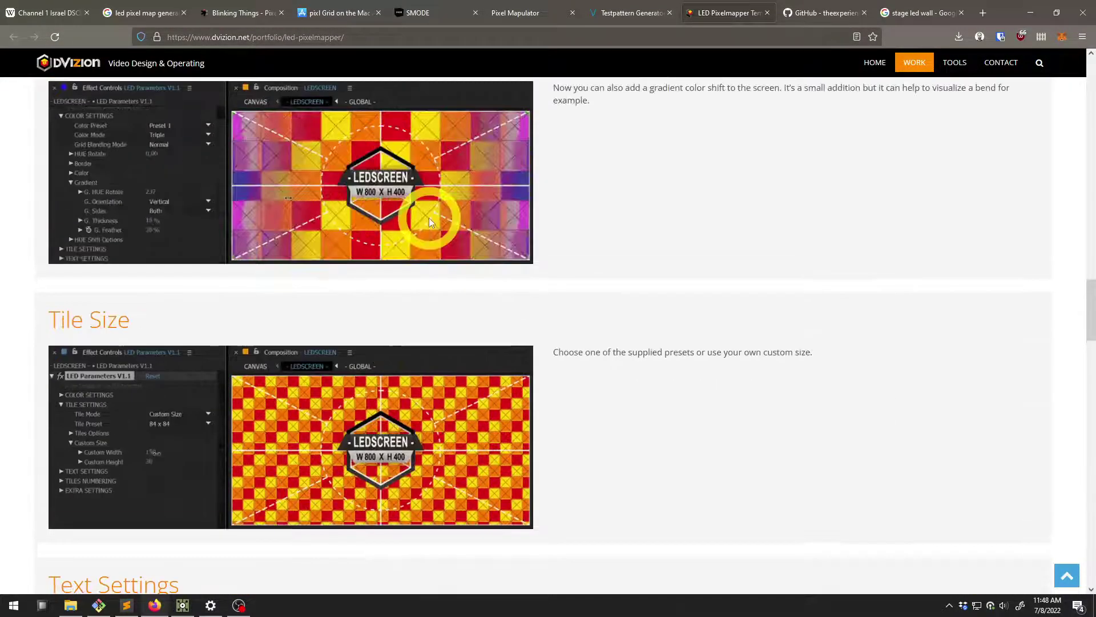
pyautogui.scroll(10, 393, 382)
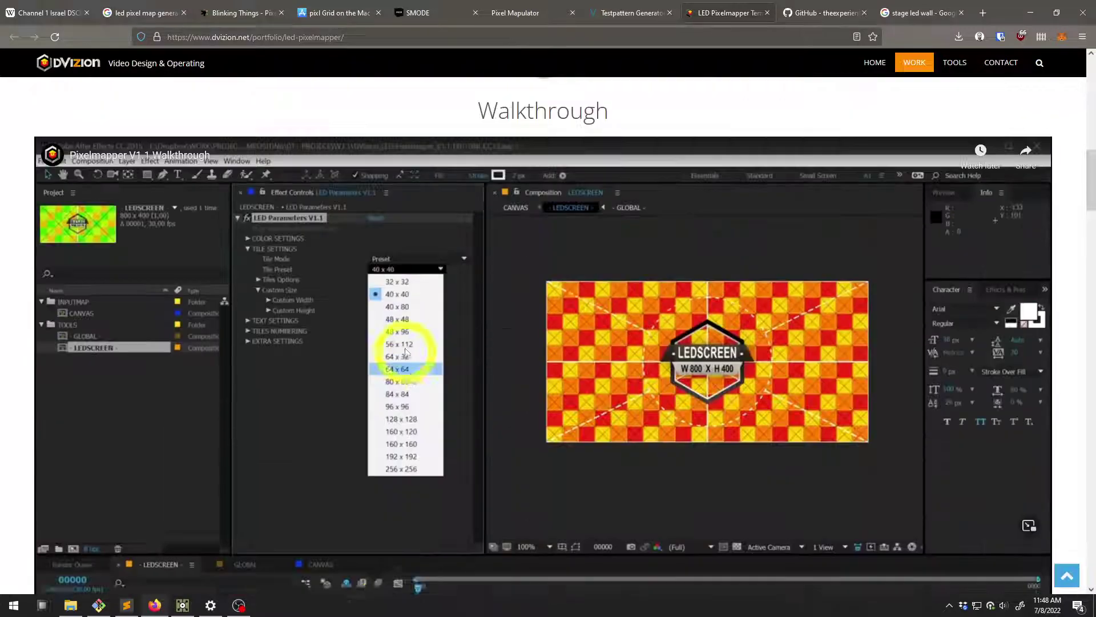
pyautogui.scroll(3, 454, 316)
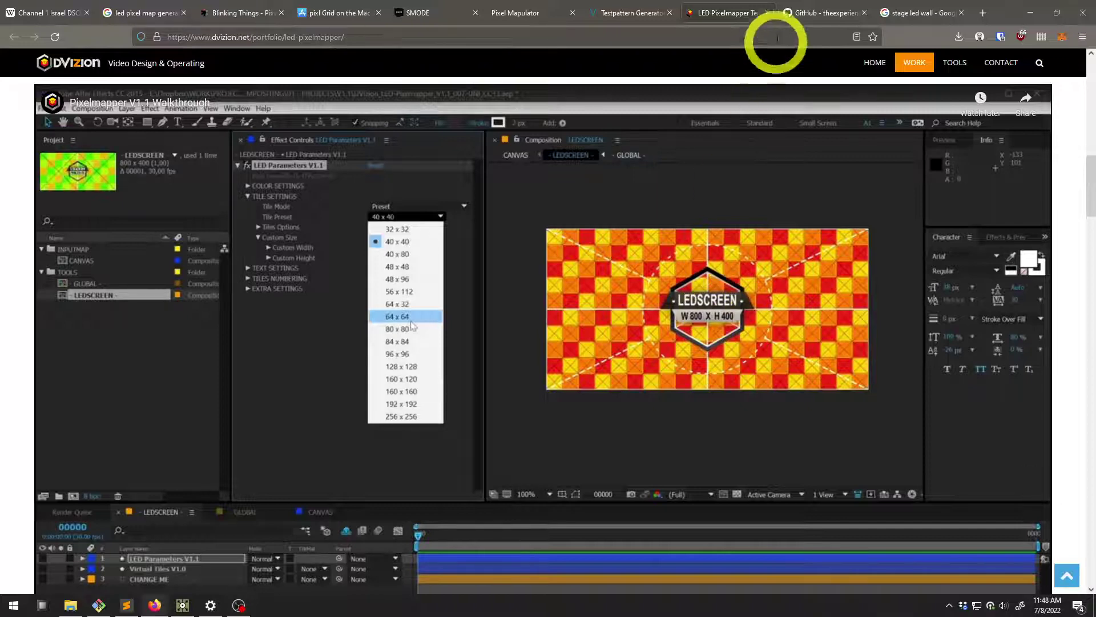
pyautogui.click(823, 15)
# Read the Artio README on GitHub and check its Code clone and download options
pyautogui.scroll(-10, 151, 333)
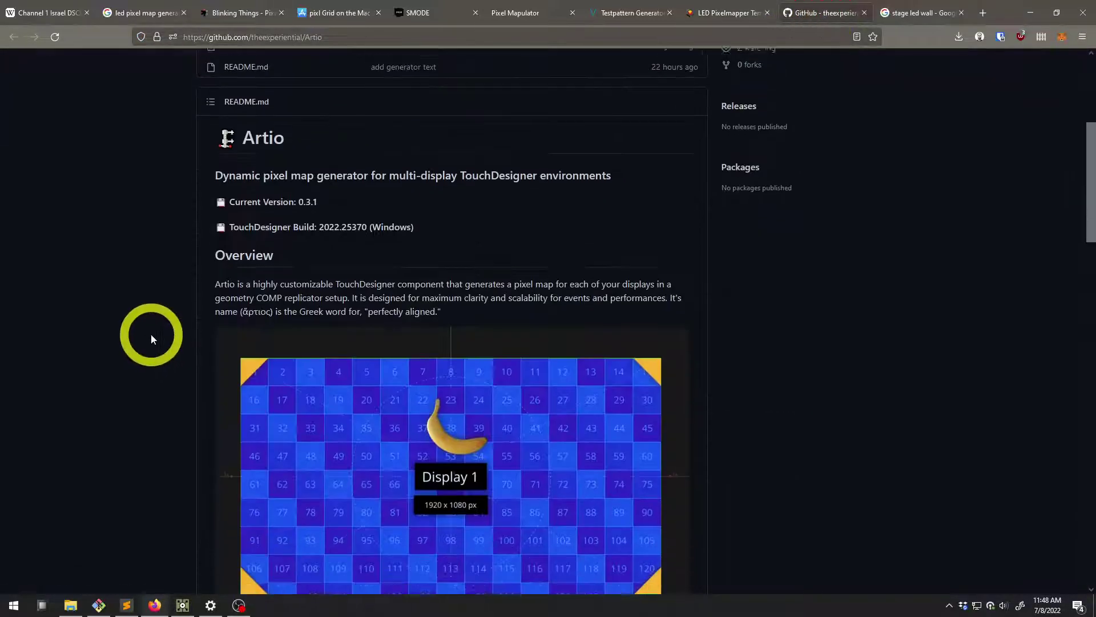
pyautogui.click(730, 14)
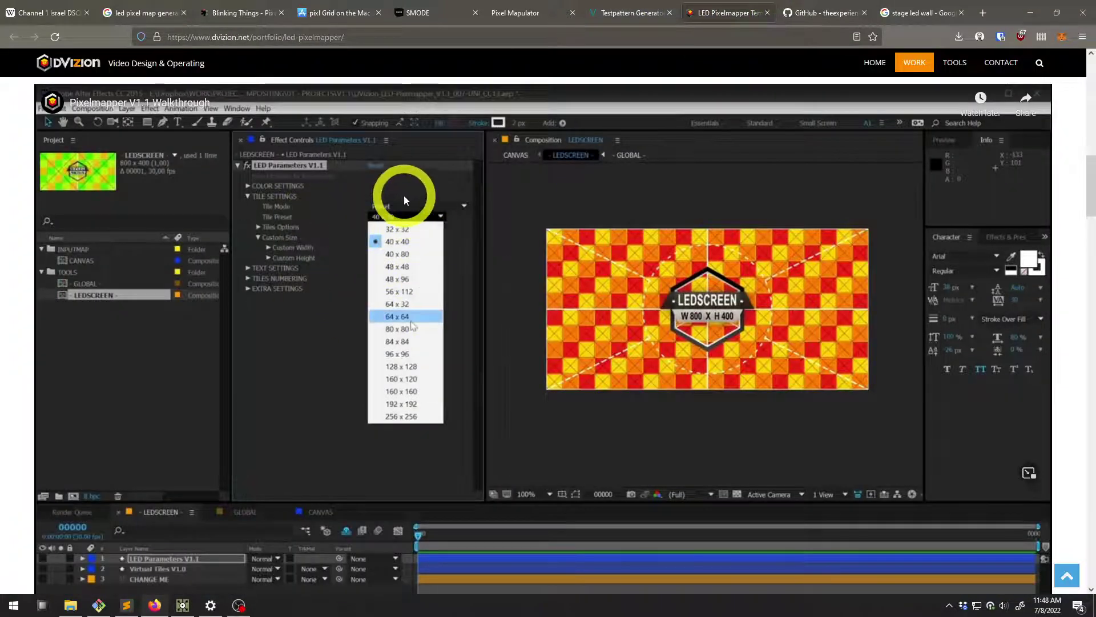
pyautogui.click(822, 12)
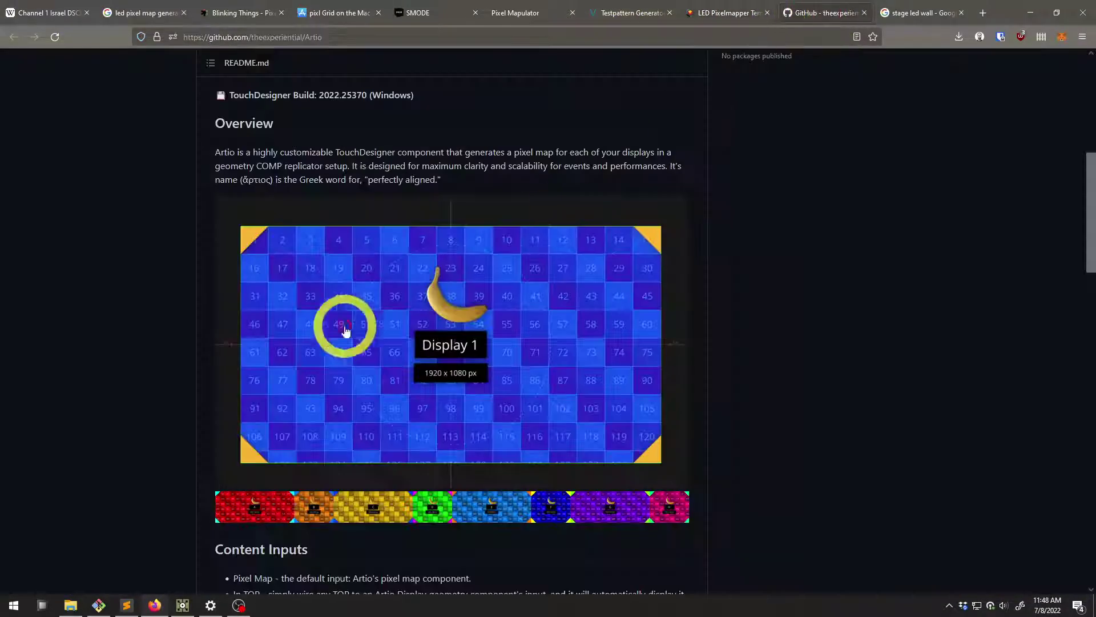
pyautogui.scroll(-2, 240, 436)
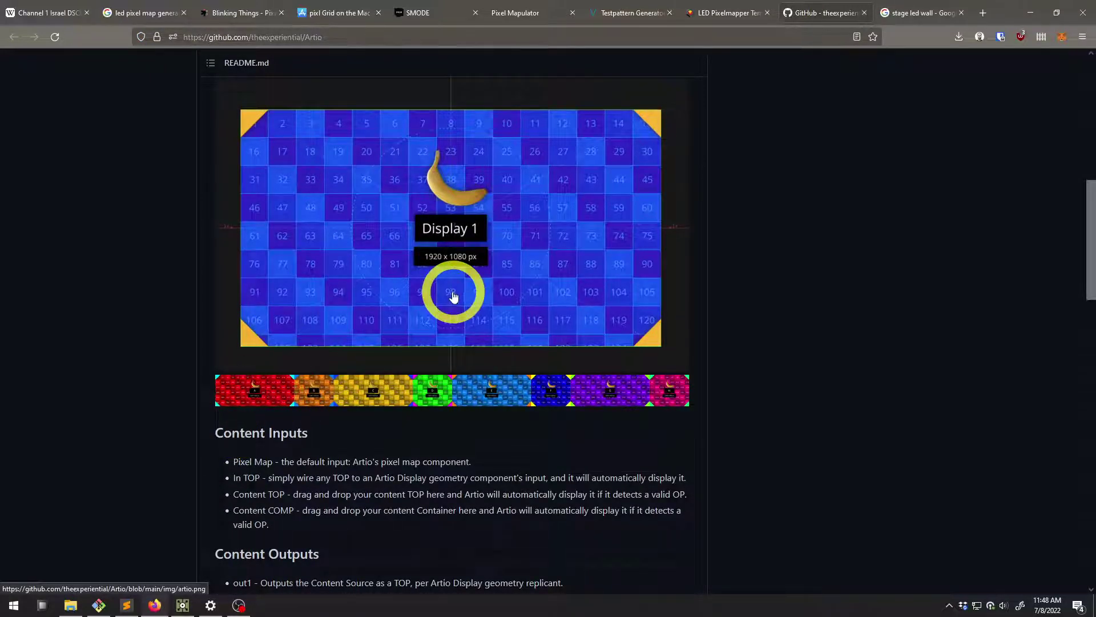
pyautogui.click(1023, 21)
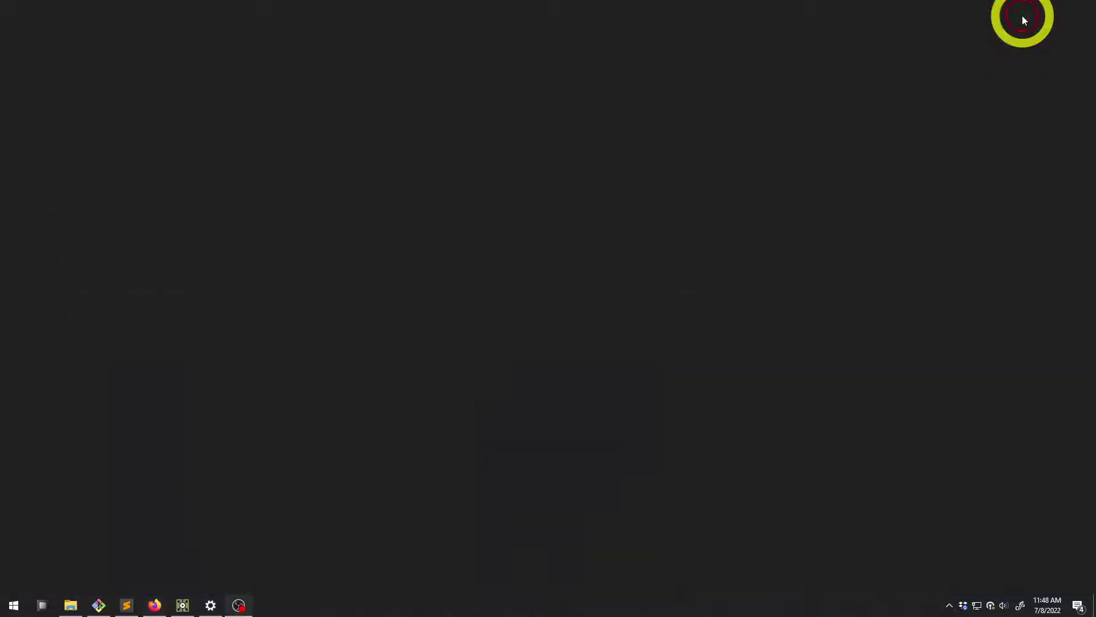
pyautogui.click(155, 604)
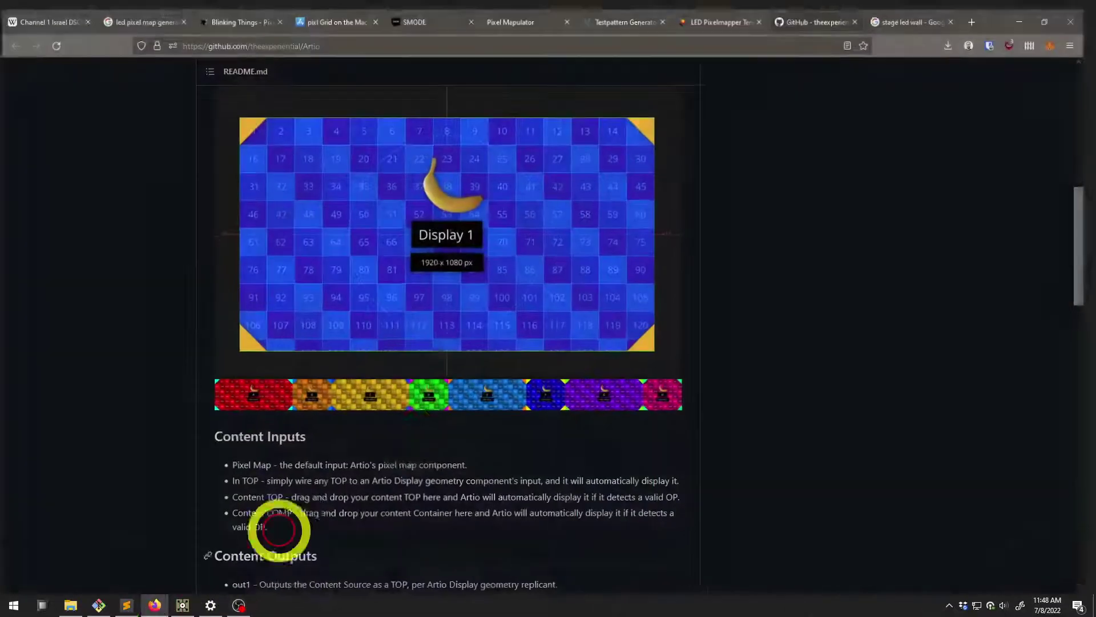
pyautogui.scroll(15, 529, 235)
pyautogui.click(682, 184)
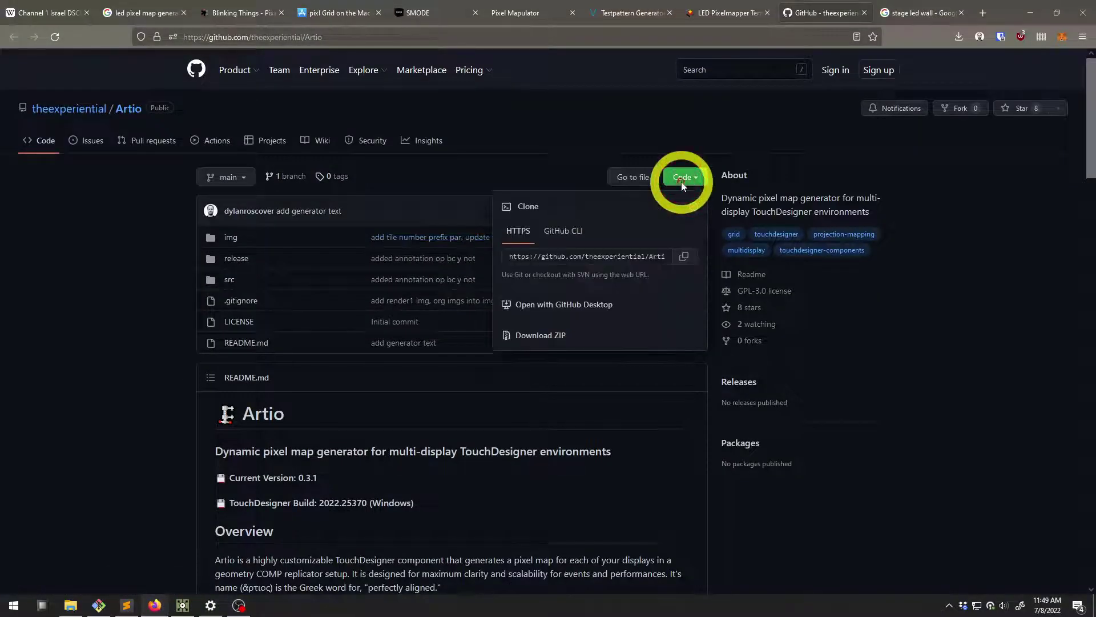
pyautogui.click(812, 178)
# Open the local Artio clone and its src folder in File Explorer, then return to TouchDesigner
pyautogui.click(1030, 12)
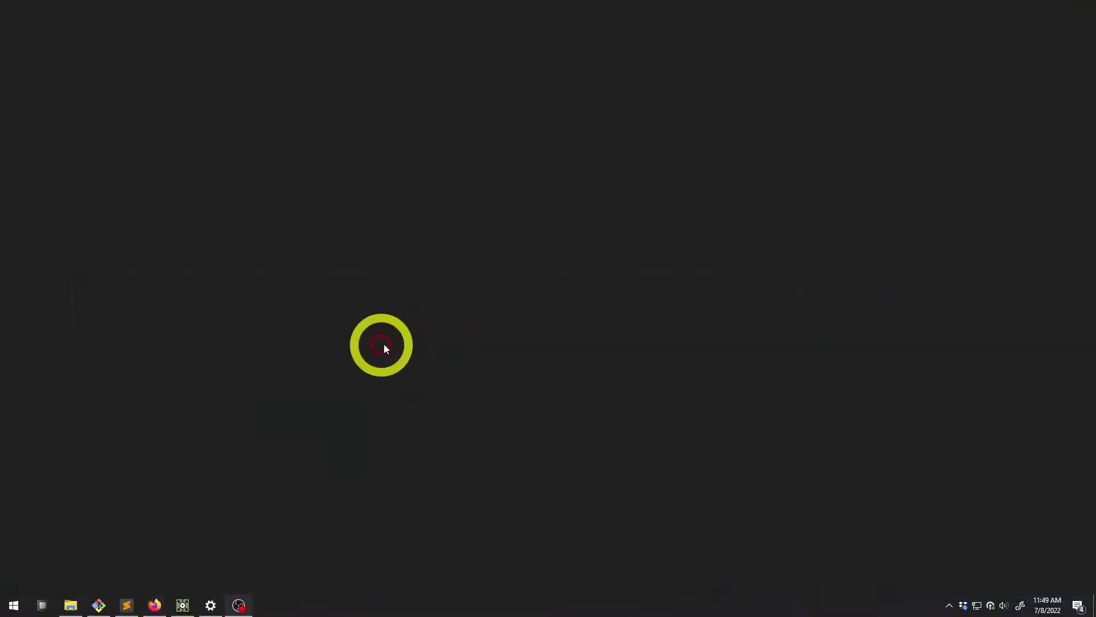
pyautogui.click(70, 605)
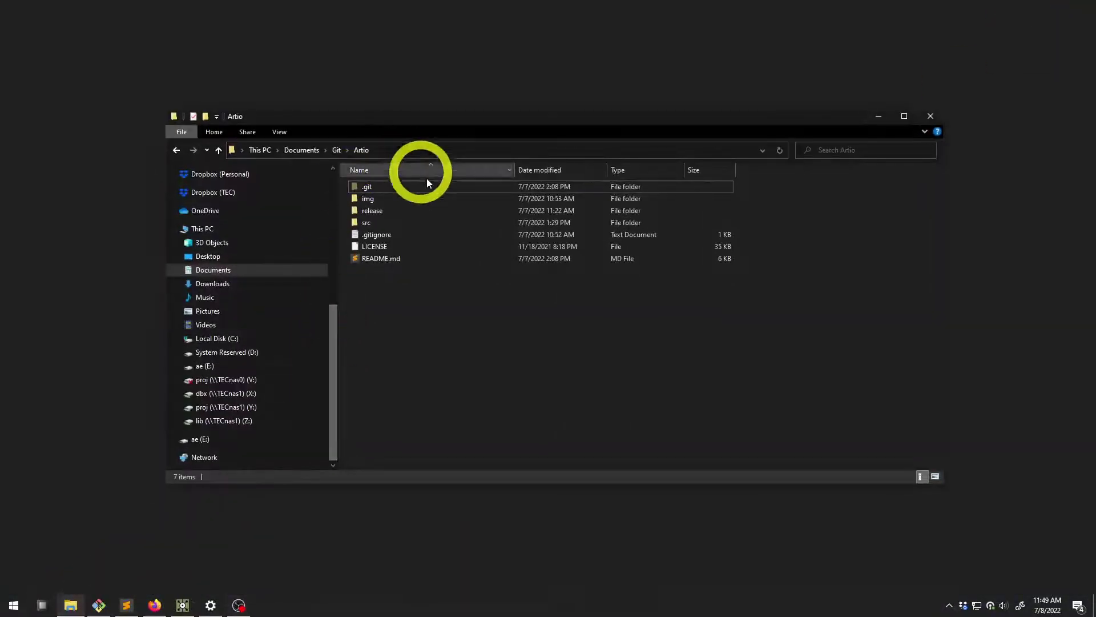
pyautogui.click(182, 605)
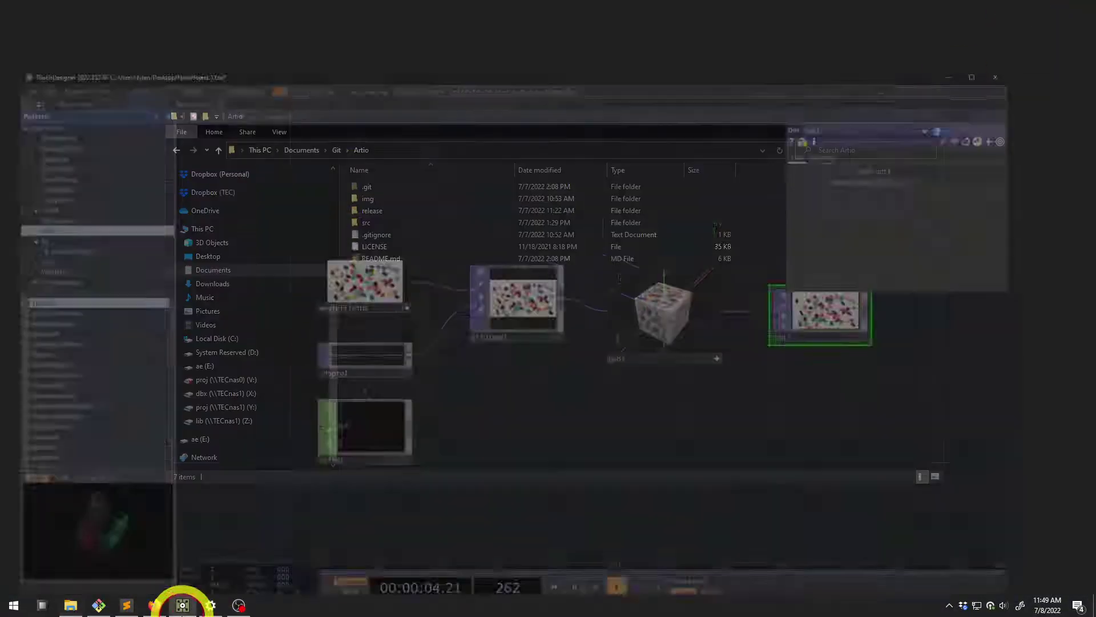
pyautogui.click(182, 605)
pyautogui.doubleClick(369, 222)
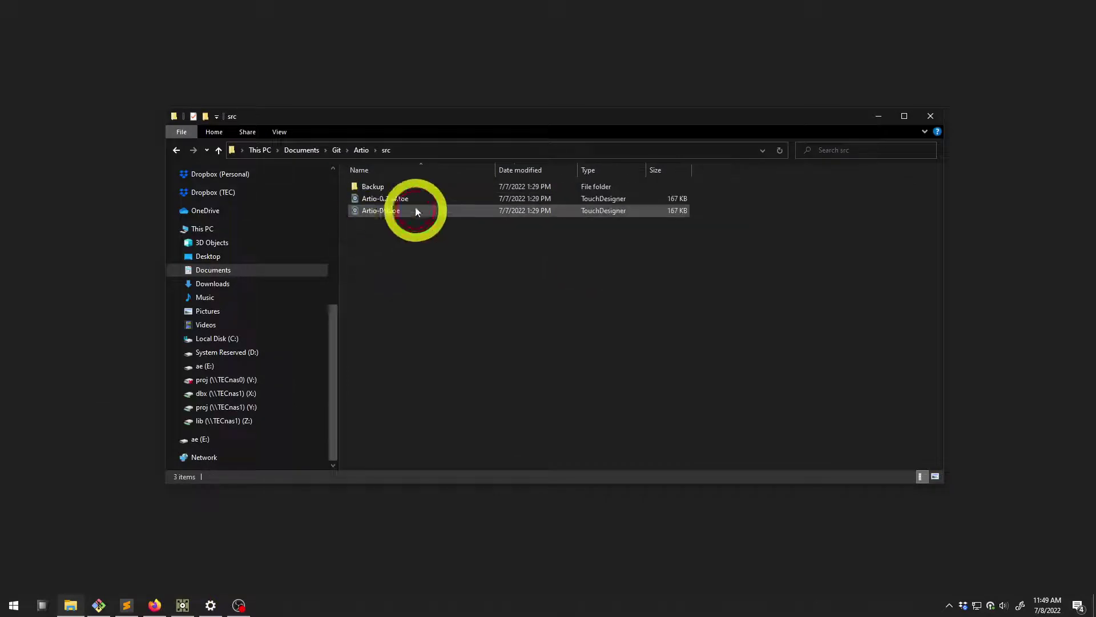
pyautogui.click(361, 150)
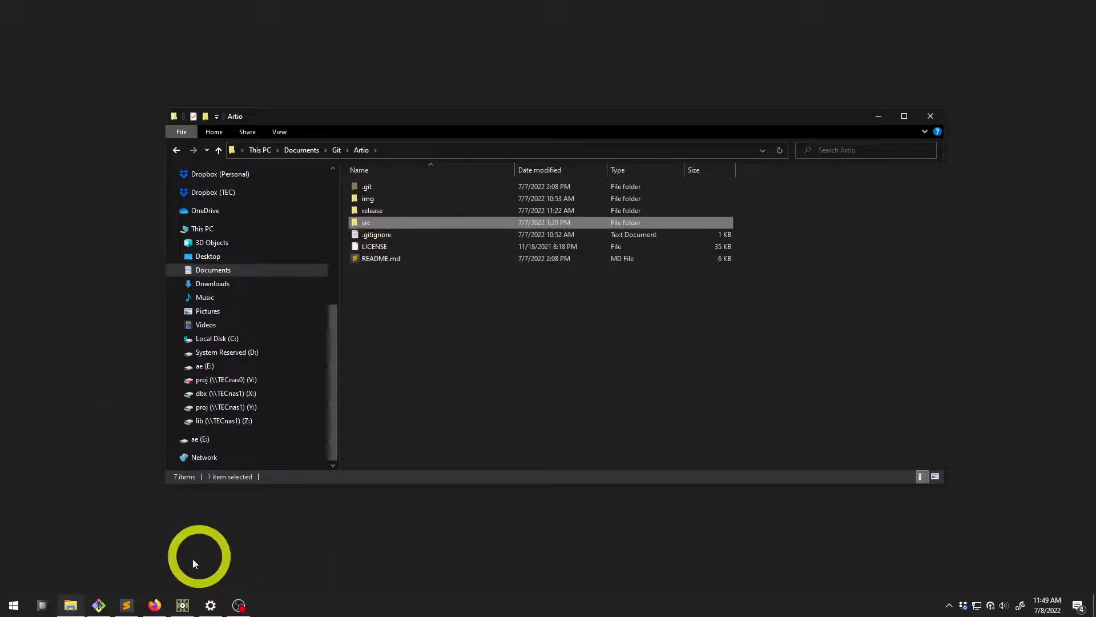
pyautogui.click(182, 604)
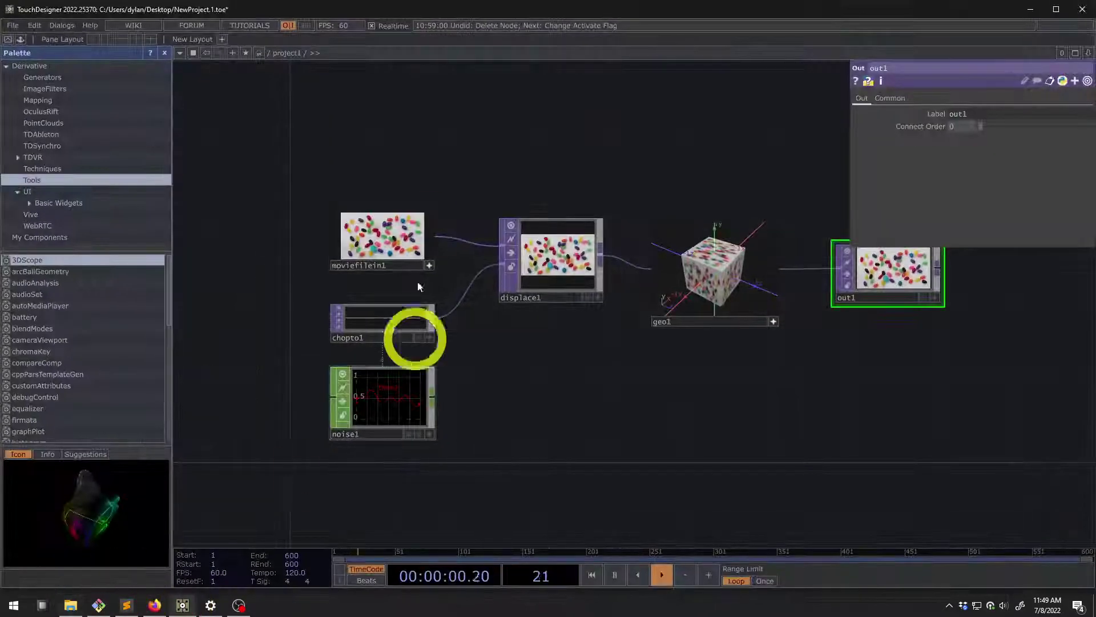
# Delete all six operators from project1 and close the Palette panel
pyautogui.moveTo(561, 370); pyautogui.dragTo(477, 353)
pyautogui.hotkey('ctrl', 'a')
pyautogui.press('Delete')
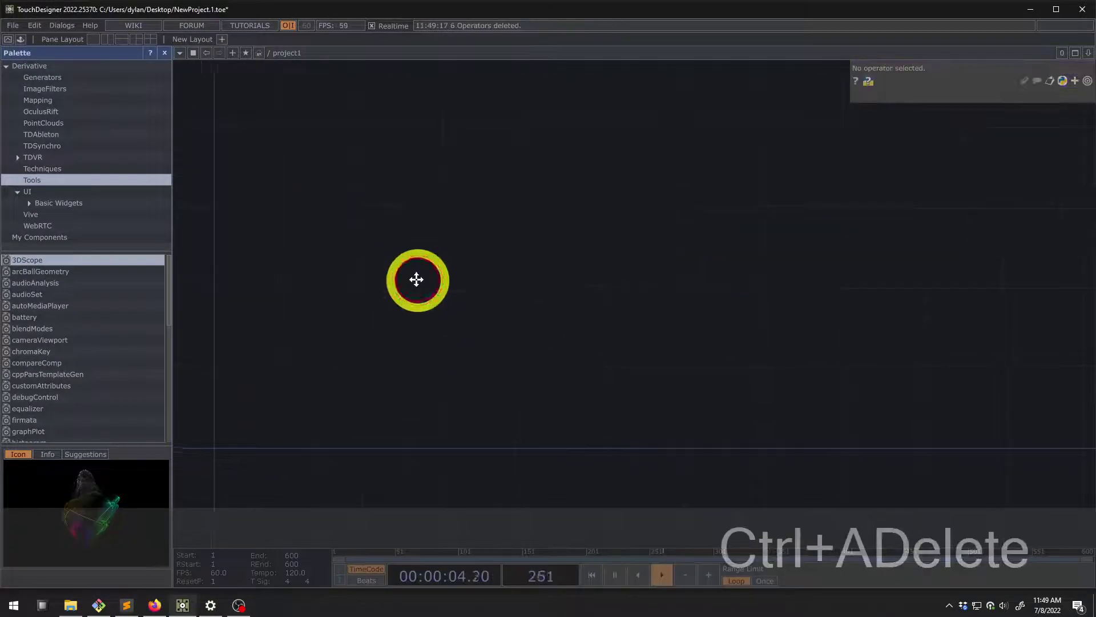
pyautogui.click(165, 54)
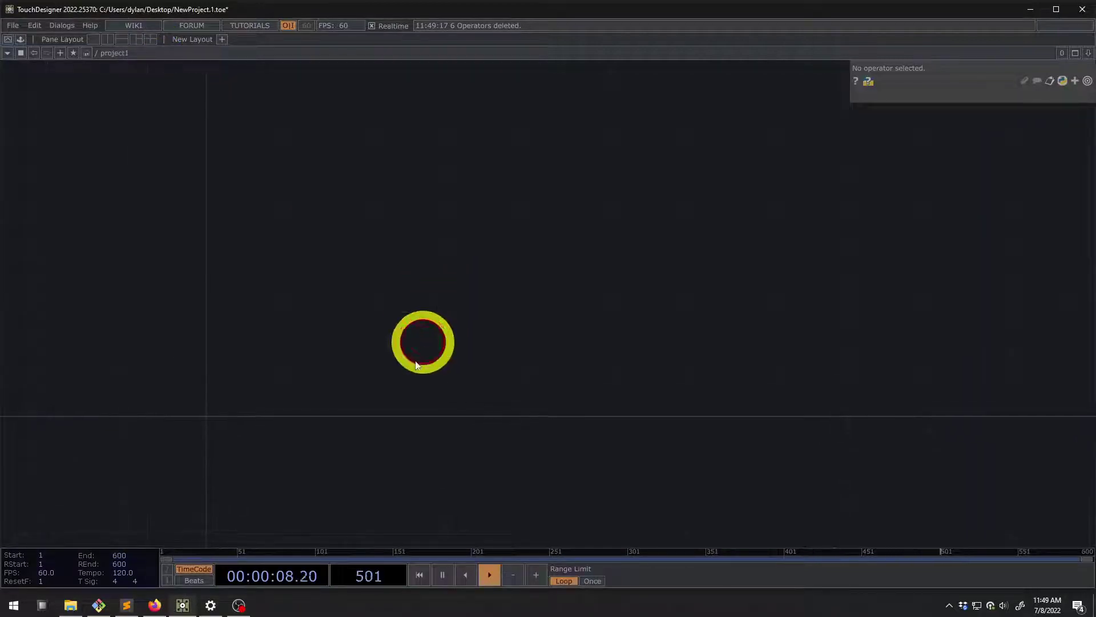
pyautogui.moveTo(417, 365); pyautogui.dragTo(414, 369)
# Drag Artio-v0.3.1.tox from the Explorer release folder into the project1 network
pyautogui.click(71, 605)
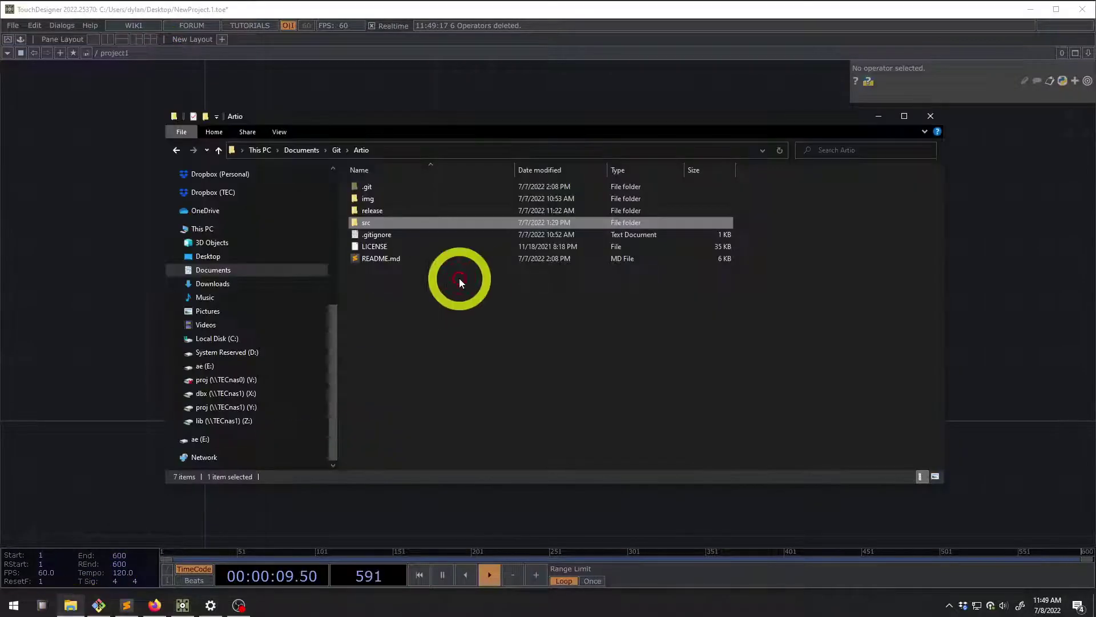
pyautogui.doubleClick(373, 207)
pyautogui.click(387, 191)
pyautogui.moveTo(387, 190); pyautogui.dragTo(474, 179)
pyautogui.click(441, 247)
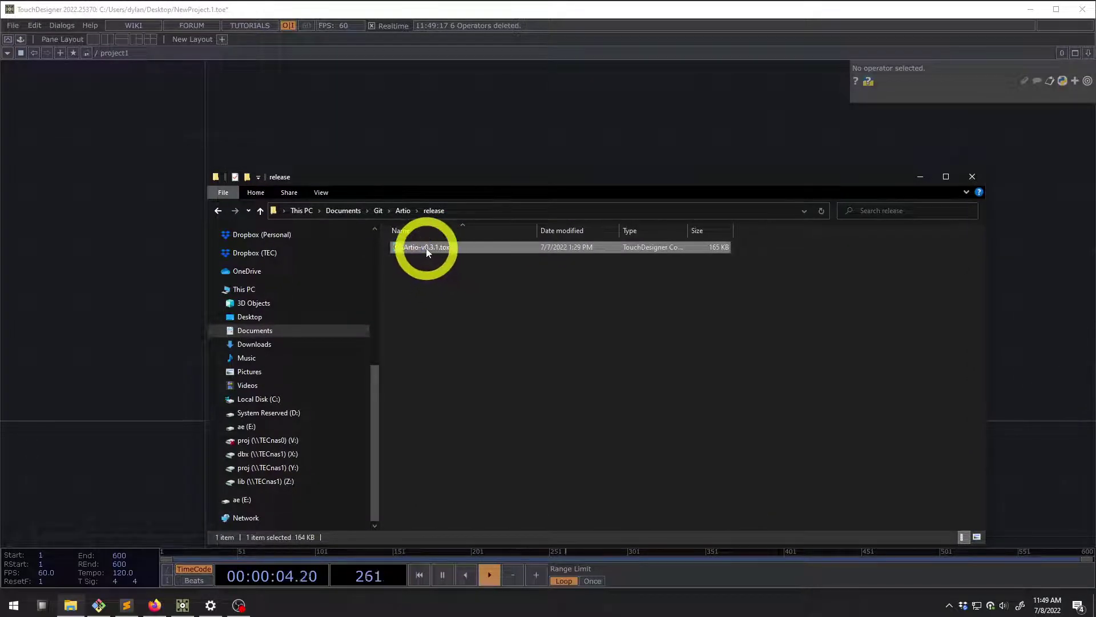
pyautogui.moveTo(435, 125); pyautogui.dragTo(252, 372)
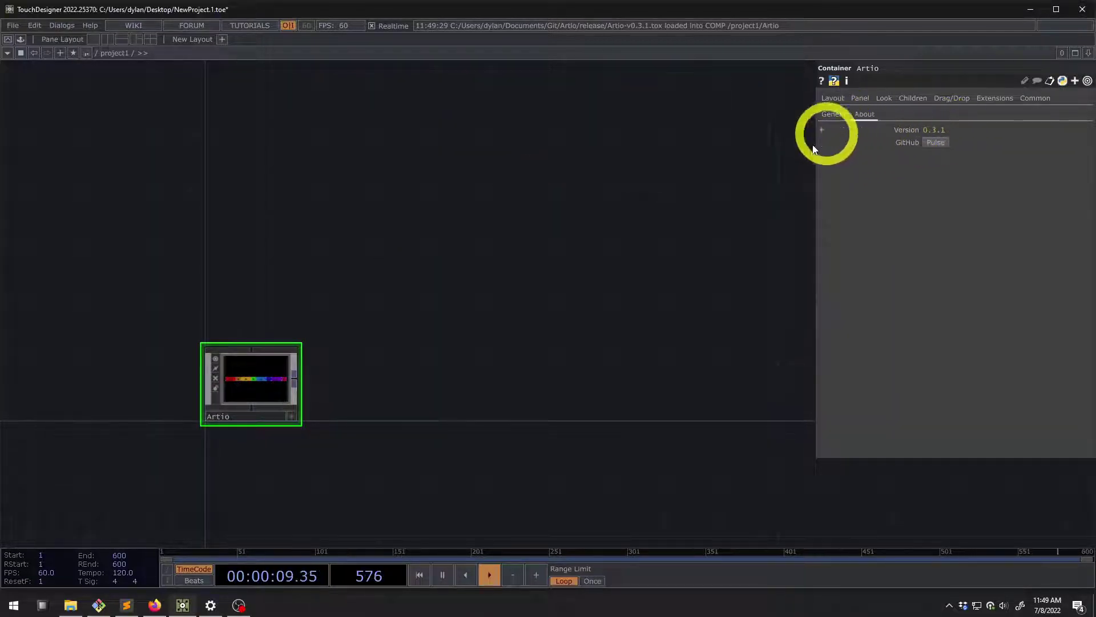
# Dive into the Artio component and pan across its replicator, Display template and display copies
pyautogui.moveTo(373, 369); pyautogui.dragTo(323, 377)
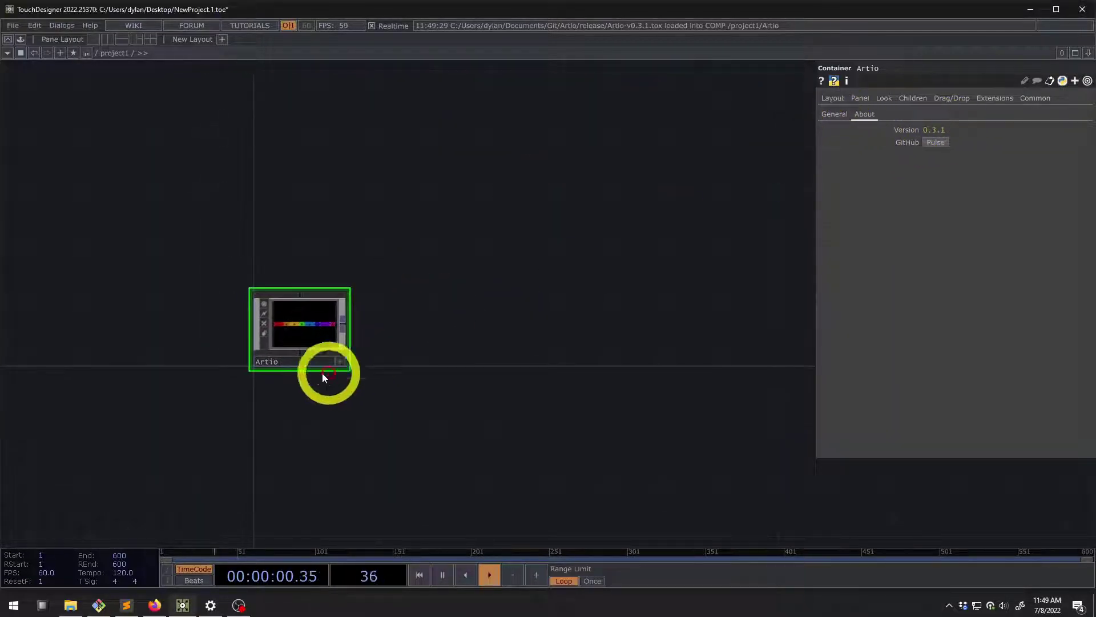
pyautogui.doubleClick(309, 336)
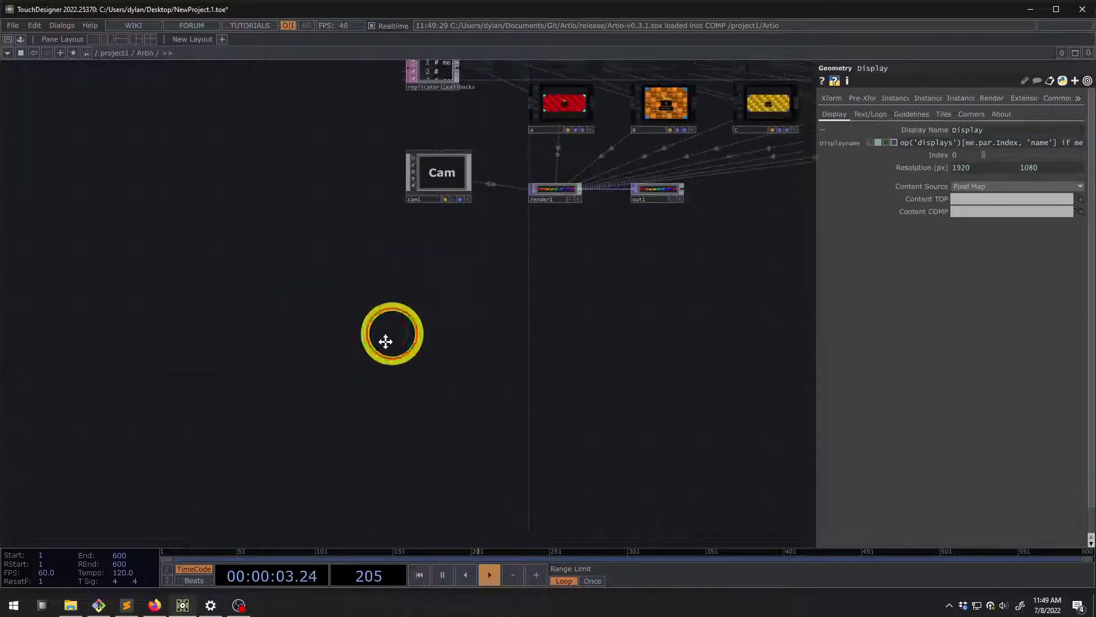
pyautogui.moveTo(264, 287); pyautogui.dragTo(152, 298)
pyautogui.scroll(-3, 166, 282)
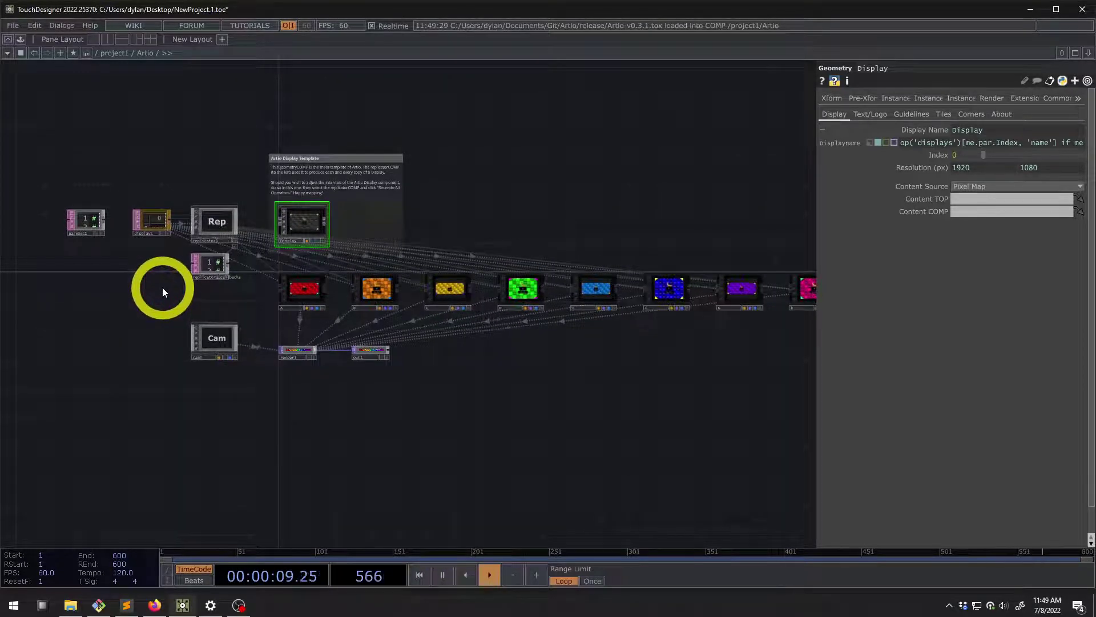
pyautogui.scroll(3, 162, 287)
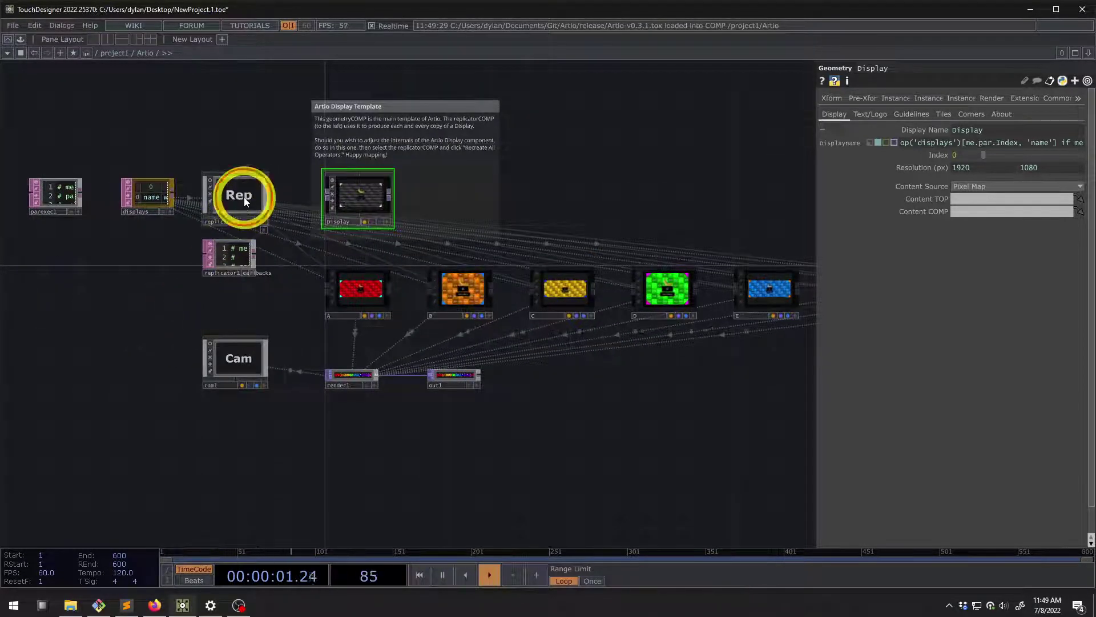
# Compare the parameters of replicator1 and the Display template component
pyautogui.click(234, 197)
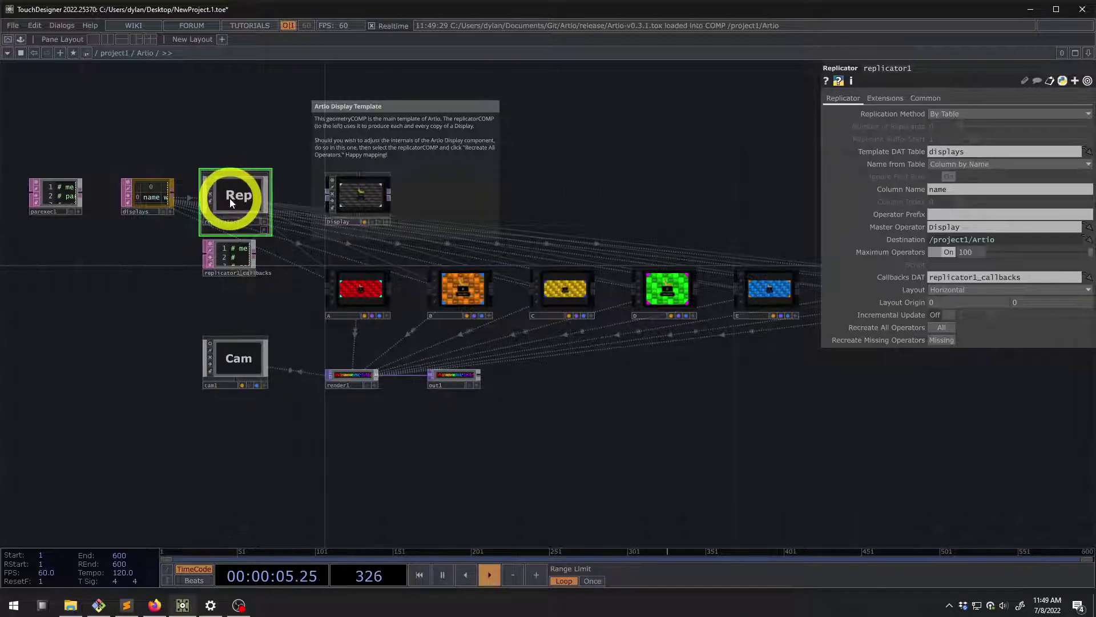
pyautogui.scroll(5, 229, 198)
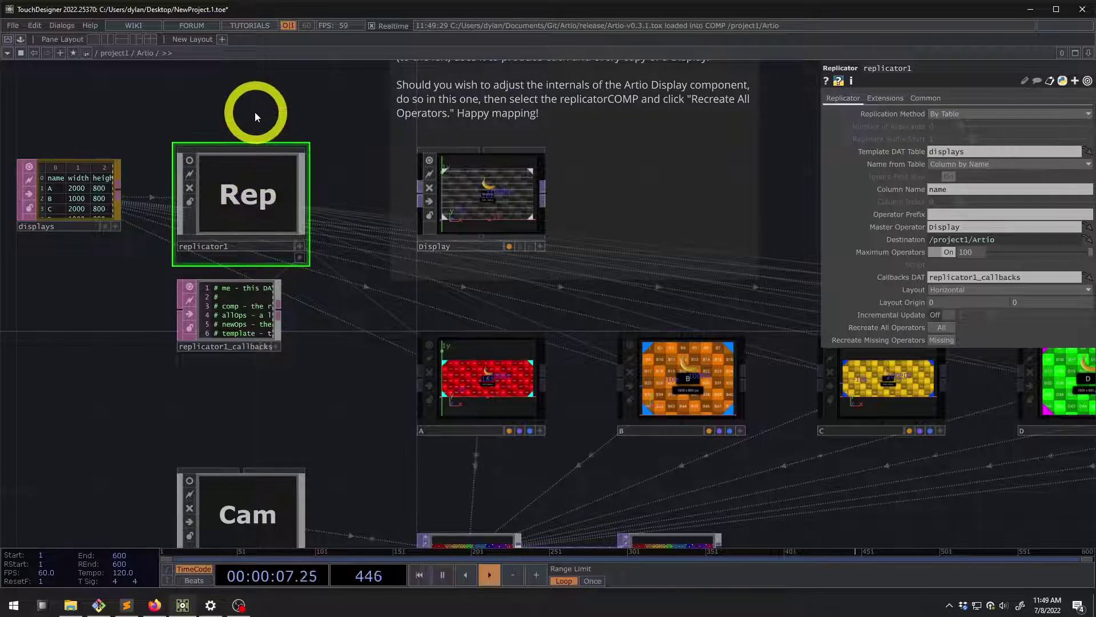
pyautogui.moveTo(255, 112); pyautogui.dragTo(257, 171)
pyautogui.scroll(-1, 308, 189)
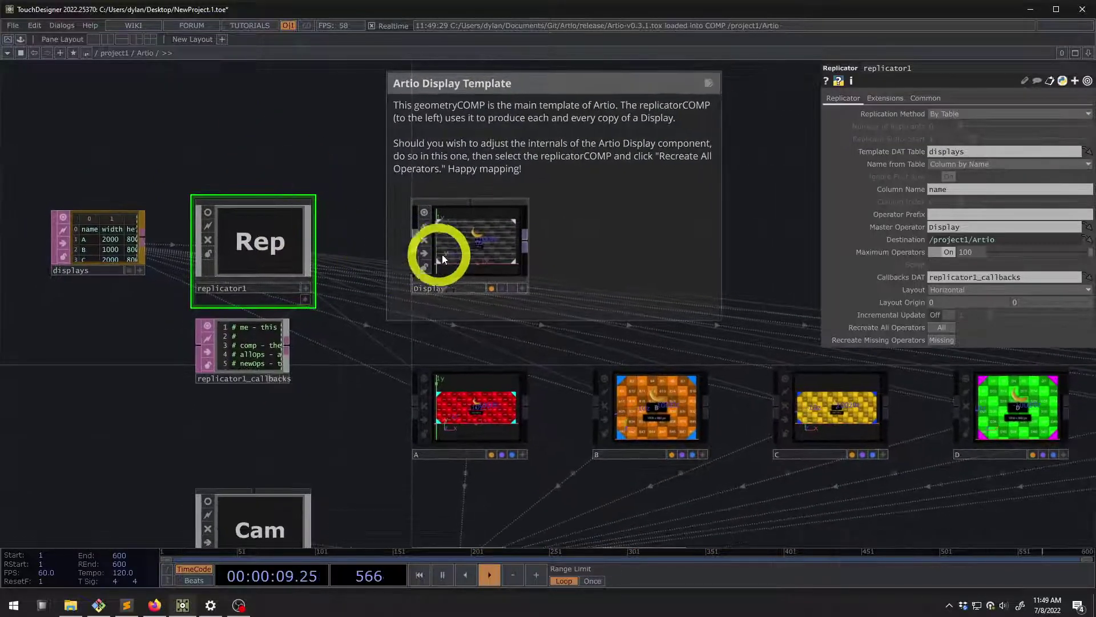
pyautogui.click(471, 249)
pyautogui.scroll(-1, 296, 146)
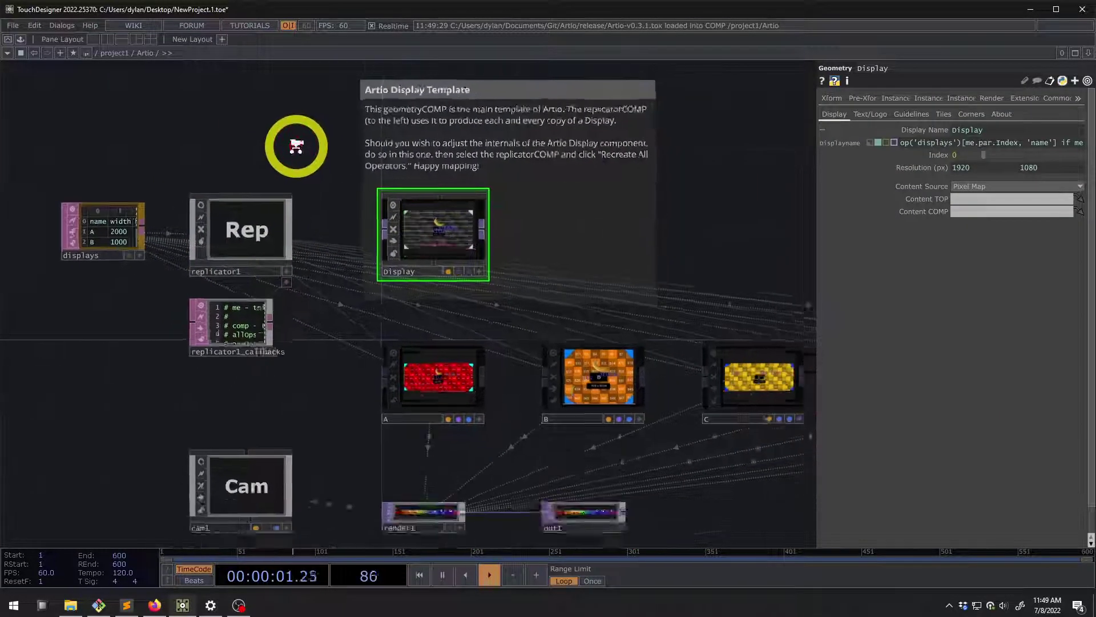
pyautogui.scroll(-1, 297, 145)
pyautogui.click(276, 210)
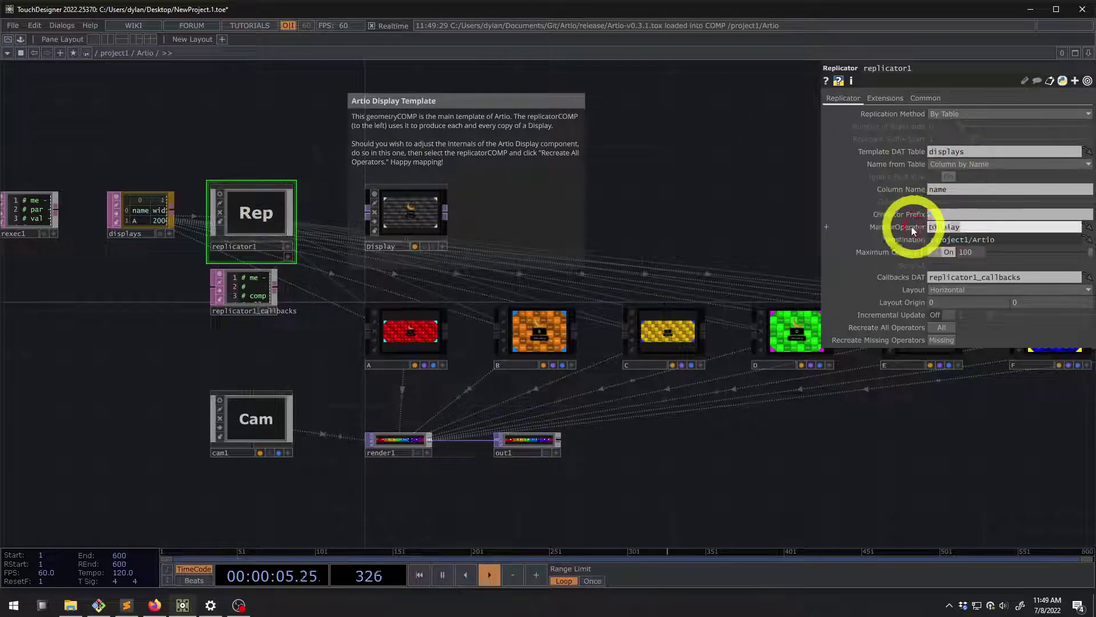
pyautogui.click(414, 220)
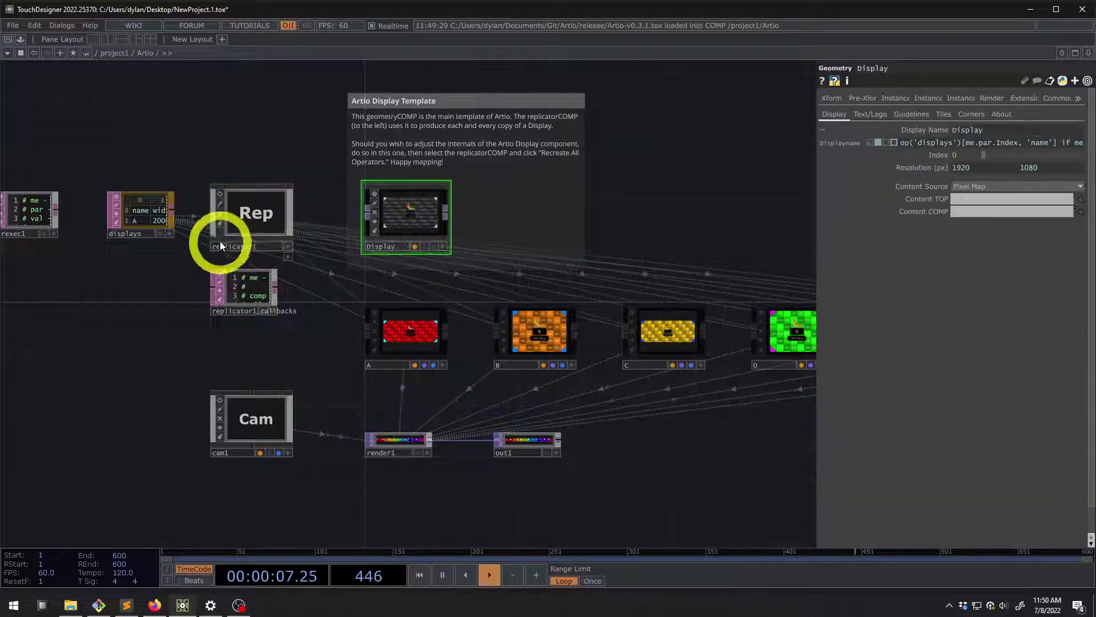
pyautogui.click(250, 223)
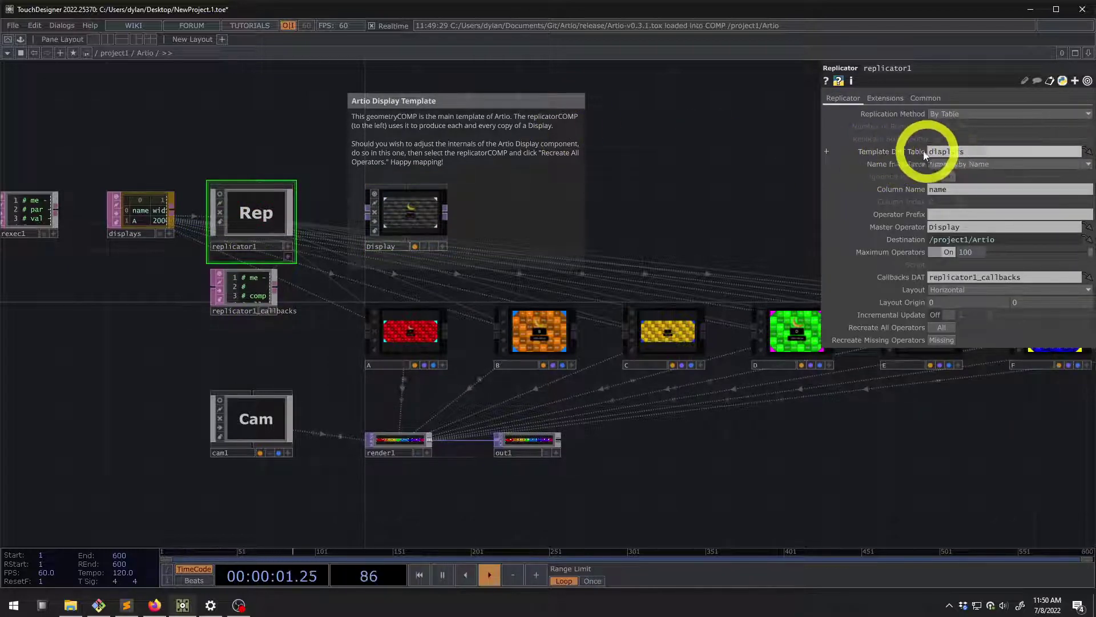
# Select the displays table and zoom in on its eight rows A–H
pyautogui.moveTo(685, 174); pyautogui.dragTo(706, 176)
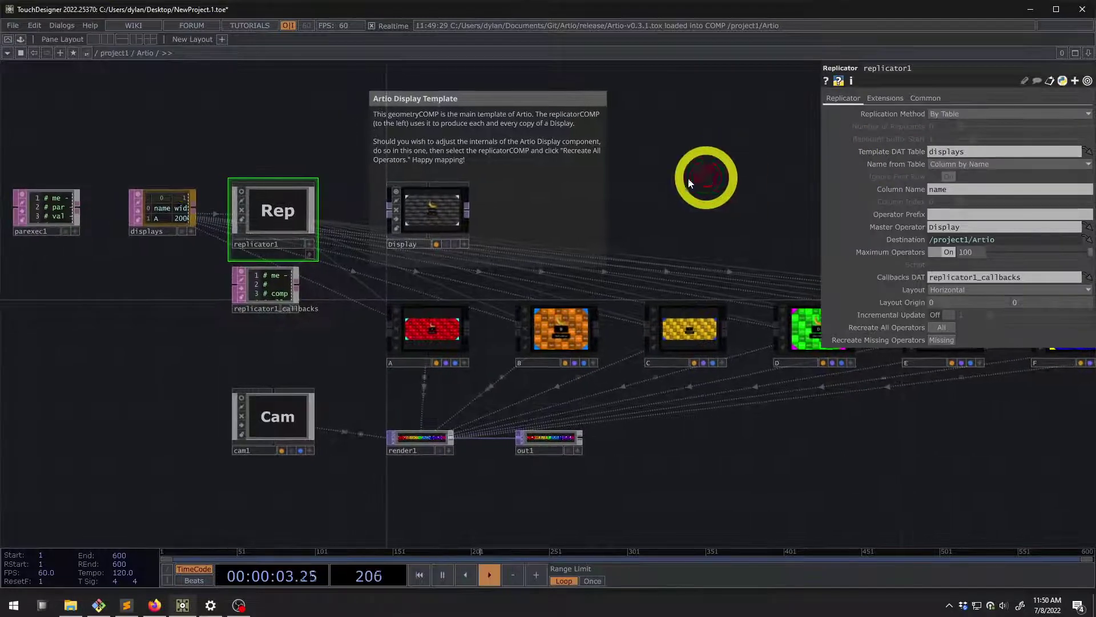
pyautogui.scroll(5, 137, 201)
pyautogui.click(145, 207)
pyautogui.scroll(2, 98, 201)
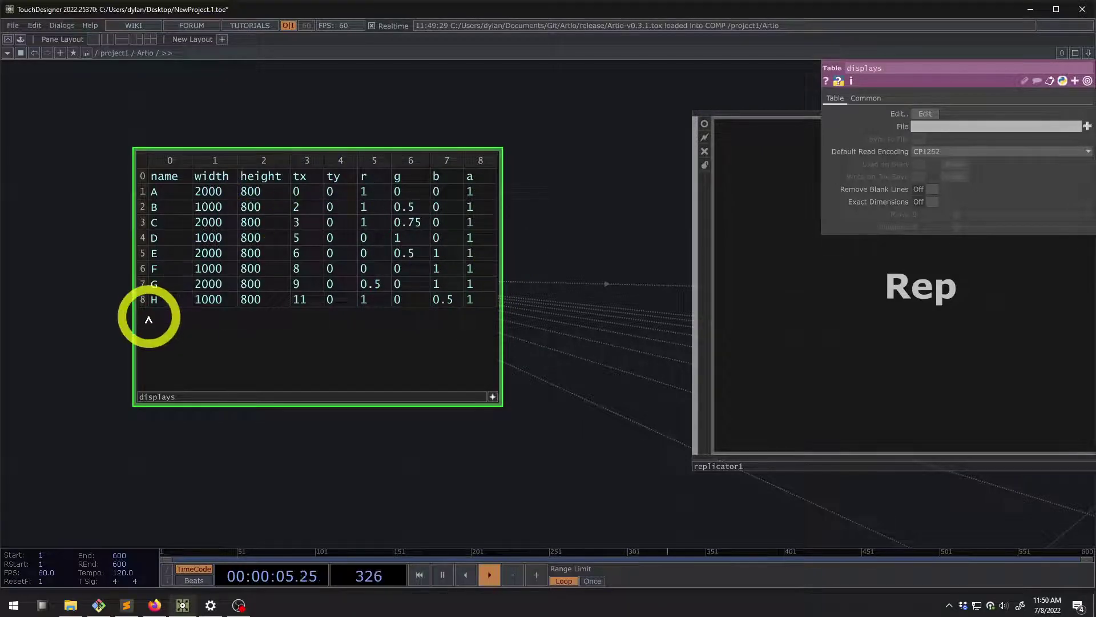
# Zoom to render1 and select it to show its output parameters
pyautogui.scroll(-5, 98, 293)
pyautogui.moveTo(145, 366); pyautogui.dragTo(106, 269)
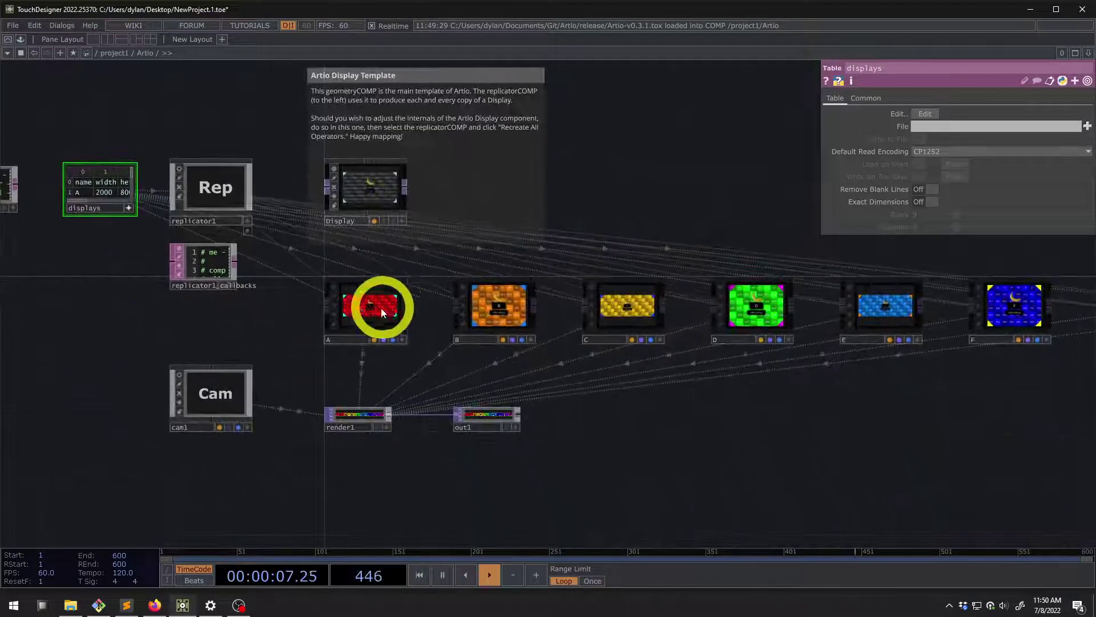
pyautogui.scroll(-3, 495, 311)
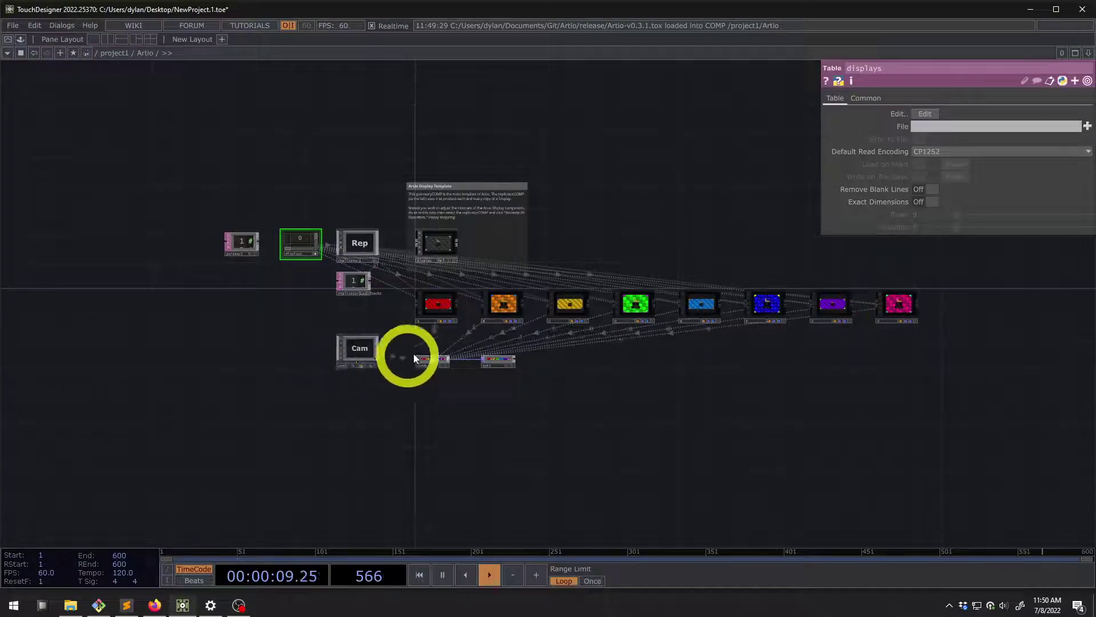
pyautogui.scroll(8, 414, 358)
pyautogui.scroll(-4, 355, 379)
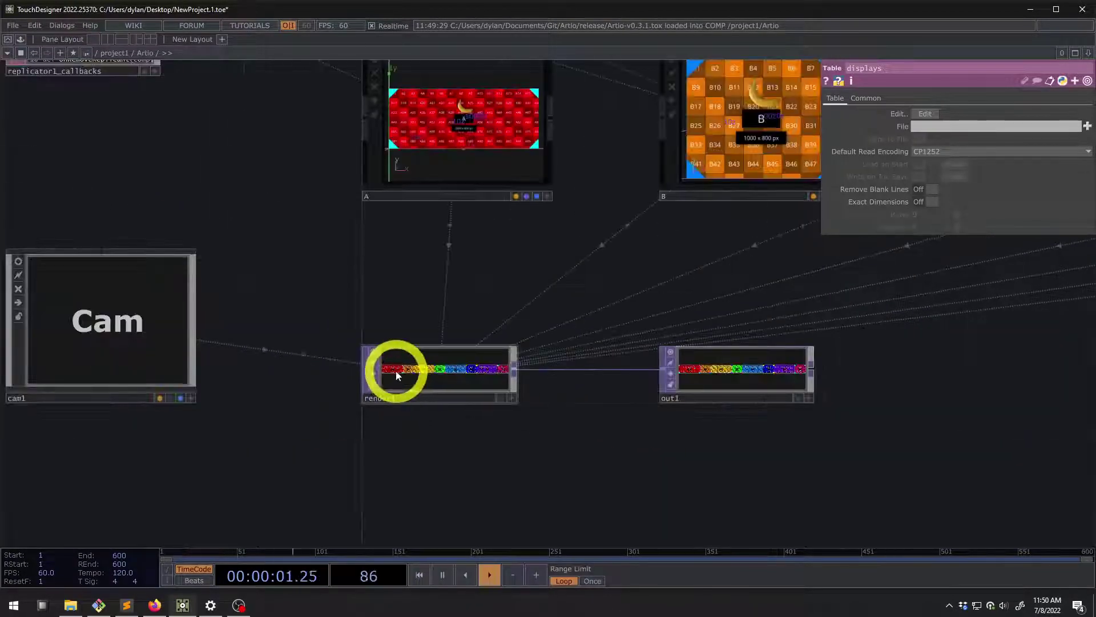
pyautogui.scroll(2, 398, 377)
pyautogui.click(410, 372)
# View render1's info popup confirming the 12000 x 800 output strip
pyautogui.scroll(3, 410, 373)
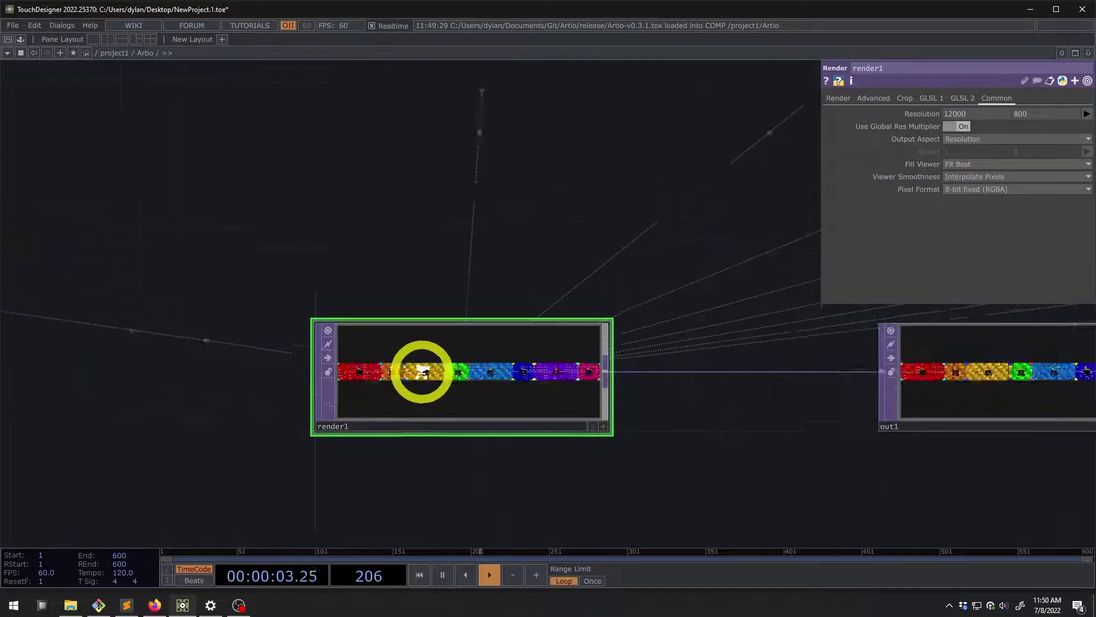
pyautogui.scroll(4, 422, 371)
pyautogui.scroll(-5, 360, 387)
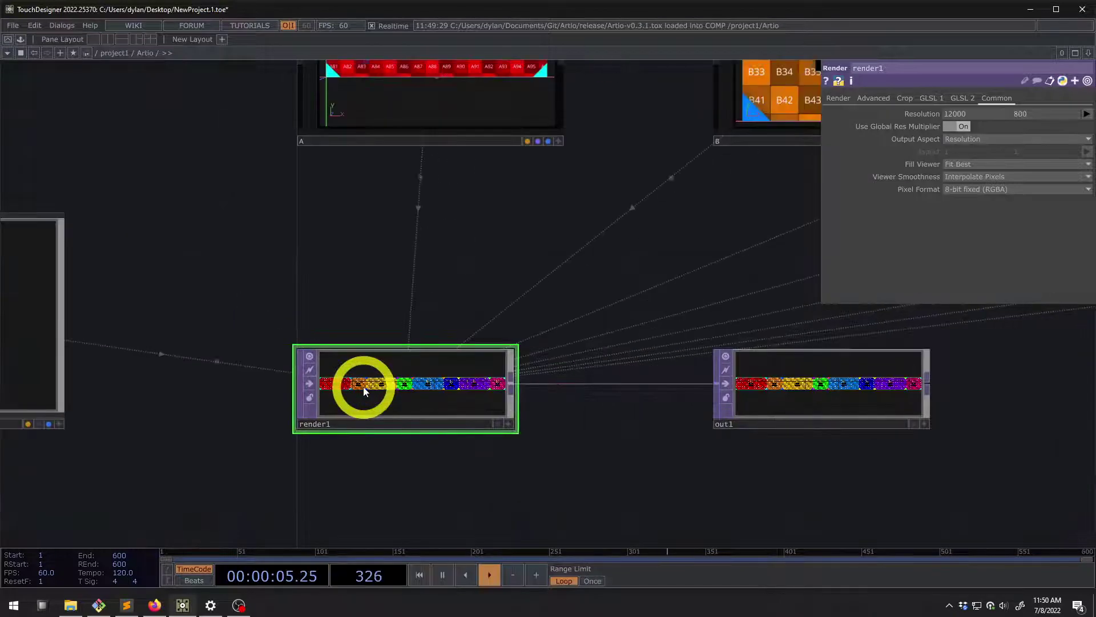
pyautogui.middleClick(384, 382)
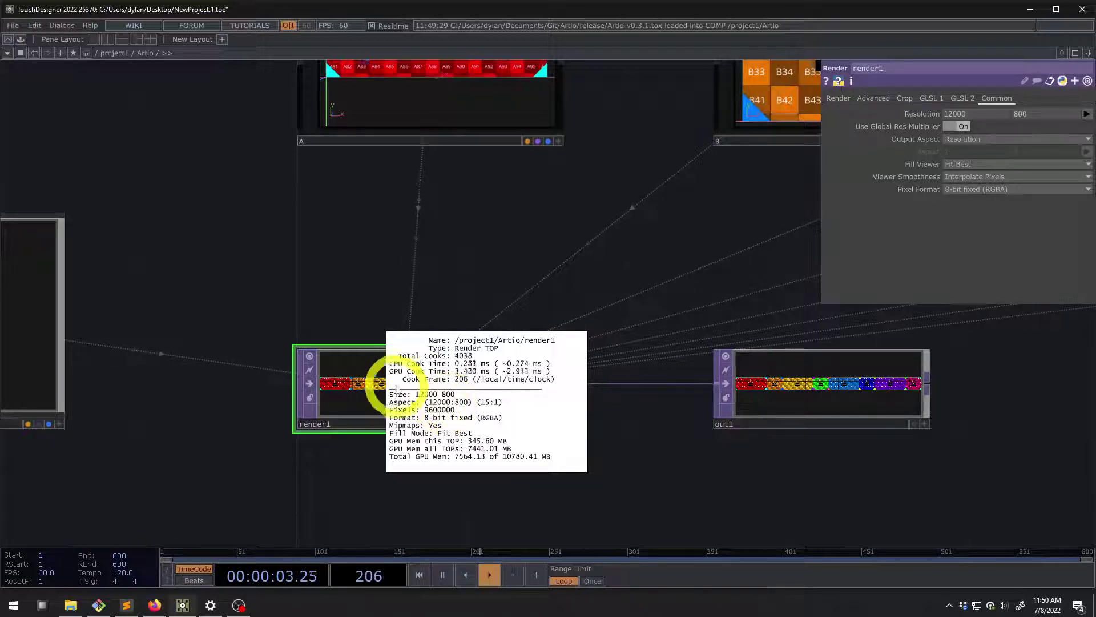
pyautogui.scroll(-2, 343, 389)
pyautogui.moveTo(287, 256); pyautogui.dragTo(424, 338)
pyautogui.scroll(-3, 425, 338)
pyautogui.moveTo(301, 277); pyautogui.dragTo(382, 319)
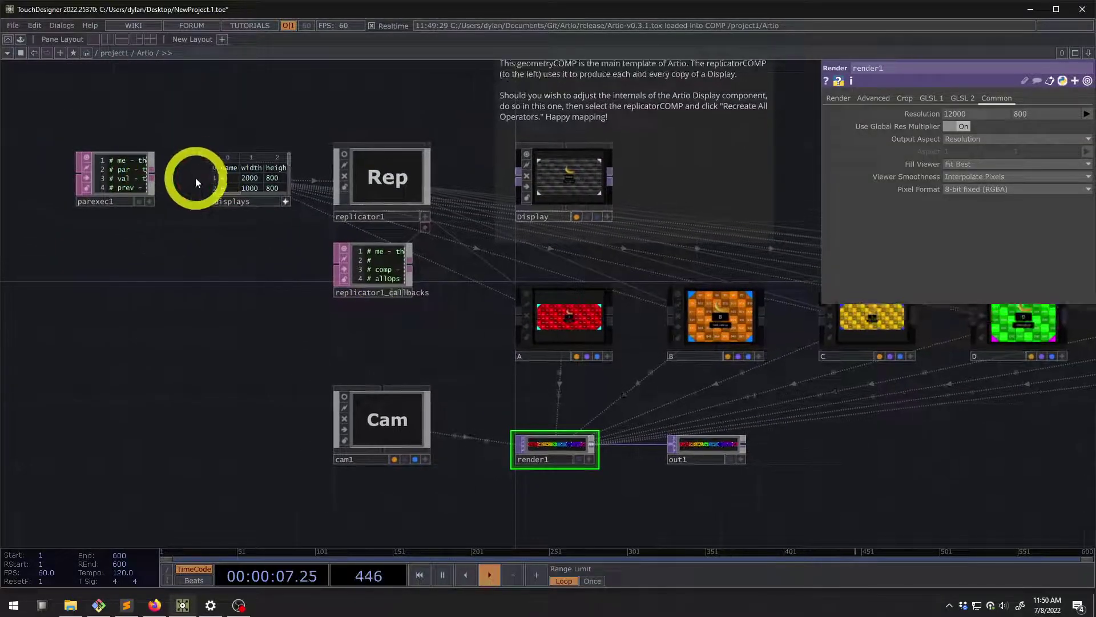
# Delete display H's row from the displays table
pyautogui.scroll(5, 197, 176)
pyautogui.rightClick(240, 219)
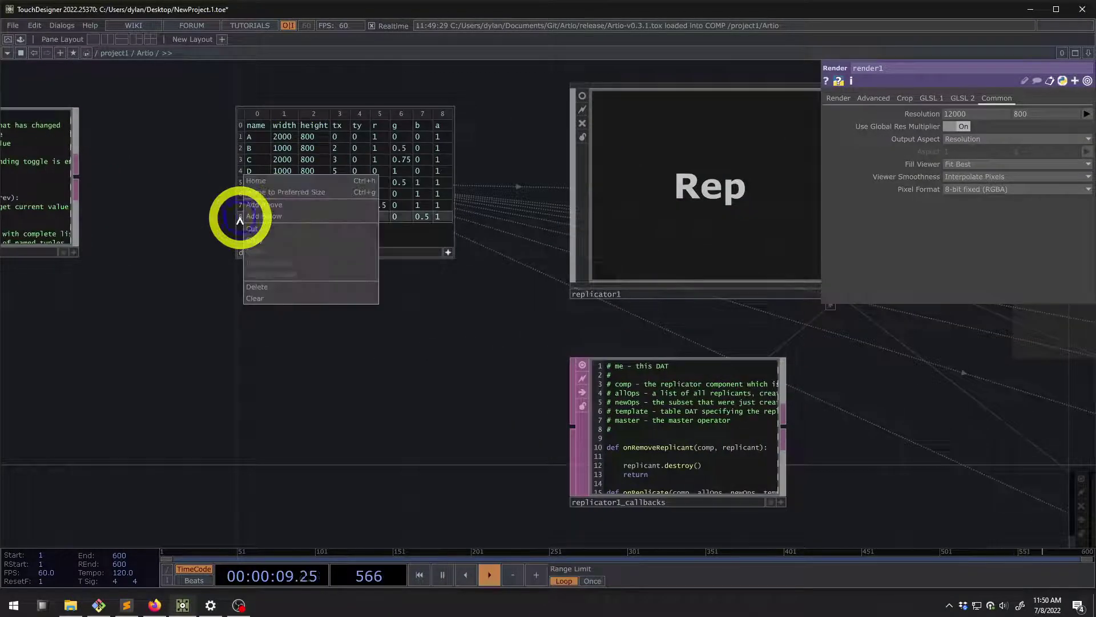
pyautogui.click(273, 287)
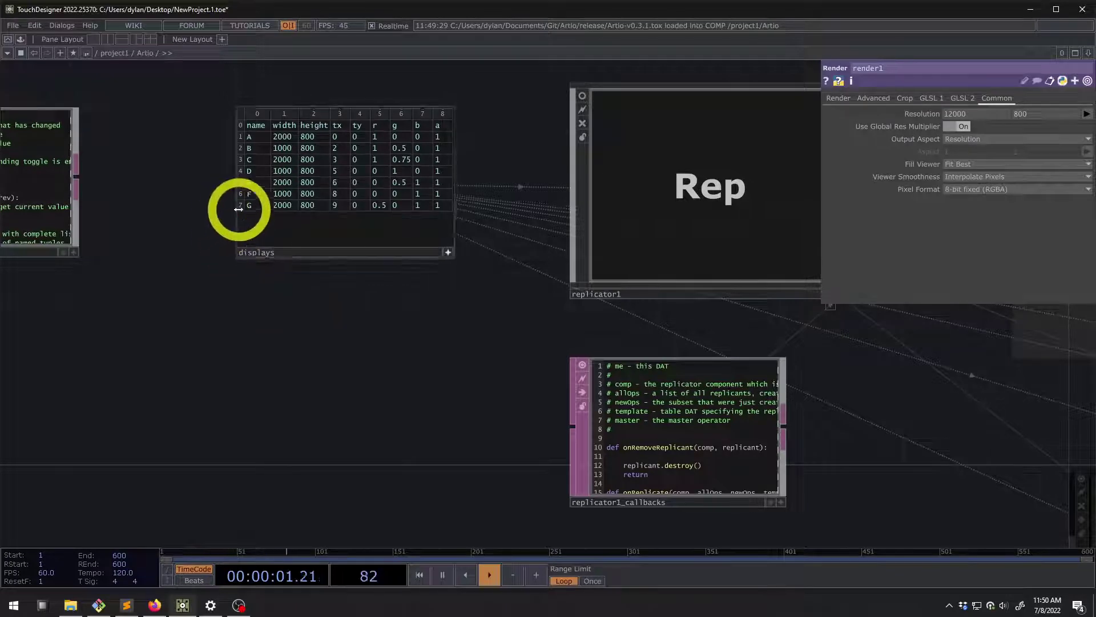
pyautogui.scroll(-5, 189, 215)
pyautogui.scroll(4, 604, 264)
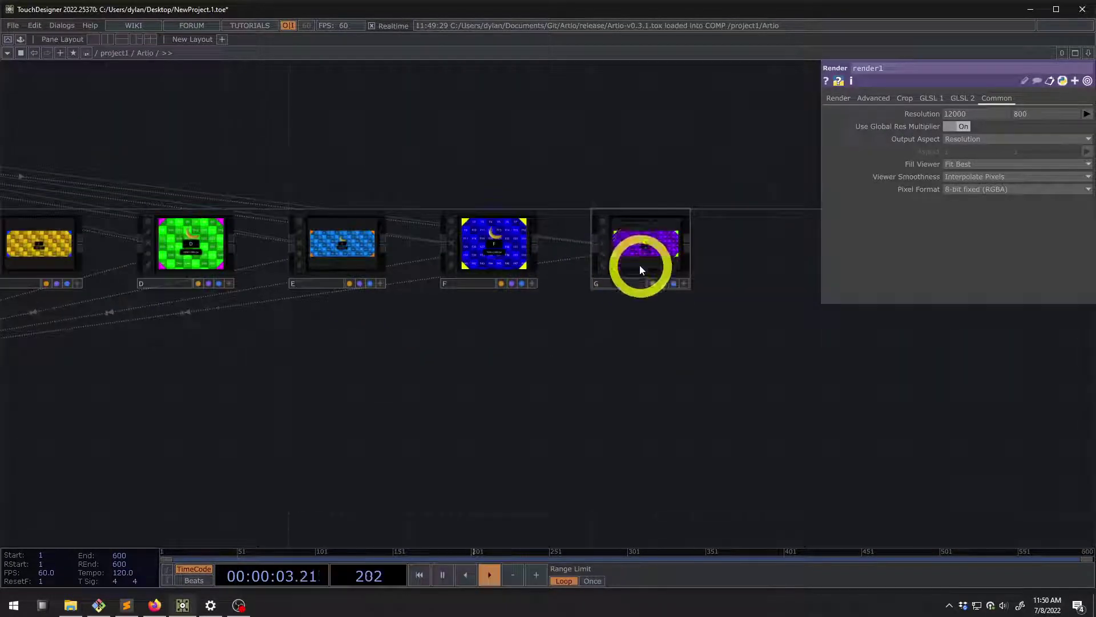
pyautogui.scroll(-4, 640, 268)
pyautogui.scroll(6, 198, 209)
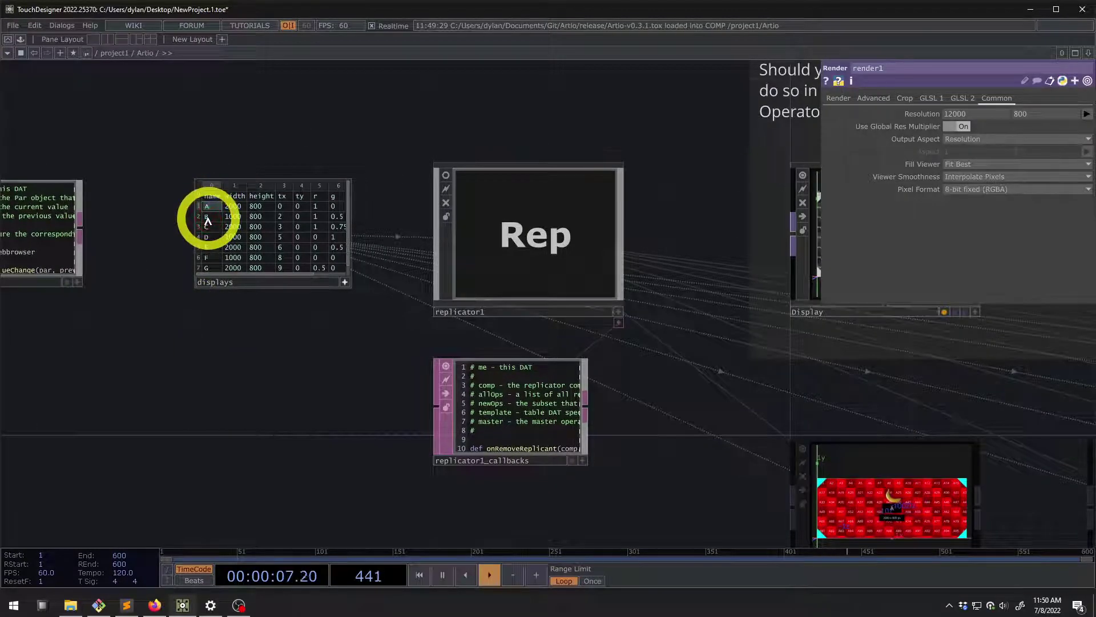
# Rename display A to AA in the displays table
pyautogui.write('A')
pyautogui.press('Return')
pyautogui.click(254, 212)
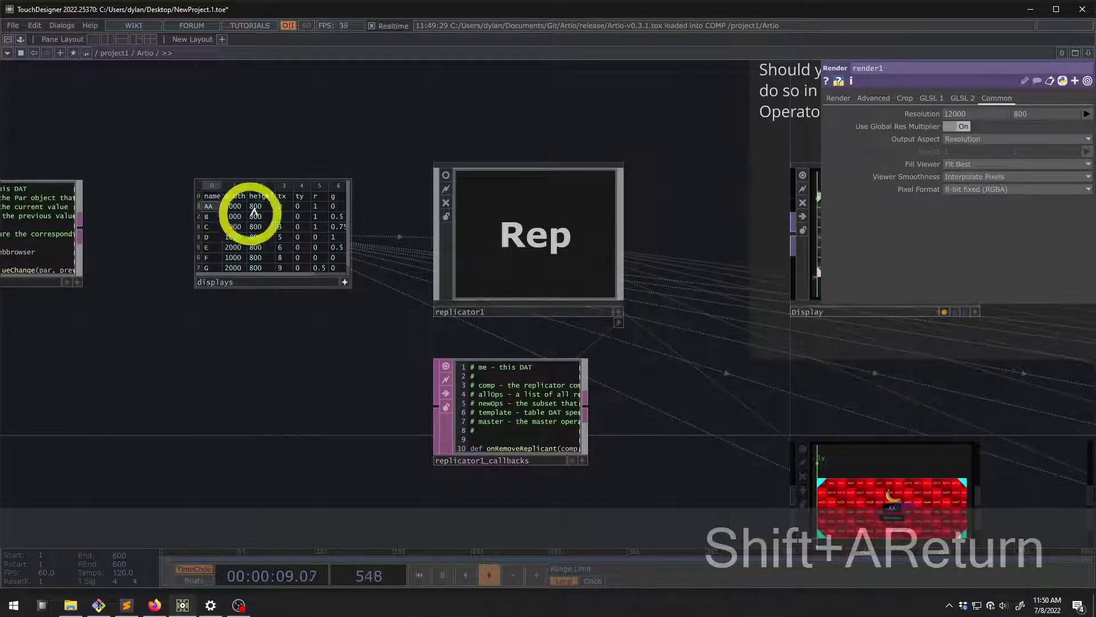
pyautogui.scroll(5, 765, 377)
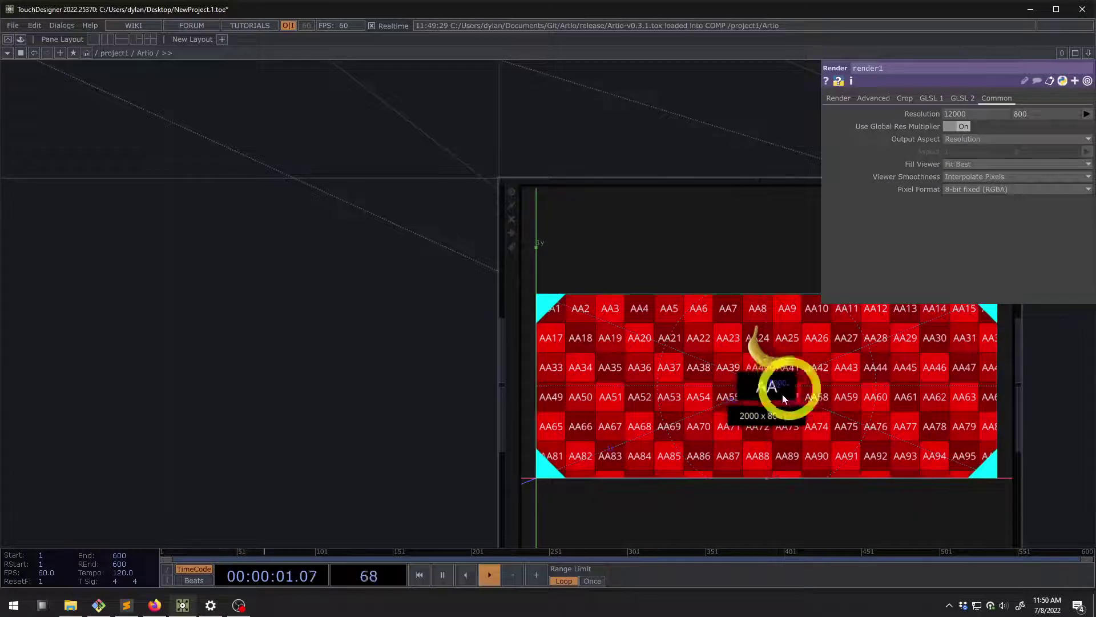
pyautogui.scroll(-8, 765, 392)
pyautogui.scroll(2, 394, 253)
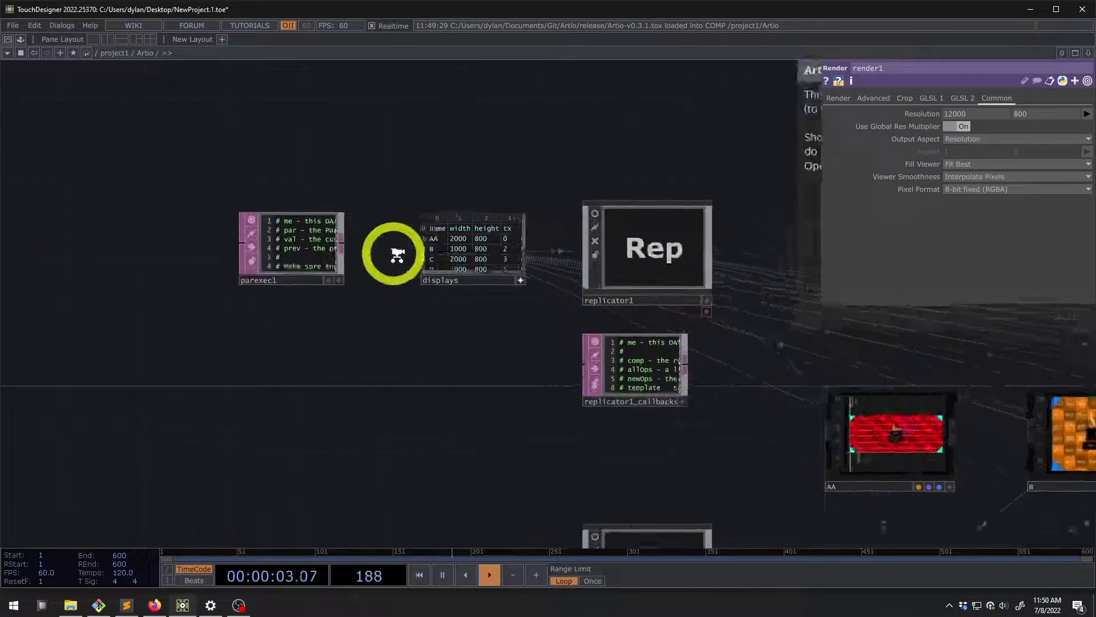
pyautogui.scroll(2, 396, 256)
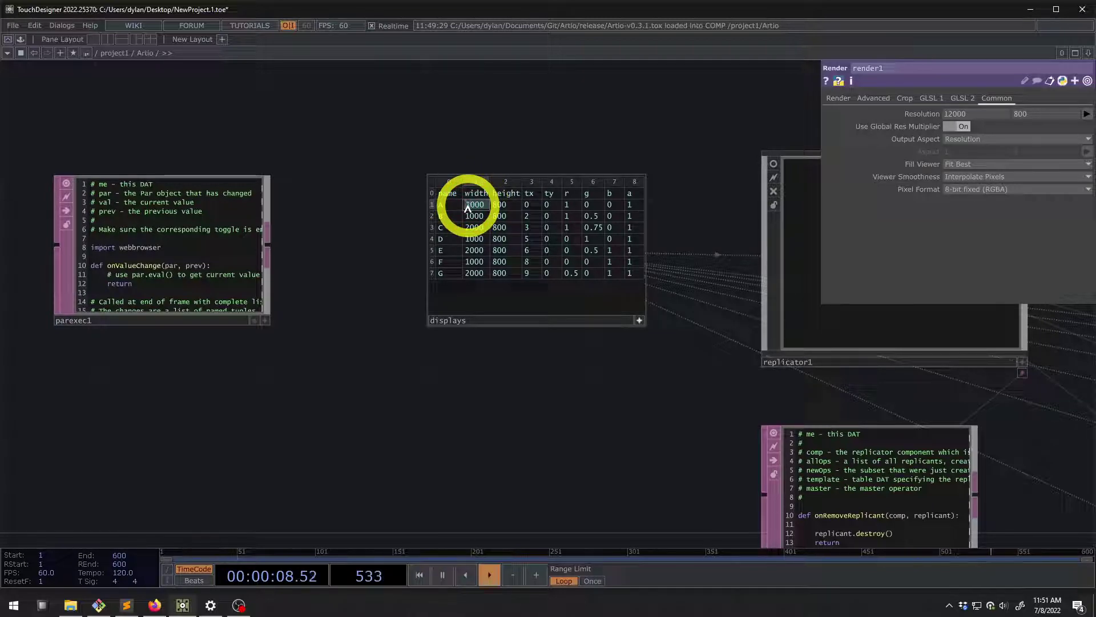
# Inspect display A's Display Name and Resolution expressions
pyautogui.scroll(-6, 522, 423)
pyautogui.scroll(6, 592, 446)
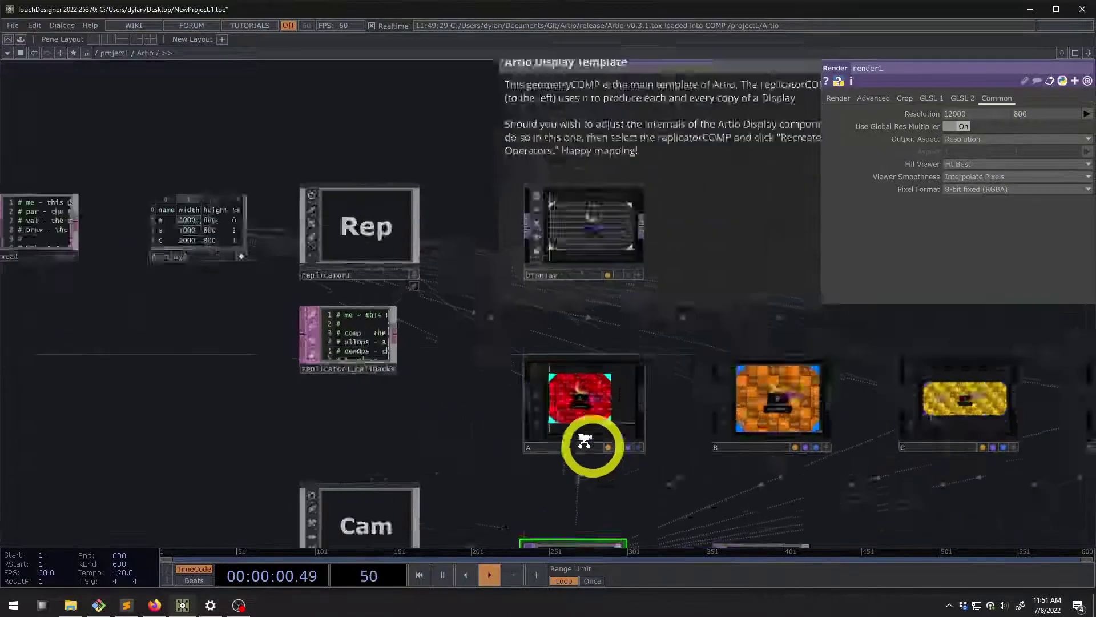
pyautogui.click(536, 352)
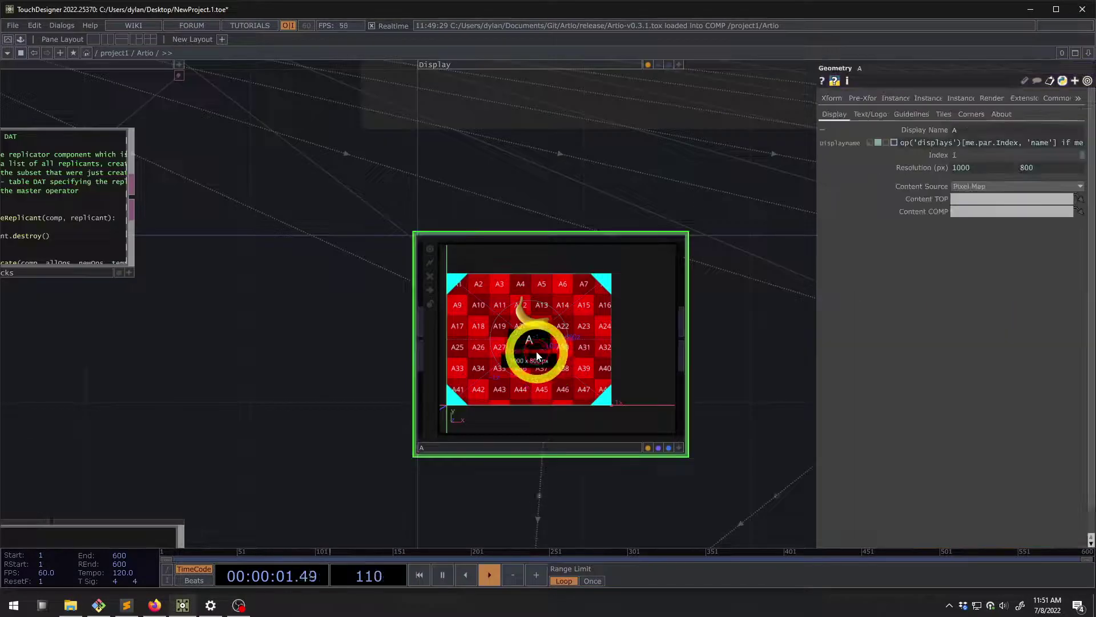
pyautogui.click(936, 129)
pyautogui.click(936, 156)
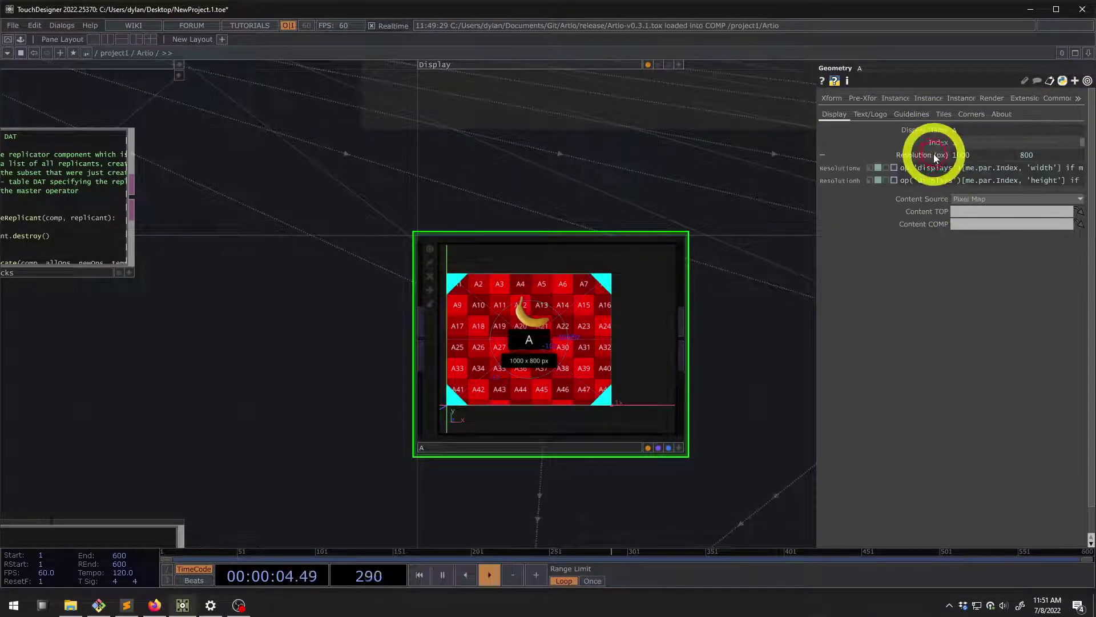
pyautogui.click(932, 156)
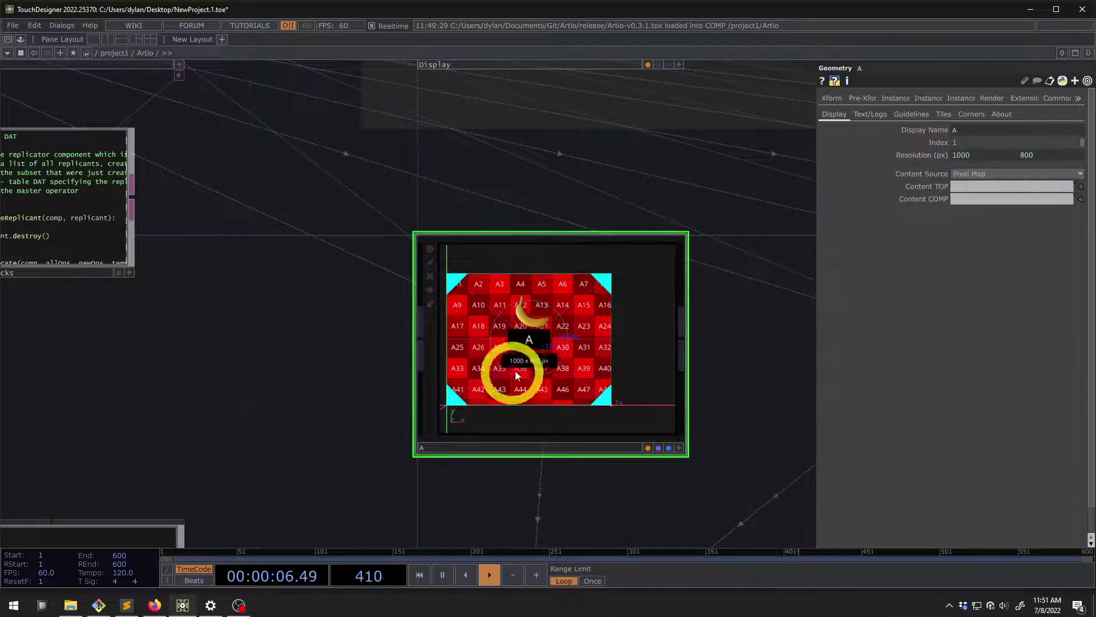
pyautogui.scroll(-5, 516, 375)
# Edit display A's row in the displays table, restoring its name to A
pyautogui.click(326, 275)
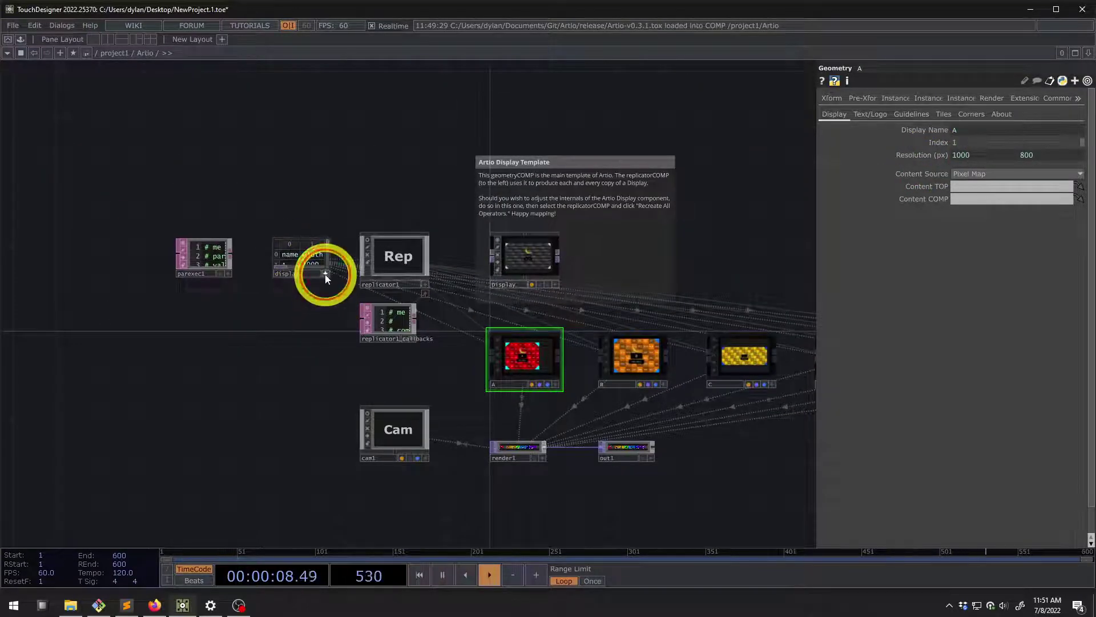
pyautogui.scroll(6, 326, 275)
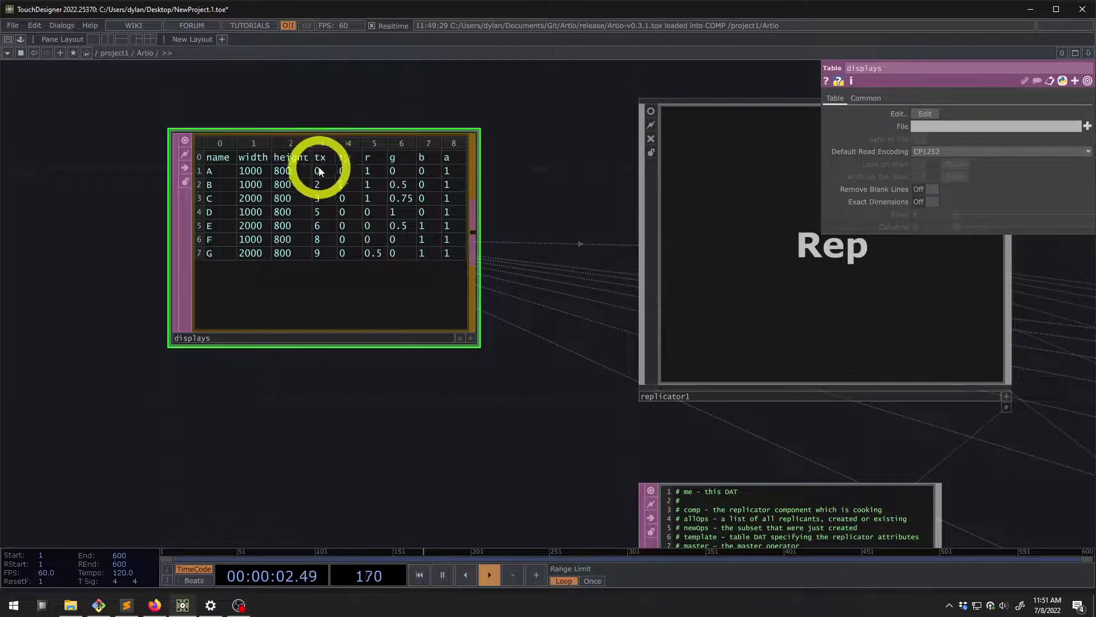
pyautogui.scroll(-4, 316, 168)
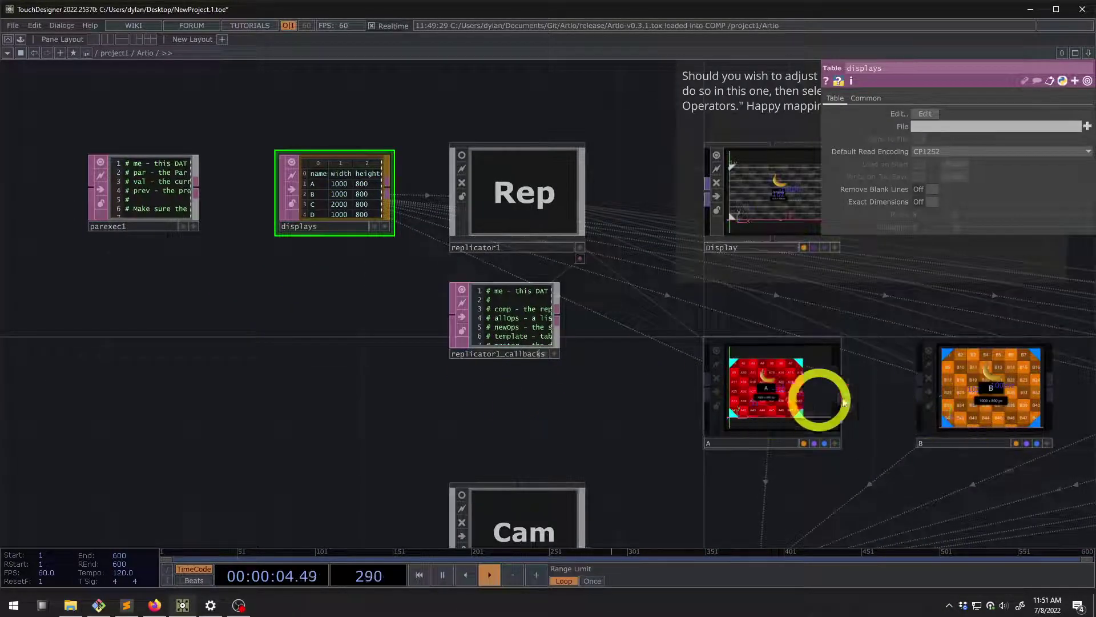
pyautogui.scroll(4, 304, 167)
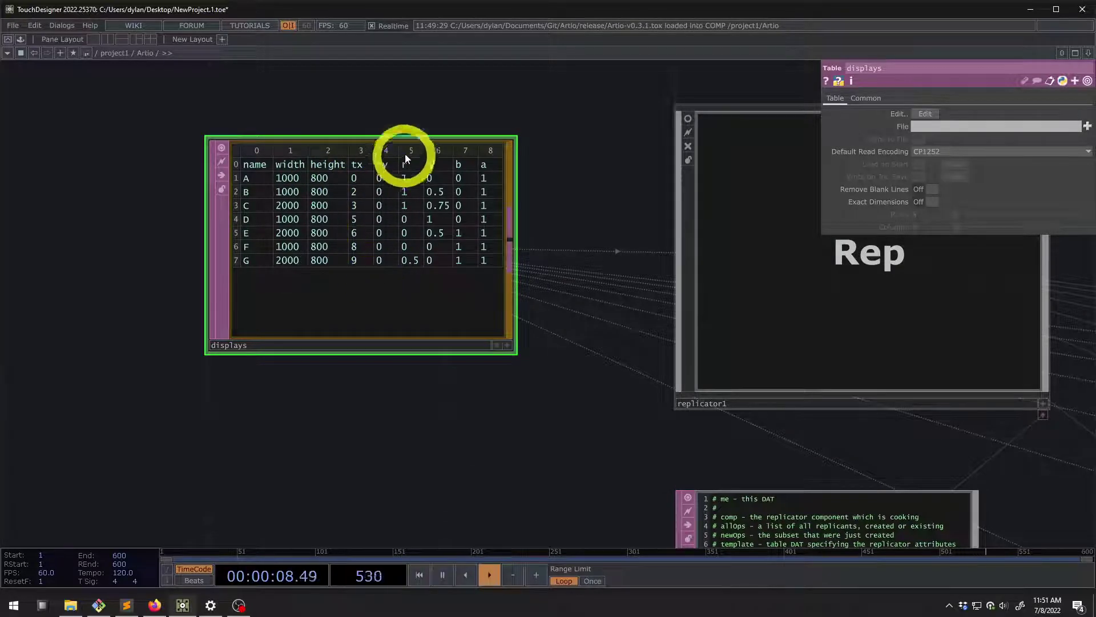
pyautogui.scroll(-5, 419, 276)
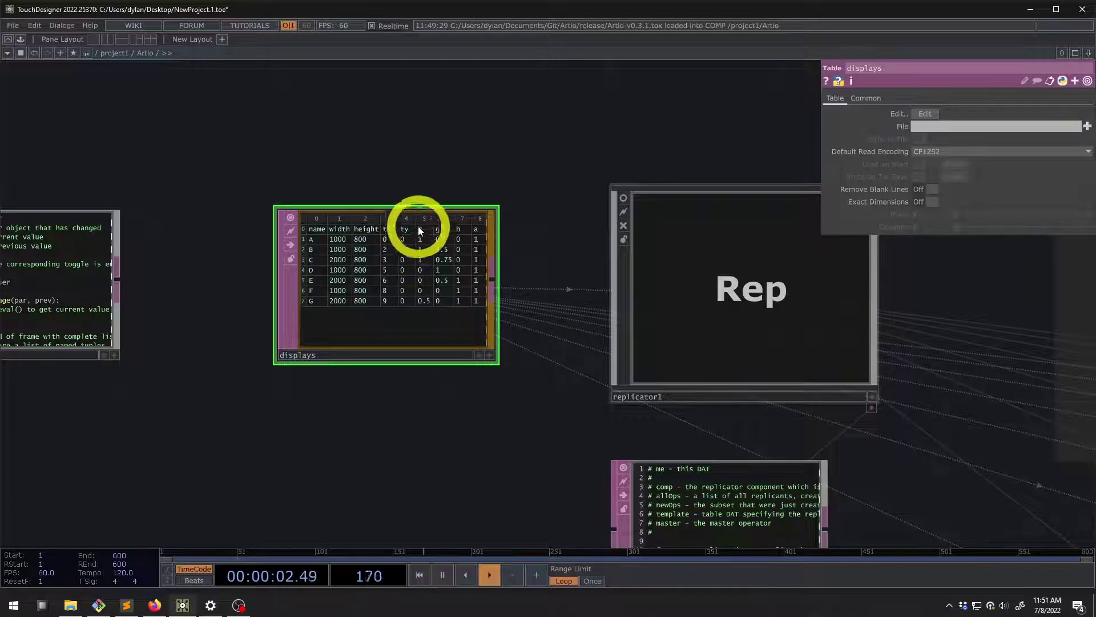
pyautogui.scroll(2, 404, 235)
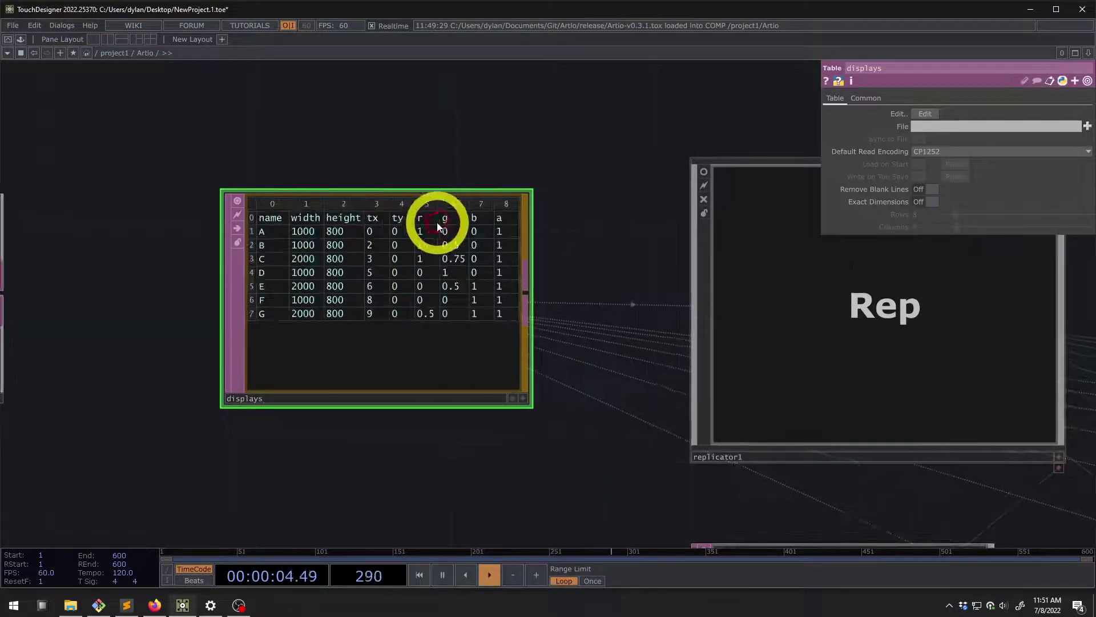
pyautogui.write('a')
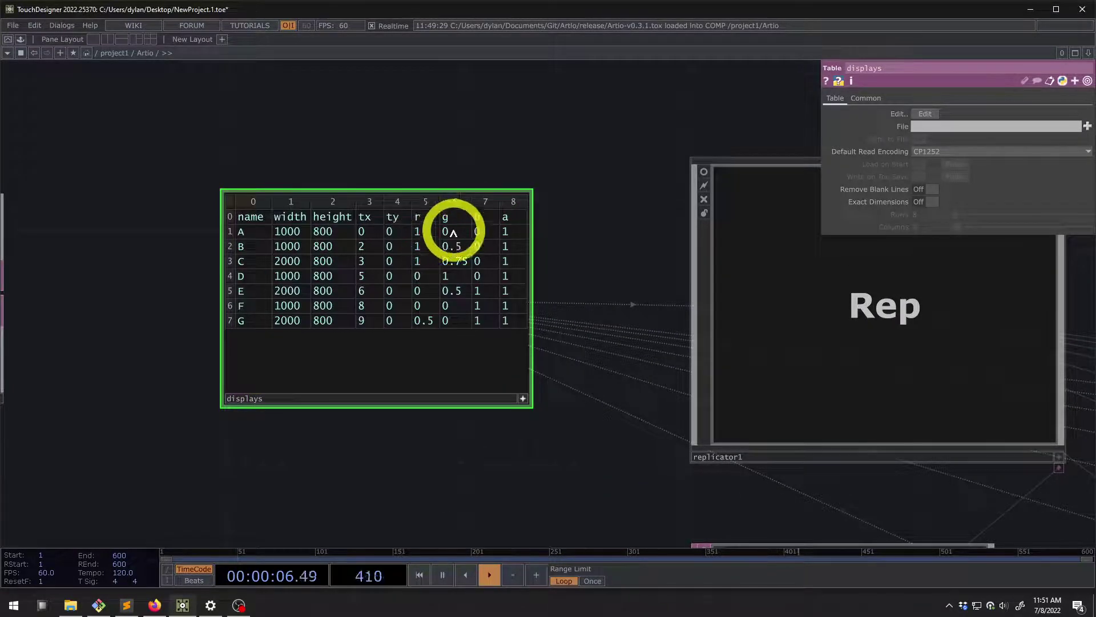
pyautogui.write('1')
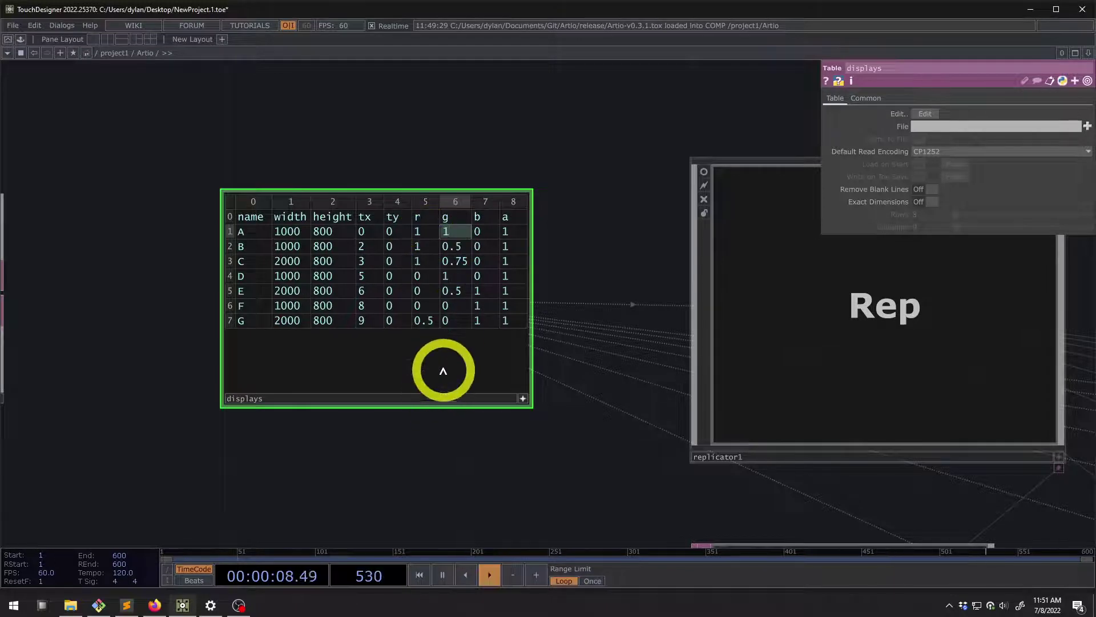
# Set row A's g value to 0 so display A turns red
pyautogui.scroll(-5, 631, 239)
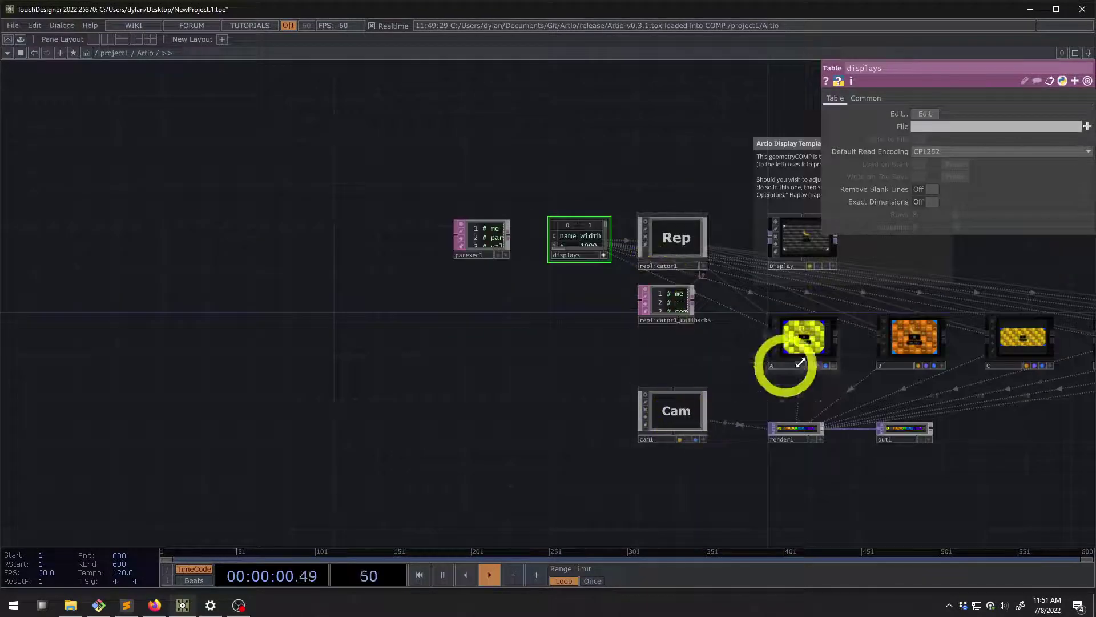
pyautogui.scroll(5, 811, 342)
pyautogui.scroll(-6, 814, 340)
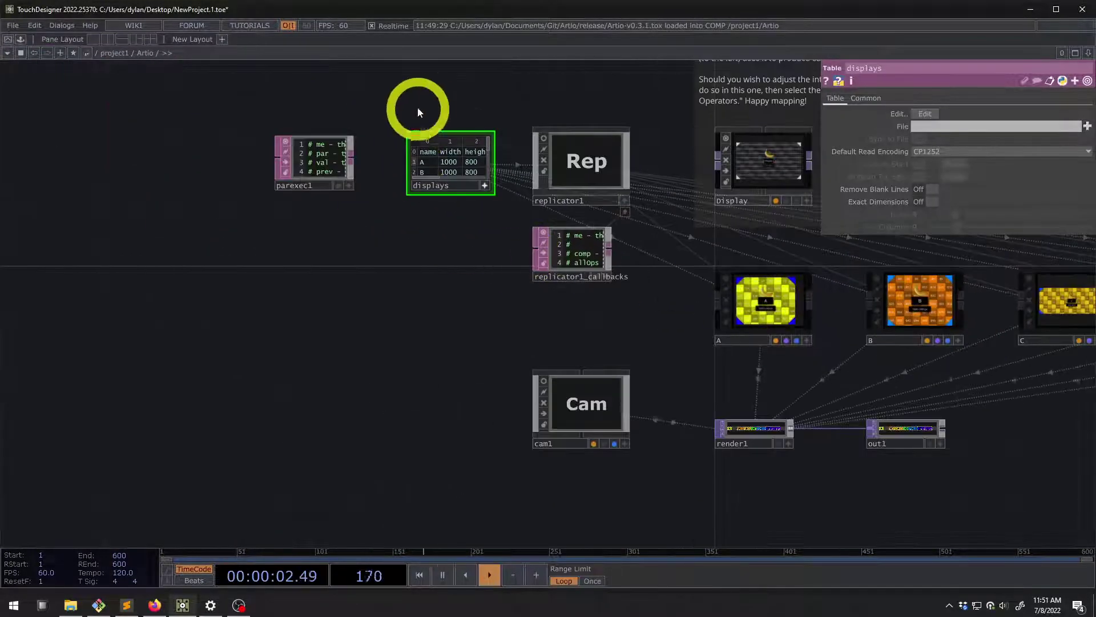
pyautogui.scroll(6, 417, 109)
pyautogui.scroll(2, 467, 136)
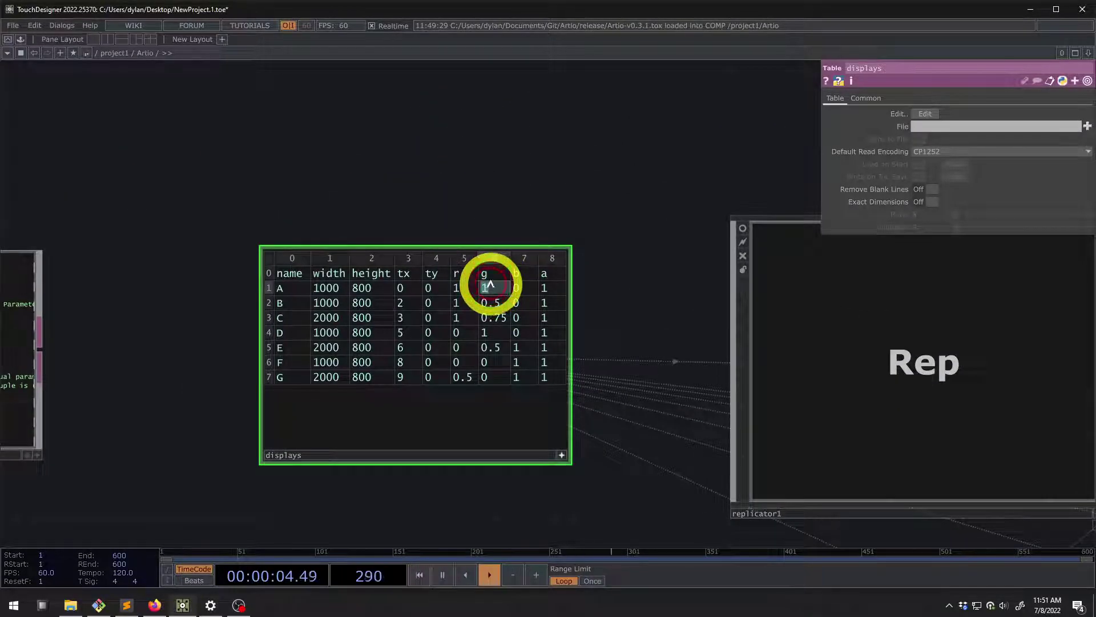
pyautogui.write('0')
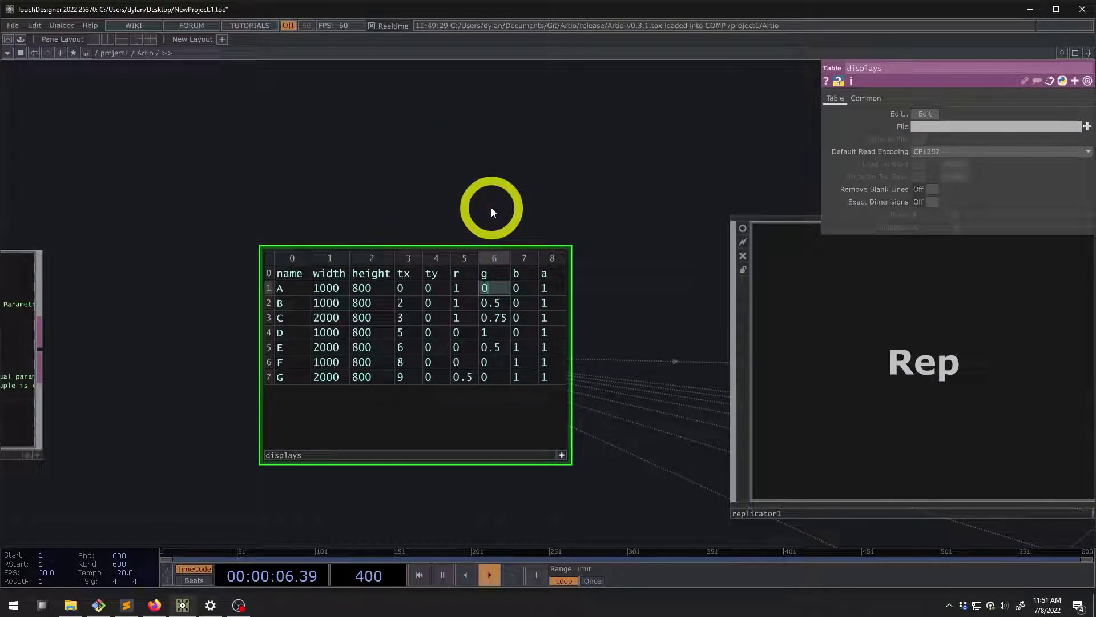
pyautogui.scroll(-6, 489, 199)
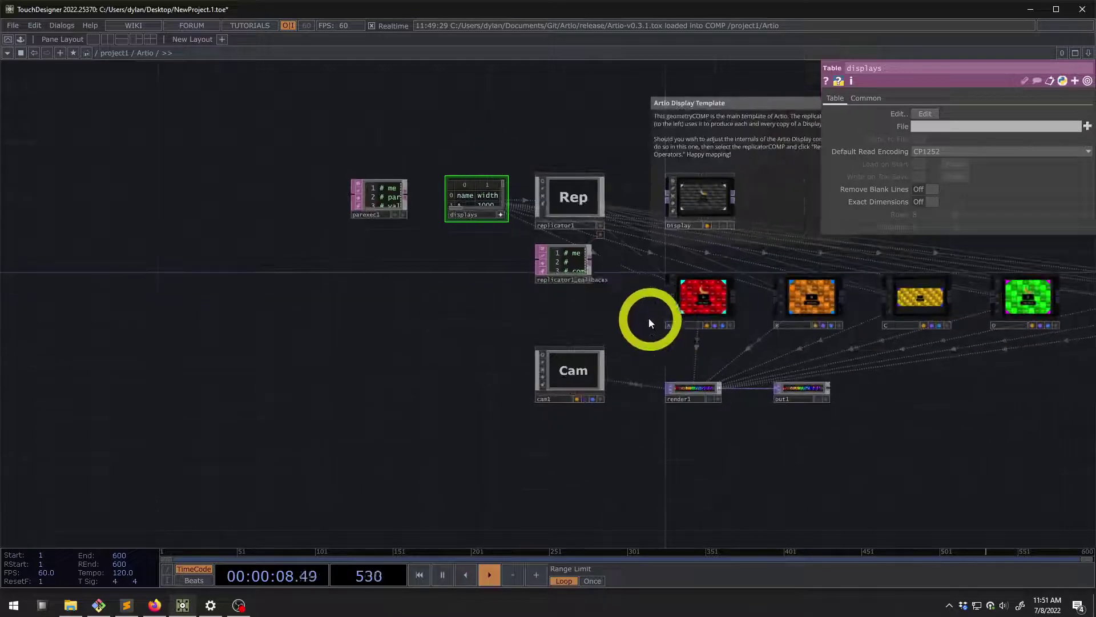
pyautogui.moveTo(651, 323); pyautogui.dragTo(477, 306)
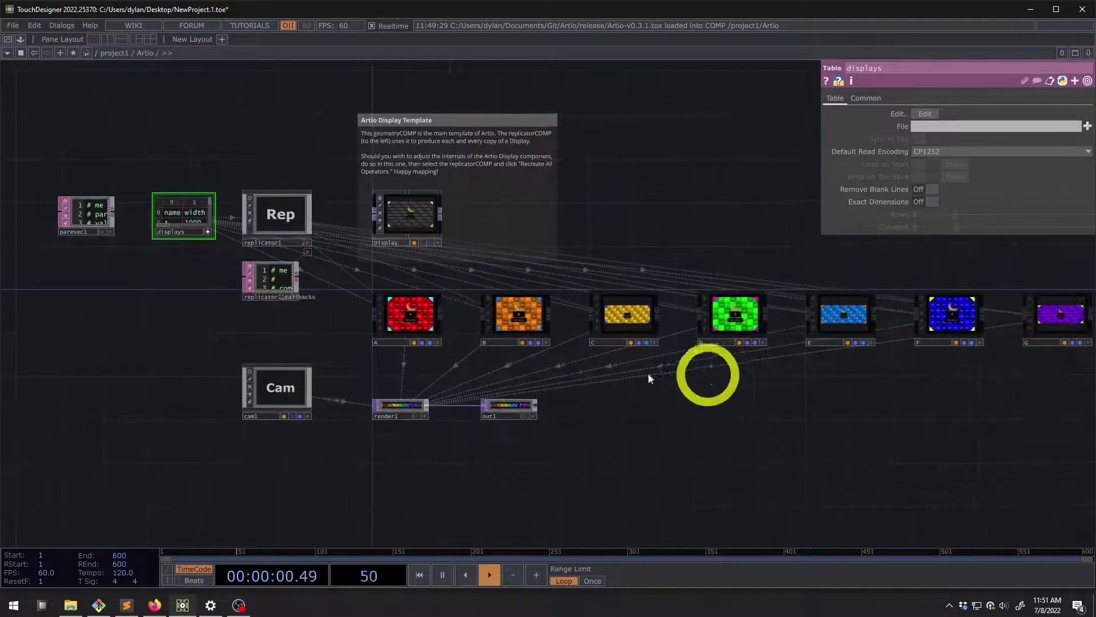
pyautogui.scroll(-3, 621, 415)
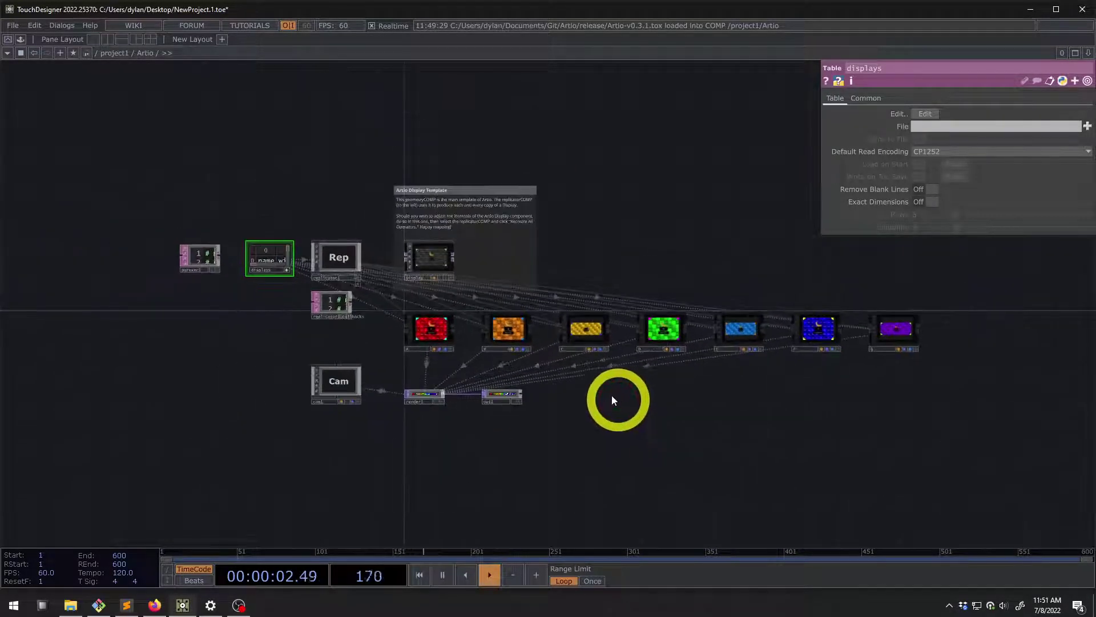
pyautogui.scroll(3, 393, 335)
pyautogui.scroll(5, 118, 196)
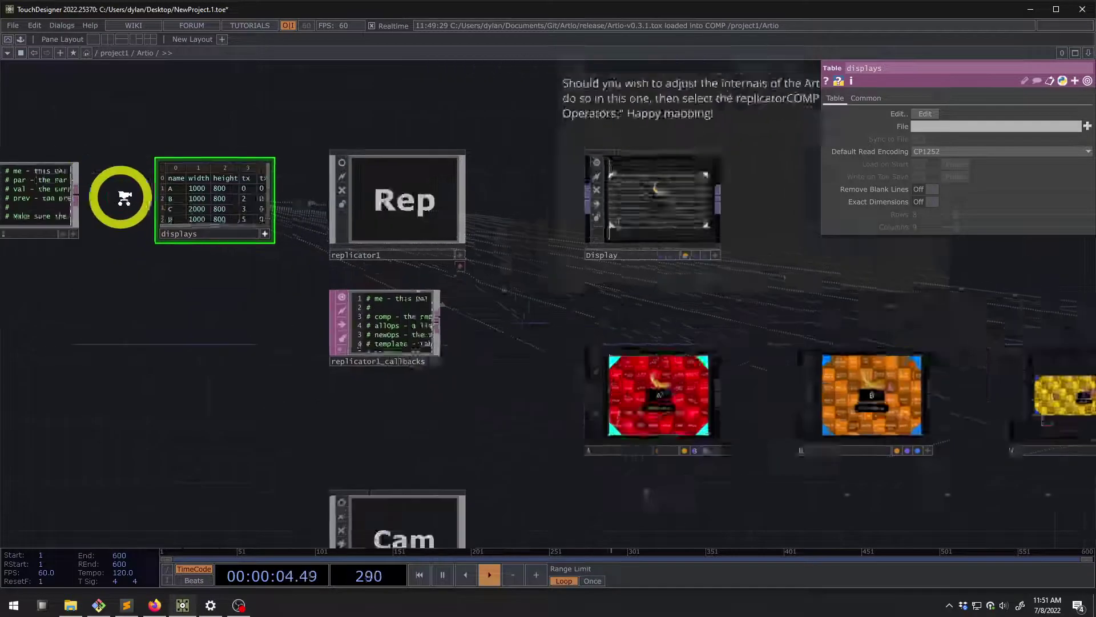
pyautogui.click(418, 276)
pyautogui.scroll(-5, 414, 377)
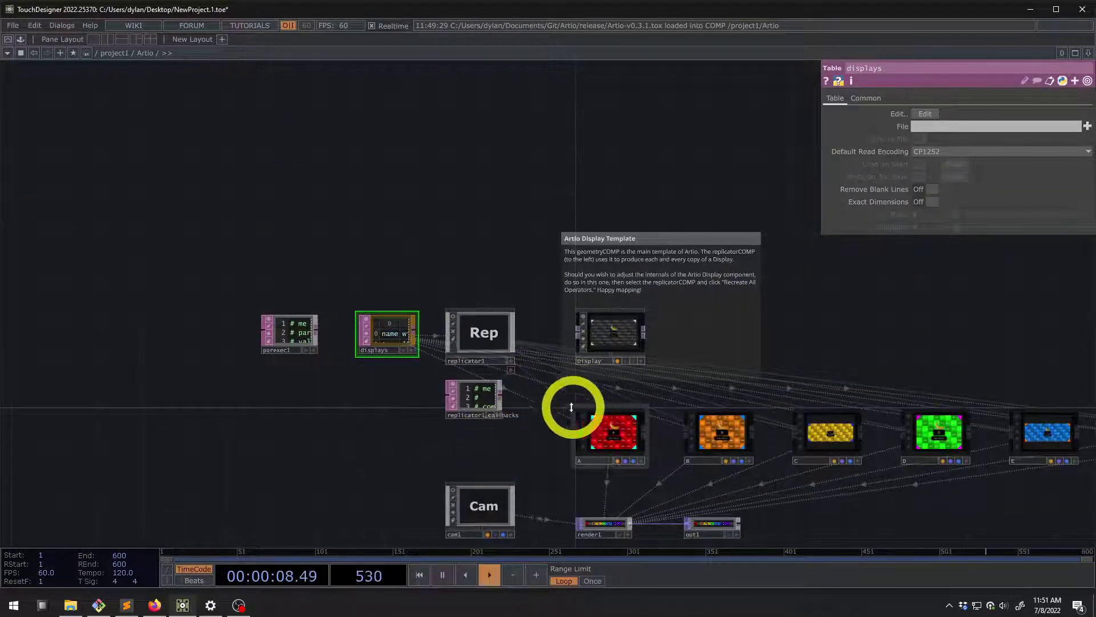
# Inspect display A's parameters, then bring up the Artio GitHub page in Firefox
pyautogui.scroll(5, 529, 372)
pyautogui.click(498, 262)
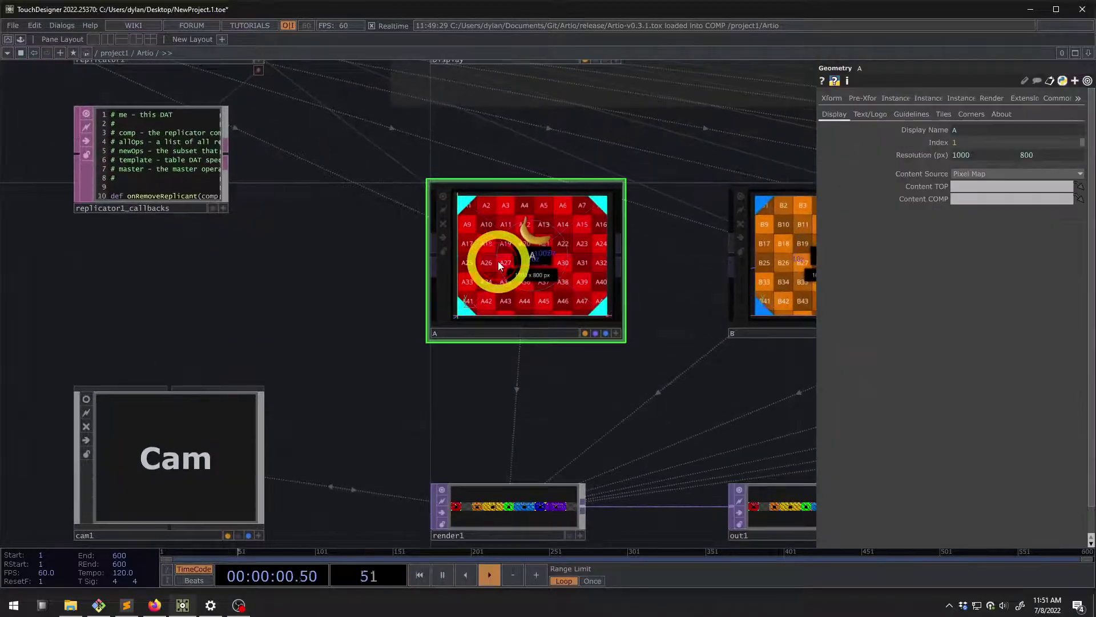
pyautogui.scroll(-5, 502, 263)
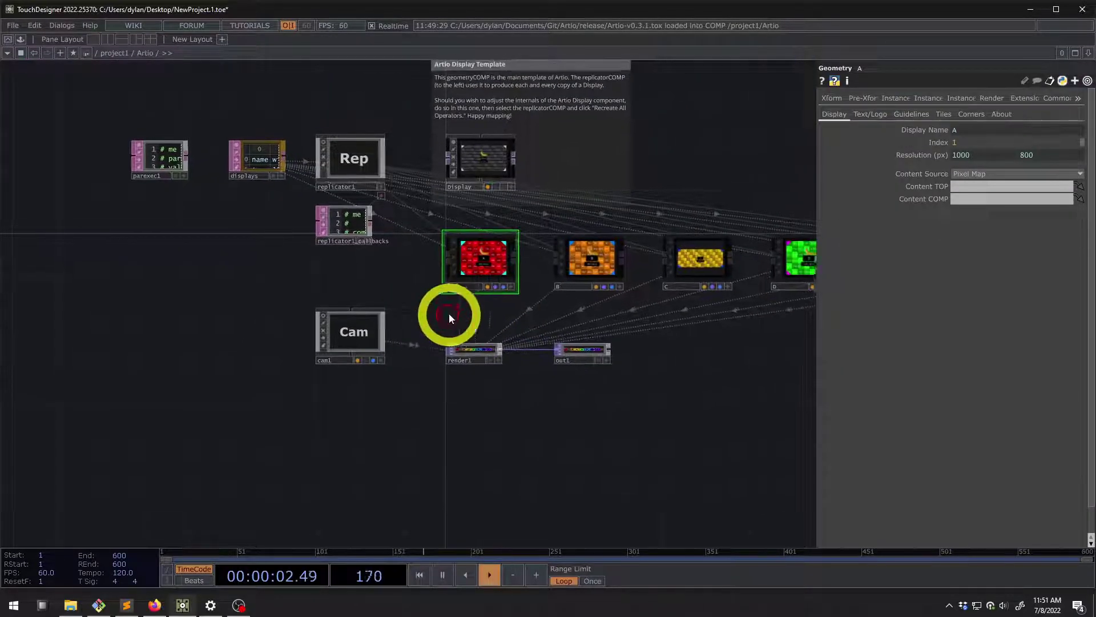
pyautogui.scroll(5, 469, 291)
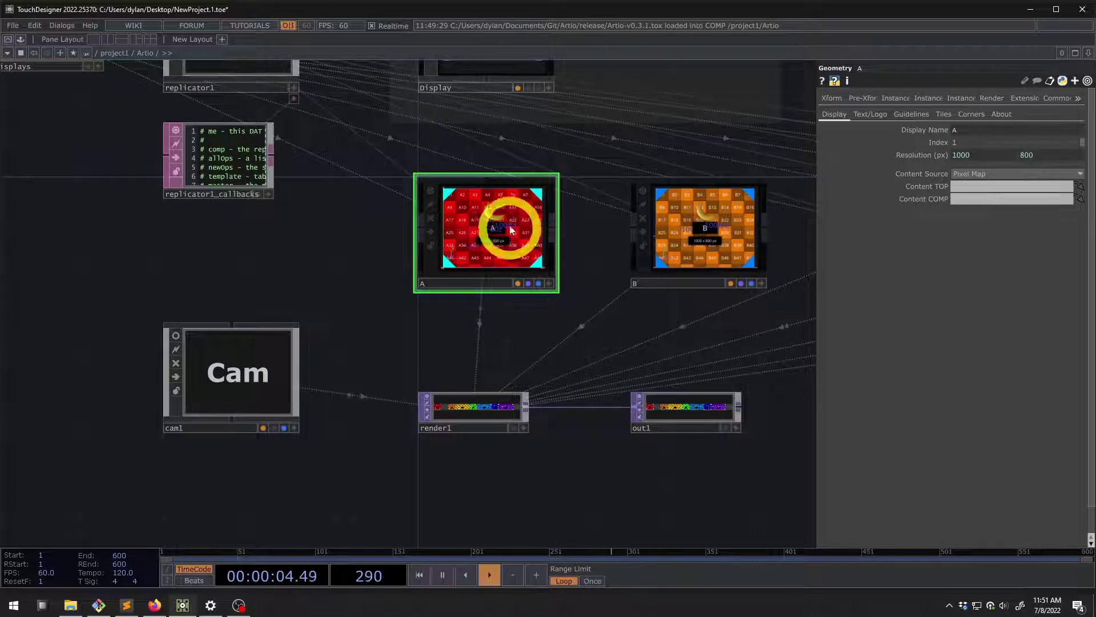
pyautogui.moveTo(624, 192); pyautogui.dragTo(483, 391)
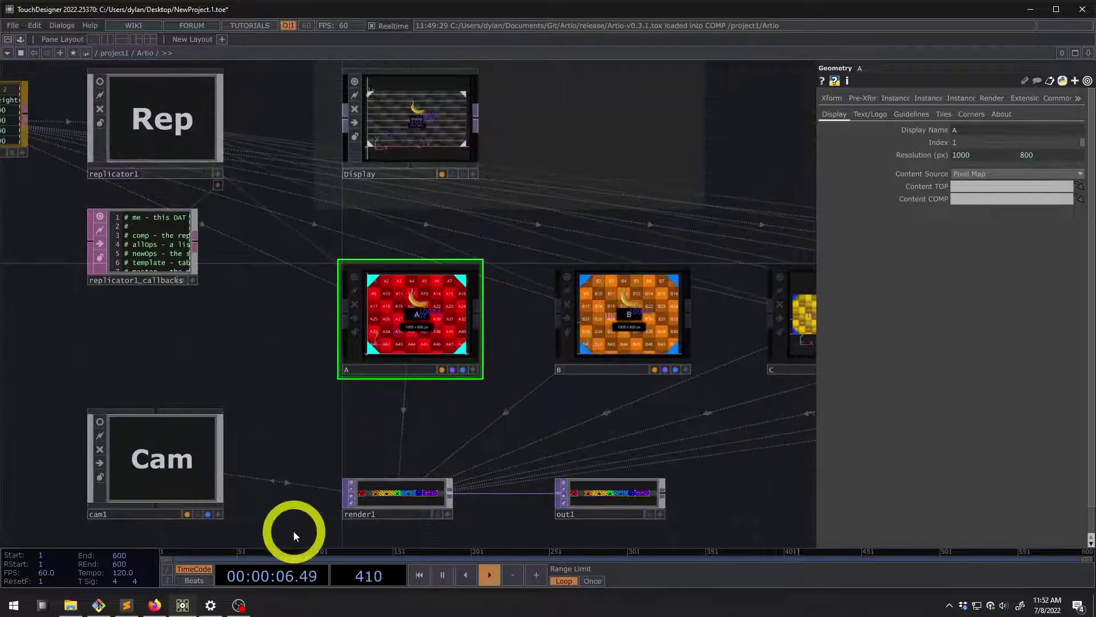
pyautogui.click(155, 604)
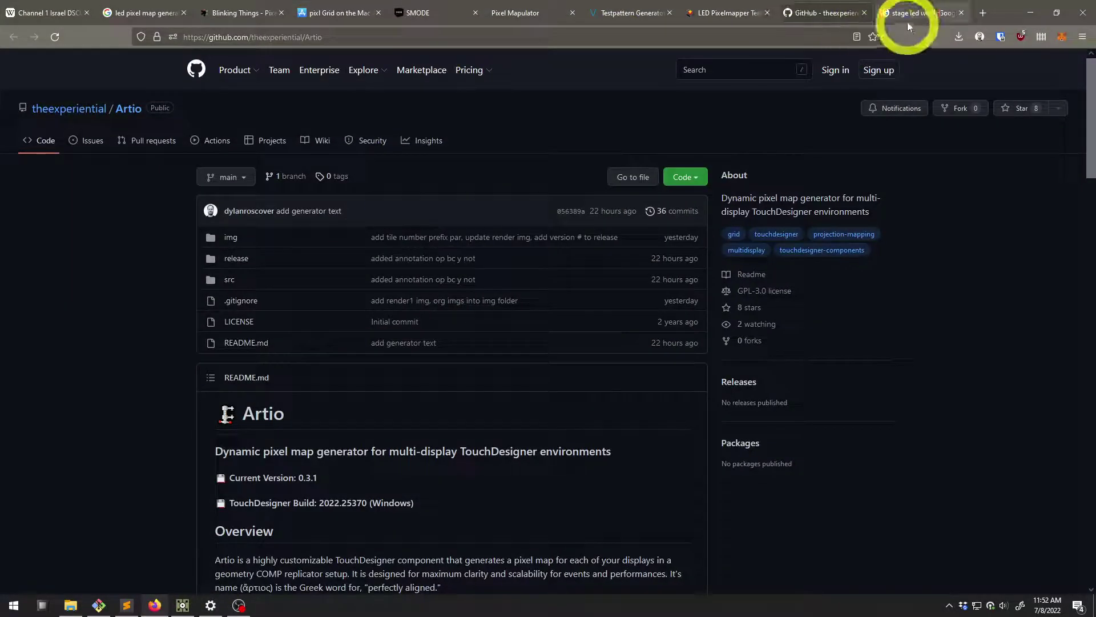
# Preview several stage LED wall image results, then minimize Firefox
pyautogui.click(908, 13)
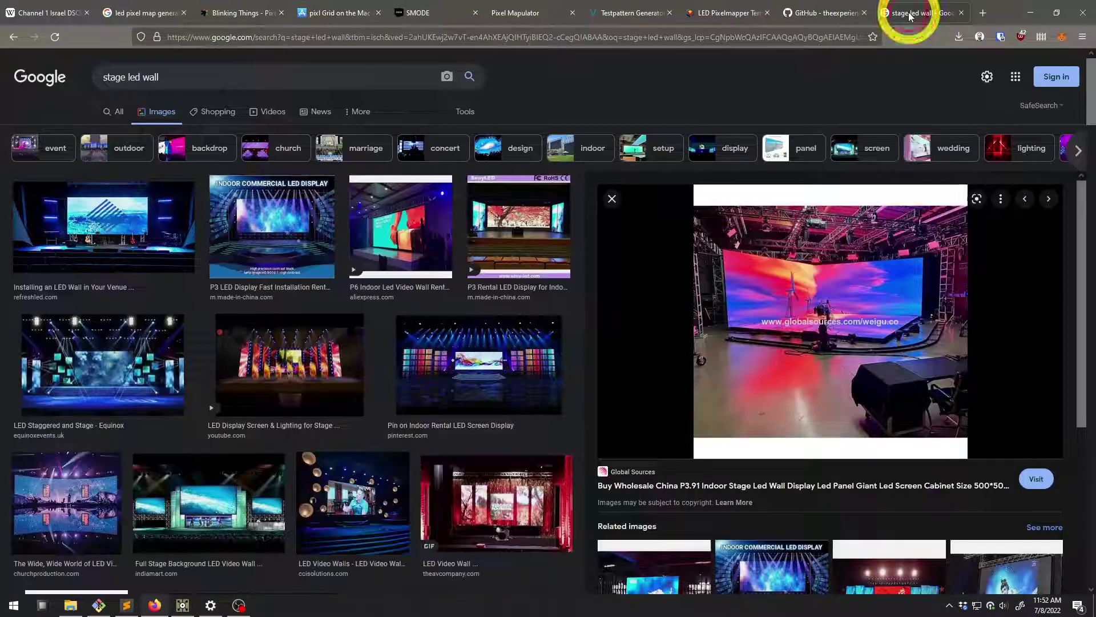
pyautogui.click(401, 238)
pyautogui.click(127, 155)
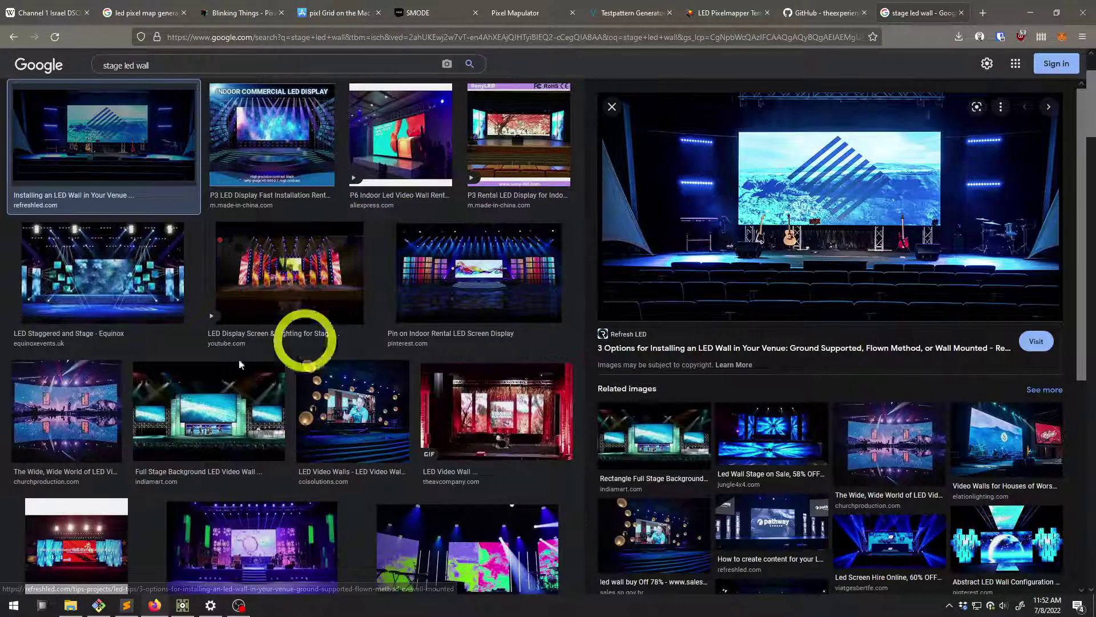
pyautogui.scroll(-3, 206, 391)
pyautogui.click(509, 254)
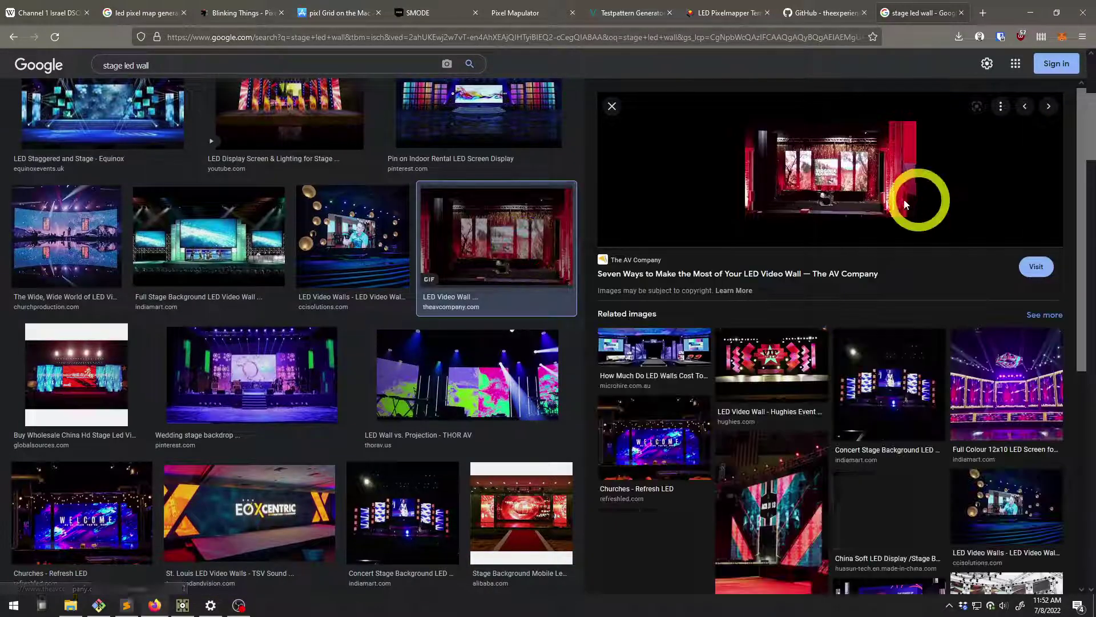
pyautogui.click(1030, 12)
# Reveal and collapse display A's Display Name expression reading from the displays table
pyautogui.scroll(-4, 355, 318)
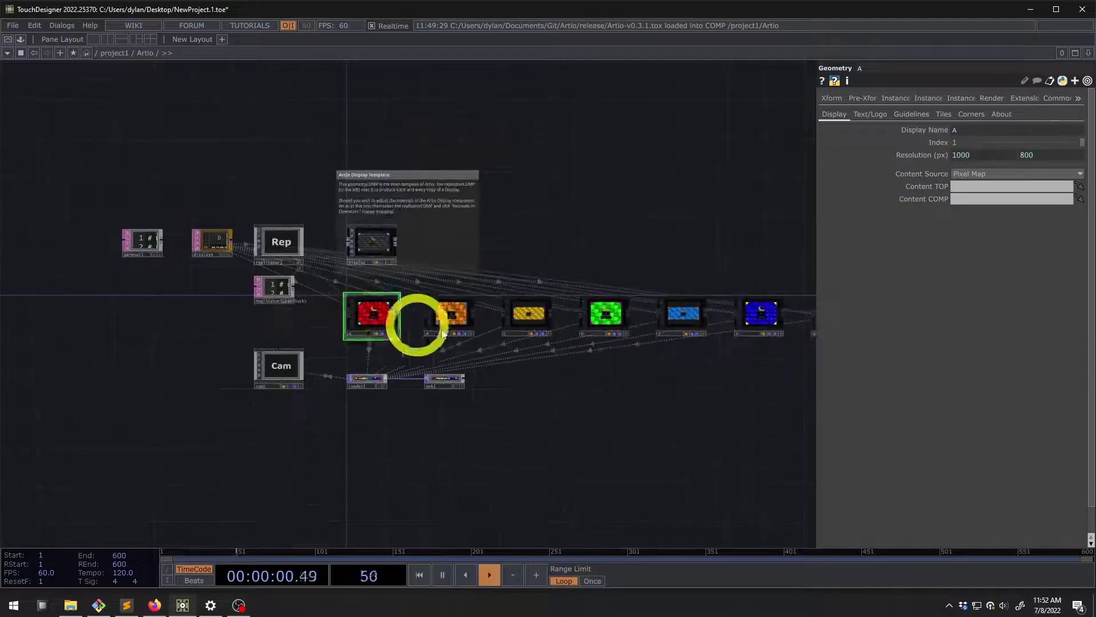
pyautogui.scroll(6, 367, 347)
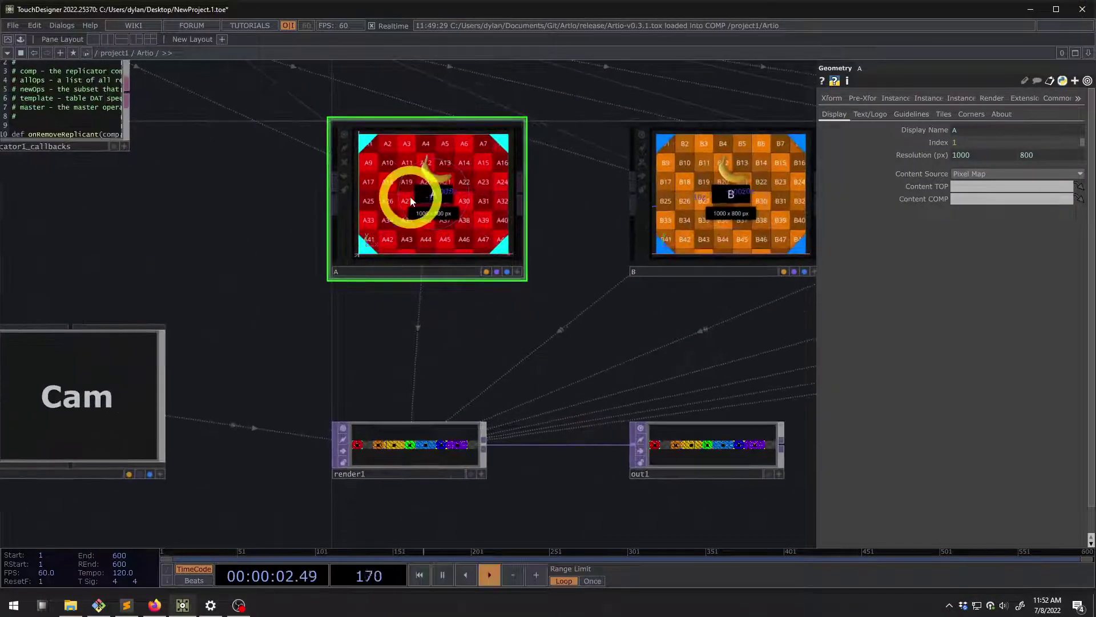
pyautogui.moveTo(485, 321); pyautogui.dragTo(392, 399)
pyautogui.scroll(3, 308, 284)
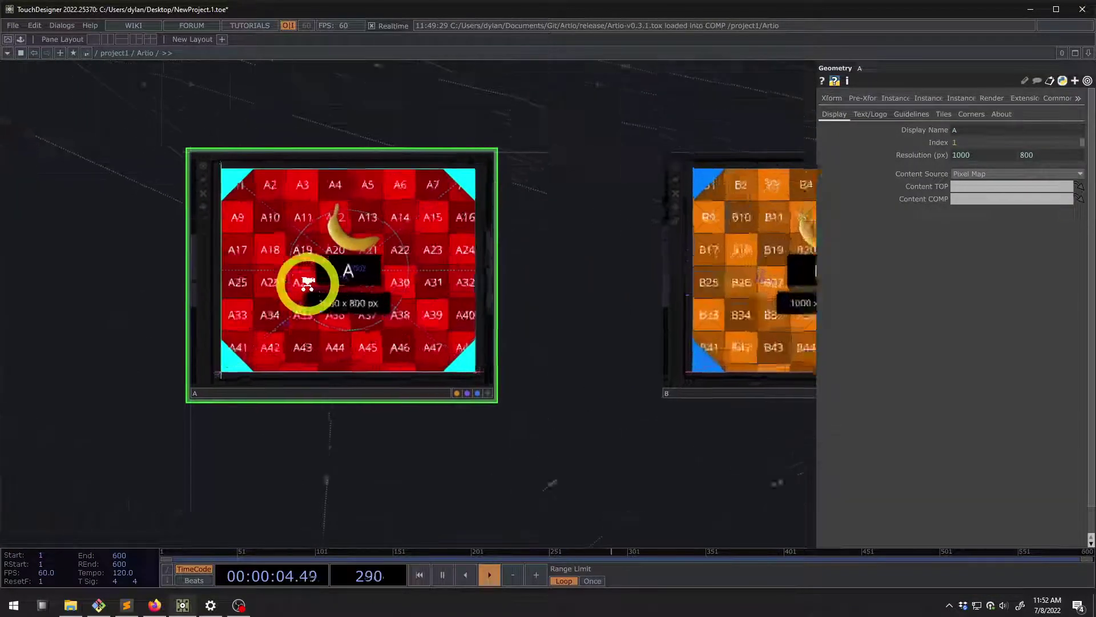
pyautogui.scroll(2, 308, 284)
pyautogui.scroll(1, 291, 234)
pyautogui.scroll(-3, 303, 201)
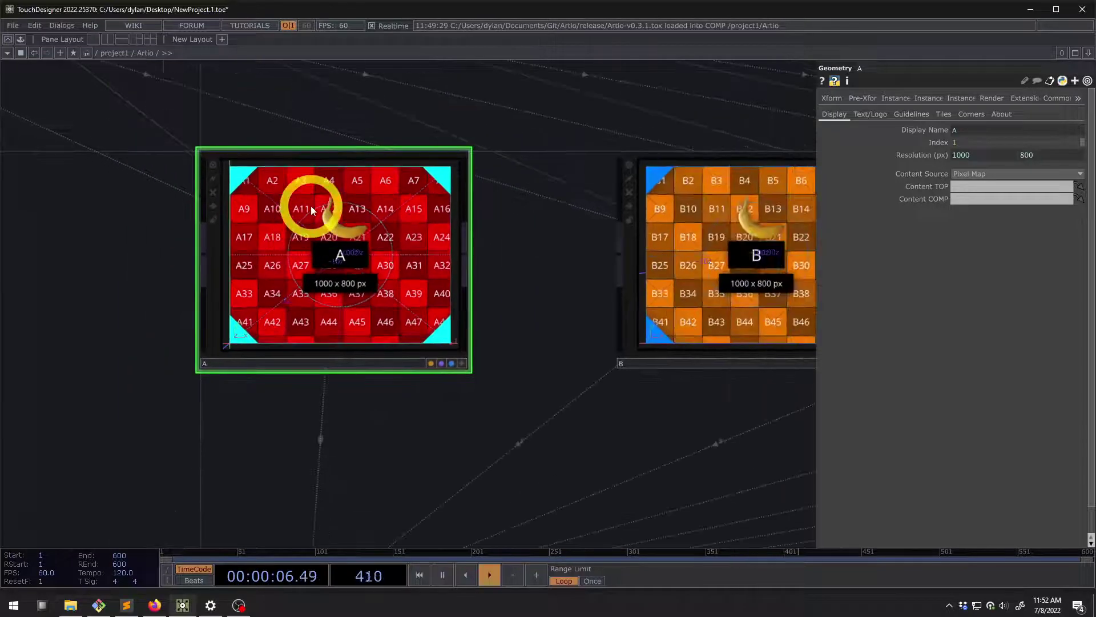
pyautogui.moveTo(475, 118); pyautogui.dragTo(580, 159)
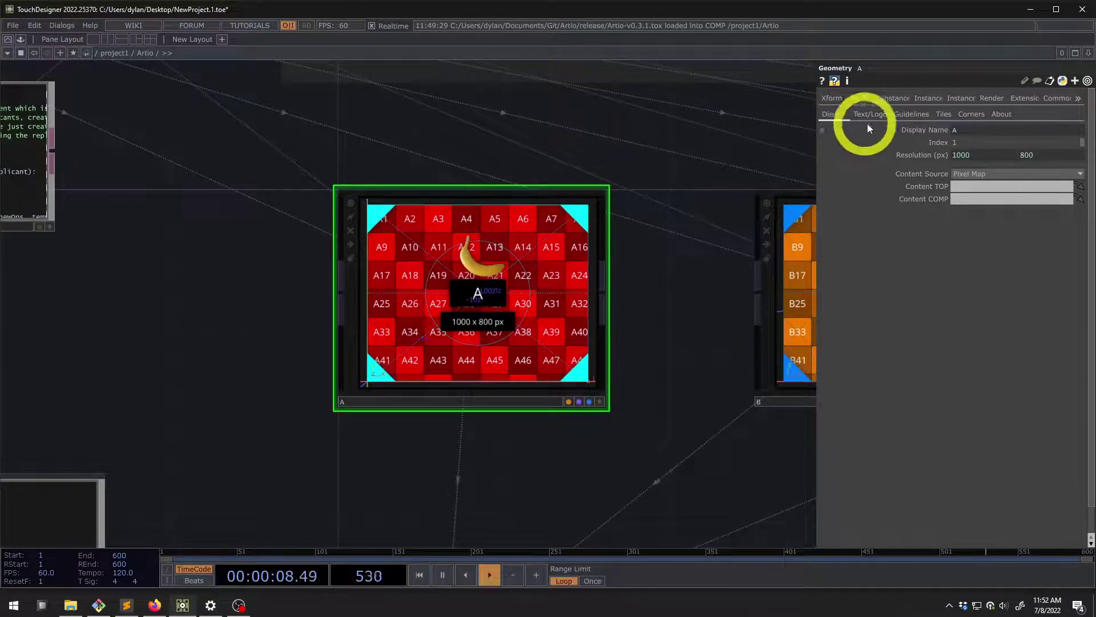
pyautogui.click(909, 131)
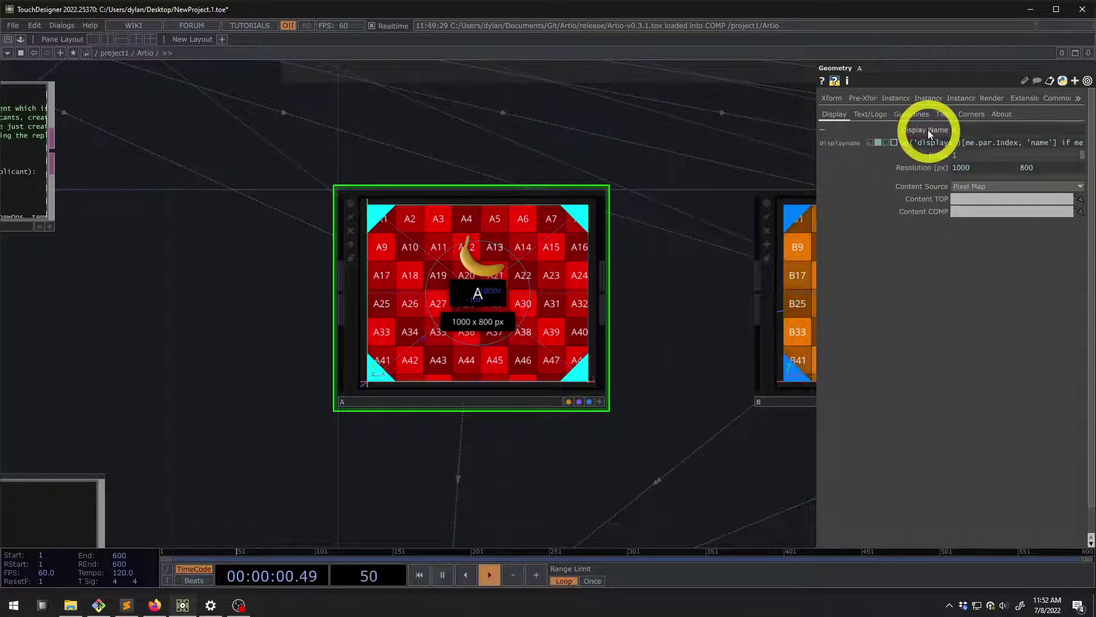
pyautogui.click(920, 129)
# Select the Display template to show its 1920 x 1080 settings
pyautogui.moveTo(466, 124); pyautogui.dragTo(498, 295)
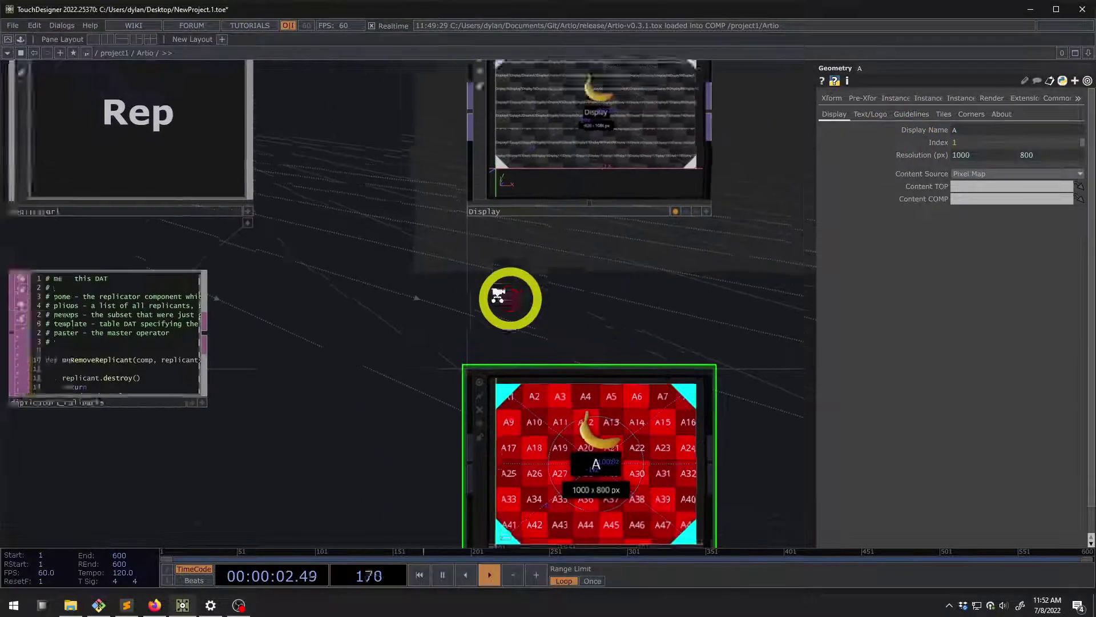
pyautogui.scroll(-5, 499, 295)
pyautogui.click(553, 245)
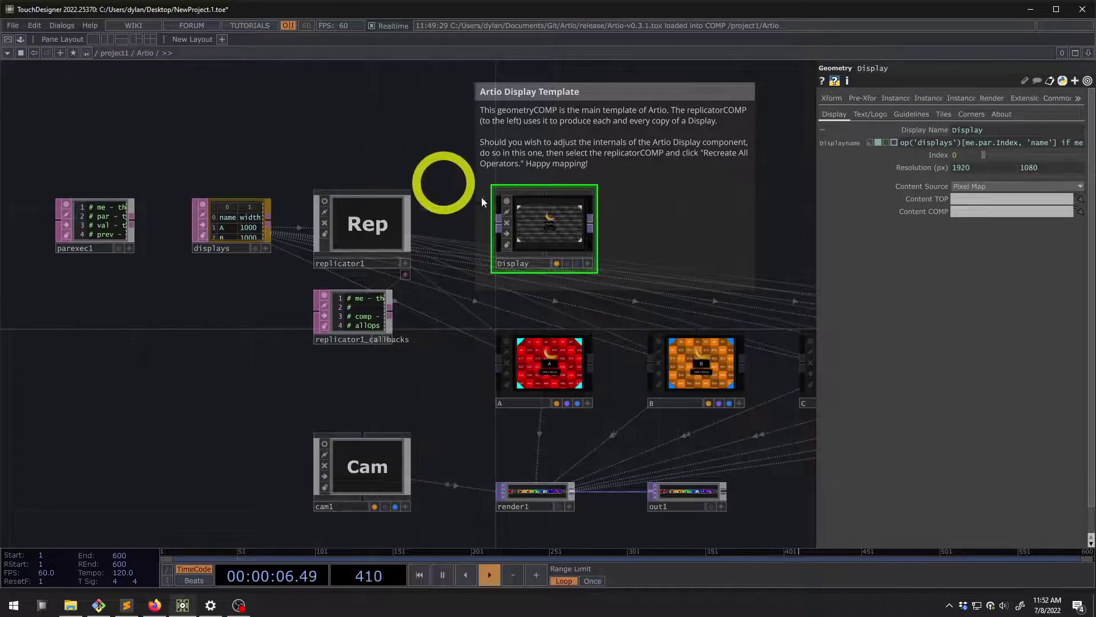
# Show and hide the Display template's Resolution parameter expressions to inspect them
pyautogui.scroll(3, 549, 228)
pyautogui.scroll(-3, 549, 229)
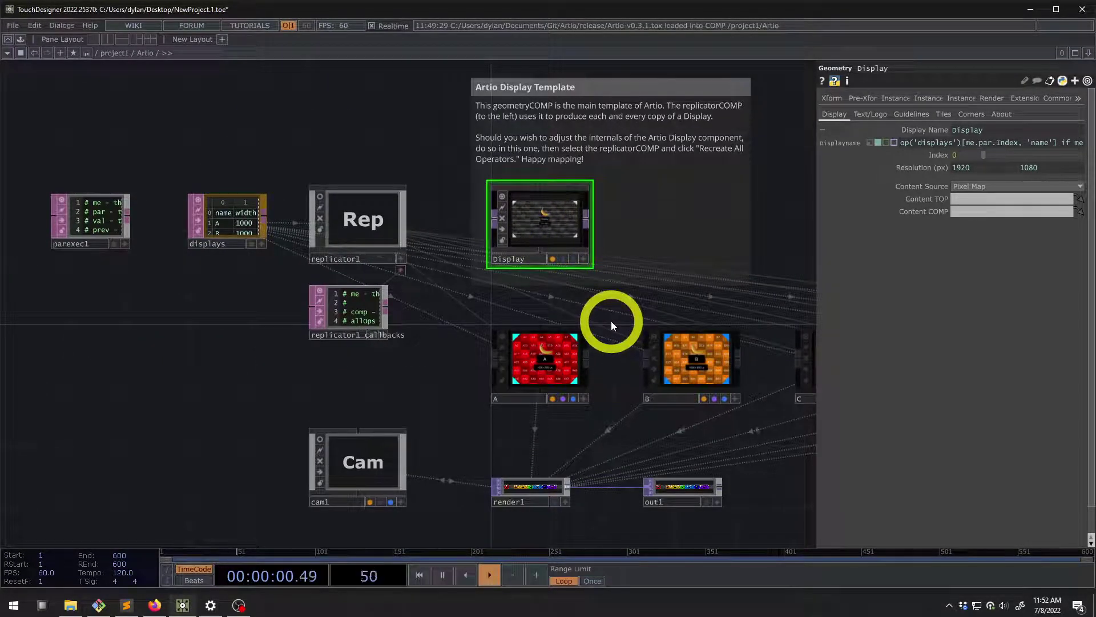
pyautogui.moveTo(611, 318); pyautogui.dragTo(569, 324)
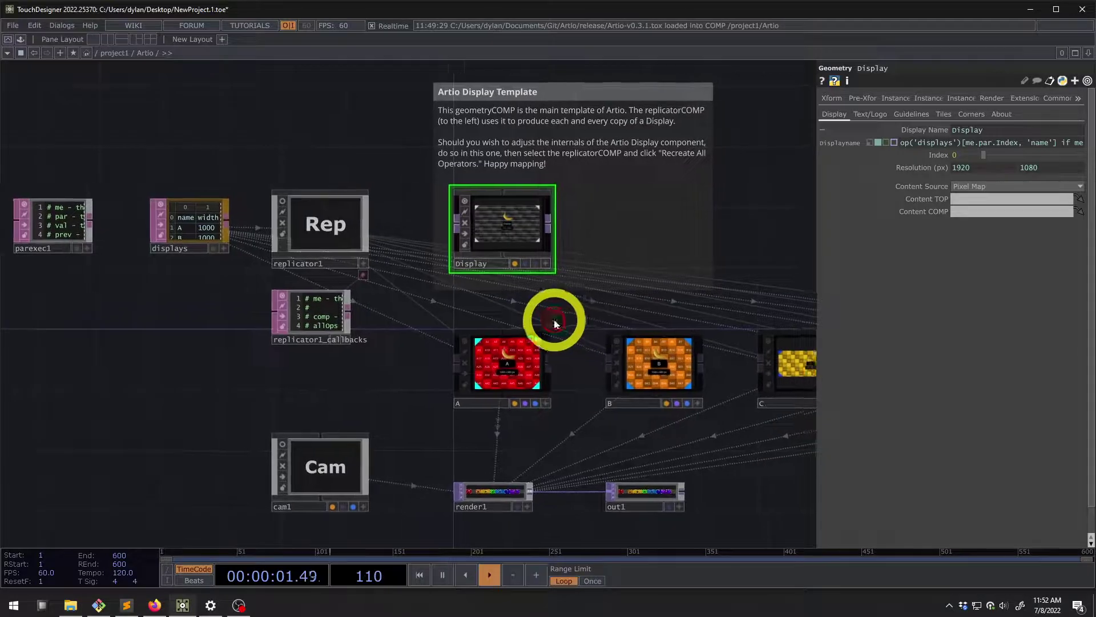
pyautogui.click(915, 172)
pyautogui.click(960, 167)
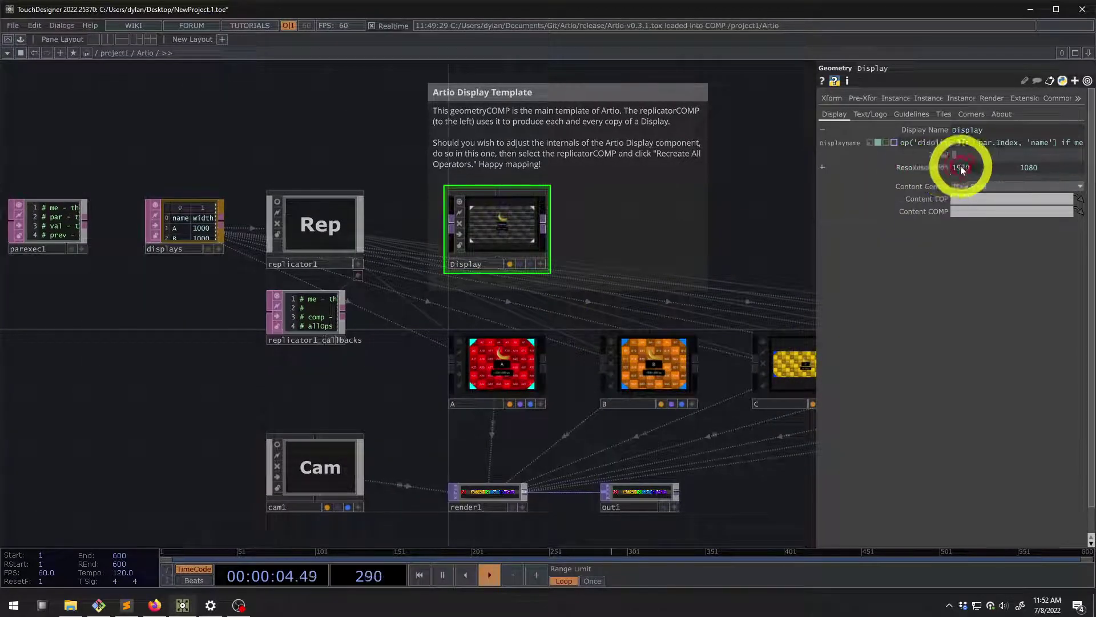
pyautogui.click(939, 169)
pyautogui.click(948, 169)
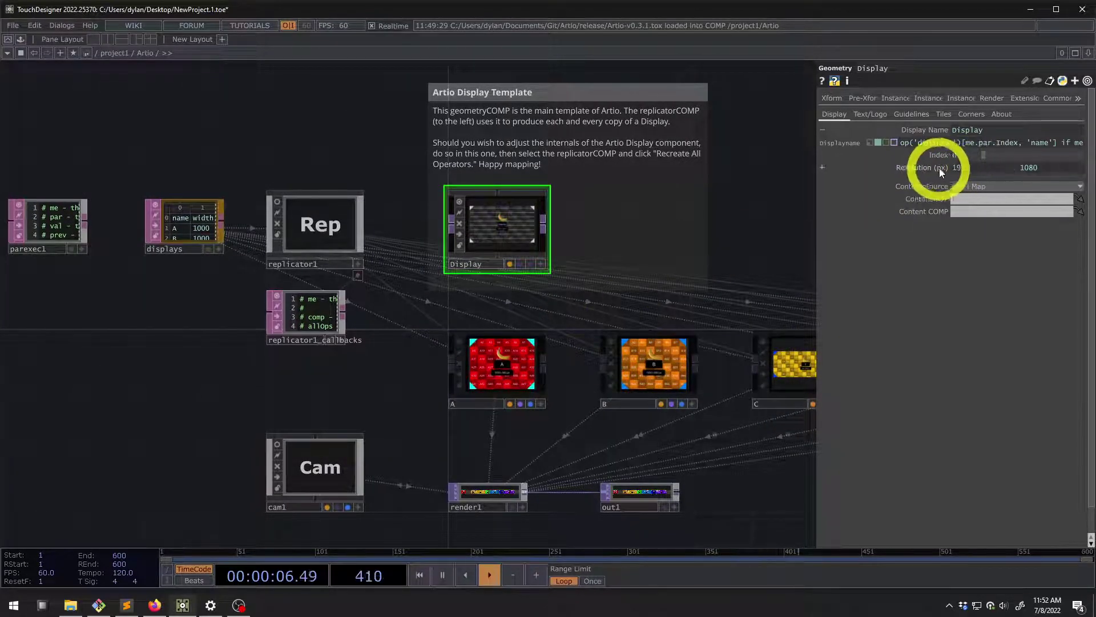
pyautogui.click(943, 168)
pyautogui.click(942, 168)
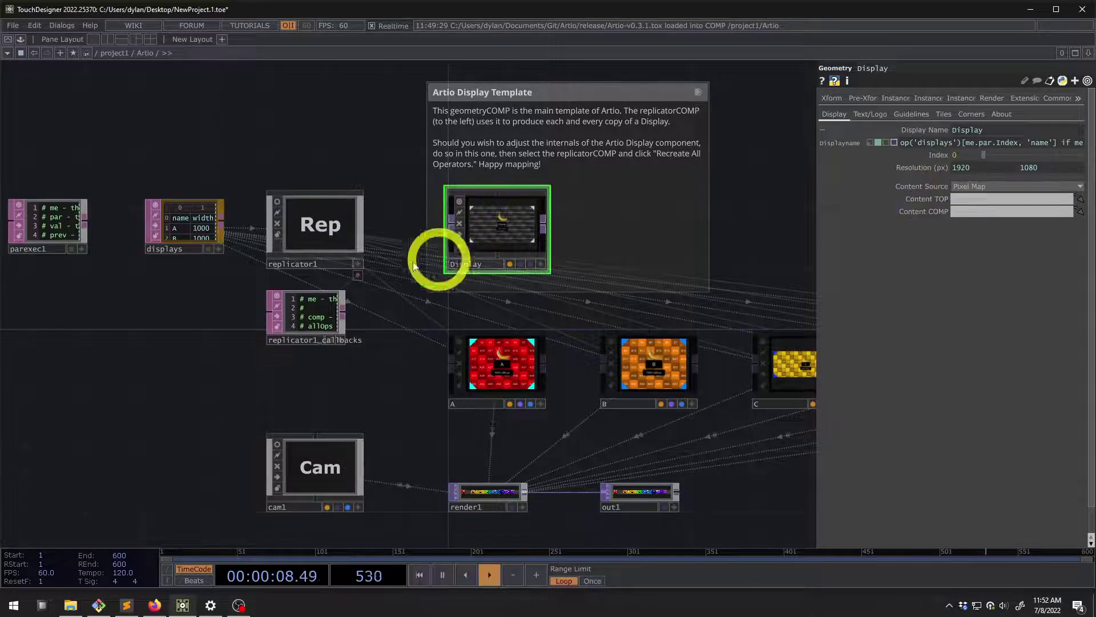
# Bring the note above the Display template into view and select display A to inspect it
pyautogui.scroll(2, 497, 216)
pyautogui.scroll(3, 497, 215)
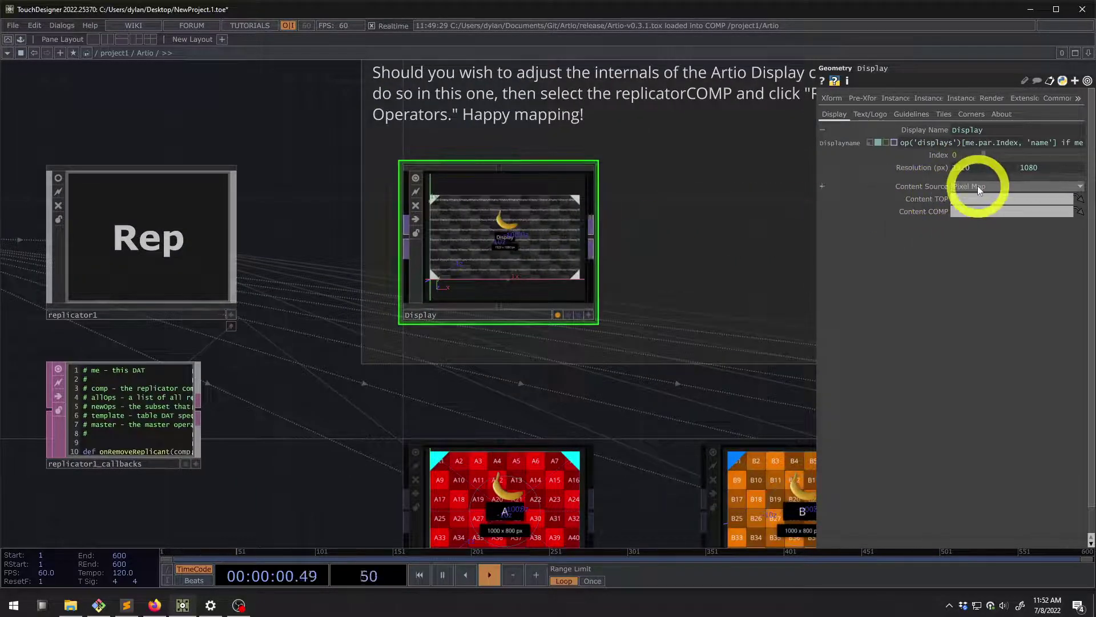
pyautogui.moveTo(264, 110); pyautogui.dragTo(337, 189)
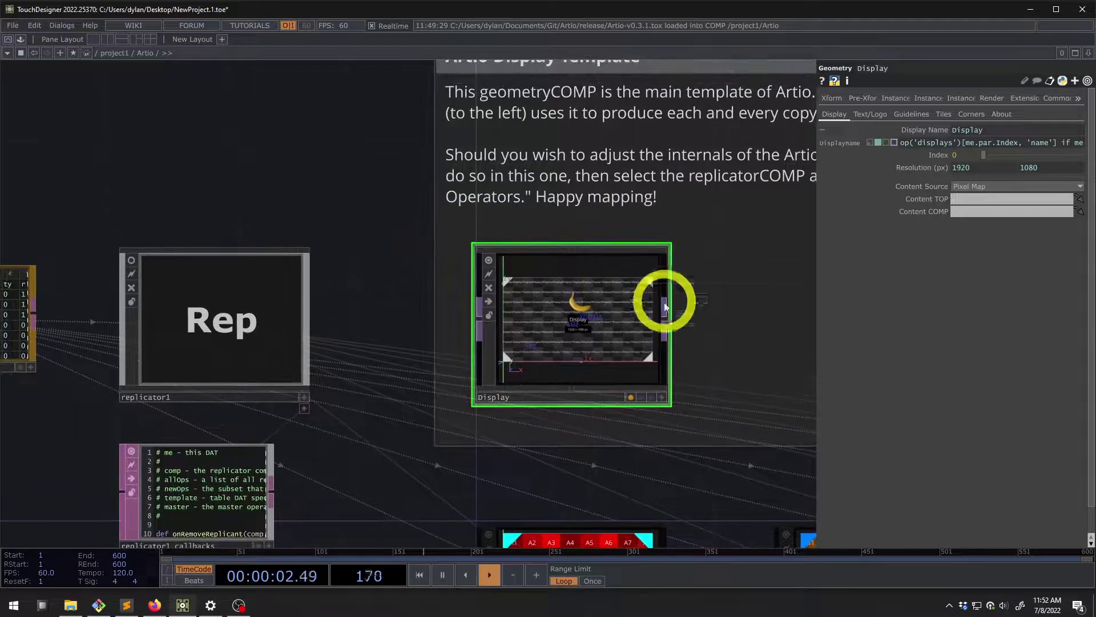
pyautogui.scroll(2, 606, 381)
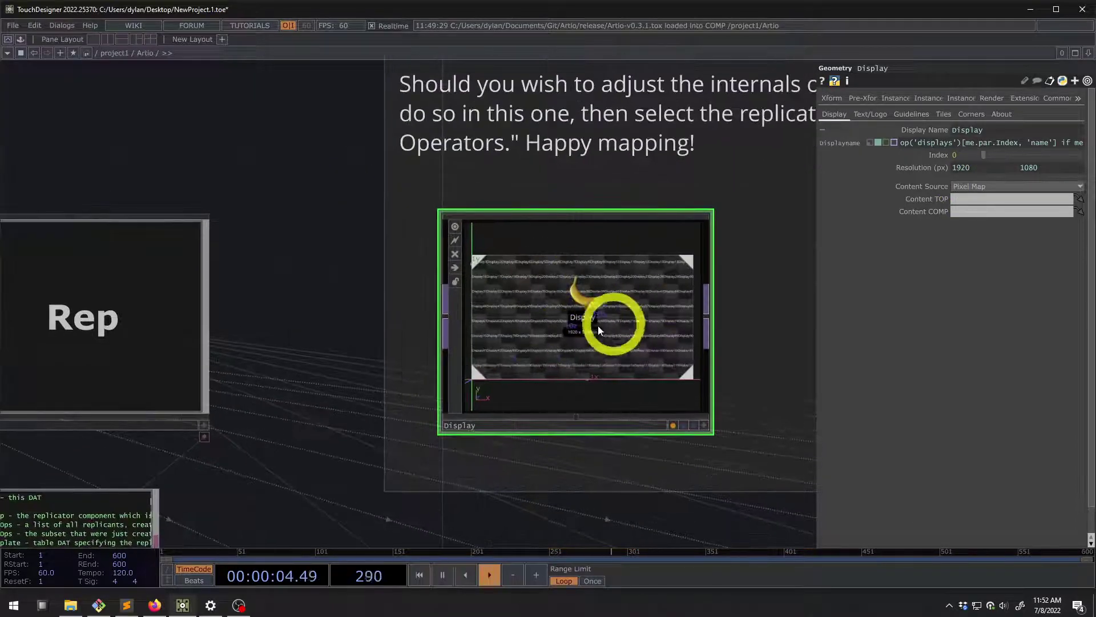
pyautogui.scroll(-5, 598, 330)
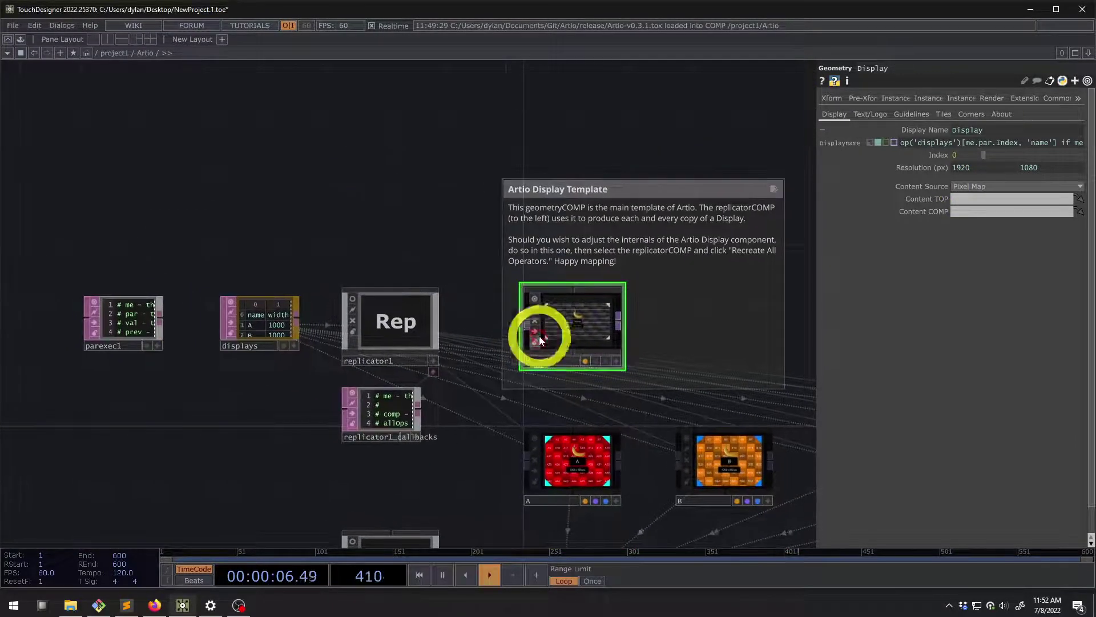
pyautogui.click(554, 473)
pyautogui.scroll(3, 554, 473)
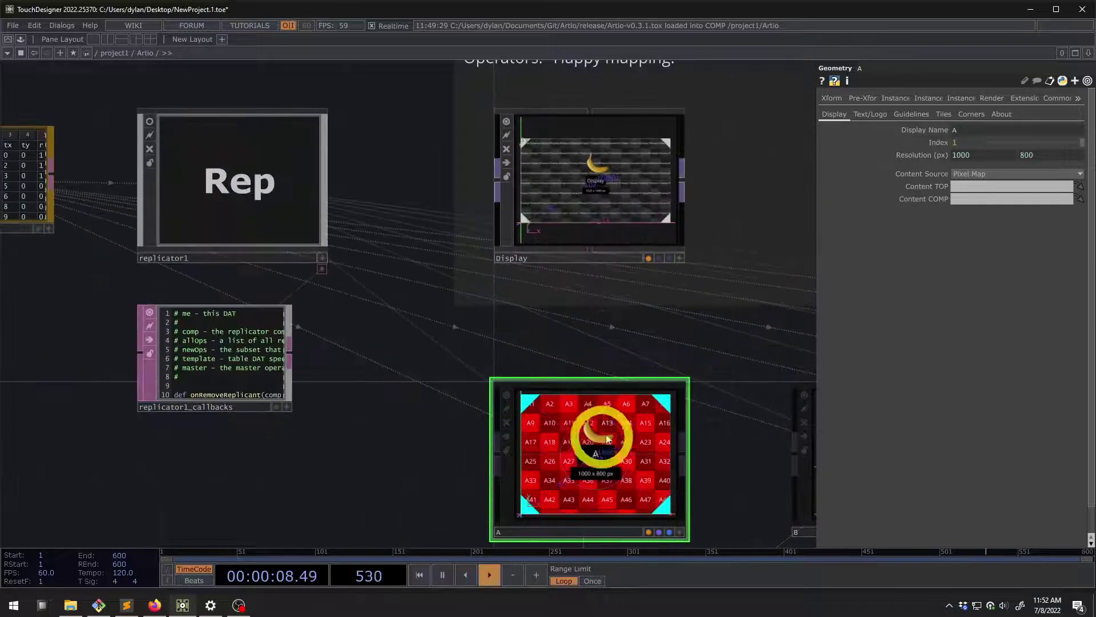
pyautogui.scroll(-4, 608, 439)
# Briefly enter the Display template with the I key, then return to the Artio network
pyautogui.click(605, 290)
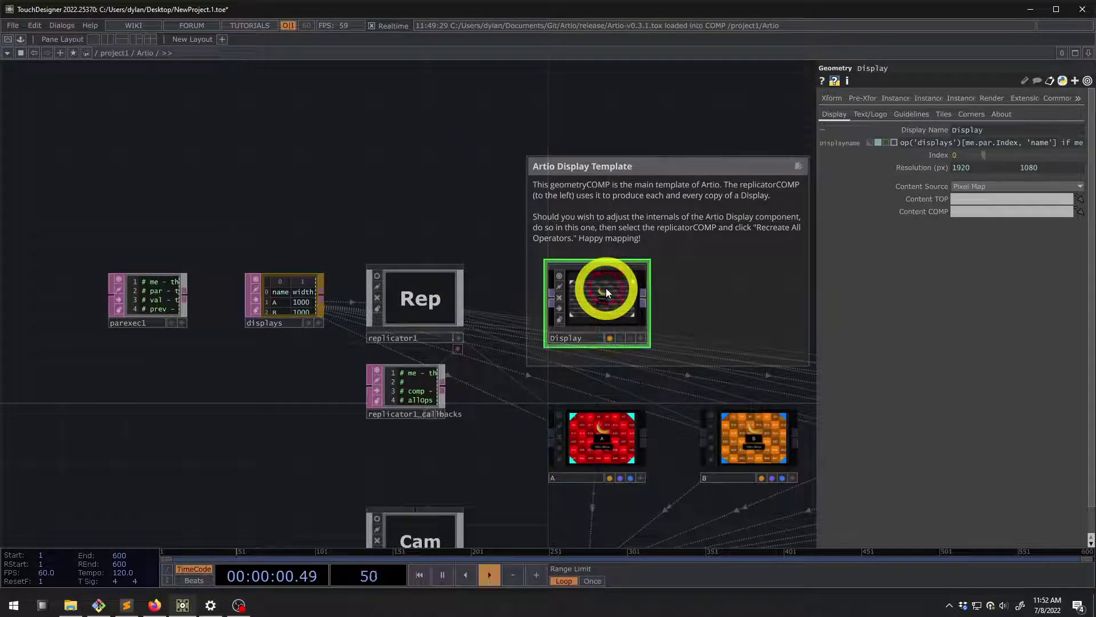
pyautogui.press('i')
pyautogui.scroll(-3, 599, 299)
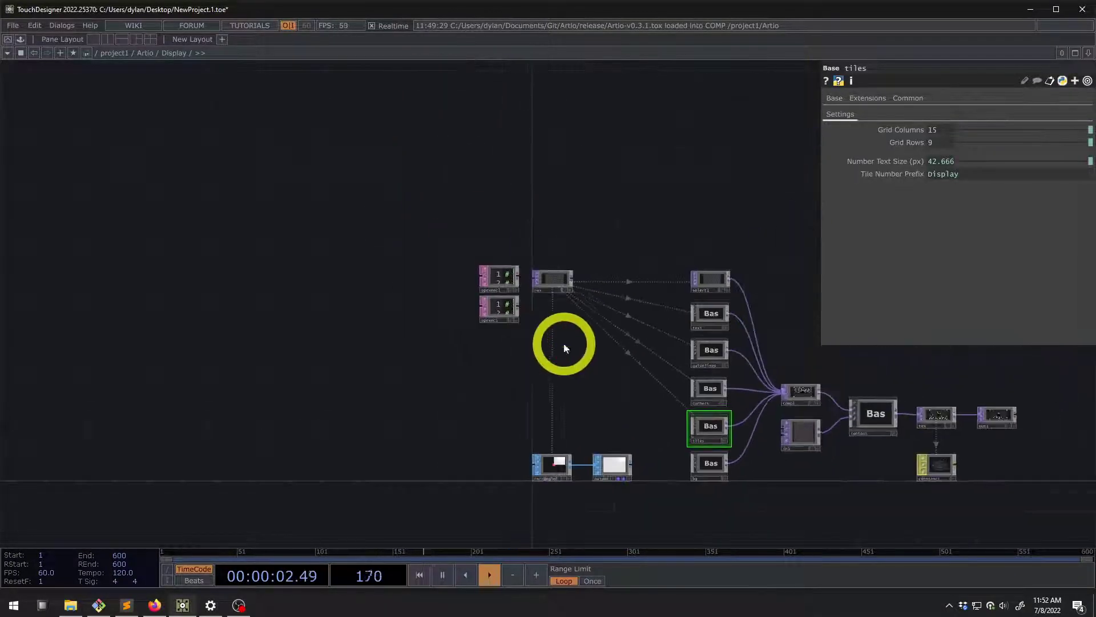
pyautogui.moveTo(499, 208); pyautogui.dragTo(394, 134)
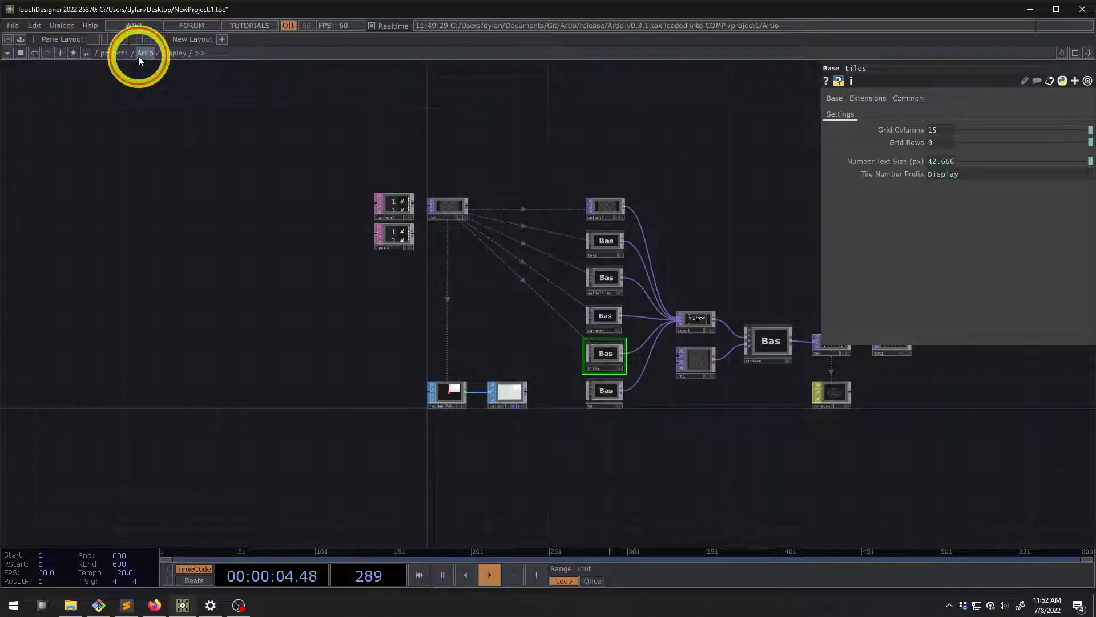
pyautogui.click(138, 54)
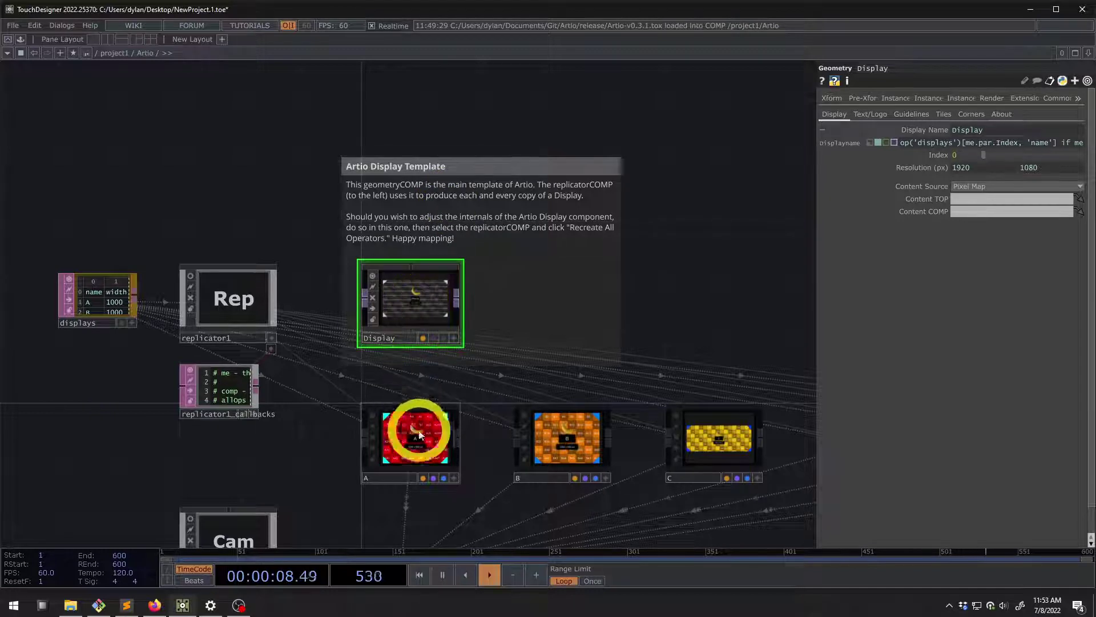
# Check displays A and B, then open the Display template and frame its inner network
pyautogui.click(443, 439)
pyautogui.click(591, 433)
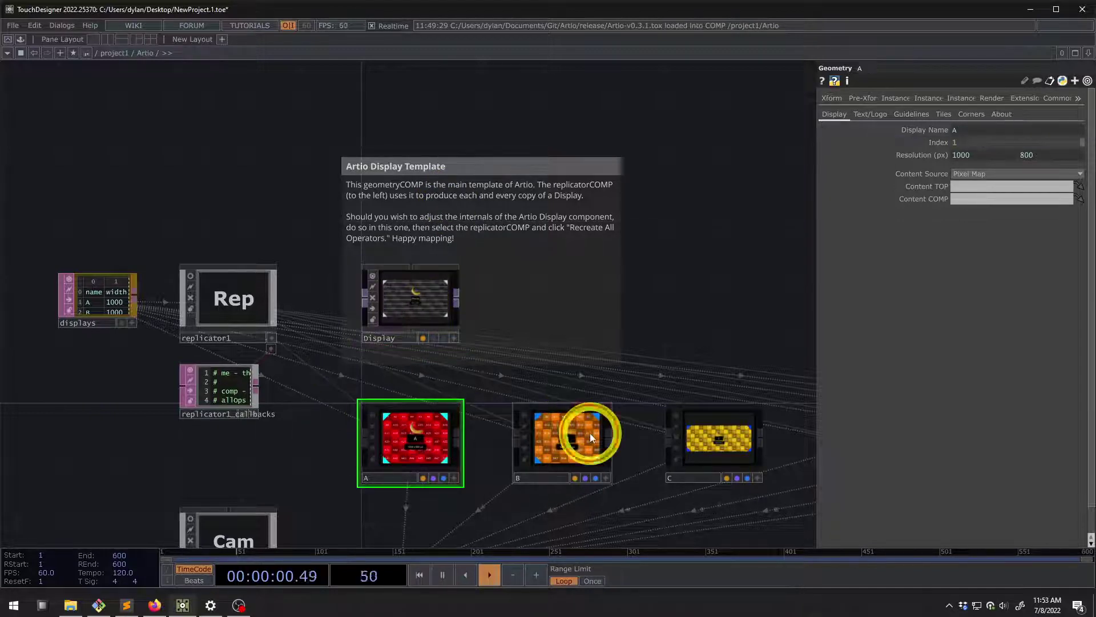
pyautogui.click(427, 300)
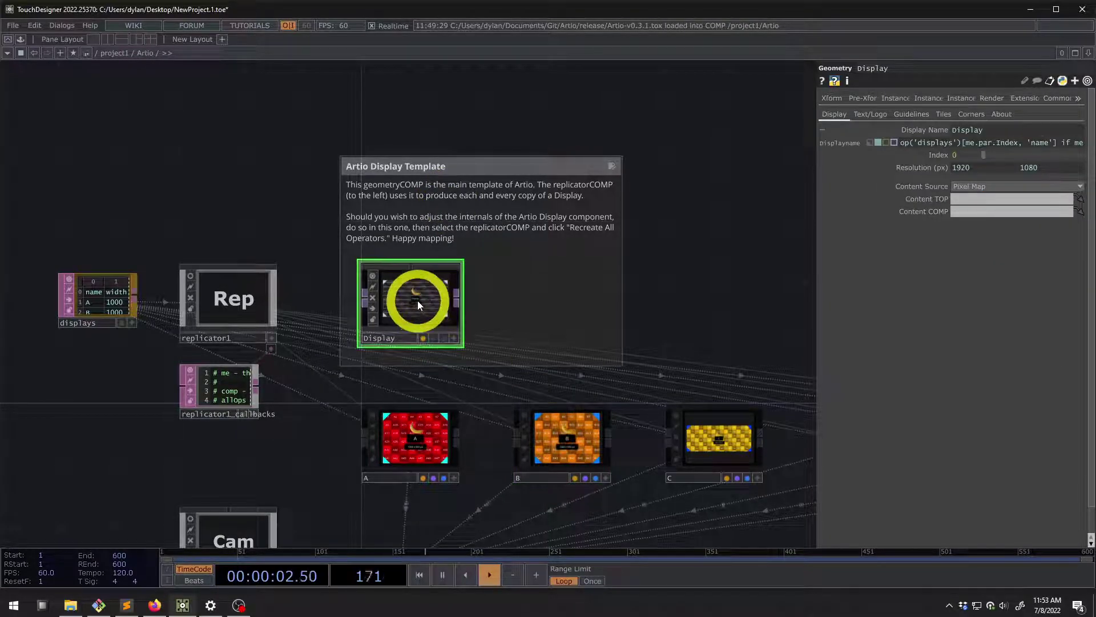
pyautogui.doubleClick(417, 300)
pyautogui.moveTo(434, 276); pyautogui.dragTo(418, 272)
pyautogui.press('h')
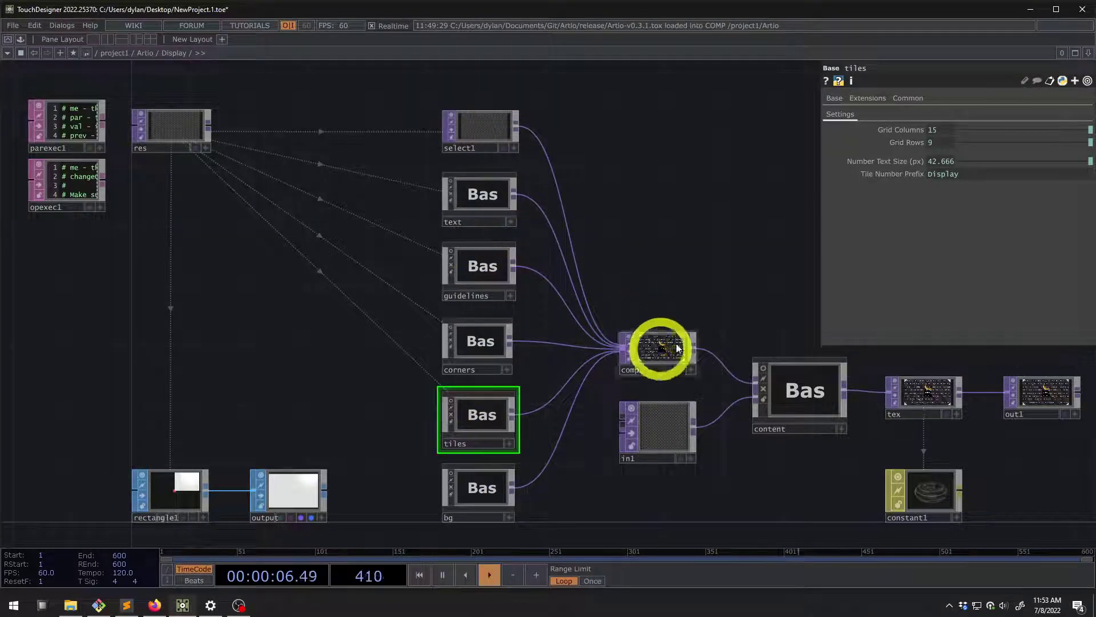
# Open the content component beside tex and out1, then return to the Display component
pyautogui.scroll(10, 662, 344)
pyautogui.scroll(-10, 473, 297)
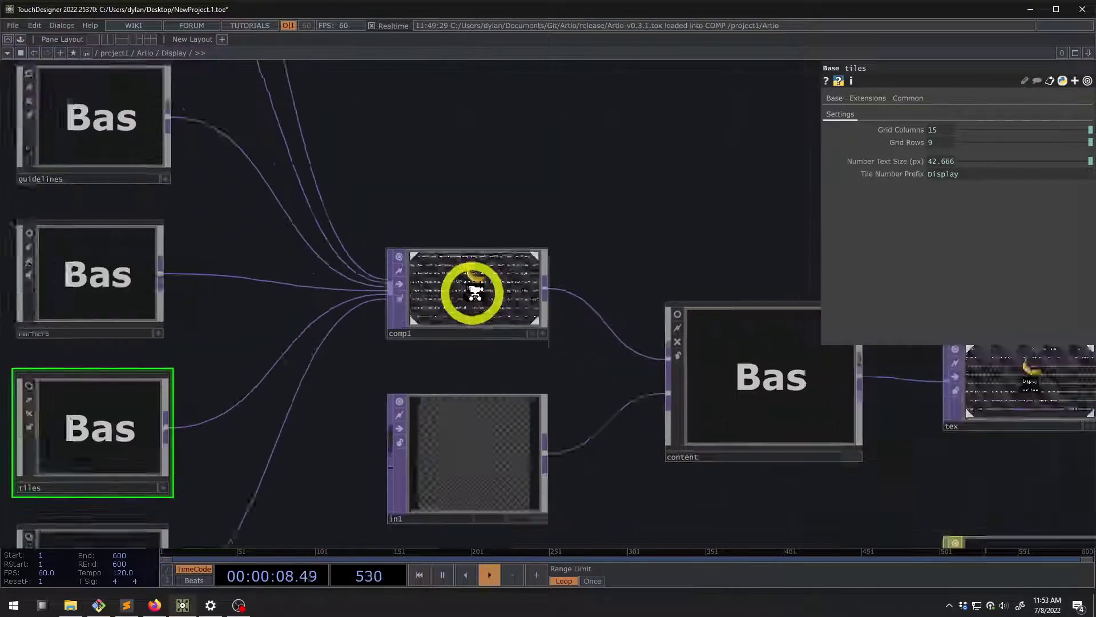
pyautogui.moveTo(722, 200); pyautogui.dragTo(603, 303)
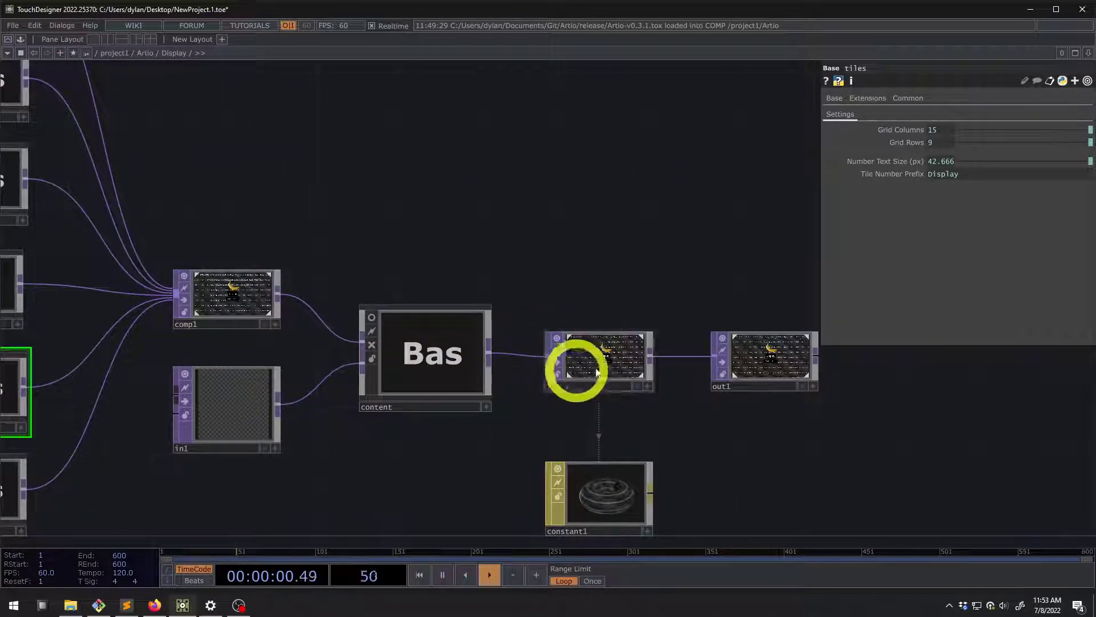
pyautogui.click(771, 359)
pyautogui.click(420, 359)
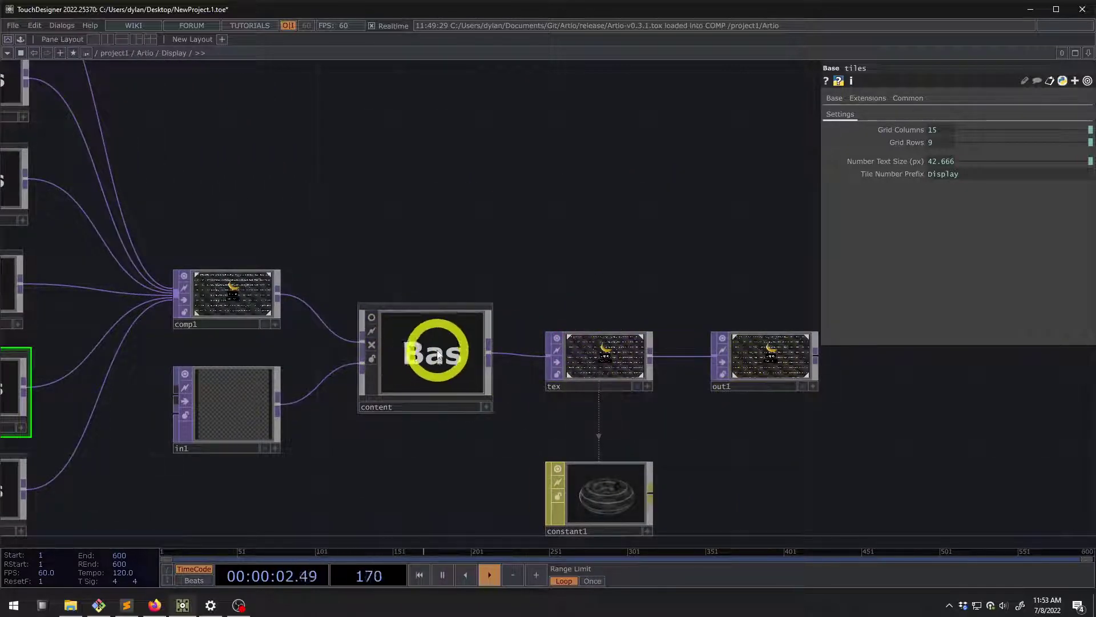
pyautogui.doubleClick(439, 355)
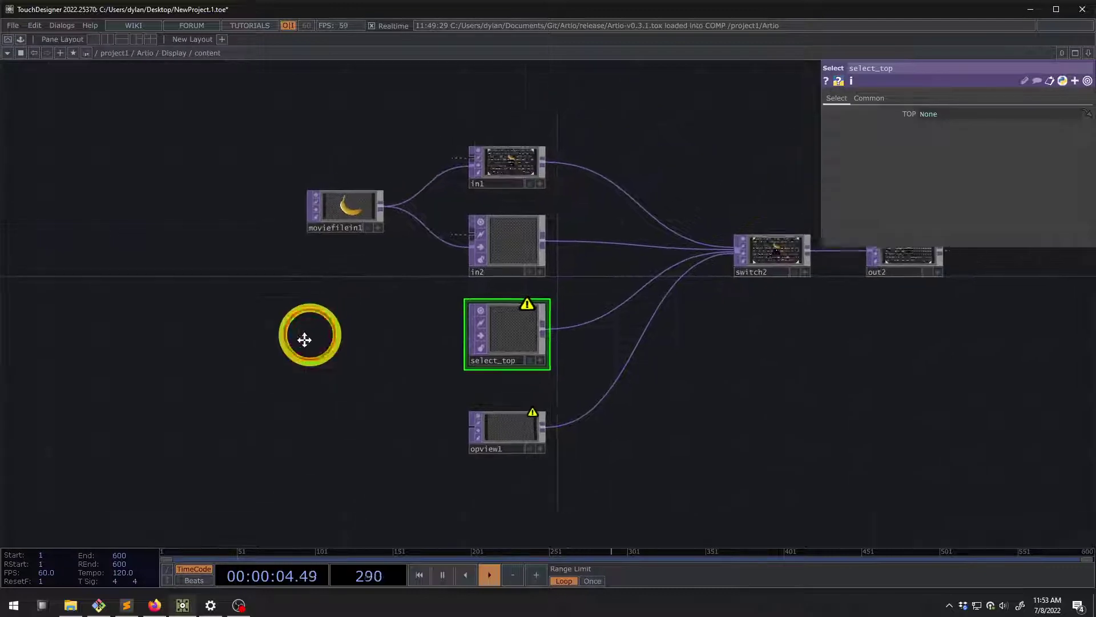
pyautogui.click(186, 56)
# Back in the Artio network, add a Movie File In operator near parexec1
pyautogui.click(149, 54)
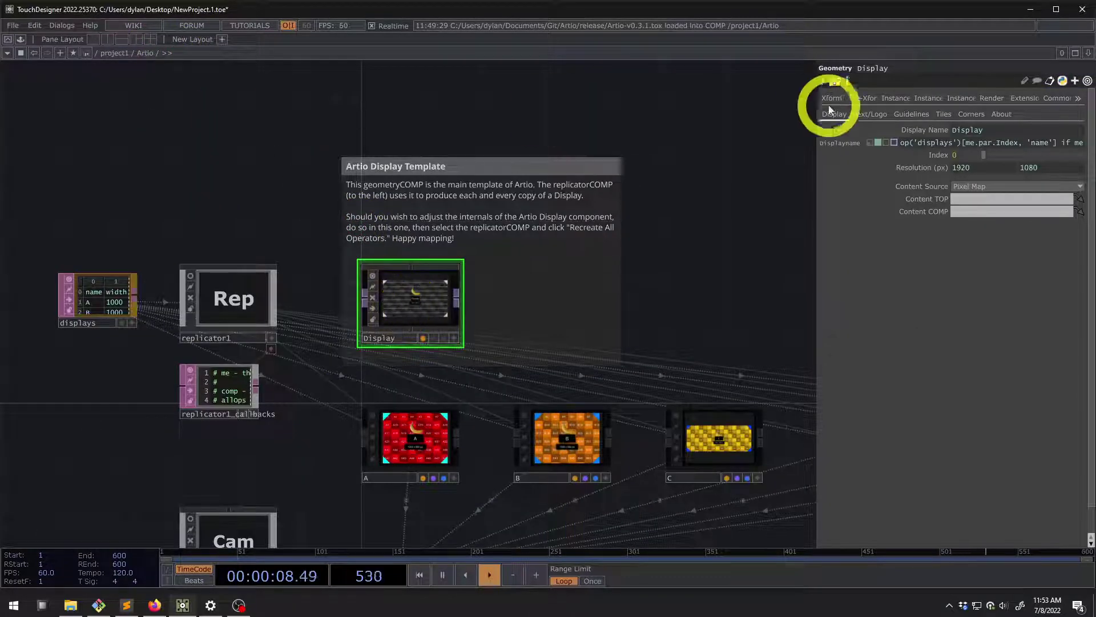
pyautogui.moveTo(287, 153); pyautogui.dragTo(350, 165)
pyautogui.doubleClick(349, 164)
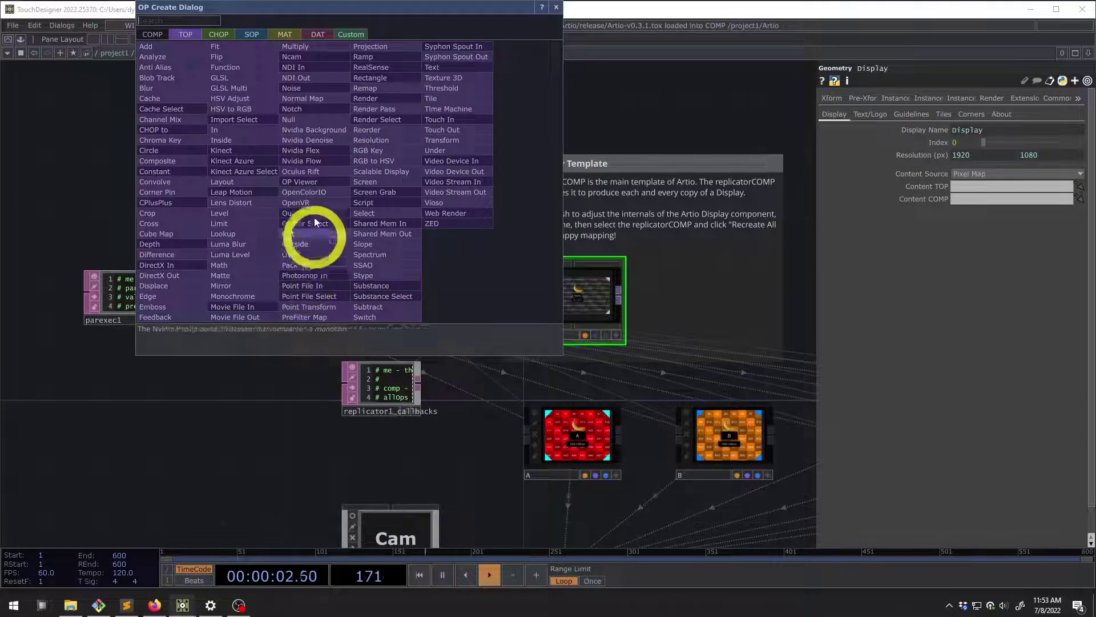
pyautogui.click(260, 308)
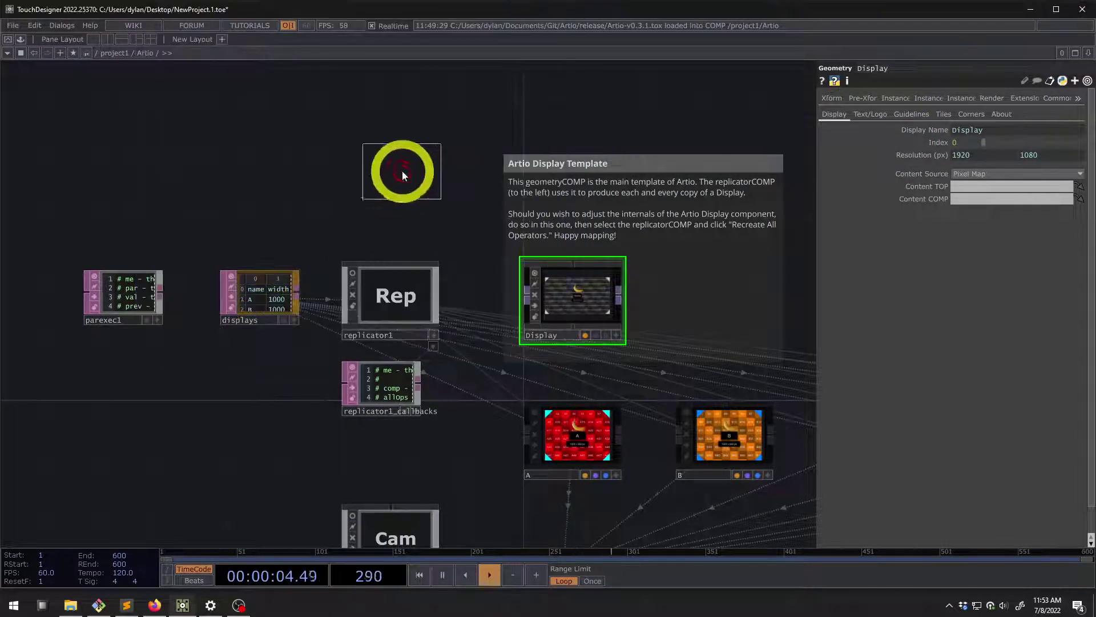
pyautogui.click(407, 166)
# Wire the banana movie's output into the Display template's input
pyautogui.scroll(5, 454, 234)
pyautogui.click(612, 372)
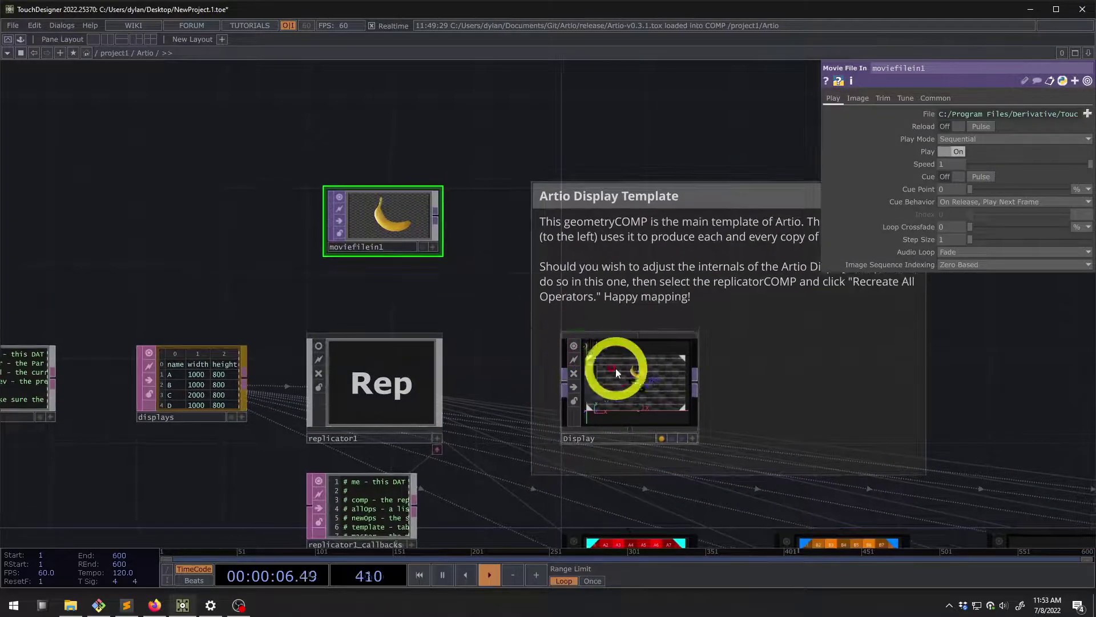
pyautogui.click(382, 226)
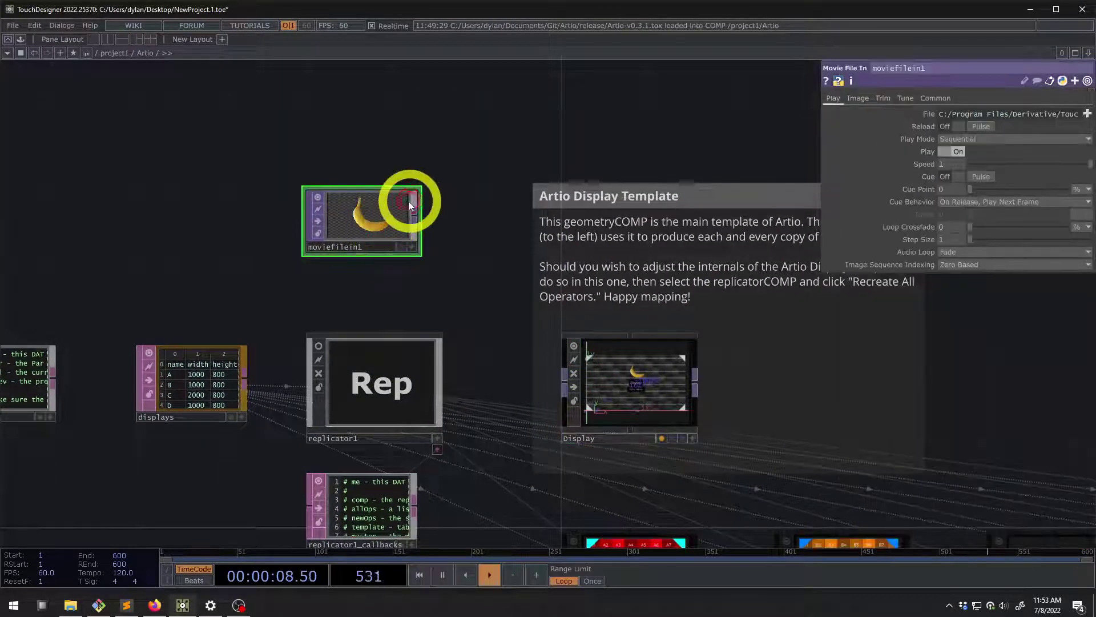
pyautogui.moveTo(415, 216); pyautogui.dragTo(561, 382)
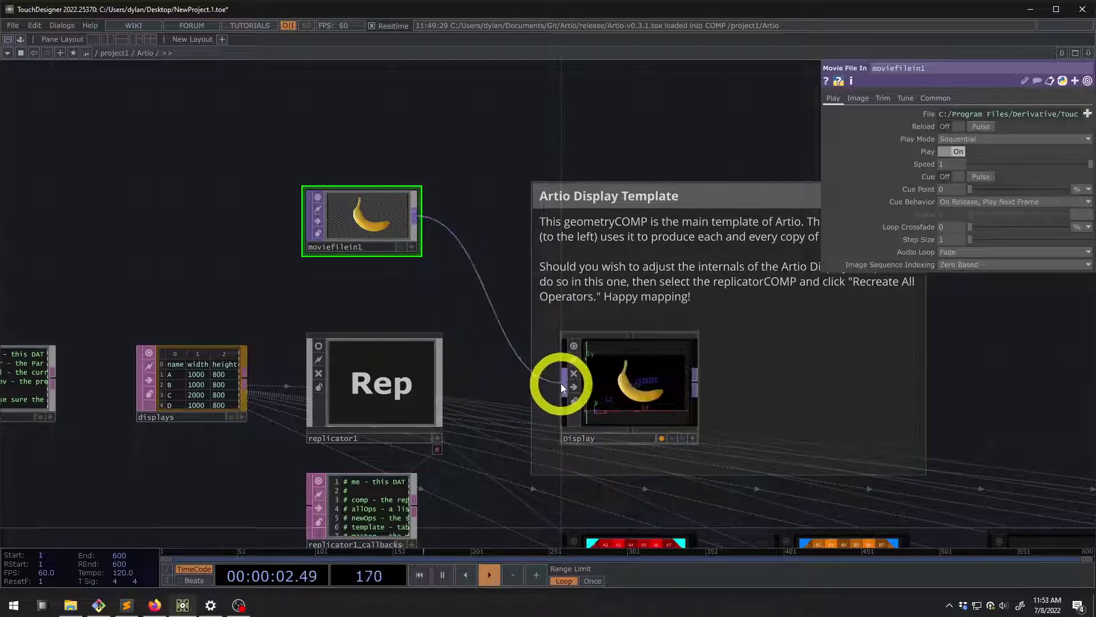
# Switch the Display template's content source to Pixel Map, then back to the wired input
pyautogui.click(614, 382)
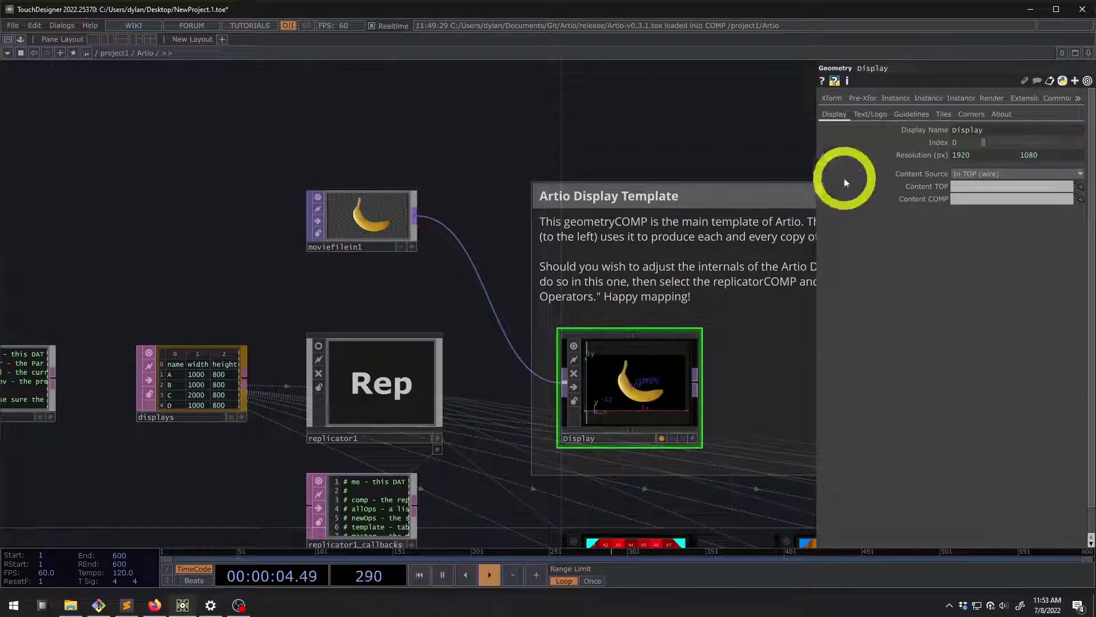
pyautogui.click(977, 174)
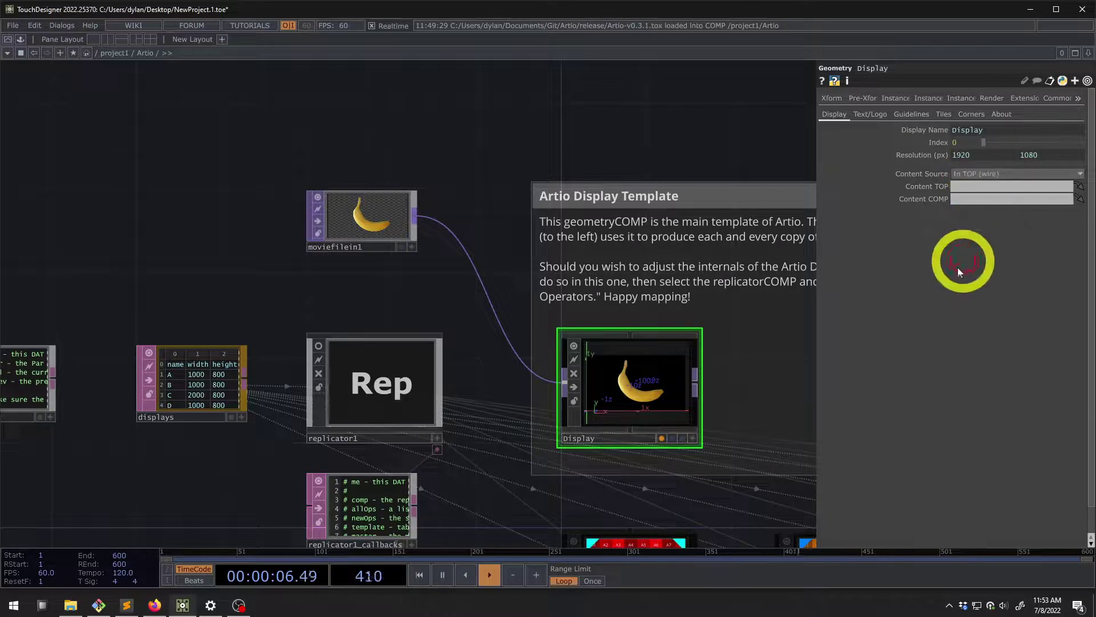
pyautogui.scroll(1, 623, 372)
pyautogui.scroll(2, 627, 374)
pyautogui.scroll(-3, 622, 360)
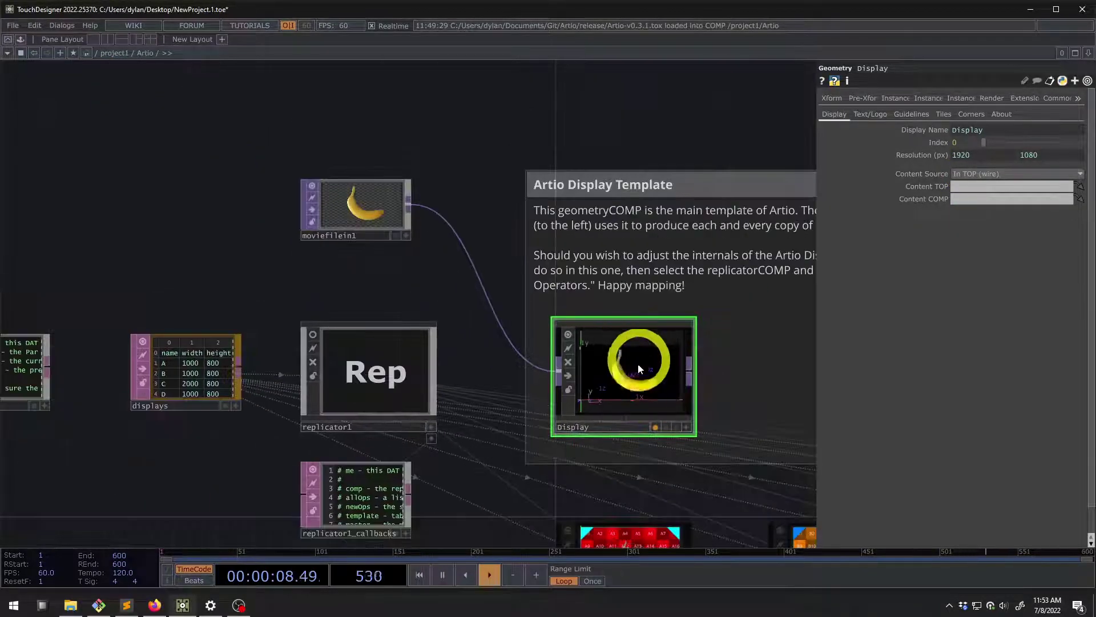
pyautogui.click(972, 175)
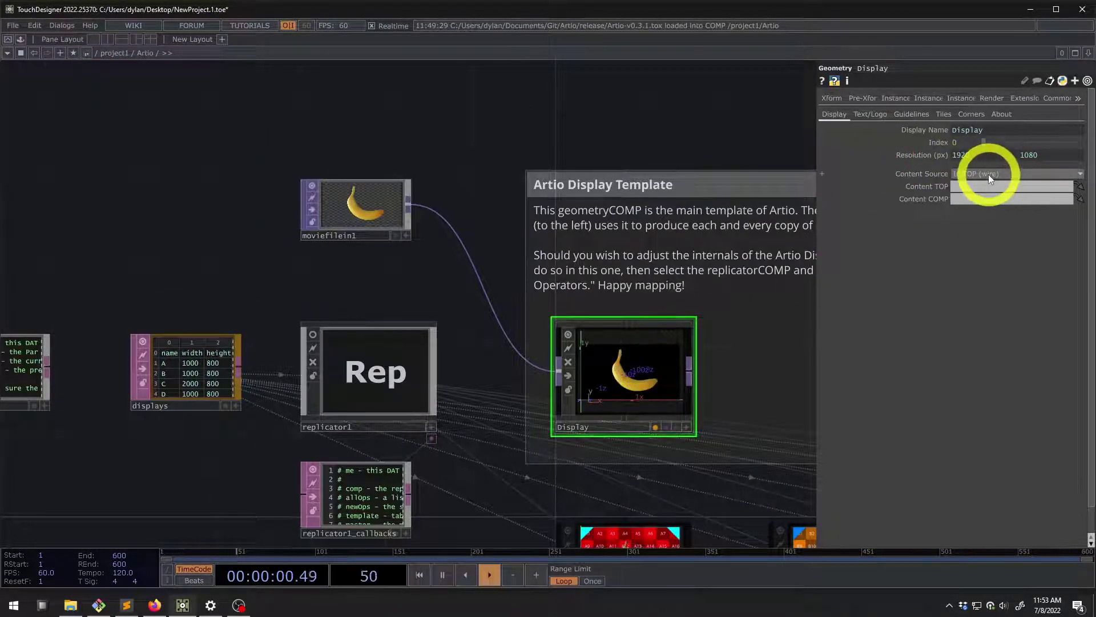
pyautogui.click(988, 173)
pyautogui.click(984, 185)
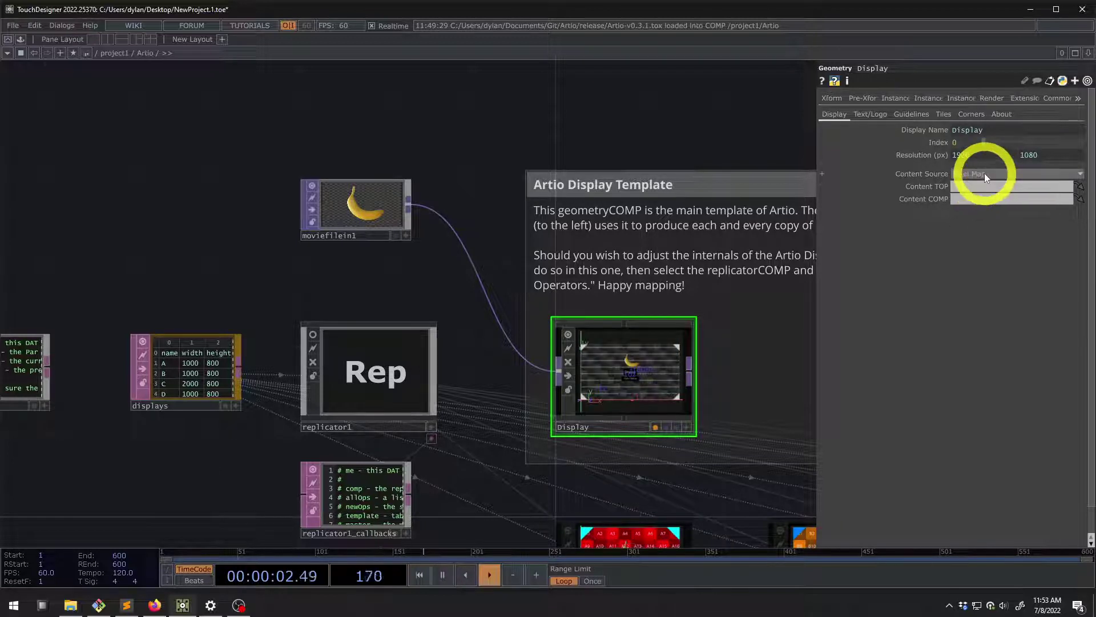
pyautogui.click(964, 174)
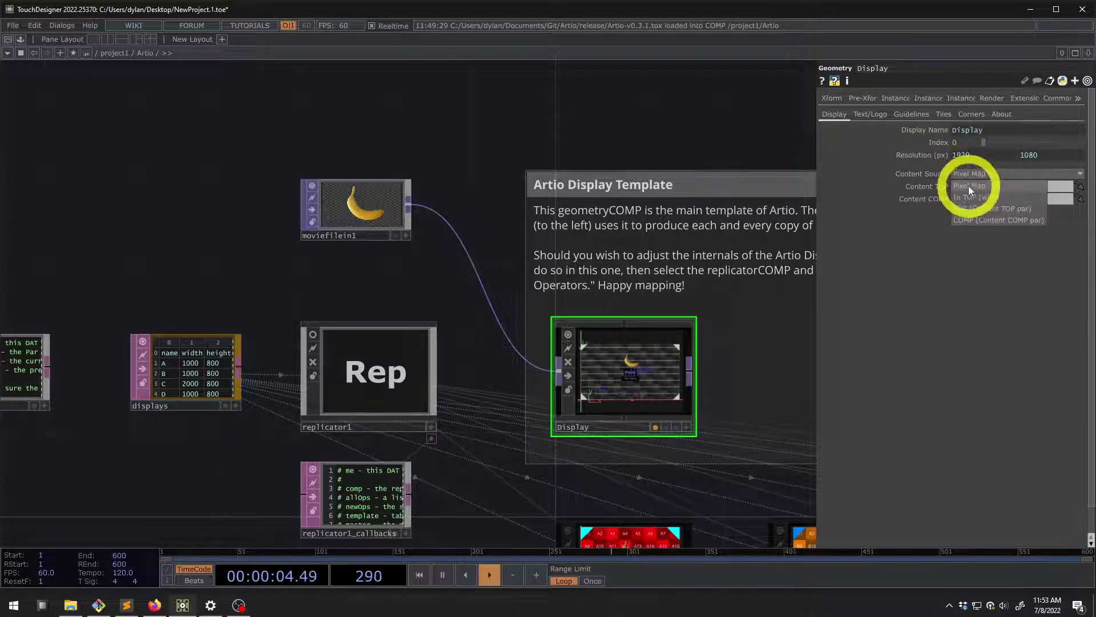
pyautogui.click(970, 198)
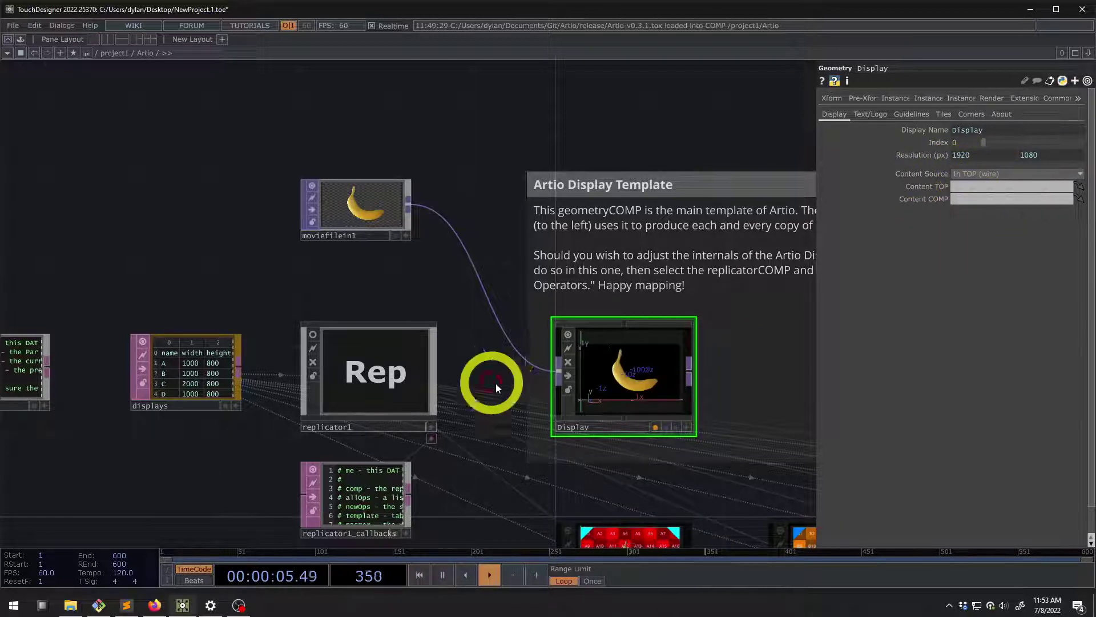
# Delete the movie-to-Display wire and link moviefilein1 as the Display's Content TOP
pyautogui.rightClick(503, 336)
pyautogui.click(530, 366)
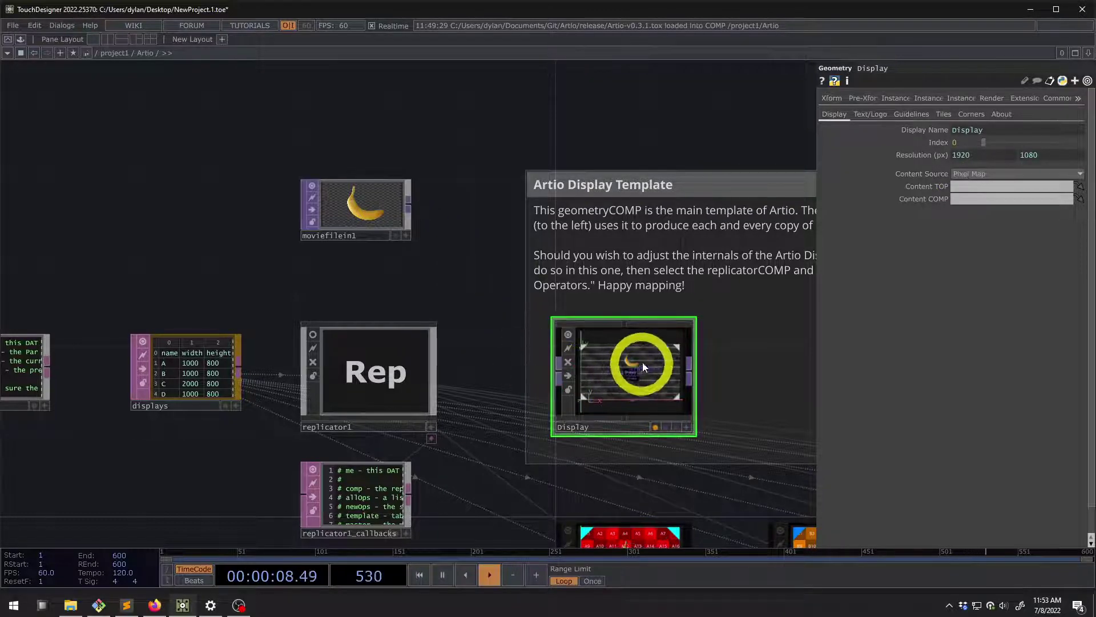
pyautogui.scroll(3, 643, 363)
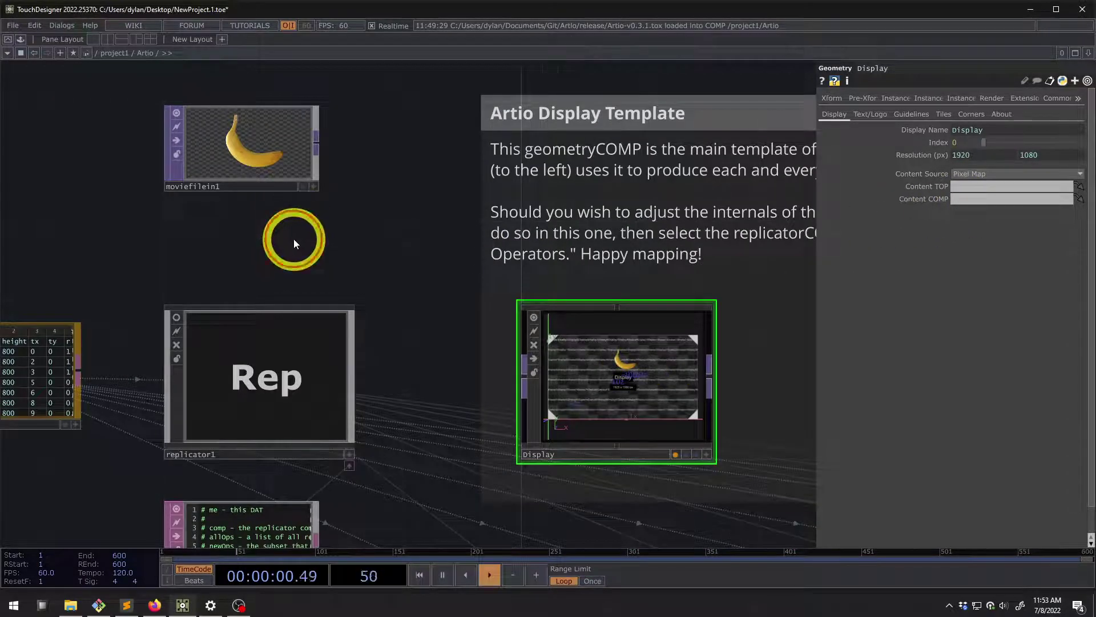
pyautogui.moveTo(294, 240); pyautogui.dragTo(319, 245)
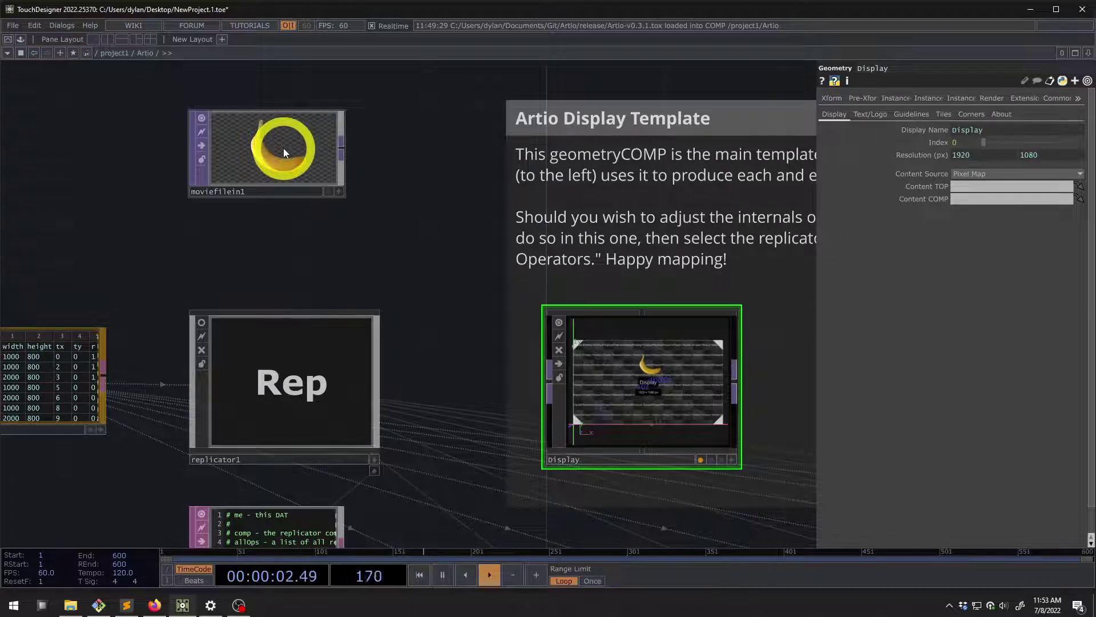
pyautogui.moveTo(296, 147); pyautogui.dragTo(963, 186)
pyautogui.click(588, 363)
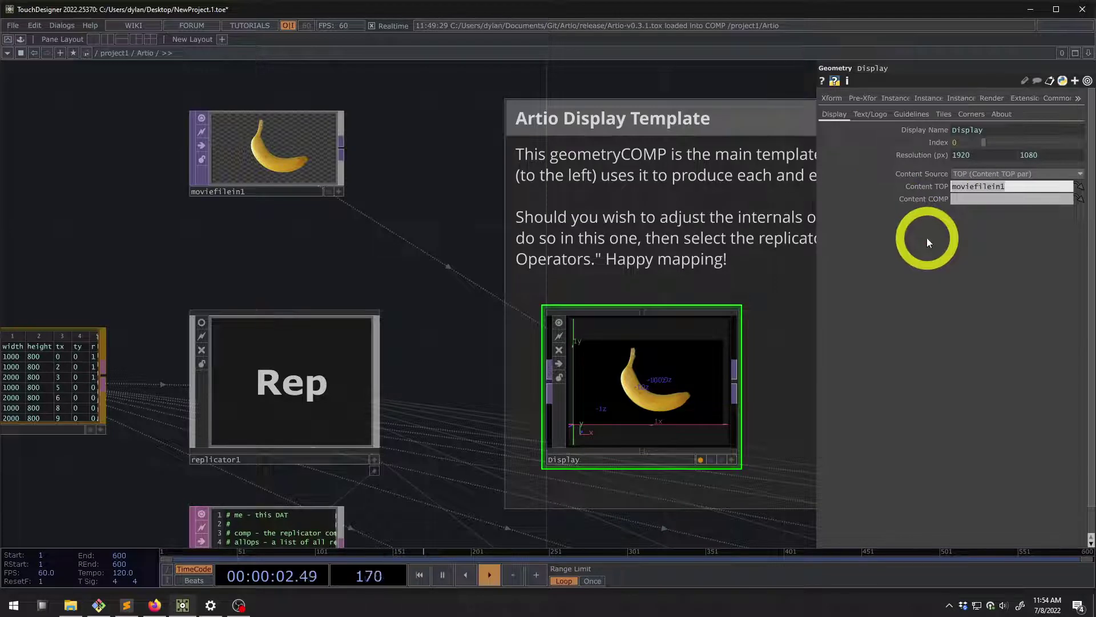
# Undo and clear Content TOP, re-link moviefilein1, and check the Display's invalid path warning
pyautogui.press('BackSpace')
pyautogui.click(970, 174)
pyautogui.click(974, 187)
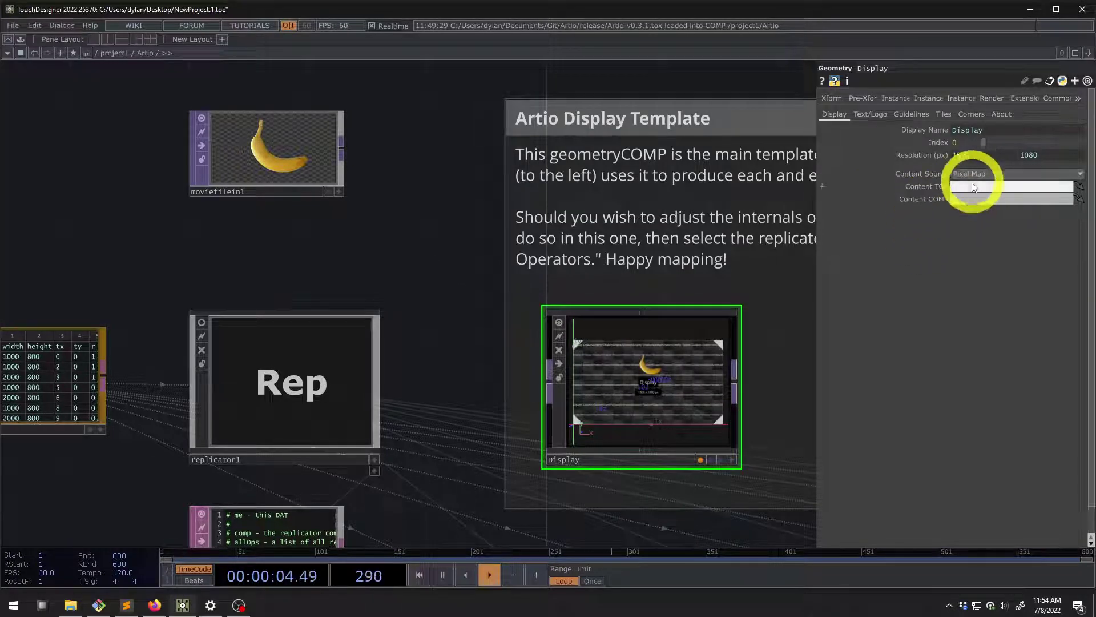
pyautogui.moveTo(348, 183); pyautogui.dragTo(991, 193)
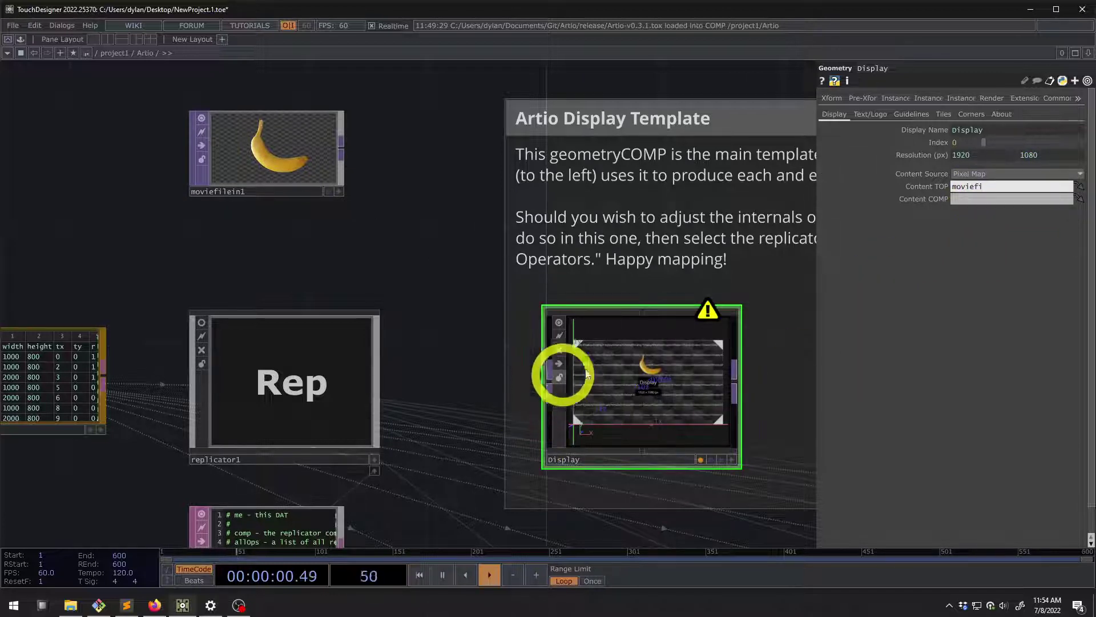
pyautogui.middleClick(711, 315)
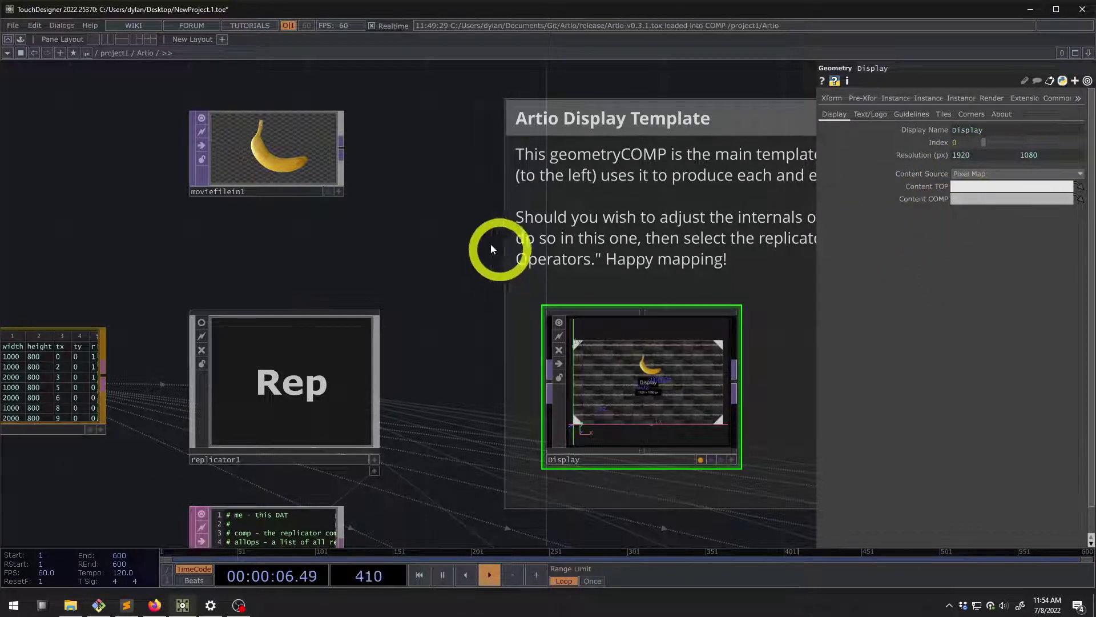
pyautogui.moveTo(491, 249); pyautogui.dragTo(333, 203, button='middle')
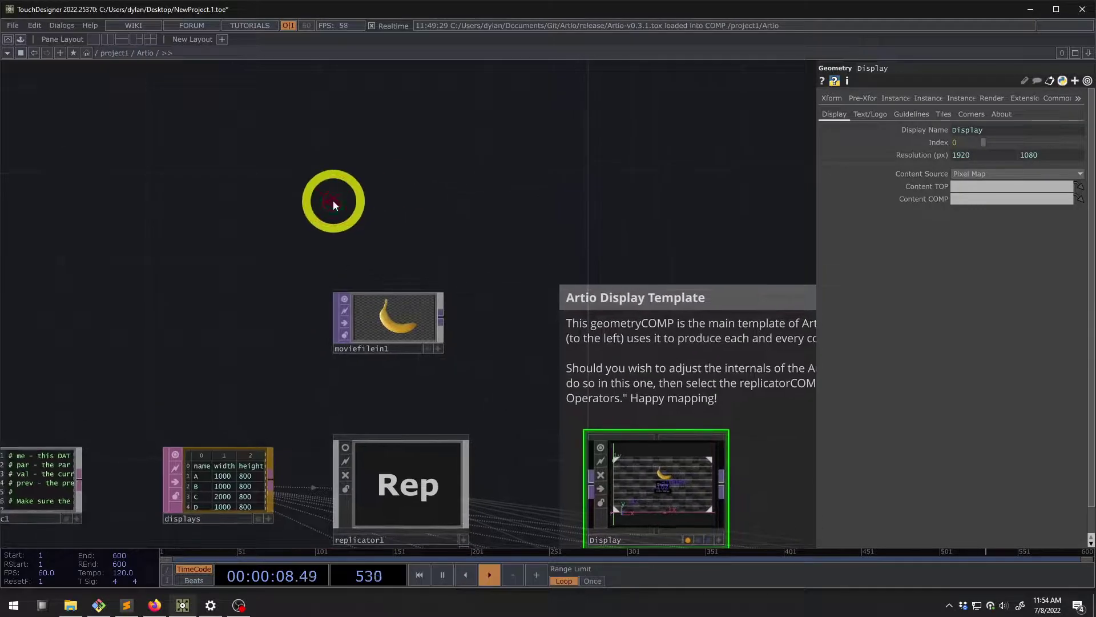
# Move moviefilein1 into open space and attach a new out2 Out TOP to its output
pyautogui.doubleClick(334, 200)
pyautogui.click(369, 332)
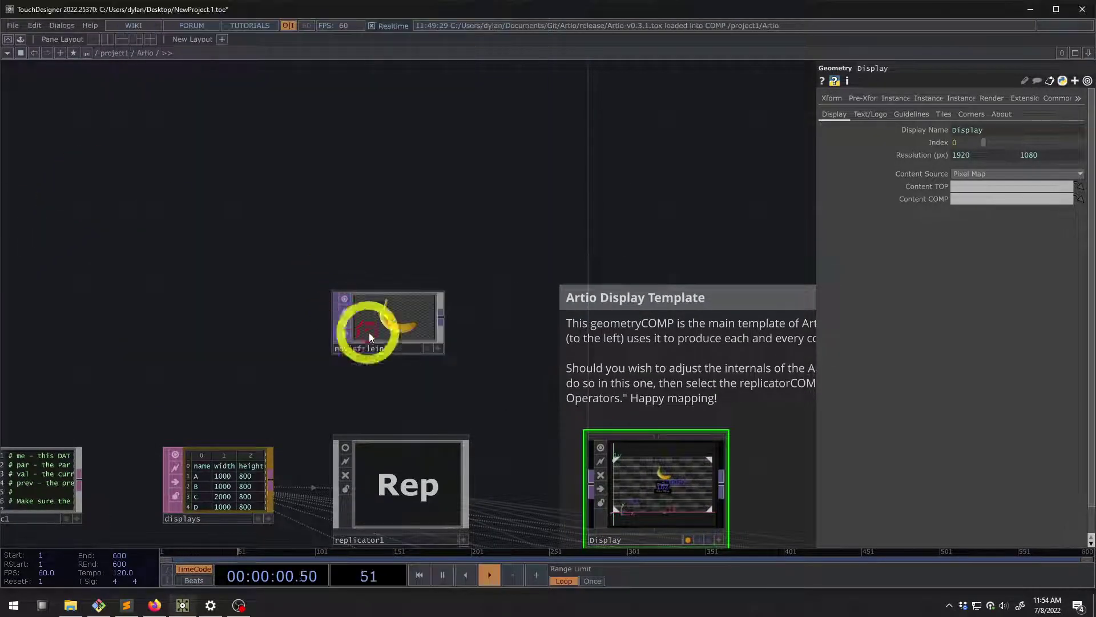
pyautogui.click(431, 255)
pyautogui.moveTo(412, 323); pyautogui.dragTo(317, 258)
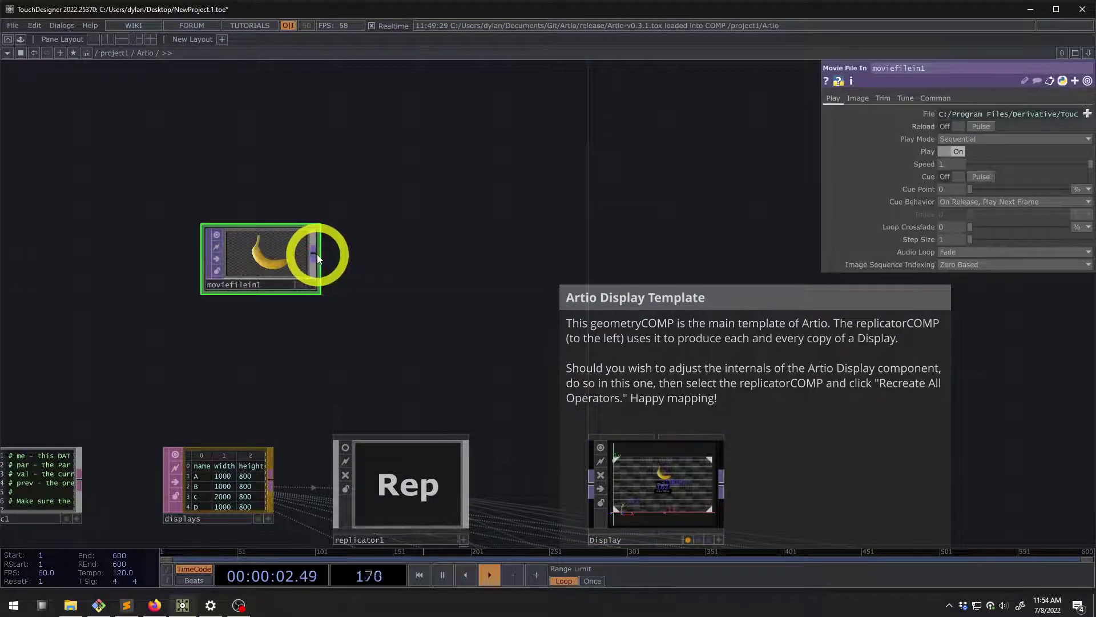
pyautogui.rightClick(315, 254)
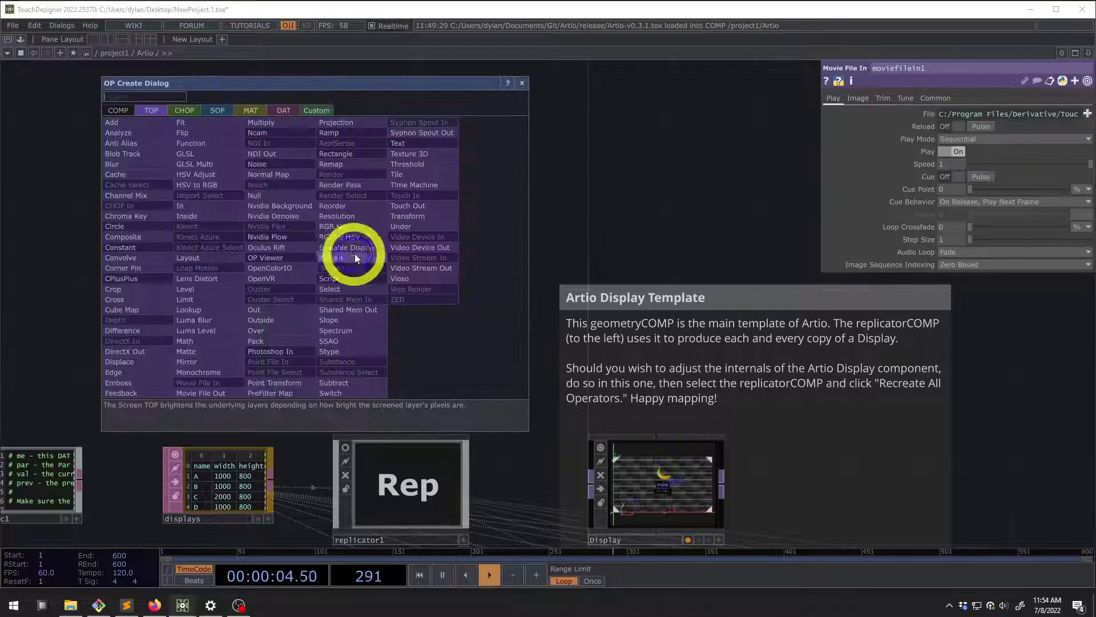
pyautogui.click(375, 258)
pyautogui.click(374, 258)
pyautogui.moveTo(375, 258); pyautogui.dragTo(392, 255)
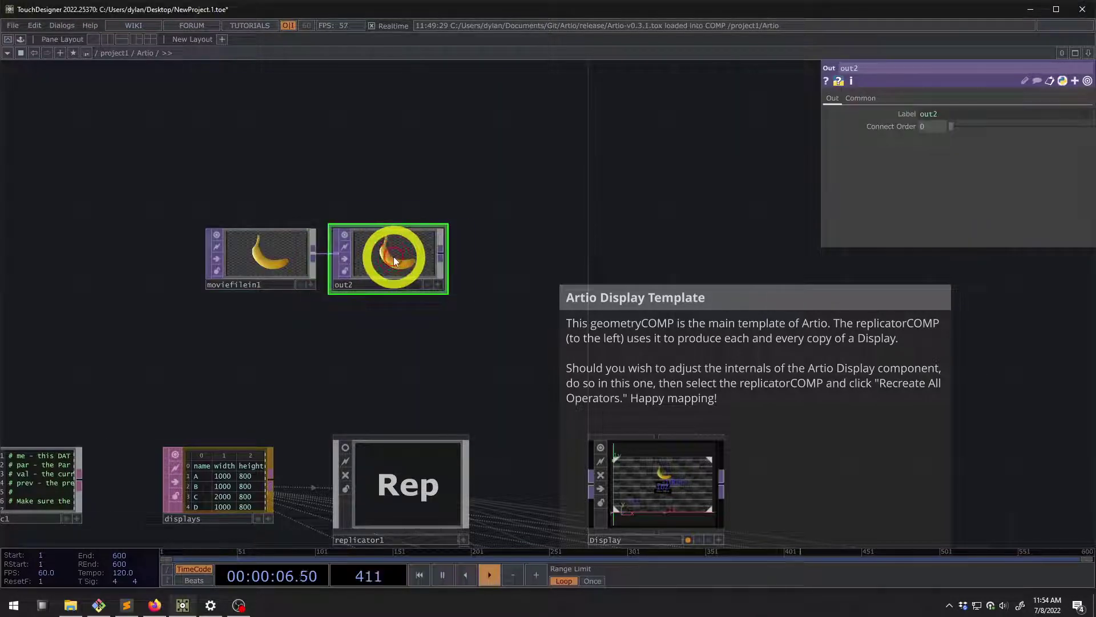
# Collapse moviefilein1 and out2 together into a new base1 component
pyautogui.moveTo(403, 345); pyautogui.dragTo(344, 187, button='right')
pyautogui.rightClick(344, 187)
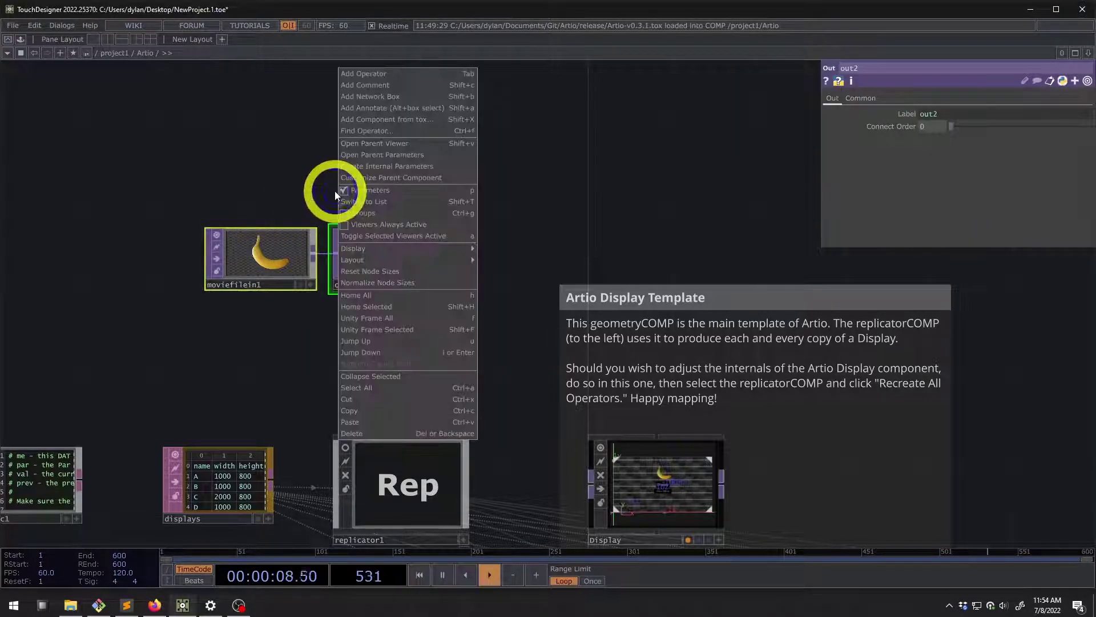
pyautogui.click(397, 374)
pyautogui.moveTo(336, 214); pyautogui.dragTo(358, 261)
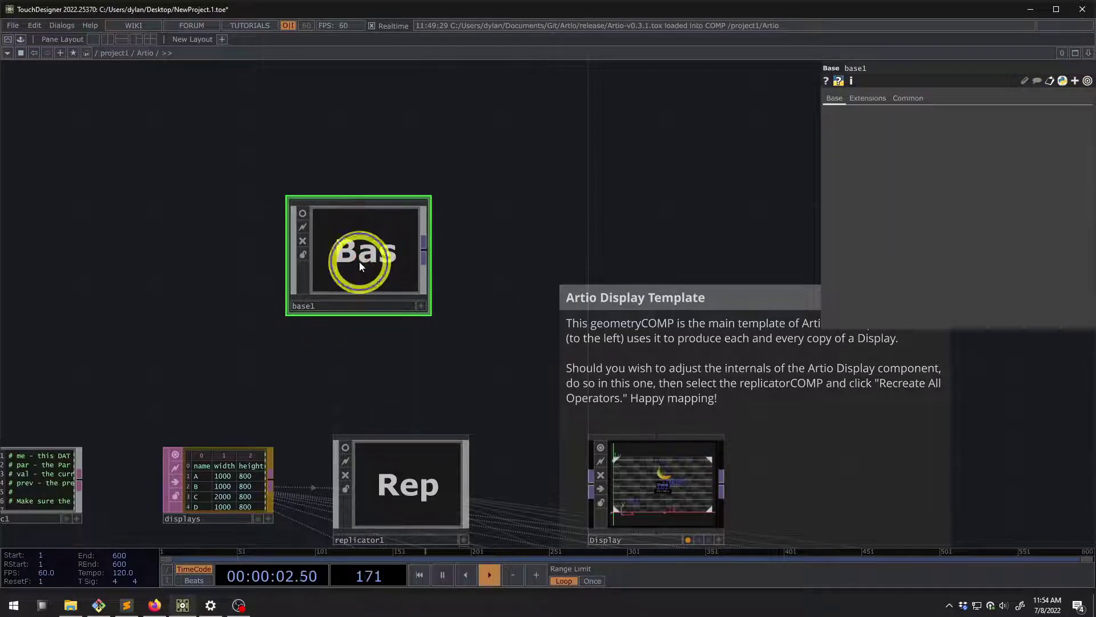
# Change base1 into a Container COMP and turn on its live preview
pyautogui.rightClick(358, 261)
pyautogui.click(399, 370)
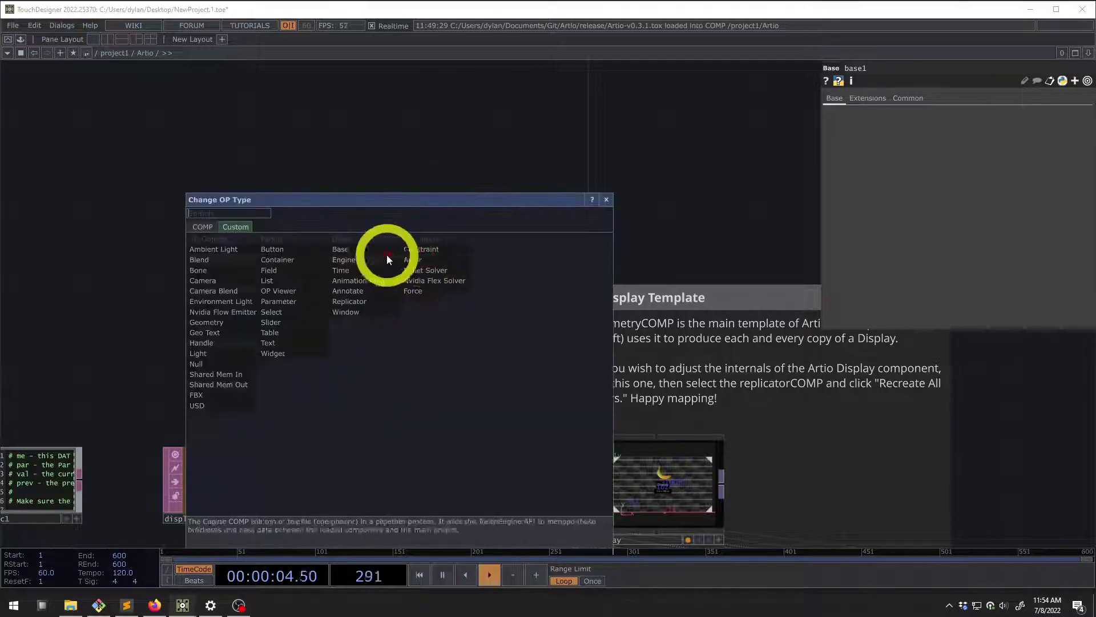
pyautogui.click(280, 259)
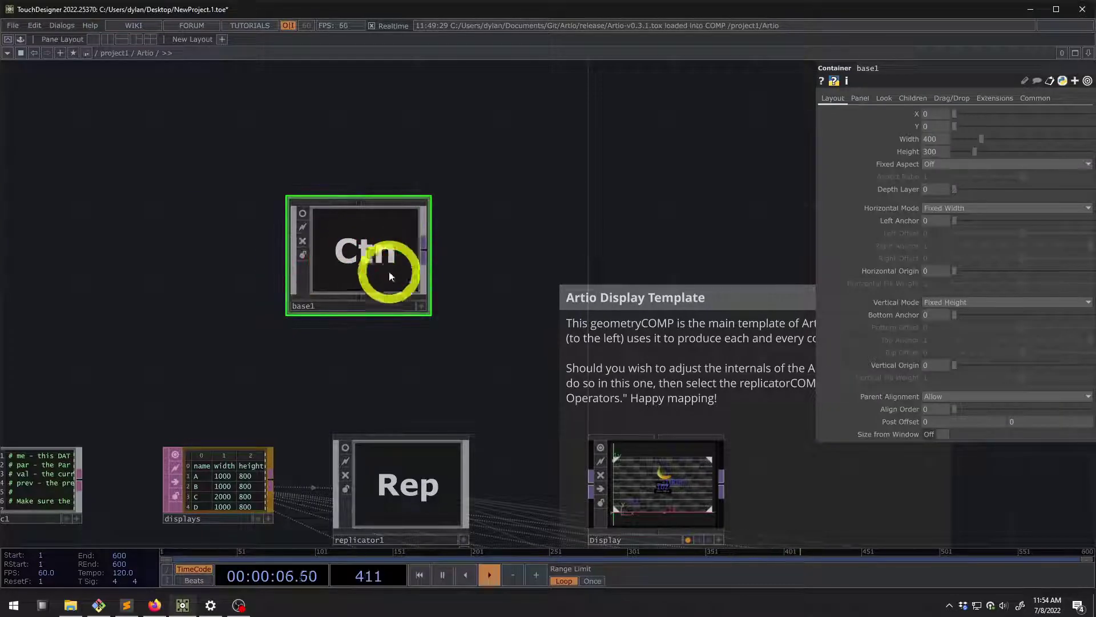
pyautogui.moveTo(471, 348); pyautogui.dragTo(350, 182)
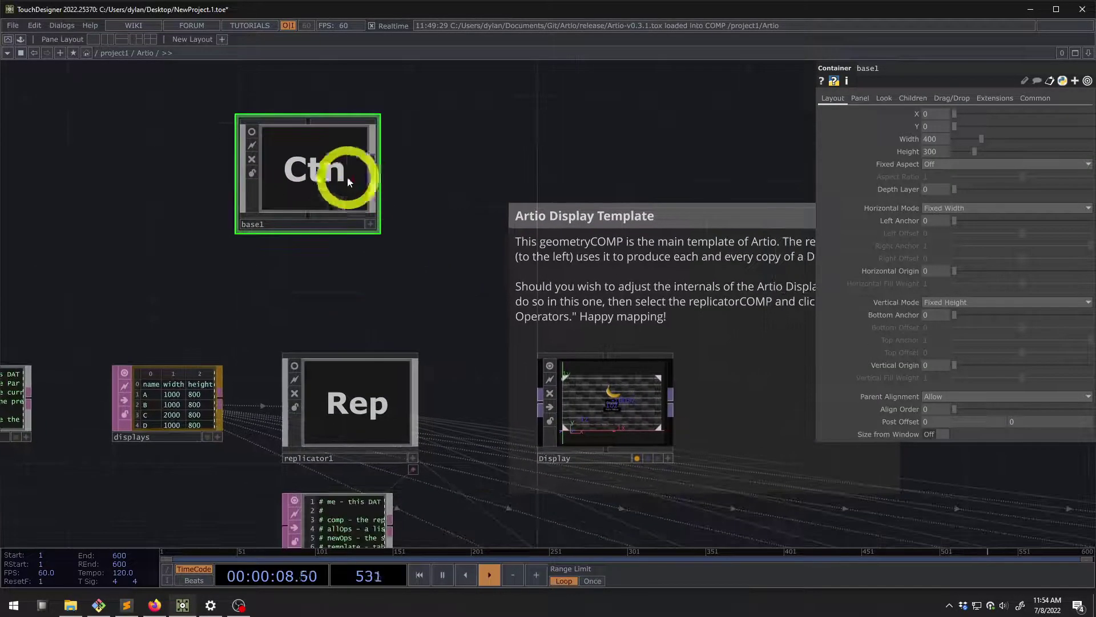
pyautogui.click(248, 131)
pyautogui.click(270, 149)
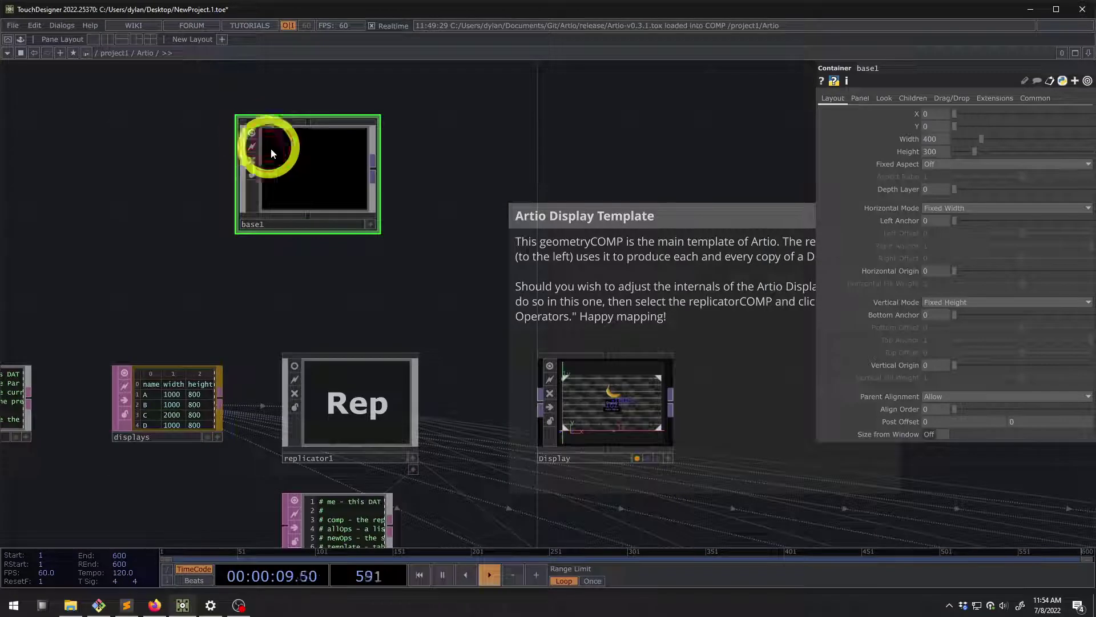
# On the Look tab, set Background TOP to ./out2 and TOP Fill to Fill Best
pyautogui.click(886, 99)
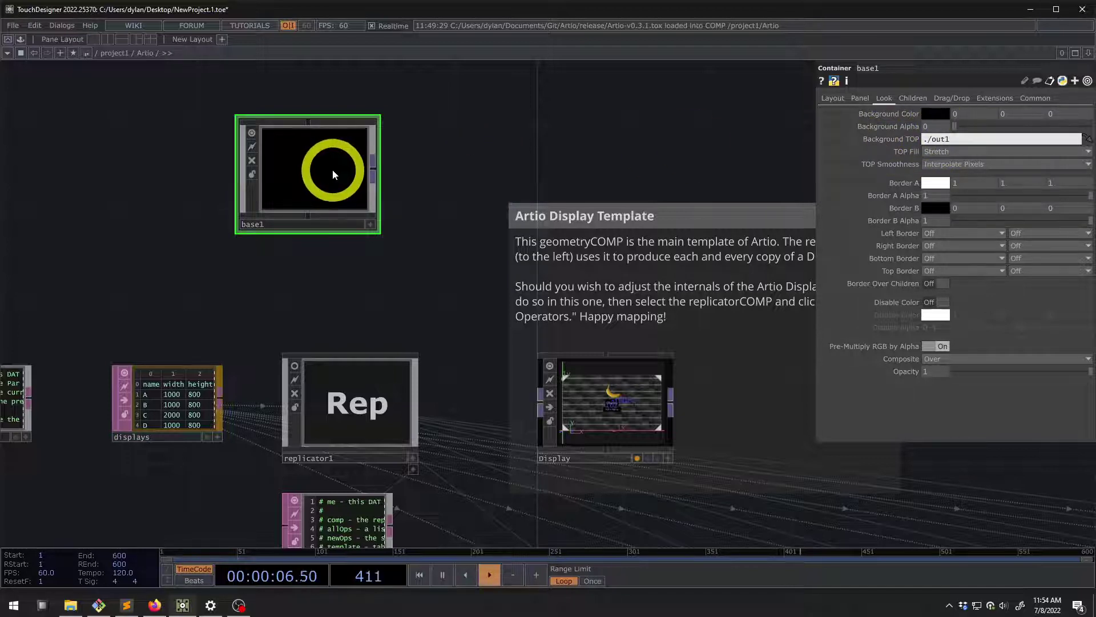
pyautogui.click(949, 138)
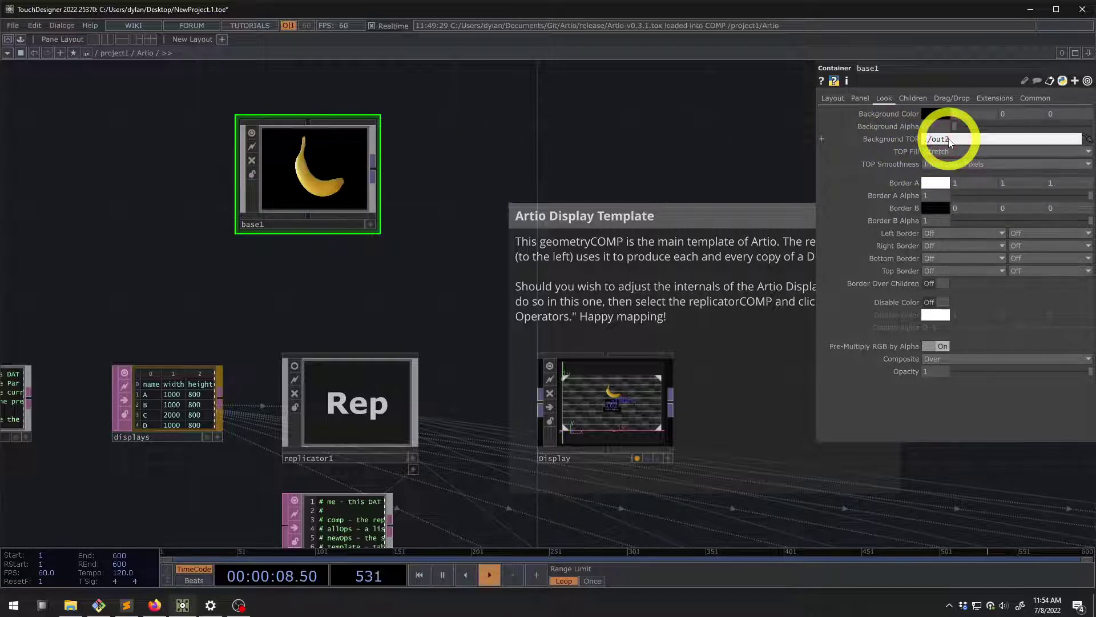
pyautogui.click(958, 152)
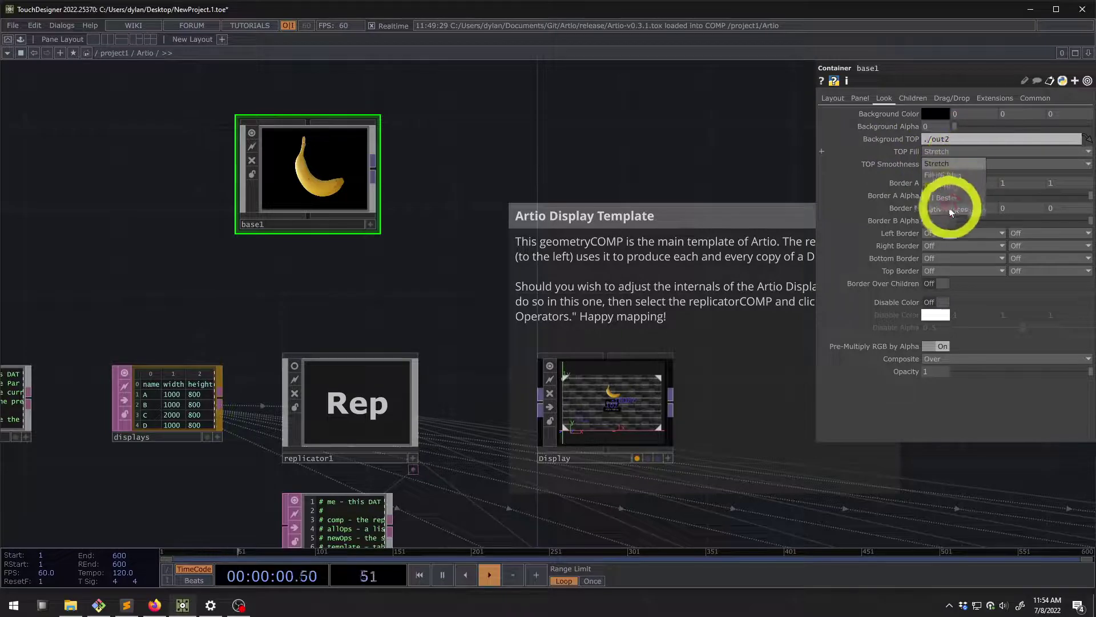
pyautogui.click(939, 197)
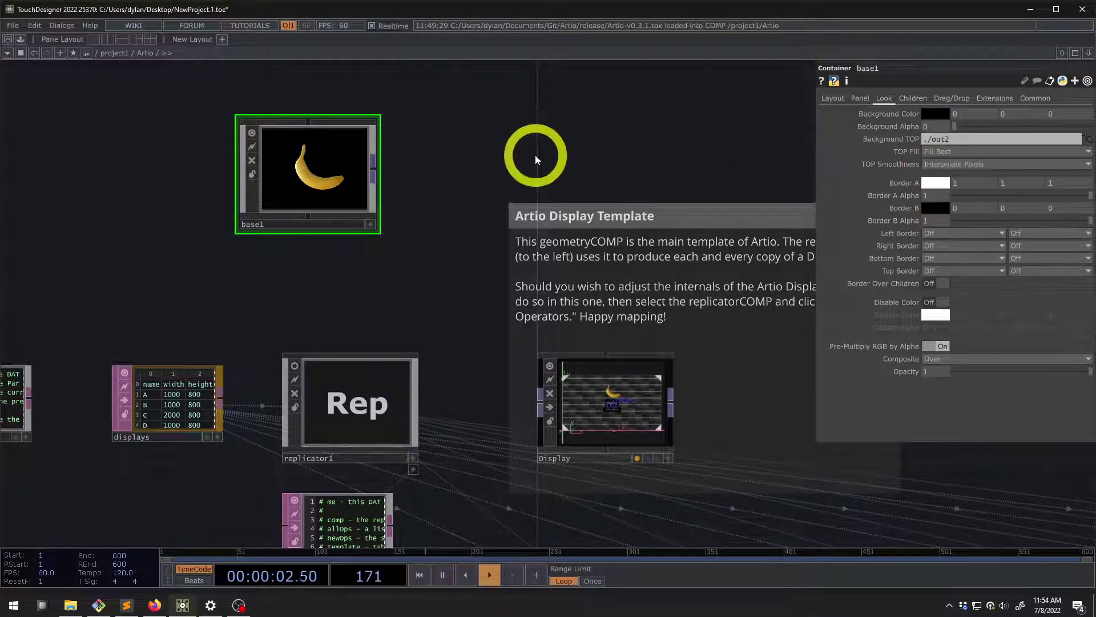
pyautogui.scroll(3, 289, 147)
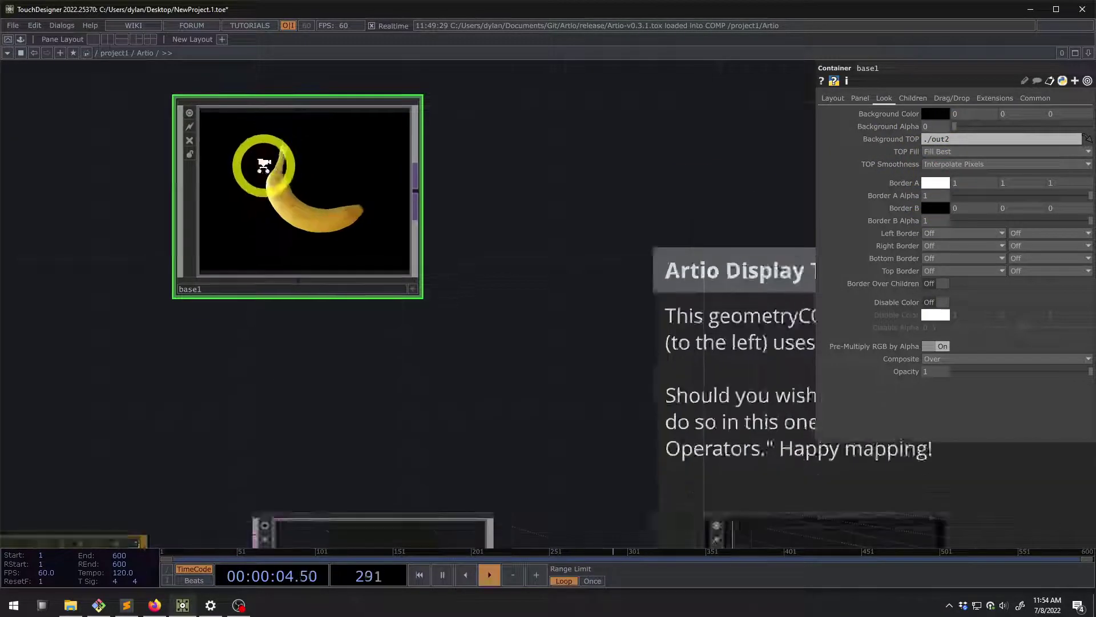
pyautogui.scroll(-3, 268, 176)
pyautogui.scroll(3, 276, 176)
pyautogui.scroll(-5, 286, 250)
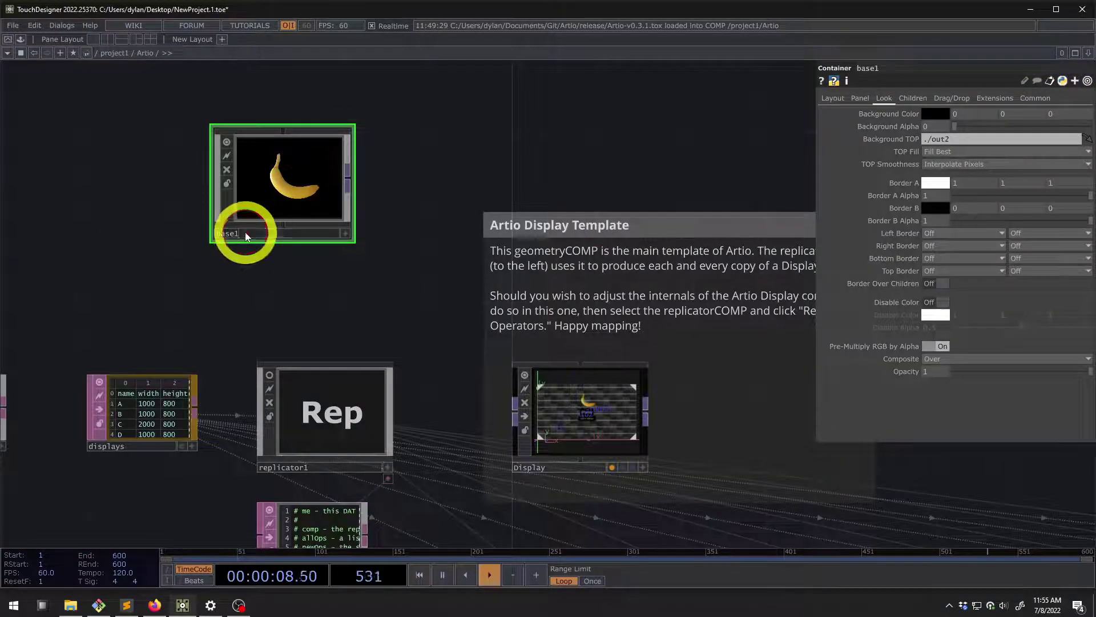
# Rename the component to container1
pyautogui.click(245, 234)
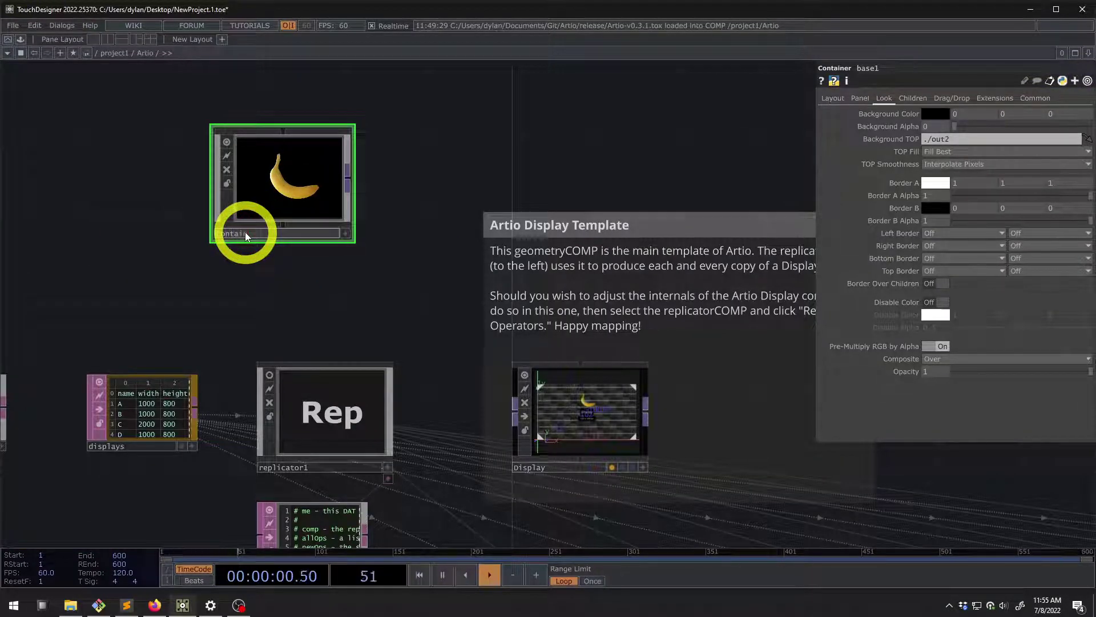
pyautogui.write('container1')
pyautogui.press('Return')
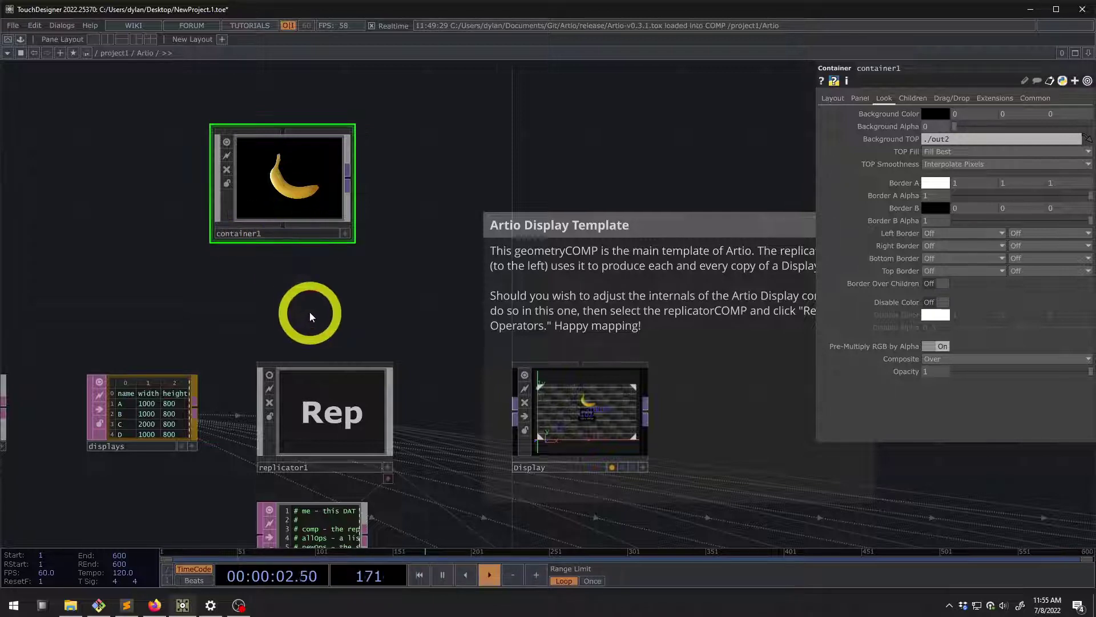
pyautogui.moveTo(309, 311); pyautogui.dragTo(270, 167)
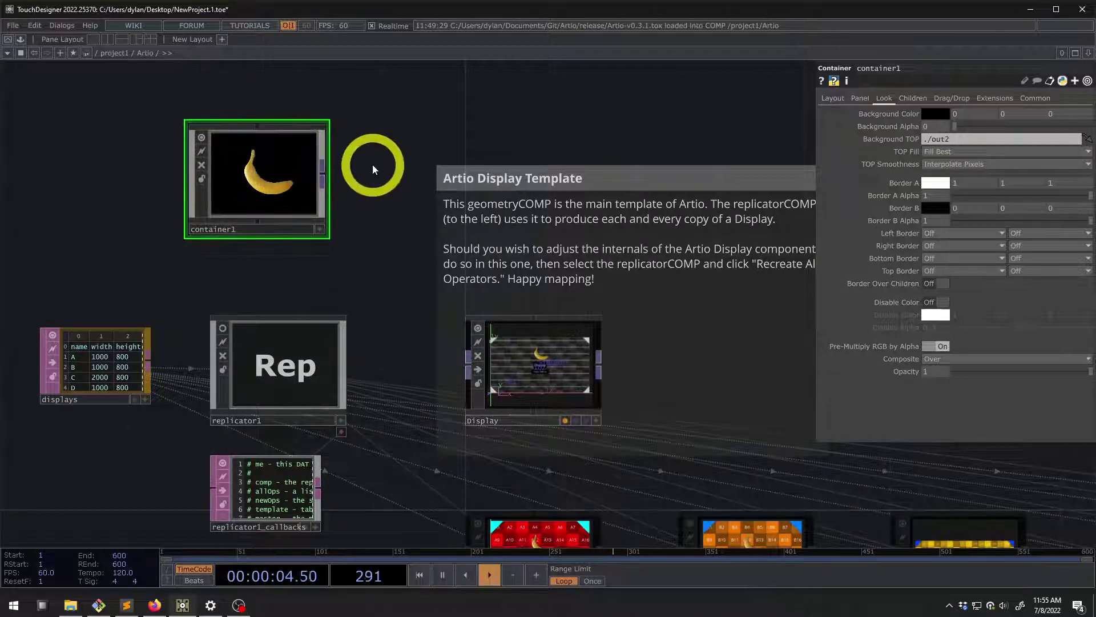
# Link container1 as the Display template's content COMP
pyautogui.click(562, 353)
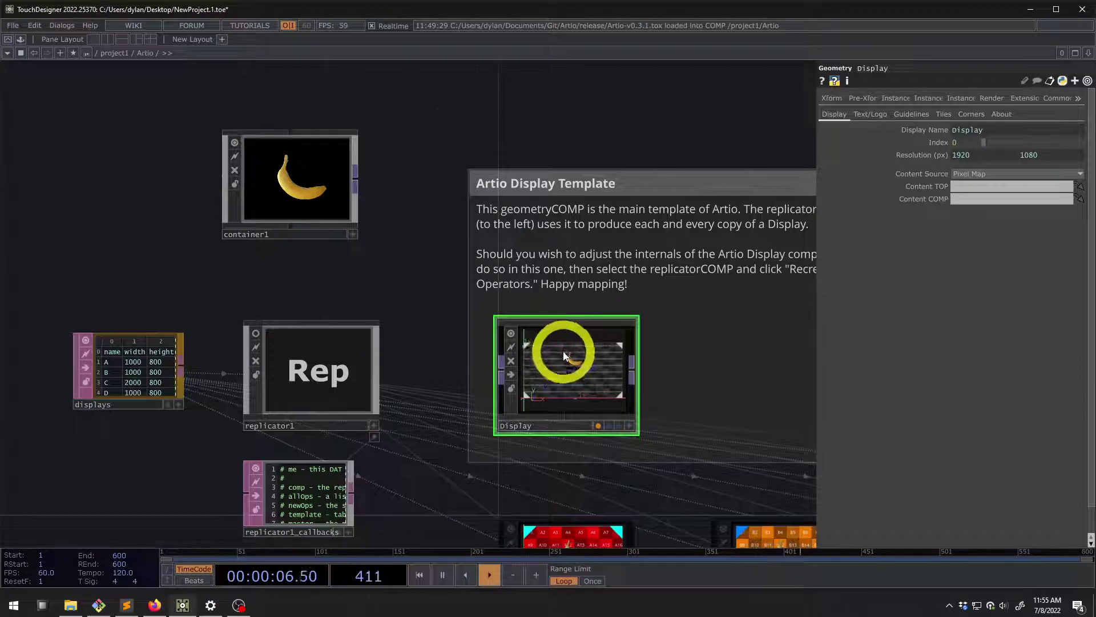
pyautogui.scroll(2, 563, 356)
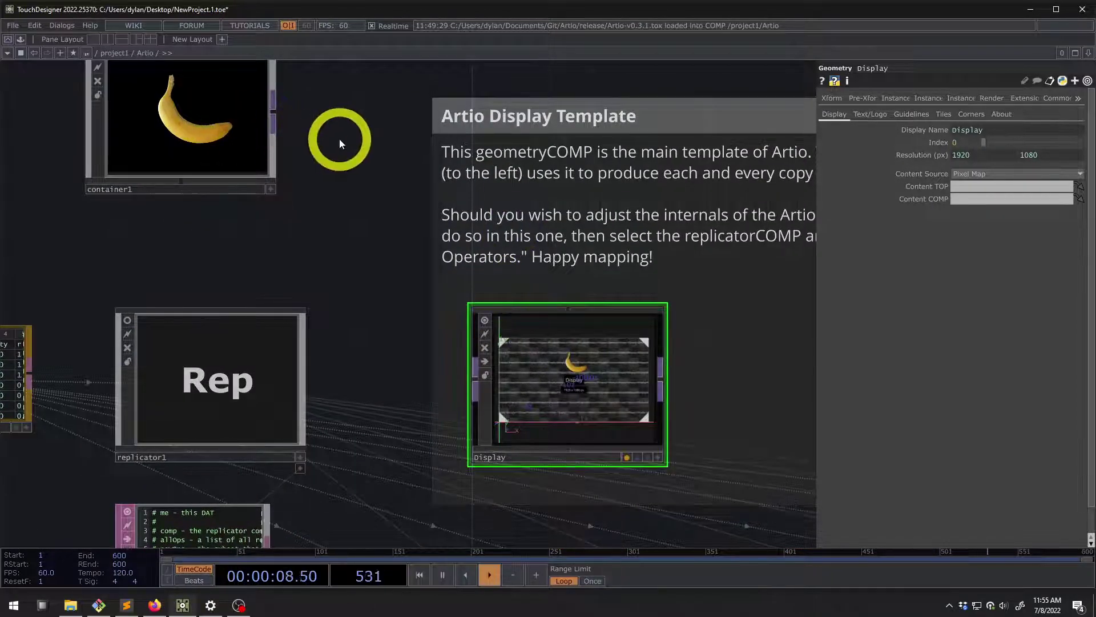
pyautogui.scroll(-2, 340, 142)
pyautogui.moveTo(207, 110); pyautogui.dragTo(936, 197)
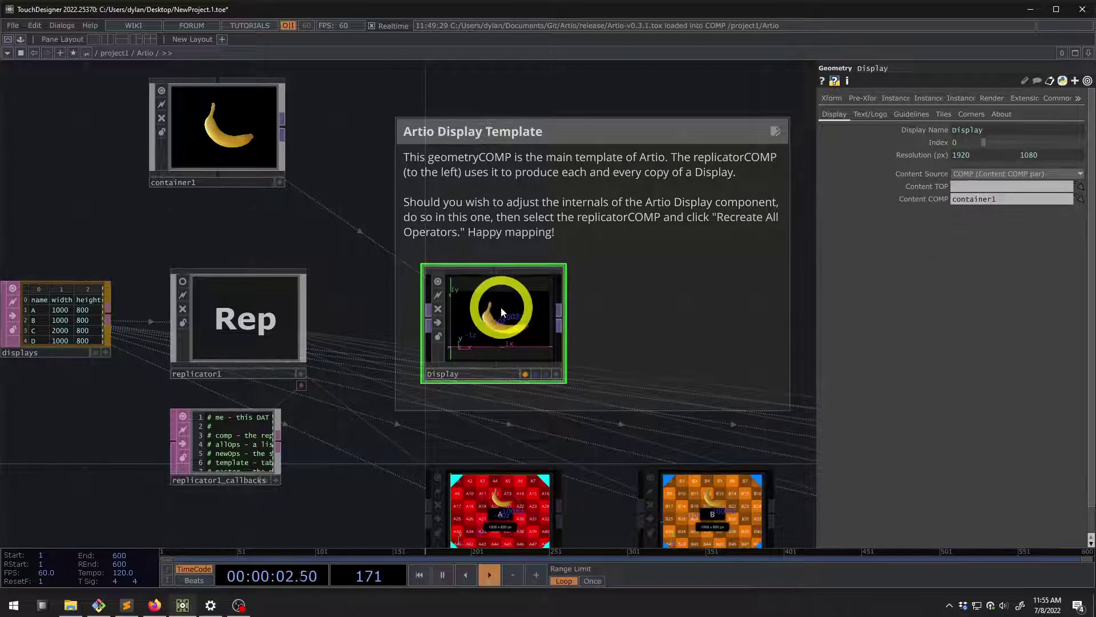
pyautogui.scroll(2, 501, 311)
pyautogui.scroll(-3, 485, 311)
# Set container1's Layout width to 1280 and height to 720
pyautogui.click(181, 134)
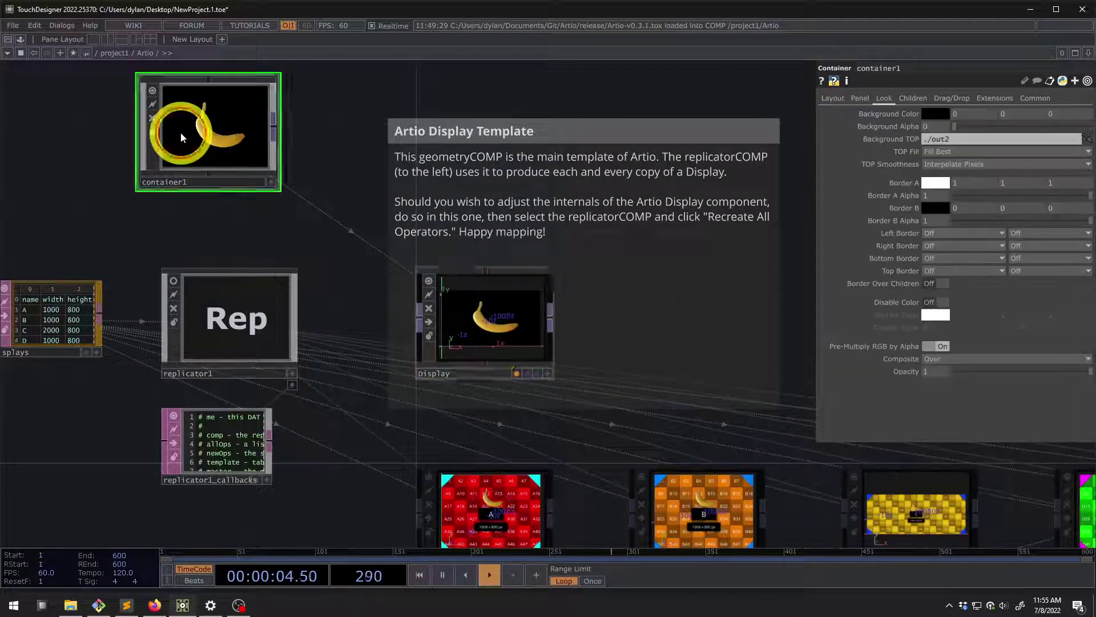
pyautogui.click(830, 101)
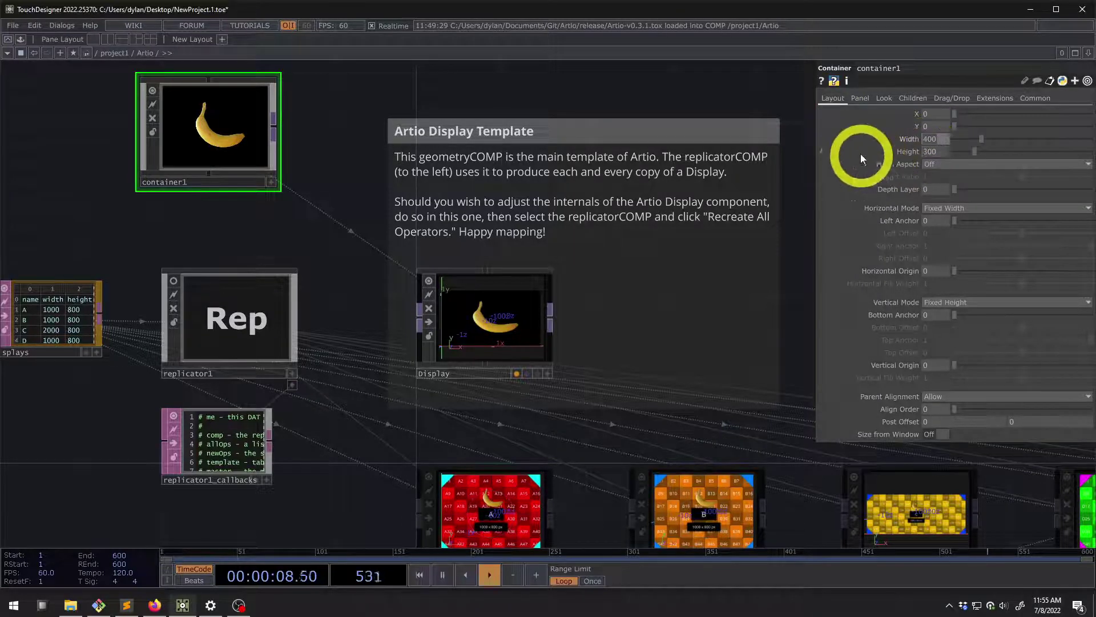
pyautogui.write('18')
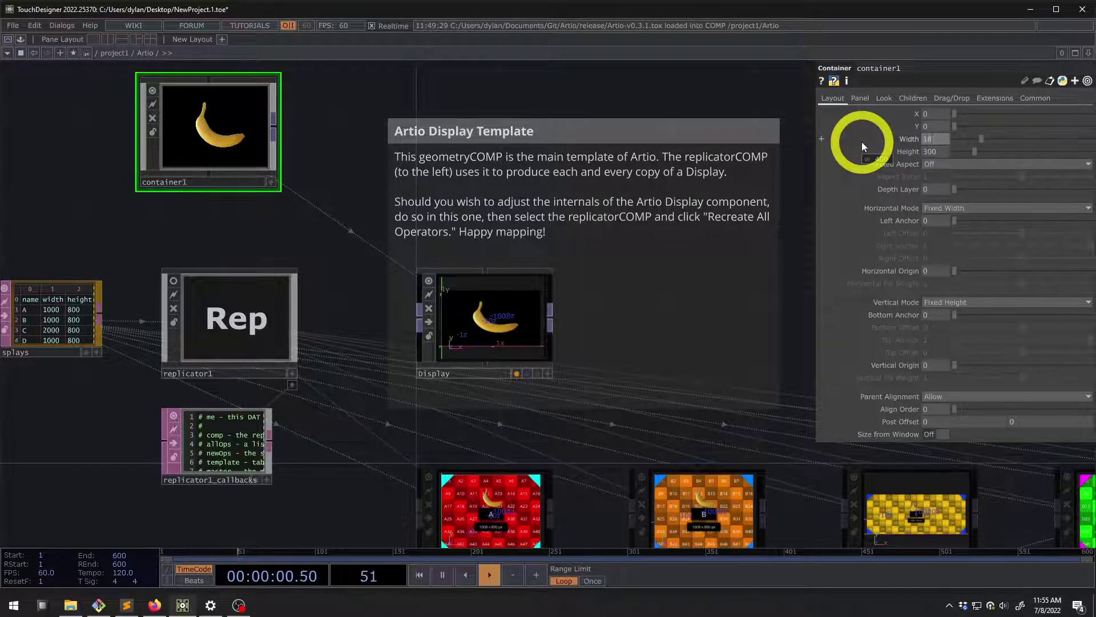
pyautogui.write('80')
pyautogui.press('Tab')
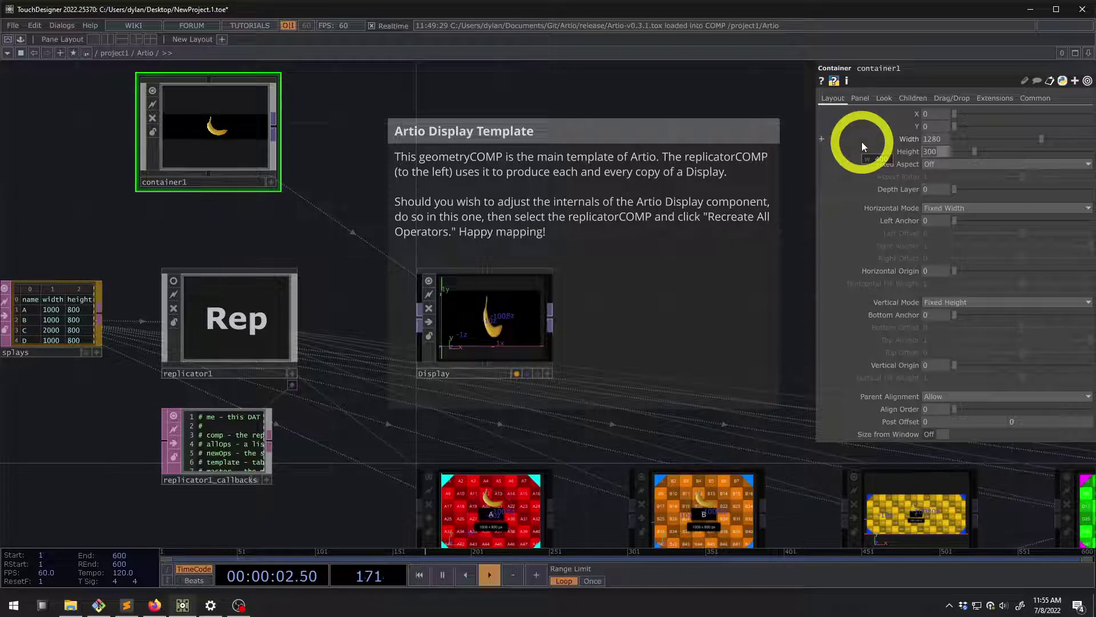
pyautogui.write('720')
pyautogui.press('Return')
# Pan across the replicated displays, then delete the banana container
pyautogui.scroll(5, 465, 345)
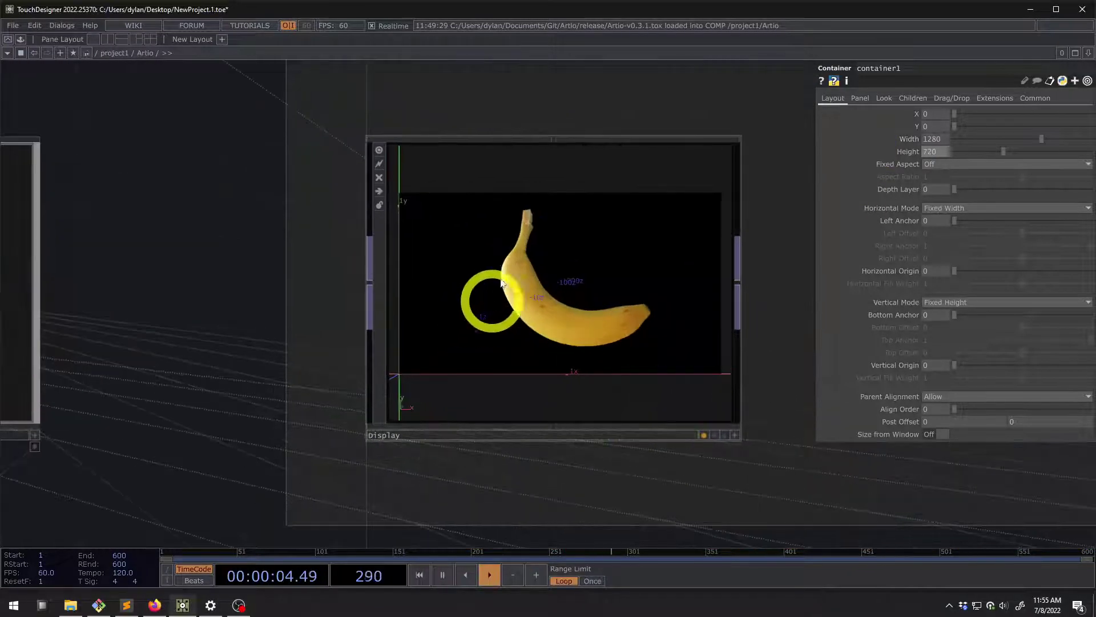
pyautogui.scroll(-5, 501, 282)
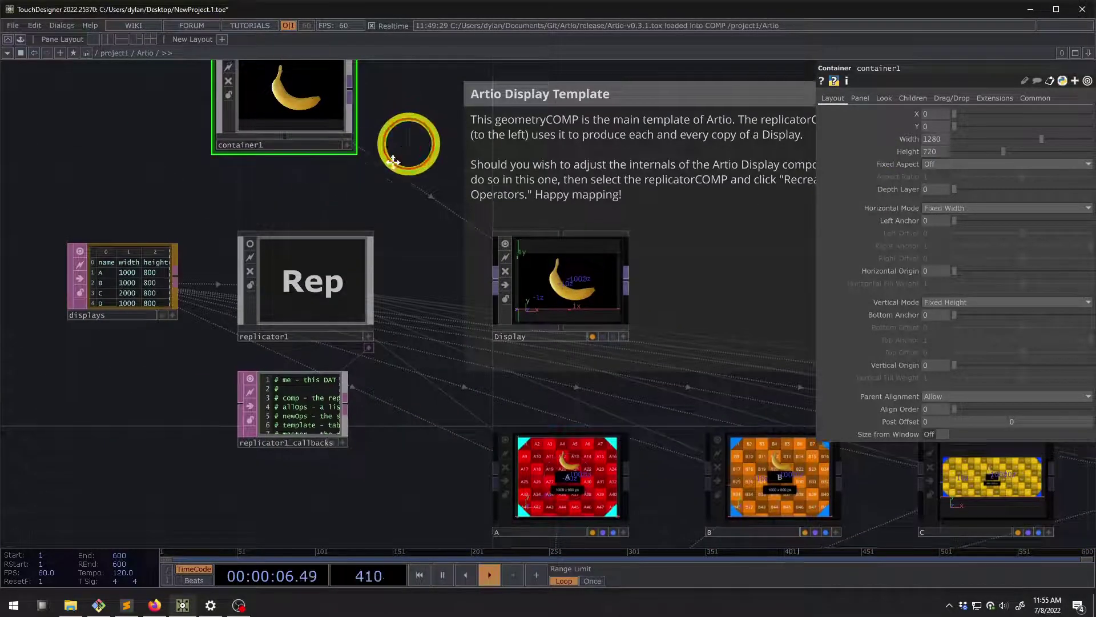
pyautogui.moveTo(393, 161); pyautogui.dragTo(318, 348)
pyautogui.scroll(-2, 331, 351)
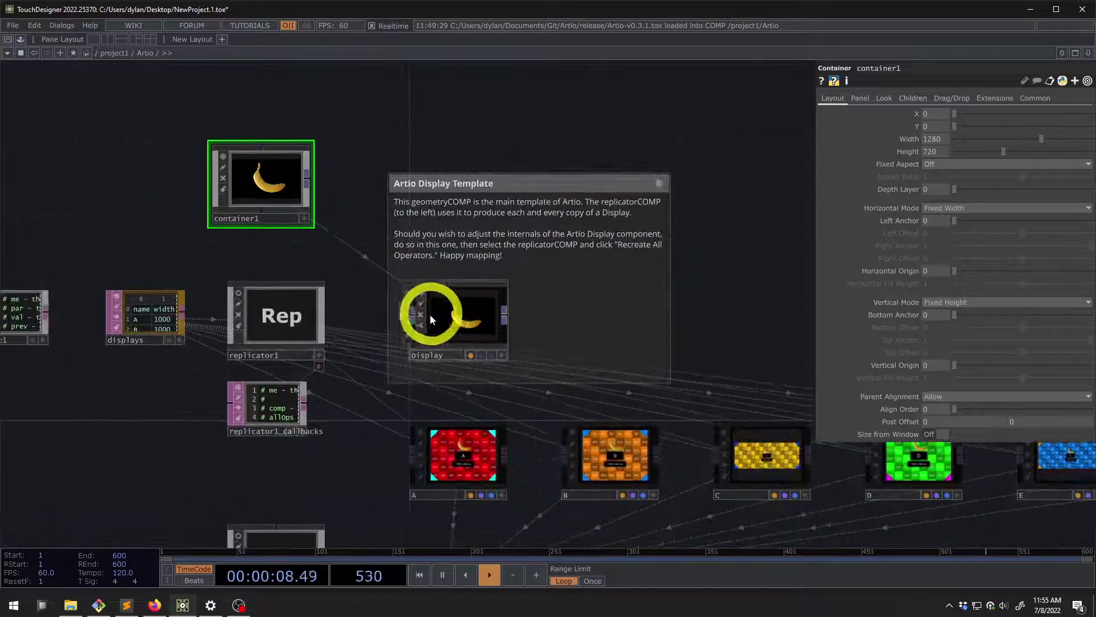
pyautogui.scroll(2, 268, 181)
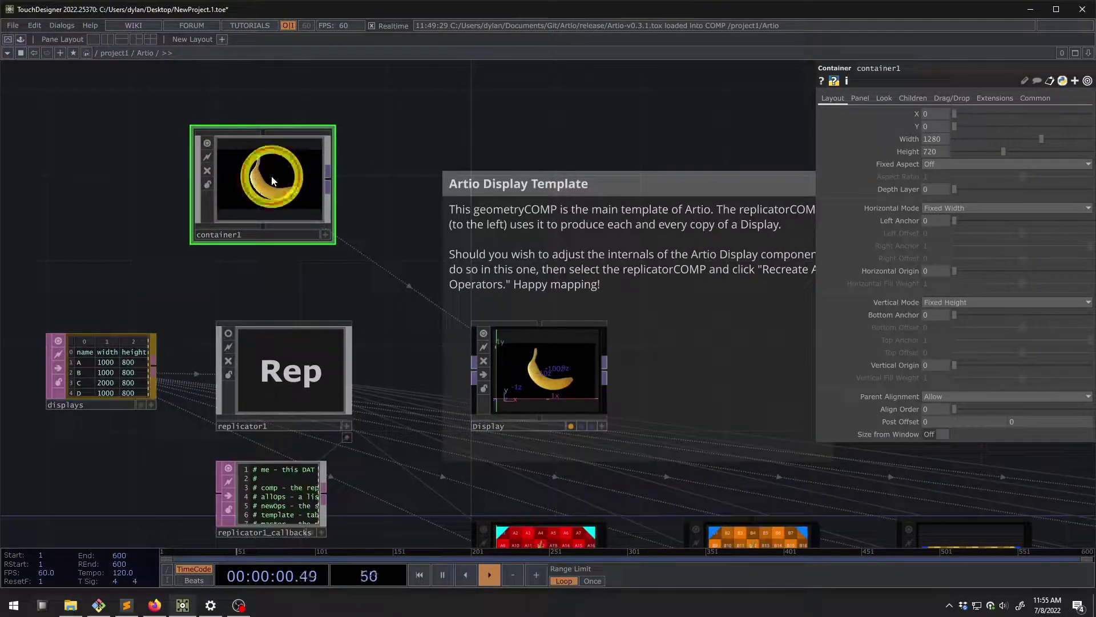
pyautogui.press('Delete')
# Set the Display template's Content Source back to Pixel Map, leaving Content COMP empty
pyautogui.click(543, 367)
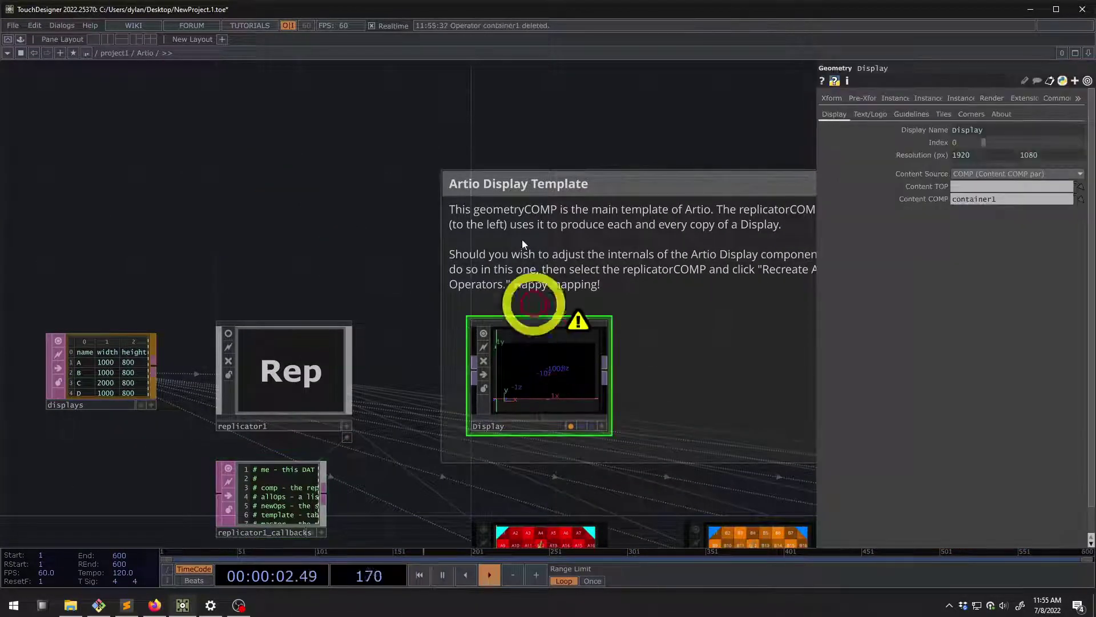
pyautogui.click(908, 221)
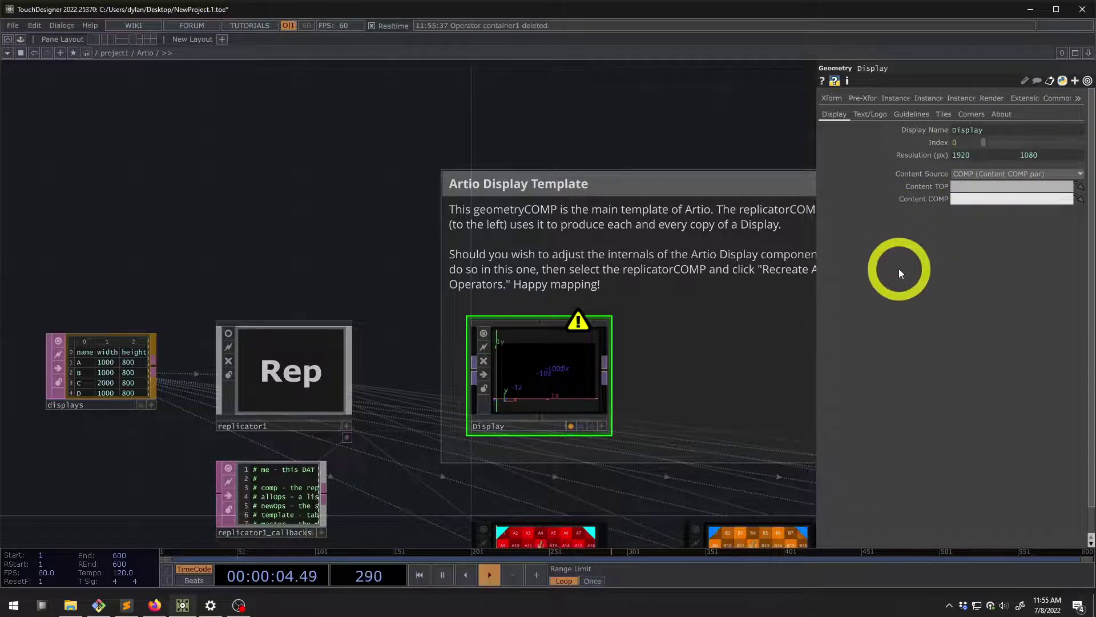
pyautogui.click(976, 173)
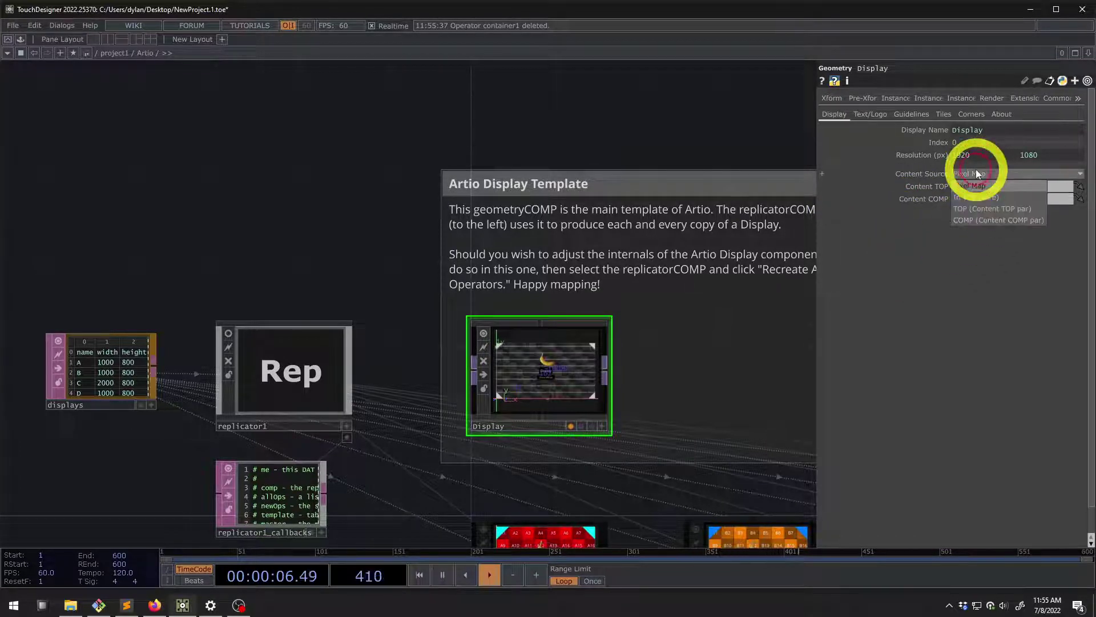
pyautogui.click(975, 173)
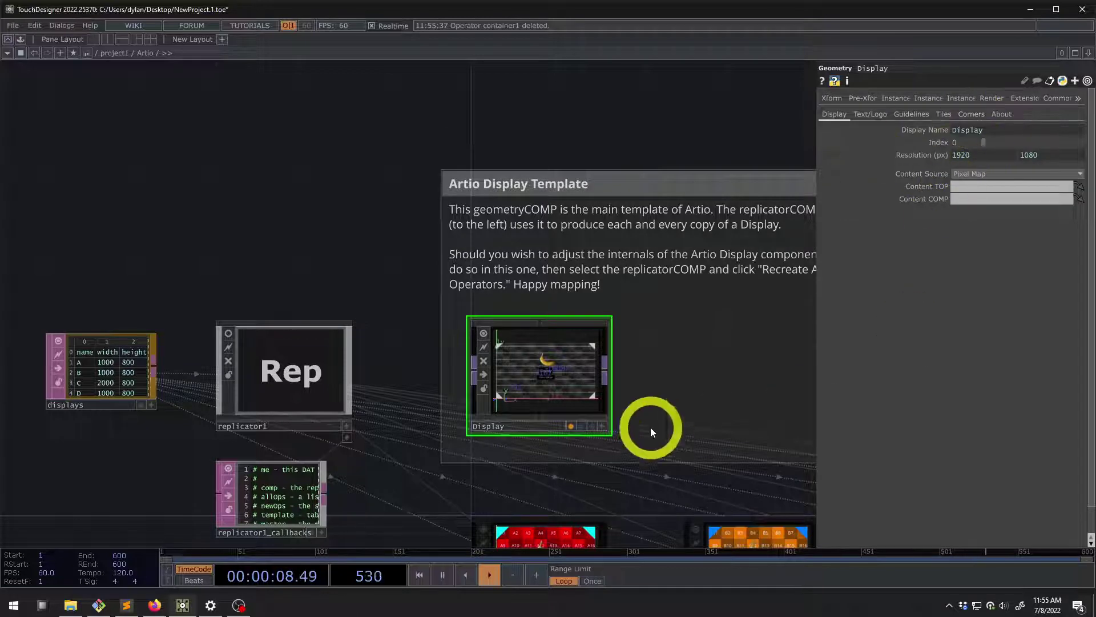
pyautogui.scroll(-5, 546, 320)
pyautogui.scroll(5, 402, 269)
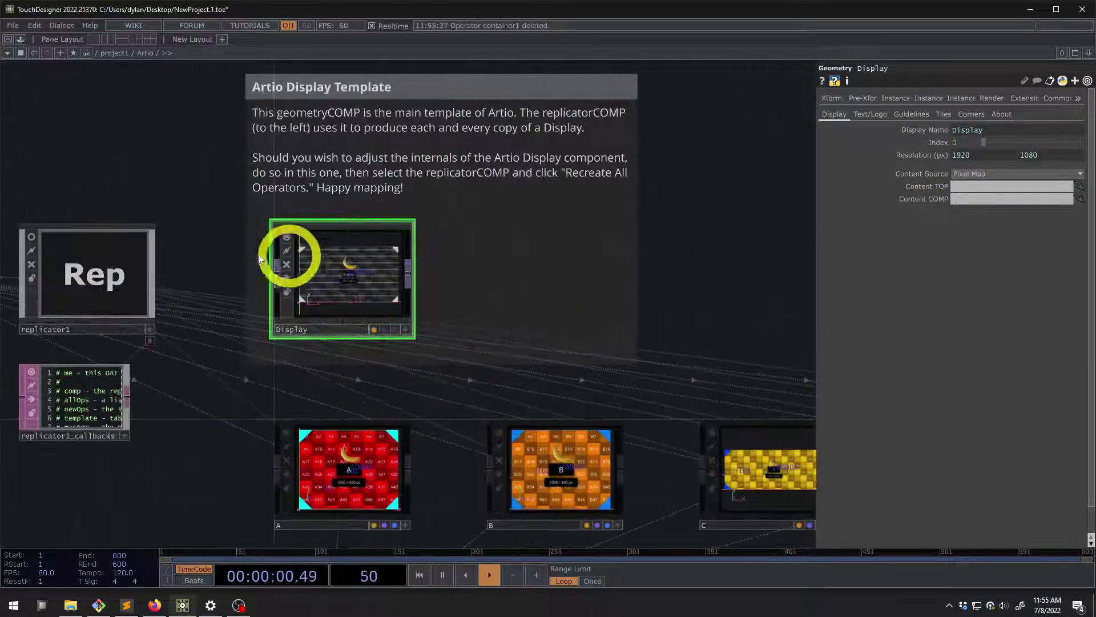
pyautogui.moveTo(198, 150); pyautogui.dragTo(197, 223)
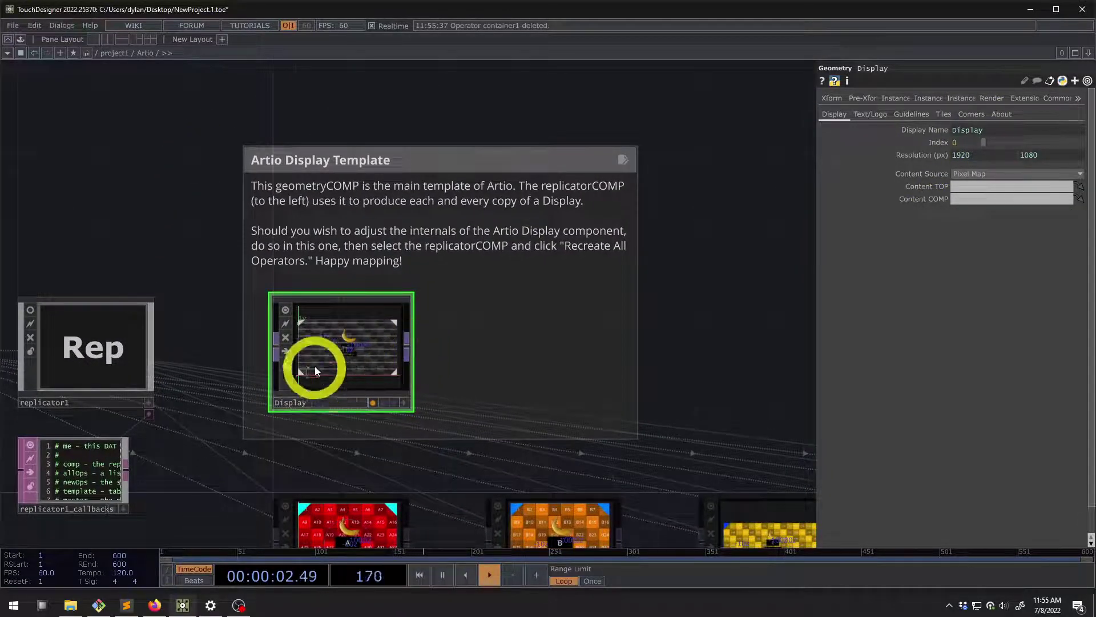
pyautogui.scroll(-4, 316, 370)
pyautogui.scroll(4, 335, 448)
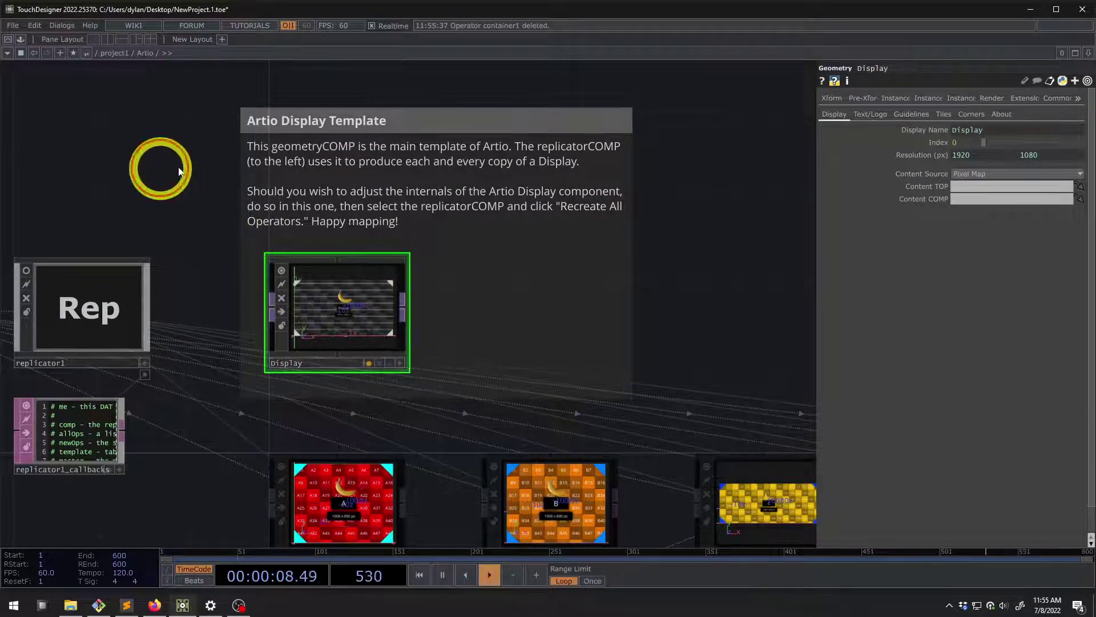
pyautogui.scroll(-5, 441, 318)
pyautogui.scroll(8, 411, 416)
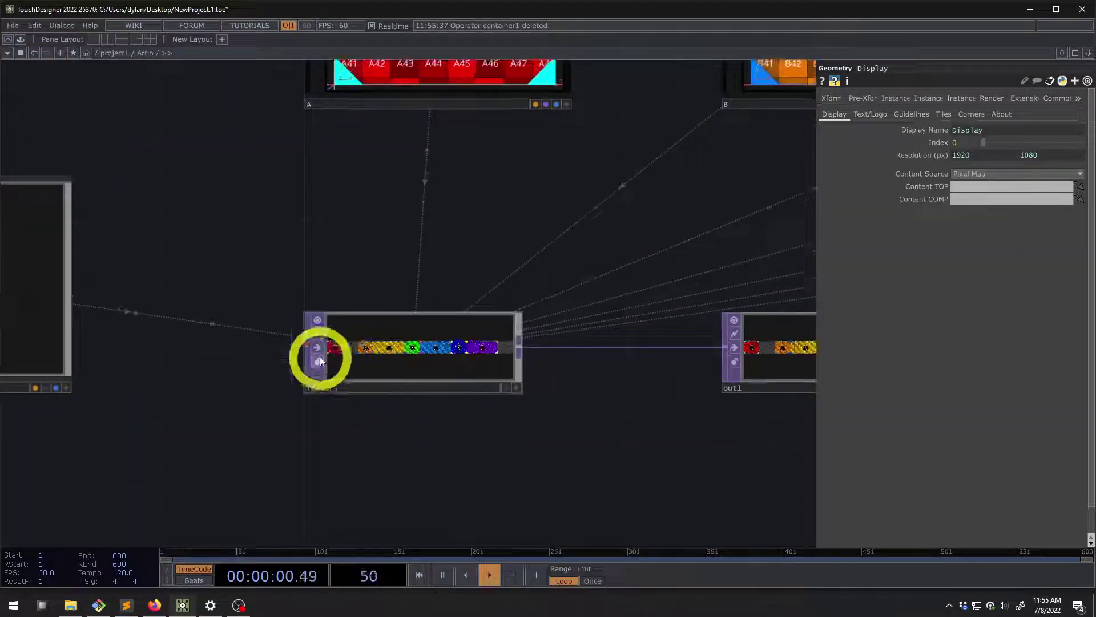
# Select render1 and check its output settings in the network
pyautogui.scroll(6, 321, 361)
pyautogui.scroll(-8, 448, 355)
pyautogui.click(365, 369)
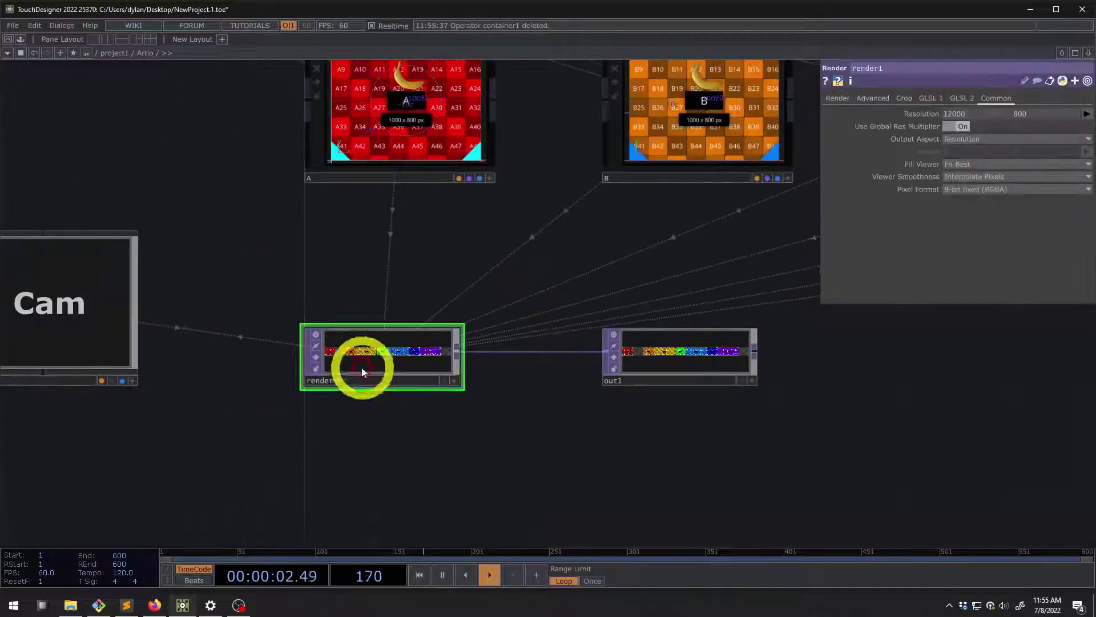
pyautogui.scroll(6, 363, 372)
pyautogui.scroll(-5, 223, 368)
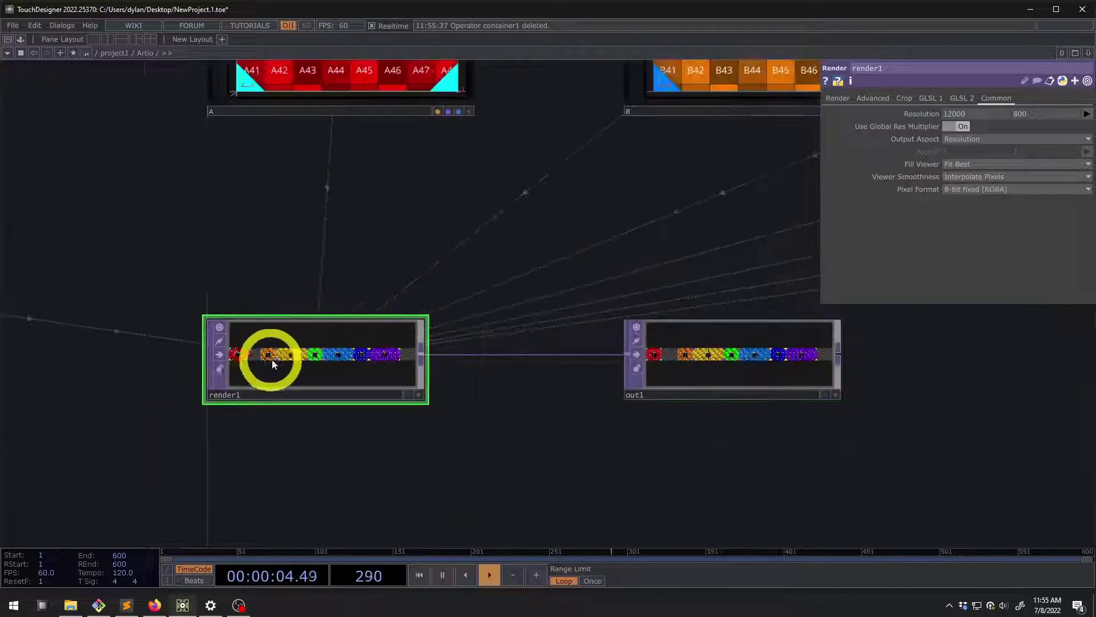
pyautogui.scroll(3, 273, 364)
pyautogui.scroll(4, 245, 367)
pyautogui.scroll(-2, 317, 374)
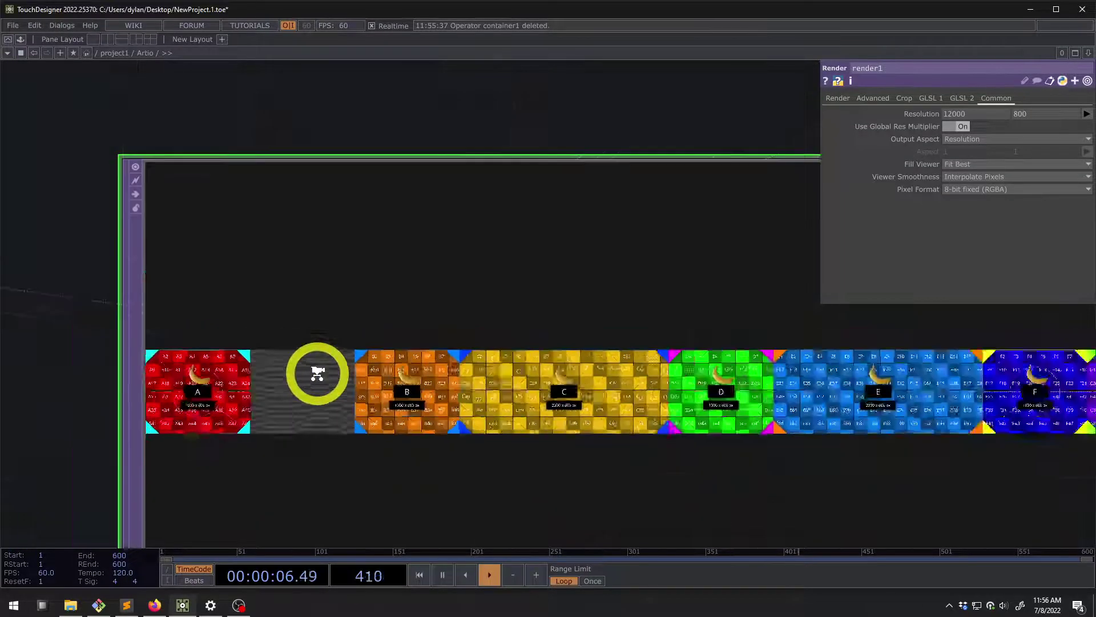
pyautogui.scroll(-5, 313, 371)
pyautogui.scroll(5, 93, 228)
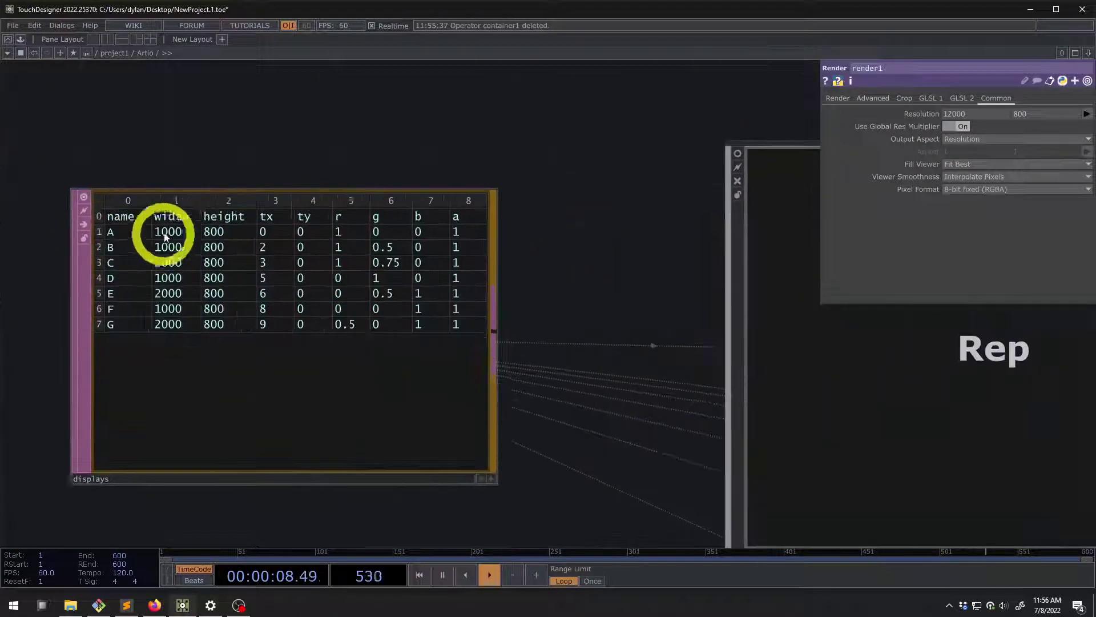
# In the displays table, change display A's width from 1000 to 2000
pyautogui.click(164, 237)
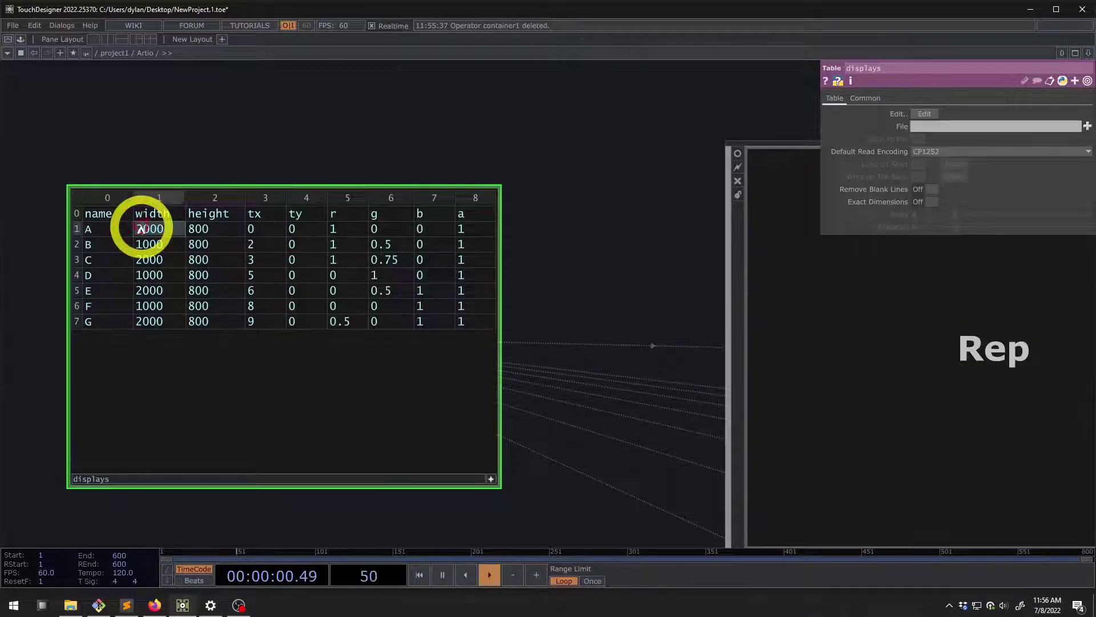
pyautogui.scroll(-6, 192, 150)
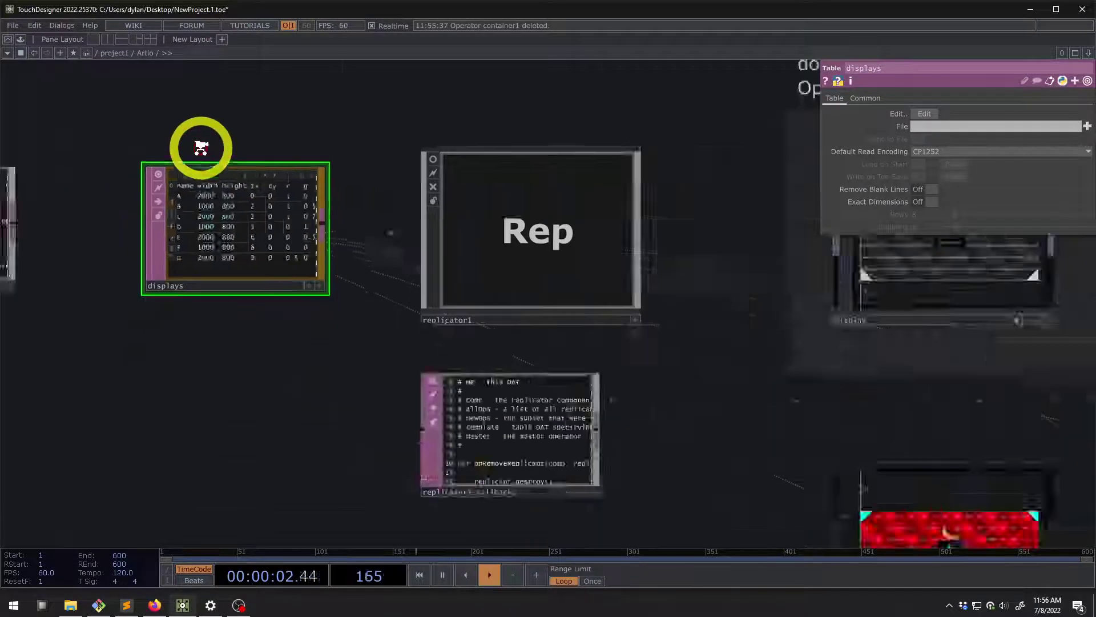
pyautogui.scroll(5, 363, 301)
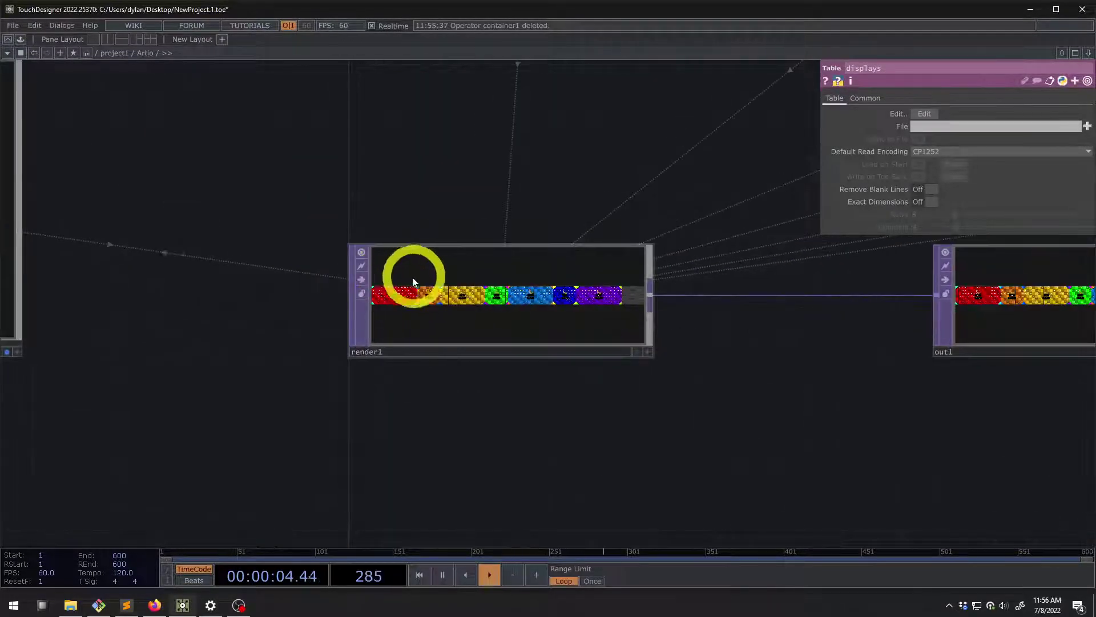
pyautogui.scroll(-8, 414, 281)
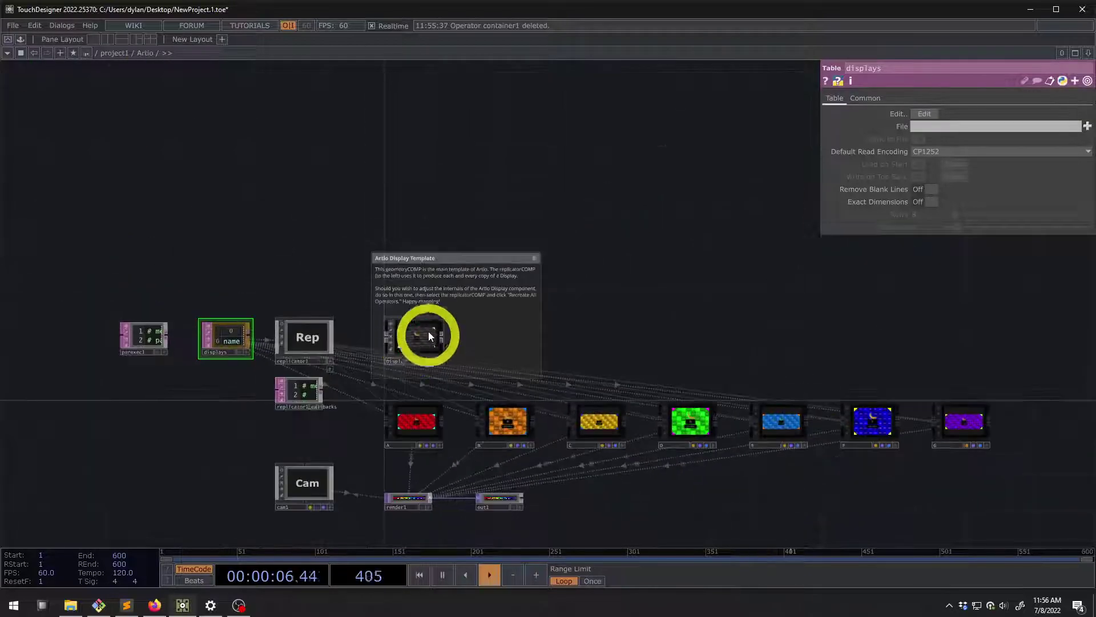
pyautogui.click(429, 335)
pyautogui.scroll(6, 428, 336)
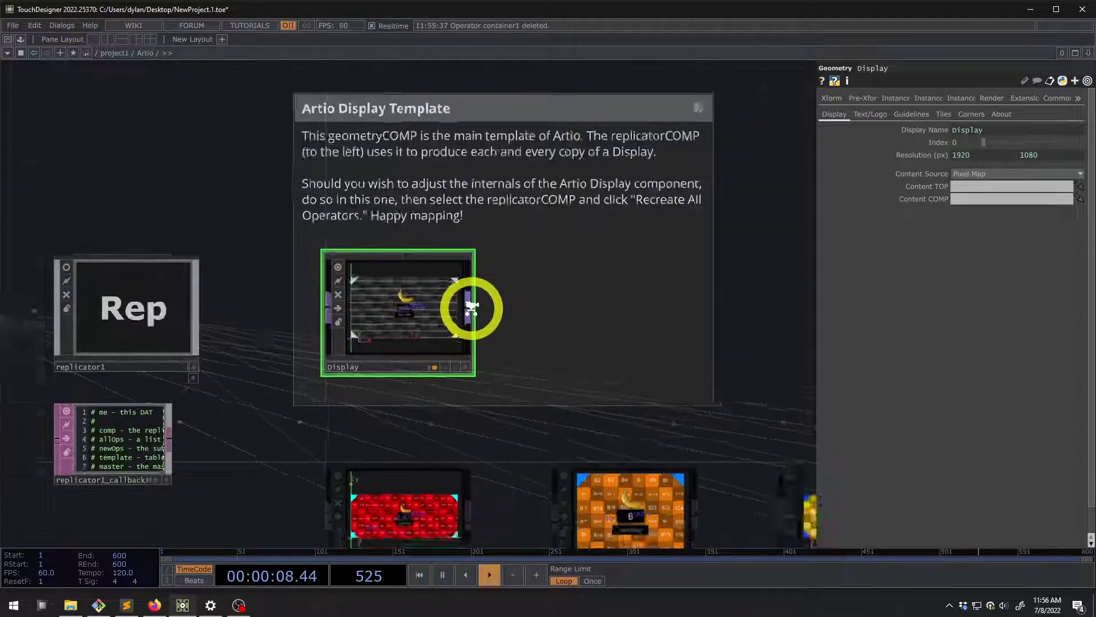
pyautogui.scroll(-3, 468, 309)
pyautogui.rightClick(468, 309)
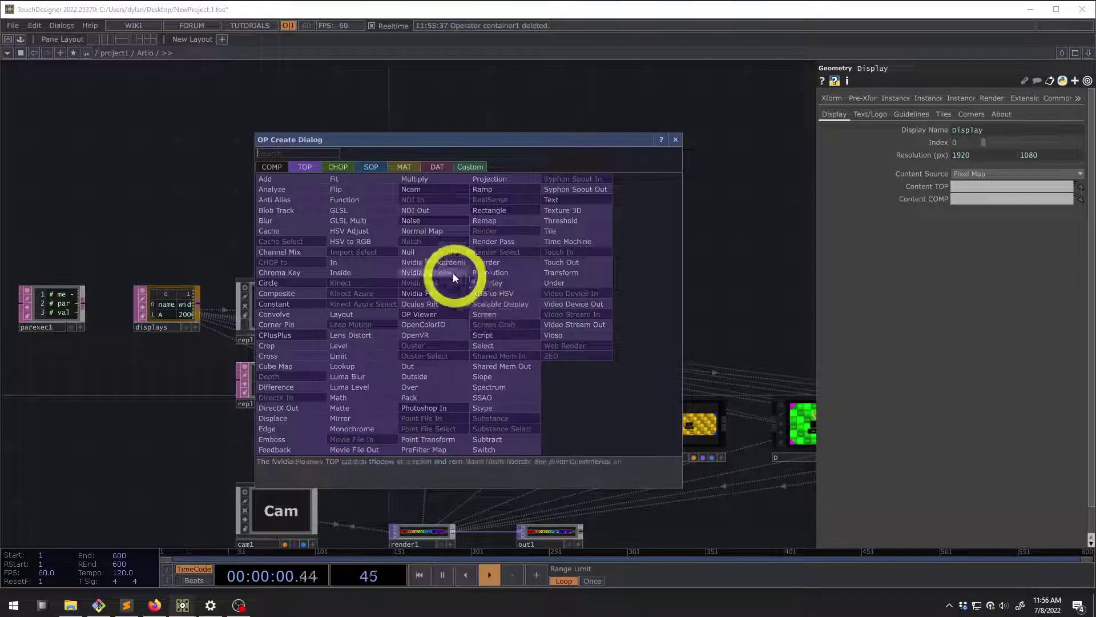
pyautogui.click(429, 250)
pyautogui.click(685, 273)
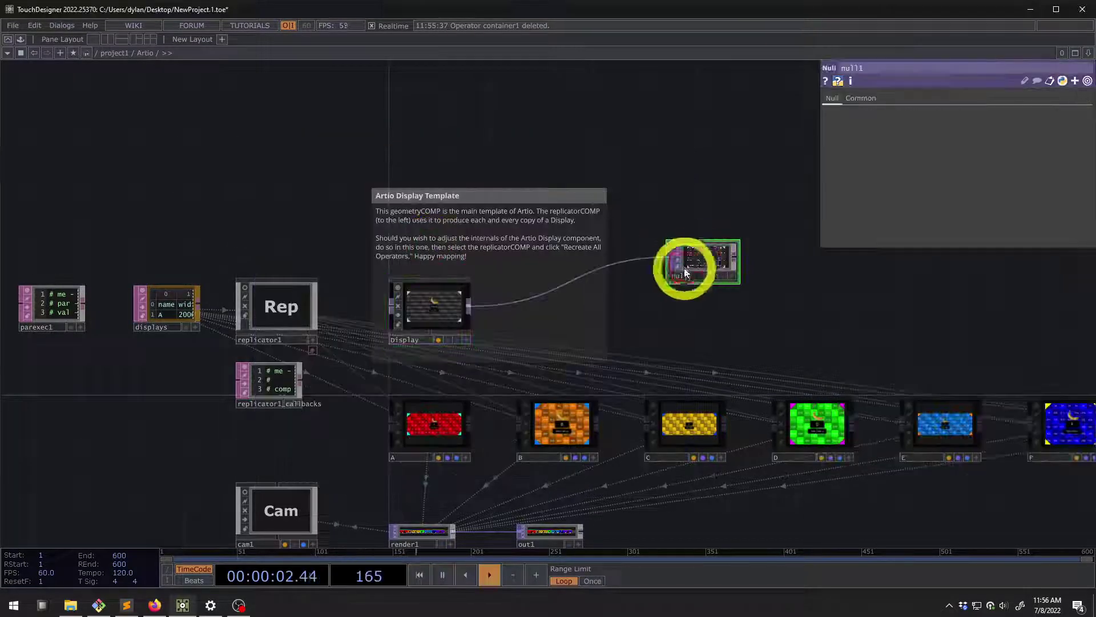
pyautogui.scroll(5, 685, 273)
pyautogui.middleClick(666, 244)
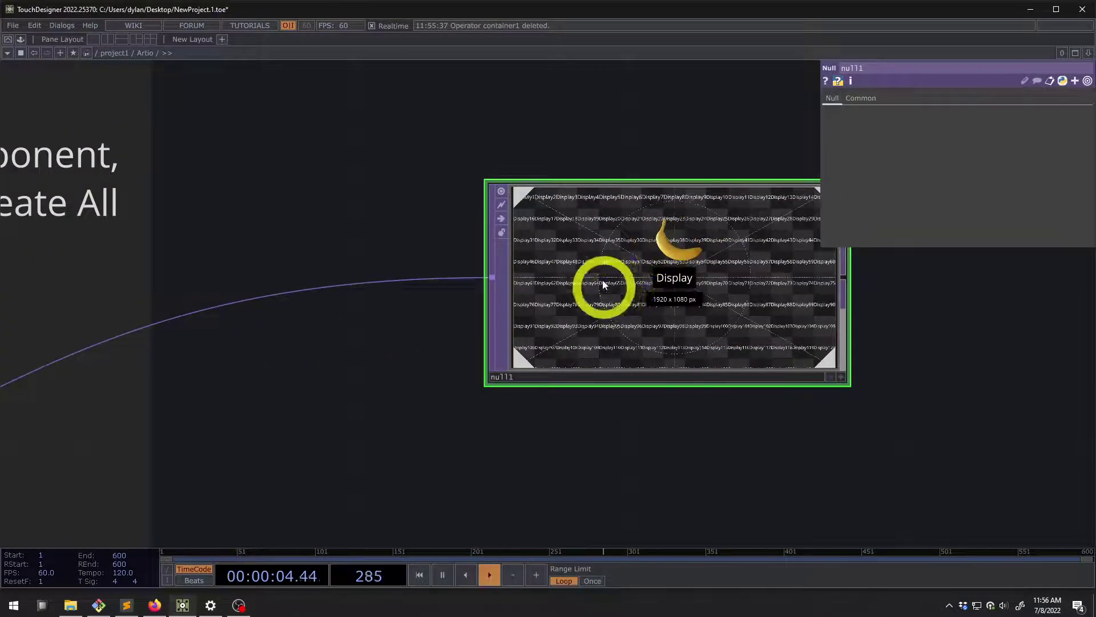
pyautogui.scroll(-4, 604, 284)
pyautogui.scroll(-4, 629, 268)
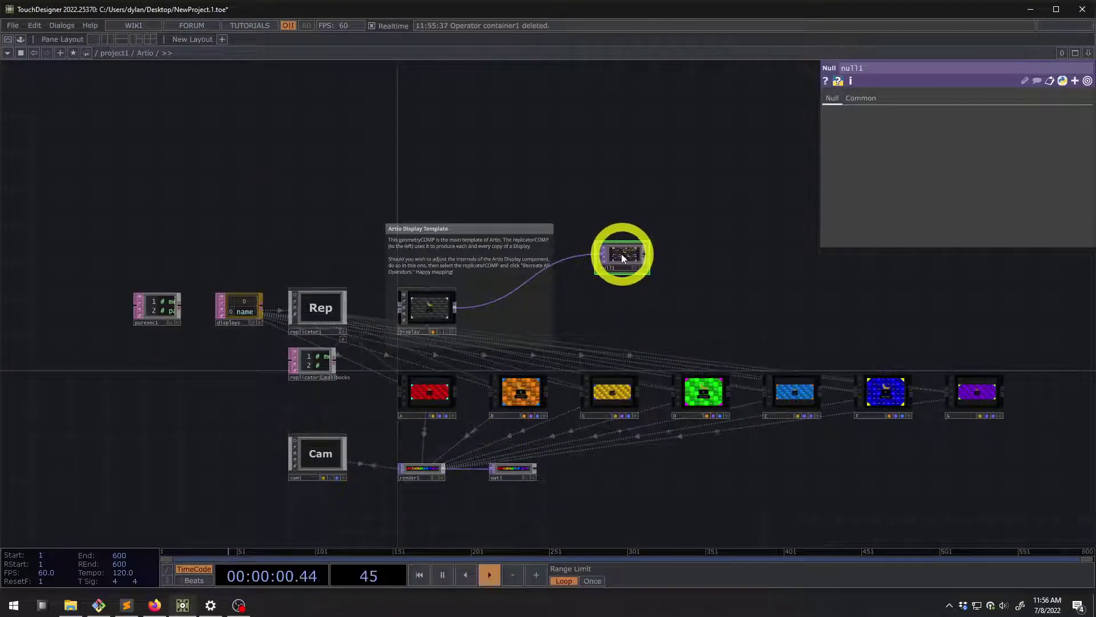
pyautogui.scroll(2, 621, 254)
pyautogui.press('Delete')
pyautogui.moveTo(607, 299); pyautogui.dragTo(671, 120)
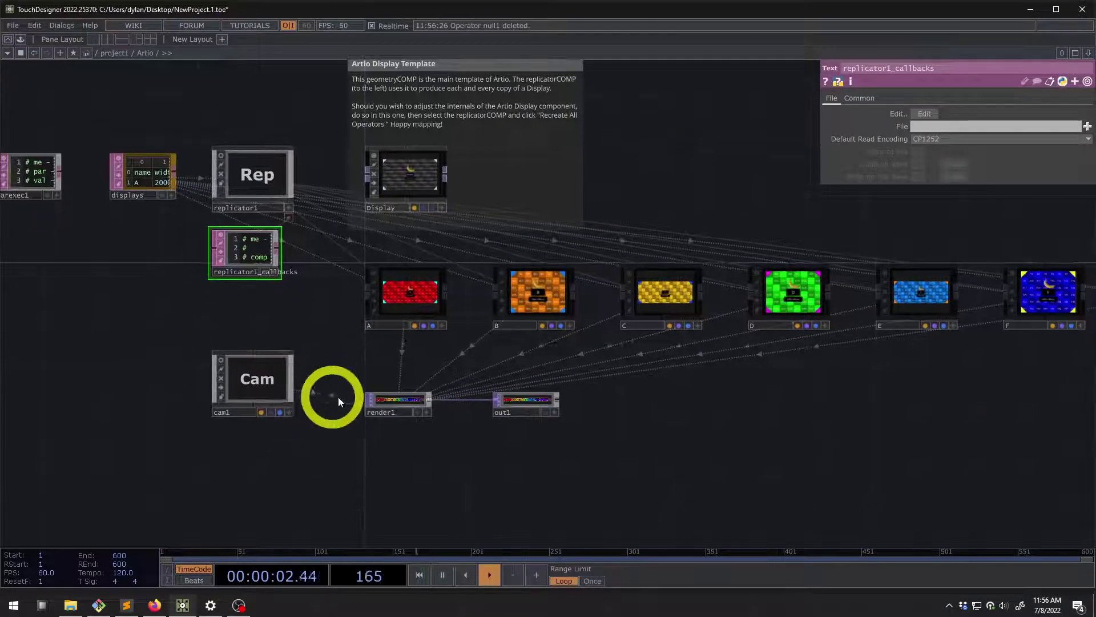
# Show render1's info: a 12000 x 800 Render TOP using 345.60 MB of GPU memory
pyautogui.scroll(3, 408, 403)
pyautogui.click(449, 428)
pyautogui.scroll(2, 465, 411)
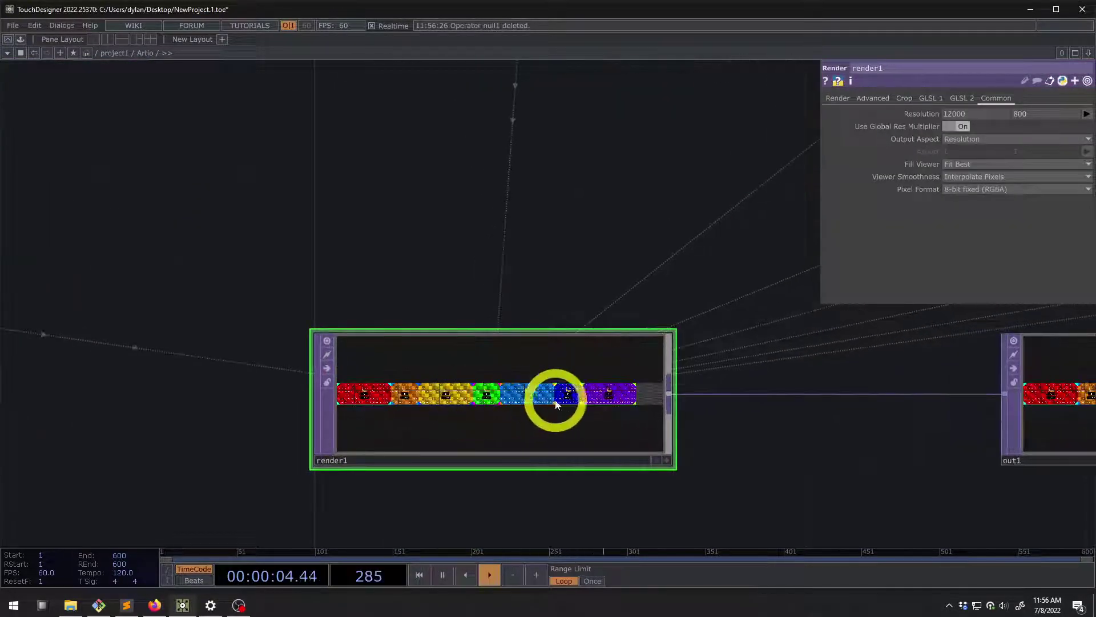
pyautogui.scroll(-4, 457, 402)
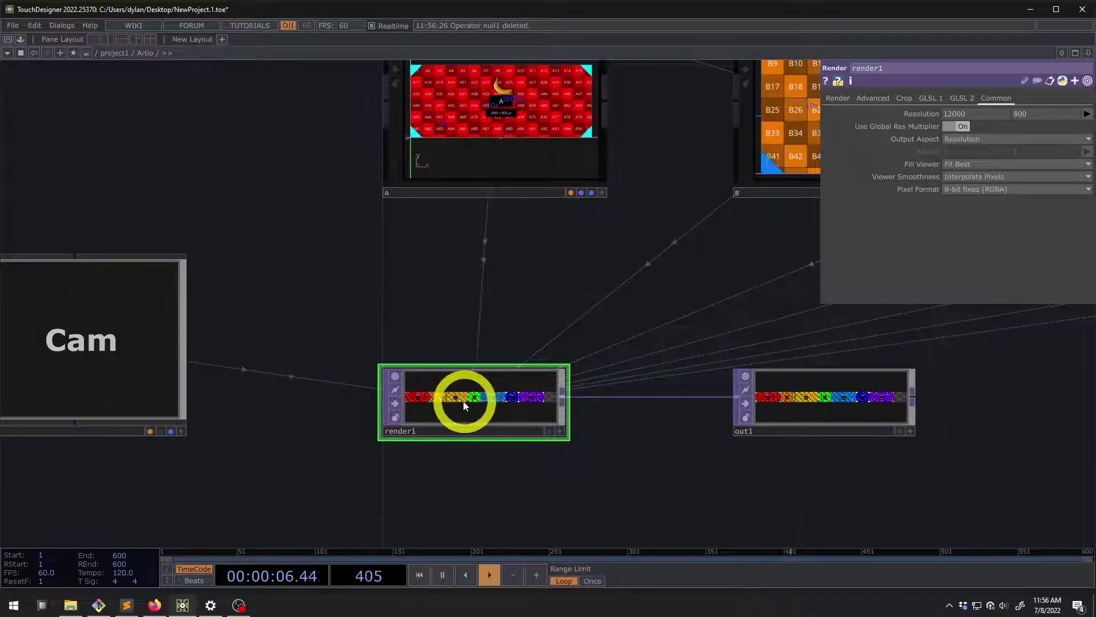
pyautogui.scroll(3, 458, 400)
pyautogui.middleClick(459, 401)
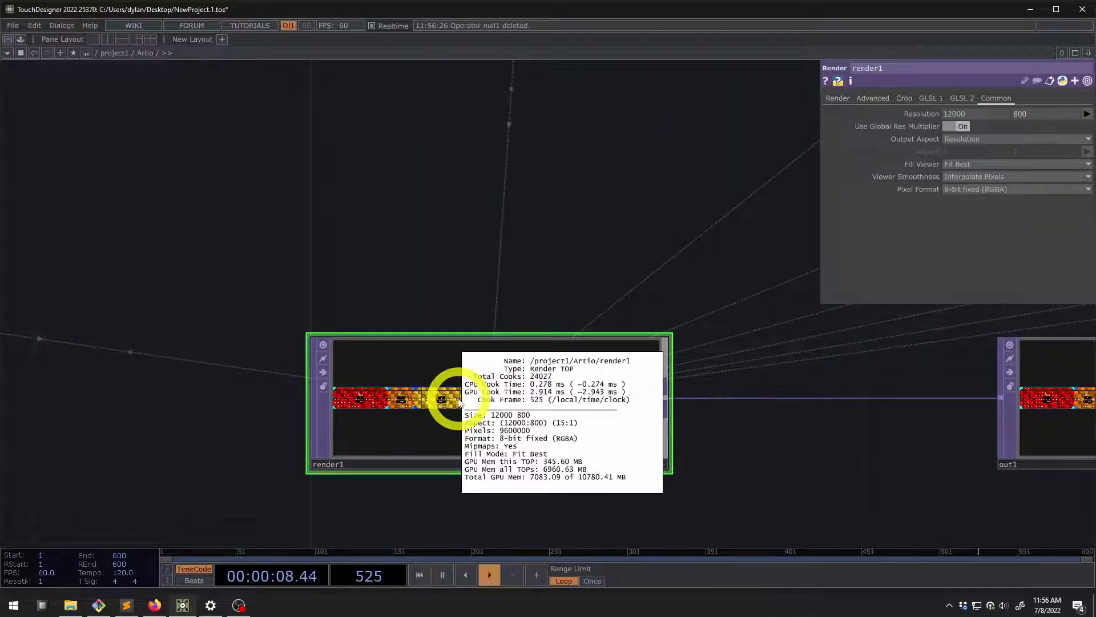
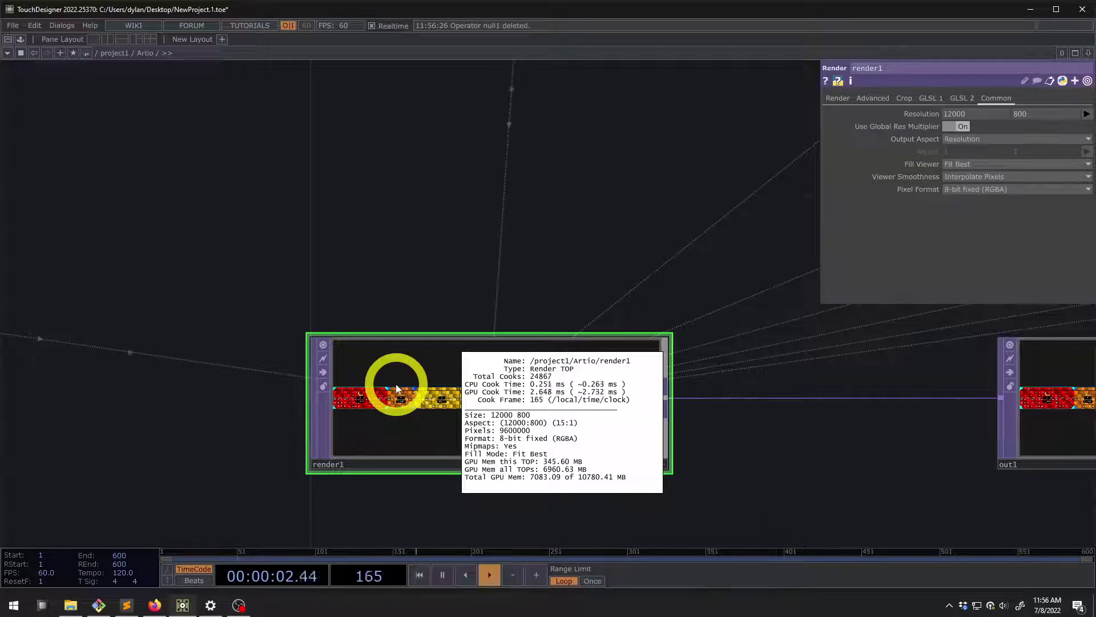
# Pan across display nodes C and D and recheck render1's resolution and GPU memory
pyautogui.moveTo(397, 388); pyautogui.dragTo(416, 361, button='middle')
pyautogui.scroll(-5, 416, 365)
pyautogui.middleClick(419, 371)
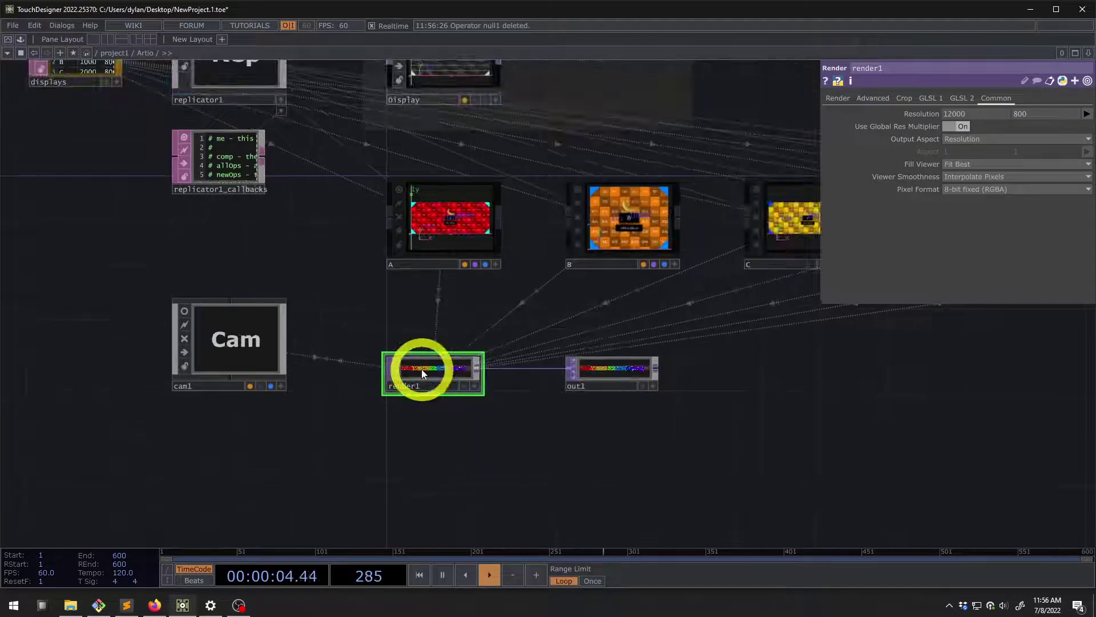
pyautogui.scroll(5, 421, 371)
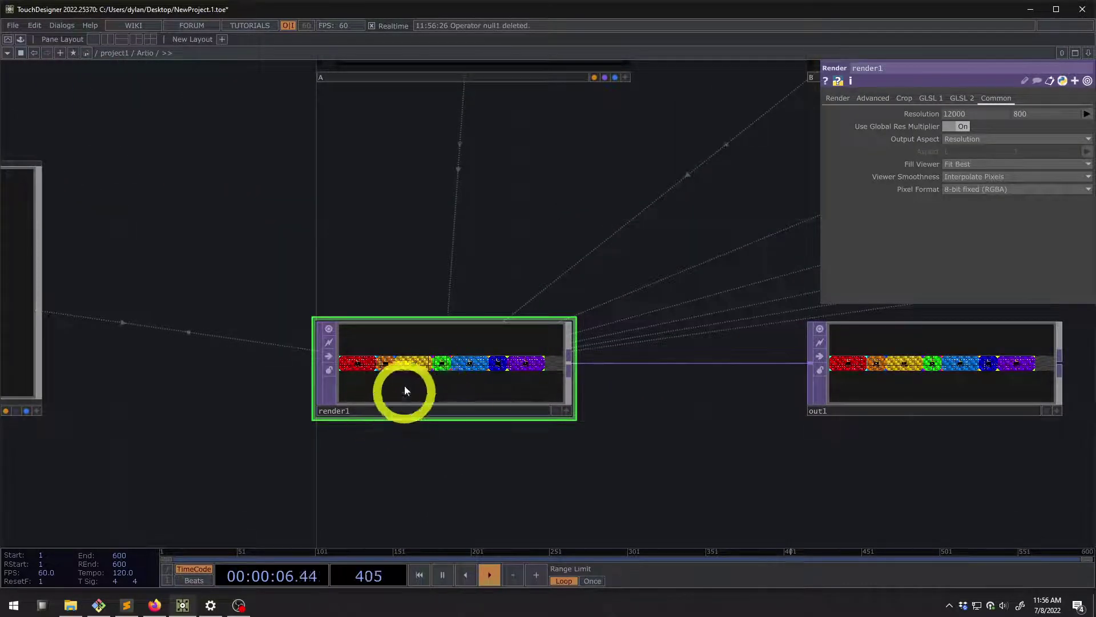
pyautogui.scroll(-6, 404, 391)
pyautogui.scroll(4, 391, 271)
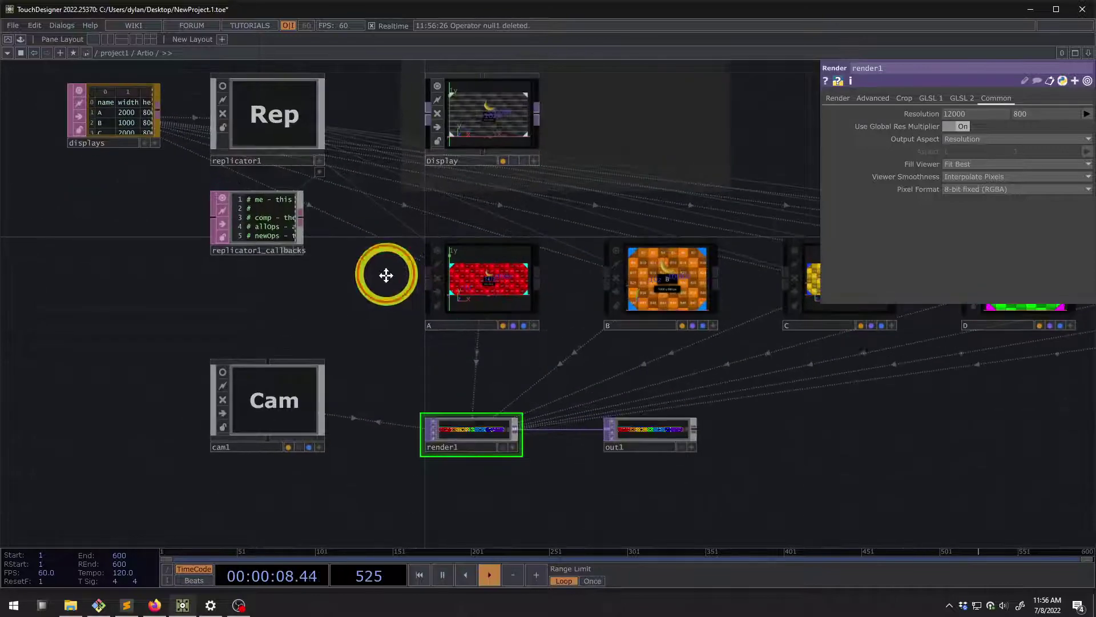
pyautogui.moveTo(386, 275); pyautogui.dragTo(366, 325)
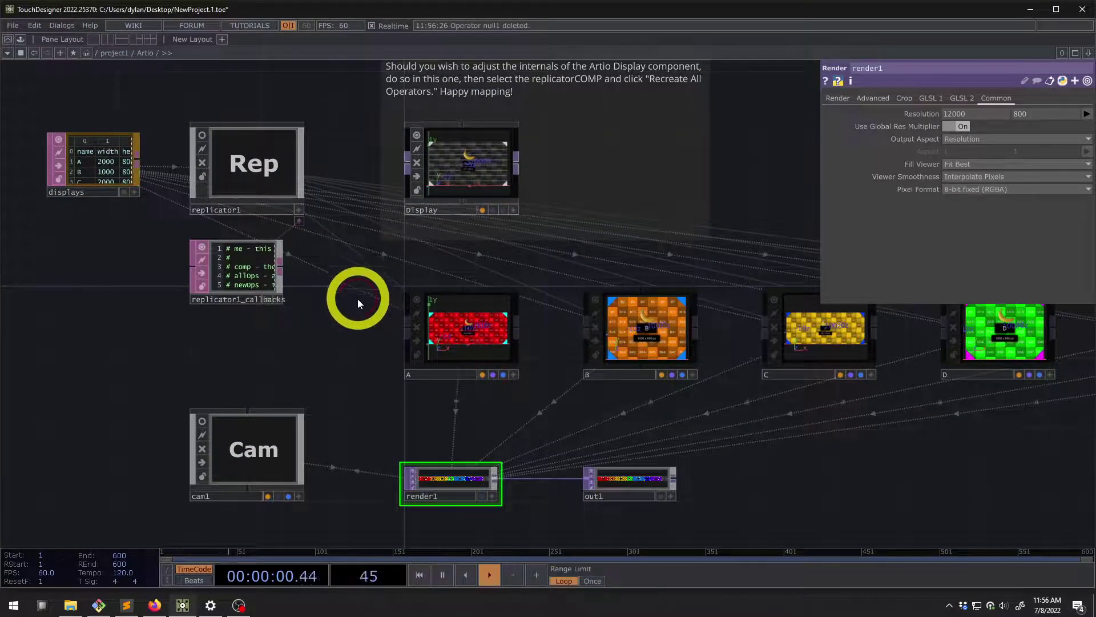
pyautogui.scroll(-5, 351, 325)
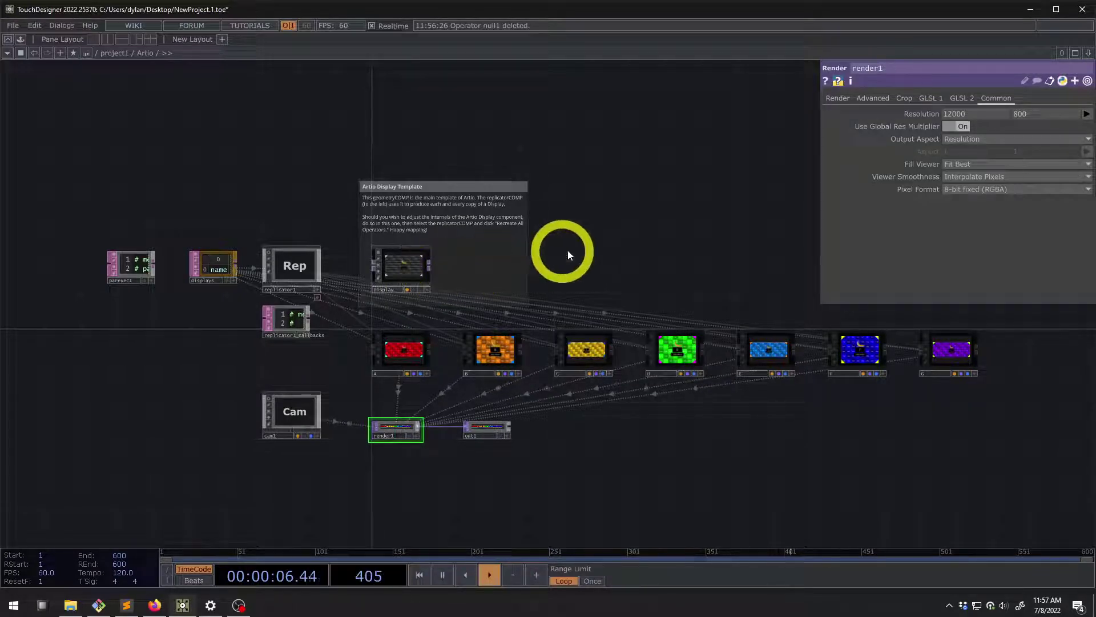
pyautogui.moveTo(458, 255); pyautogui.dragTo(436, 274)
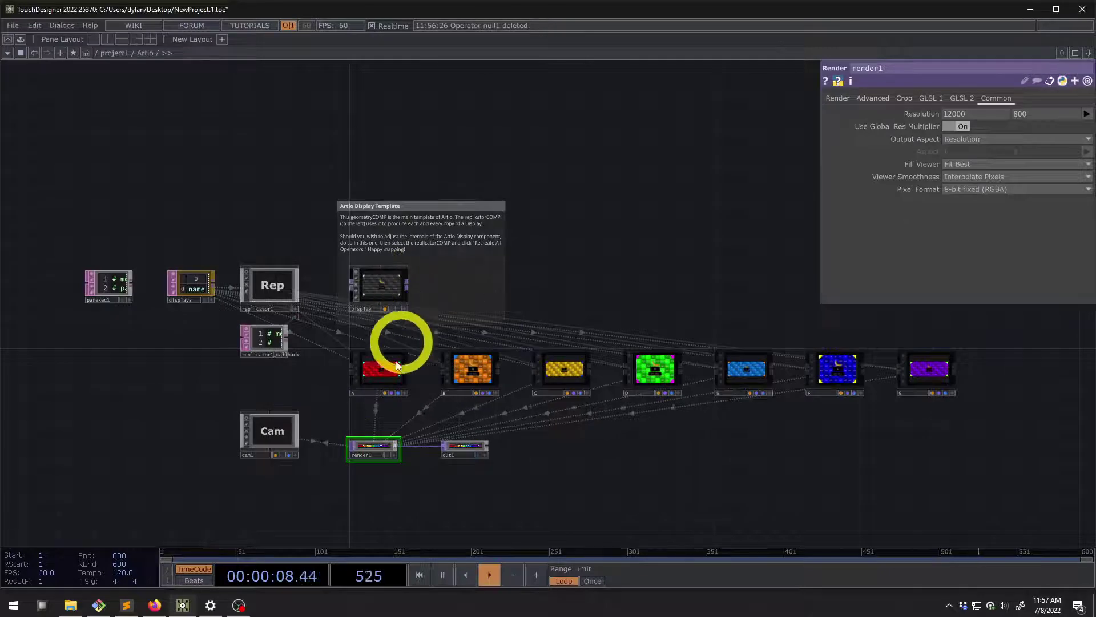
pyautogui.scroll(5, 360, 453)
pyautogui.middleClick(393, 449)
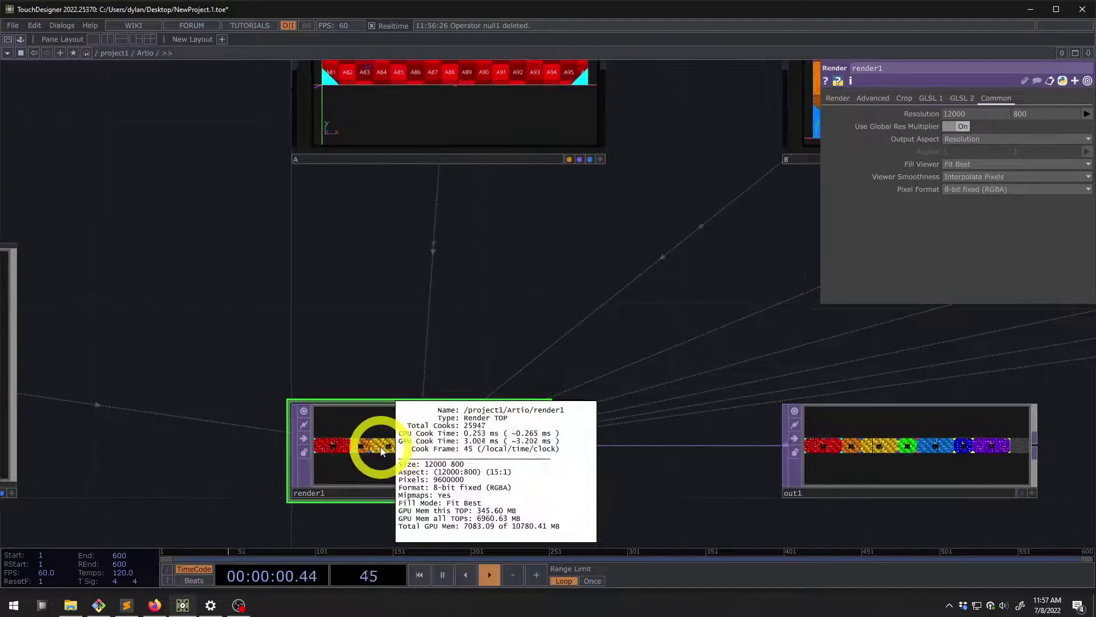
pyautogui.scroll(-5, 379, 448)
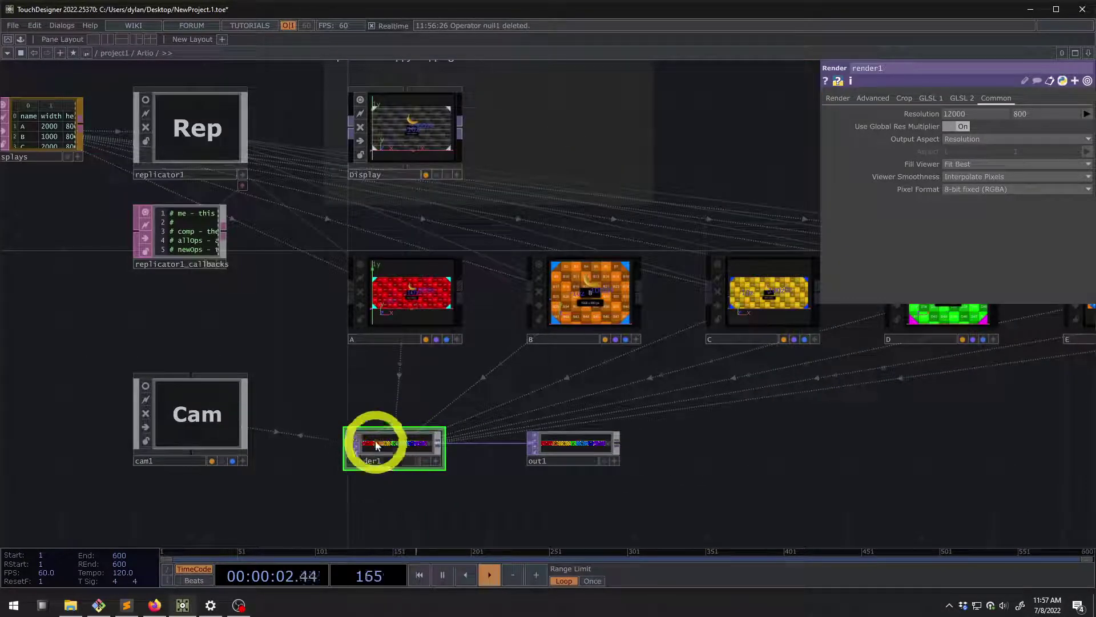
pyautogui.scroll(2, 375, 441)
# Select display A, then the Display template, and show its Text/Logo settings
pyautogui.click(431, 261)
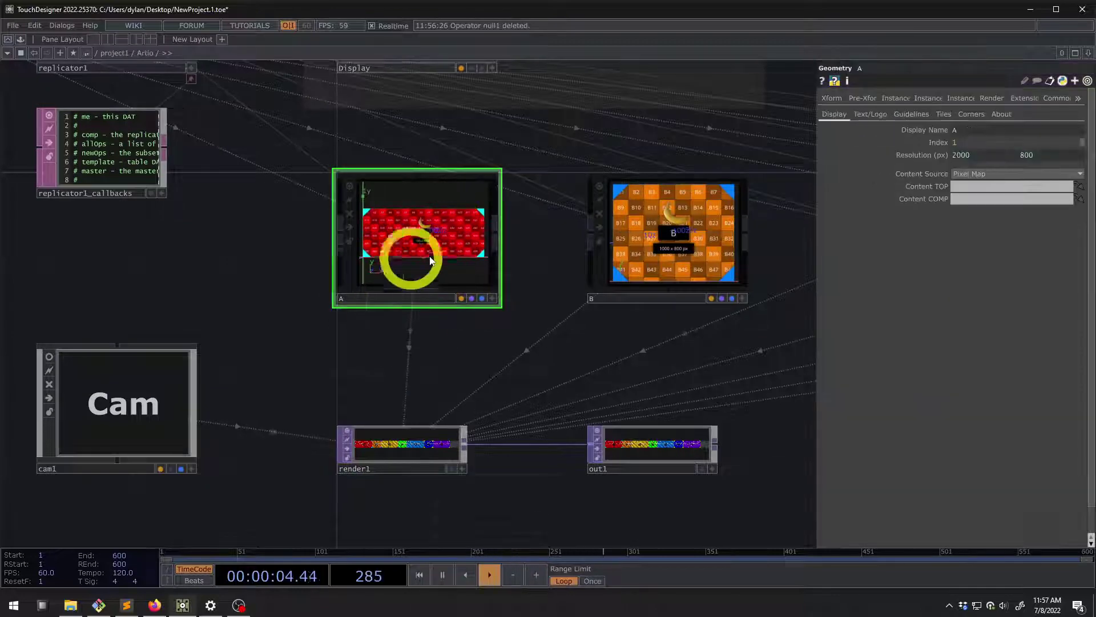
pyautogui.scroll(4, 343, 208)
pyautogui.click(486, 144)
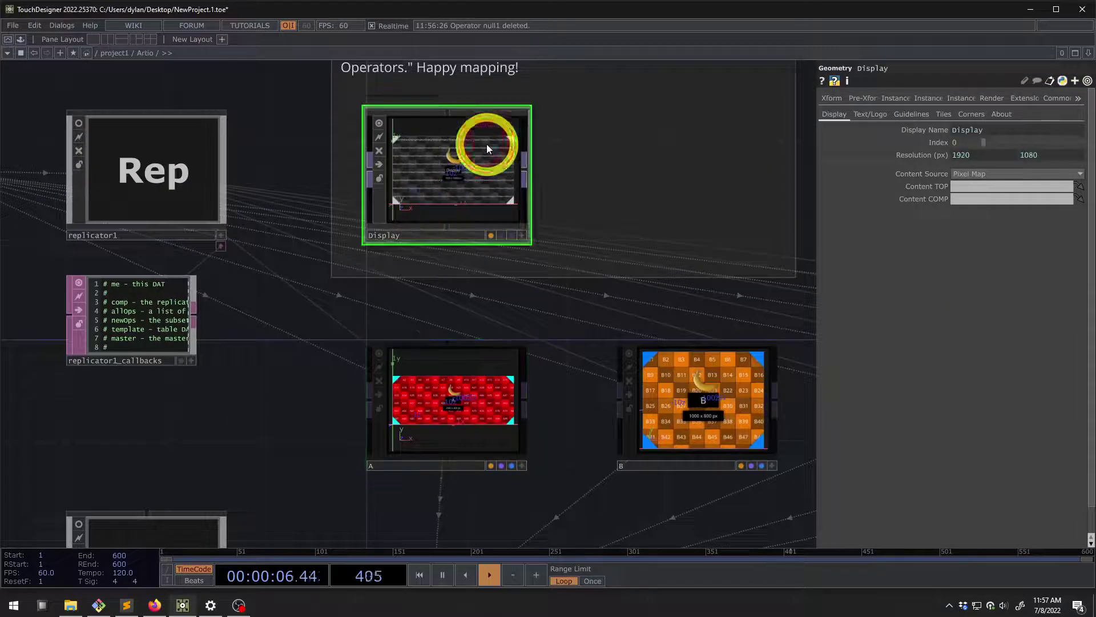
pyautogui.scroll(2, 480, 253)
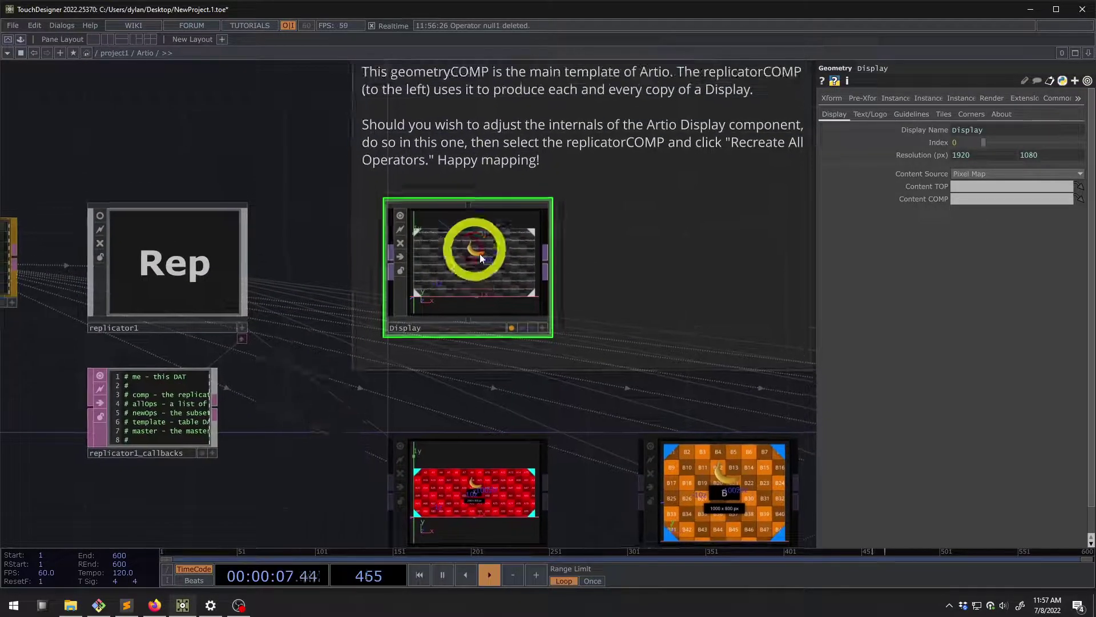
pyautogui.click(874, 113)
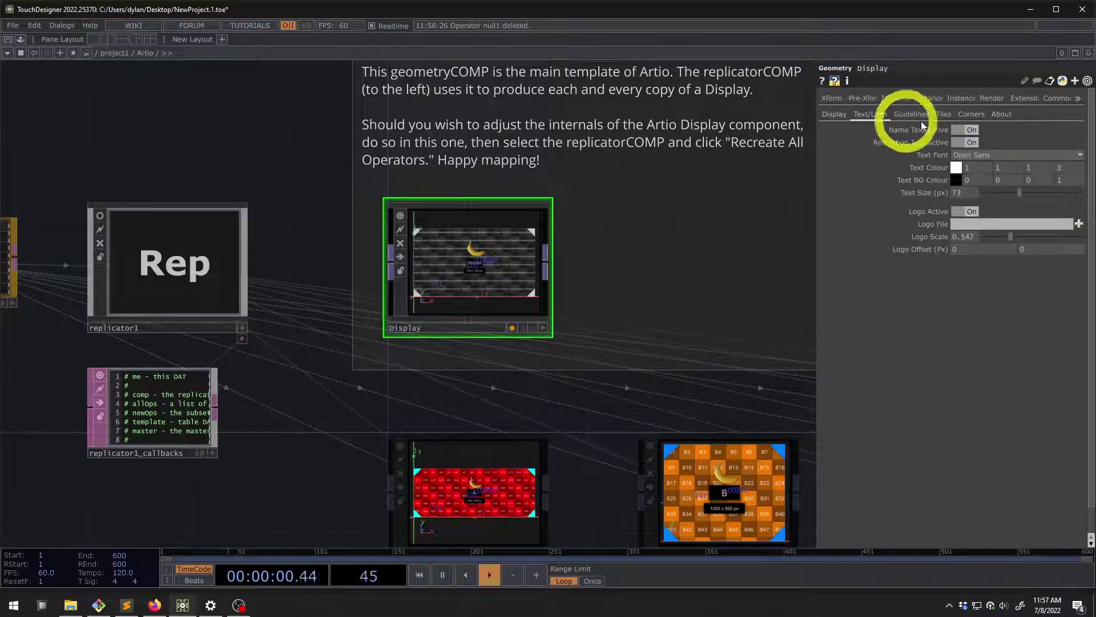
# Zoom into the Display template's 1920 × 1080 test pattern and bring up its Tiles settings
pyautogui.scroll(5, 446, 269)
pyautogui.scroll(-2, 477, 267)
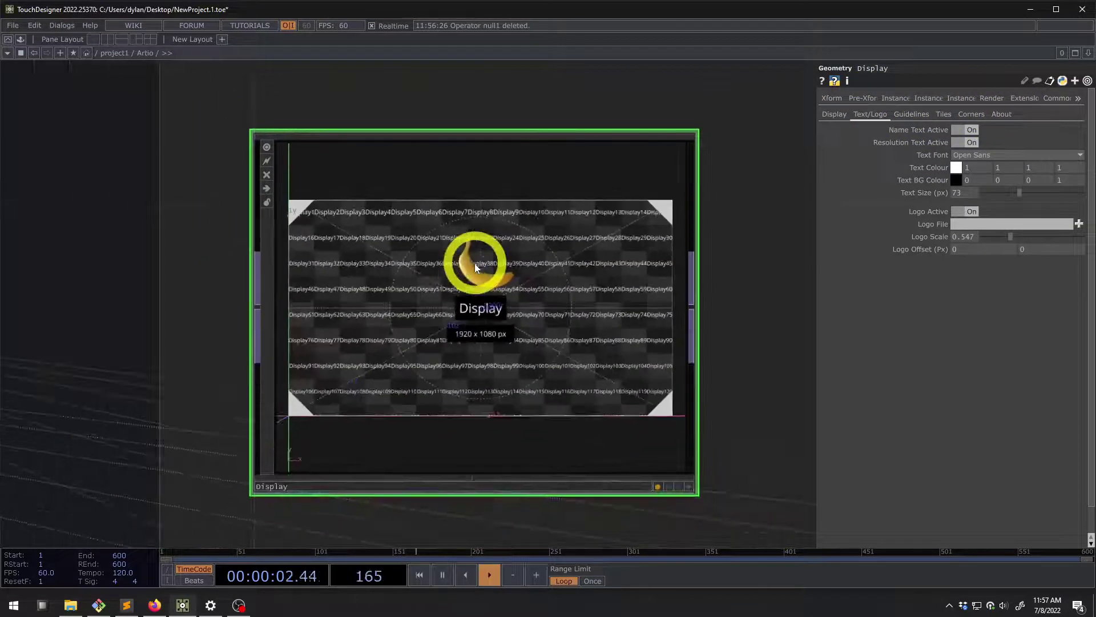
pyautogui.scroll(2, 473, 268)
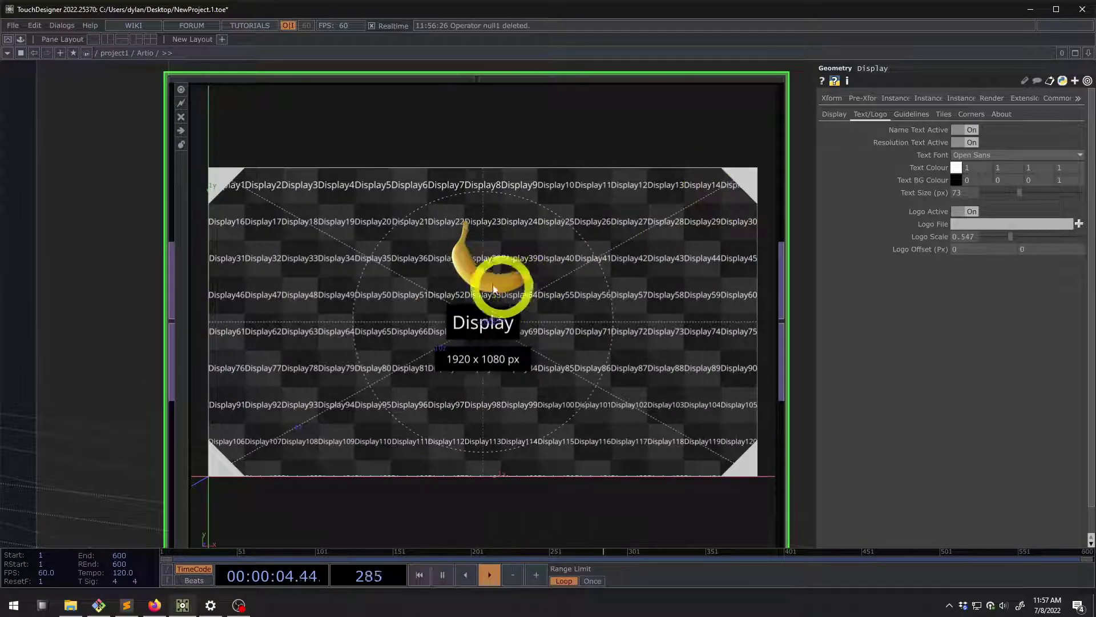
pyautogui.scroll(2, 494, 288)
pyautogui.scroll(-4, 474, 228)
pyautogui.scroll(3, 482, 245)
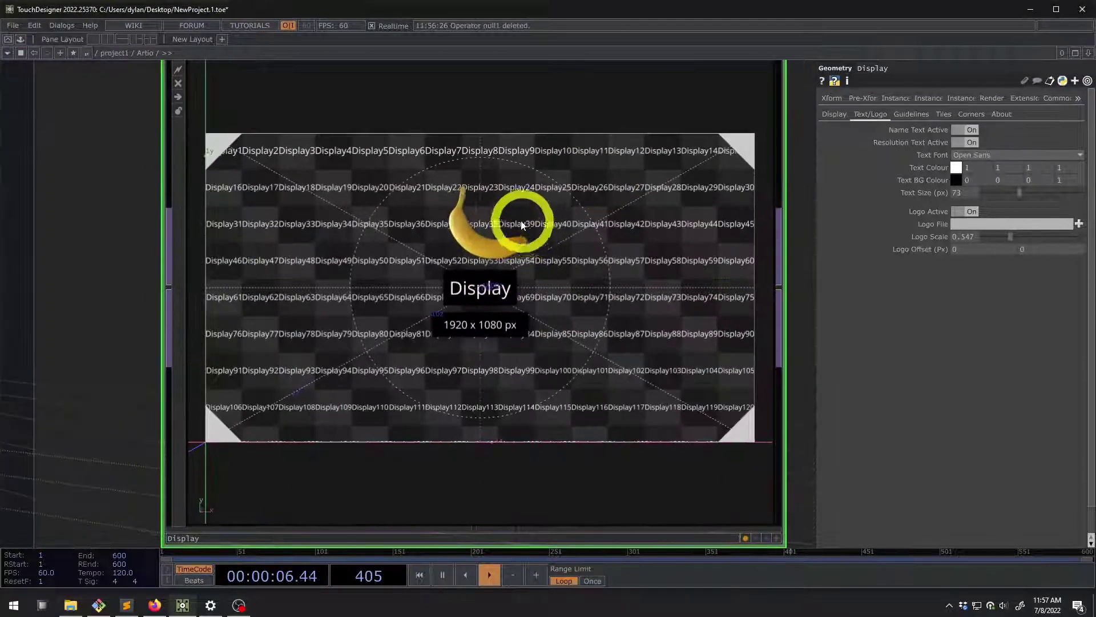
pyautogui.scroll(-3, 452, 244)
pyautogui.scroll(3, 472, 240)
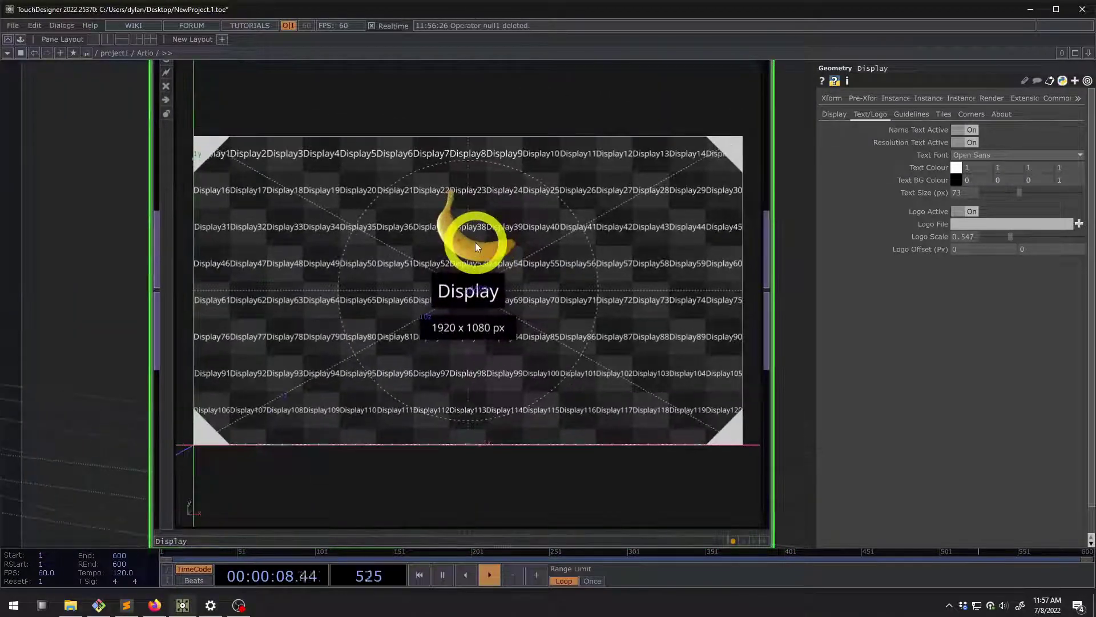
pyautogui.scroll(-5, 605, 257)
pyautogui.scroll(7, 565, 345)
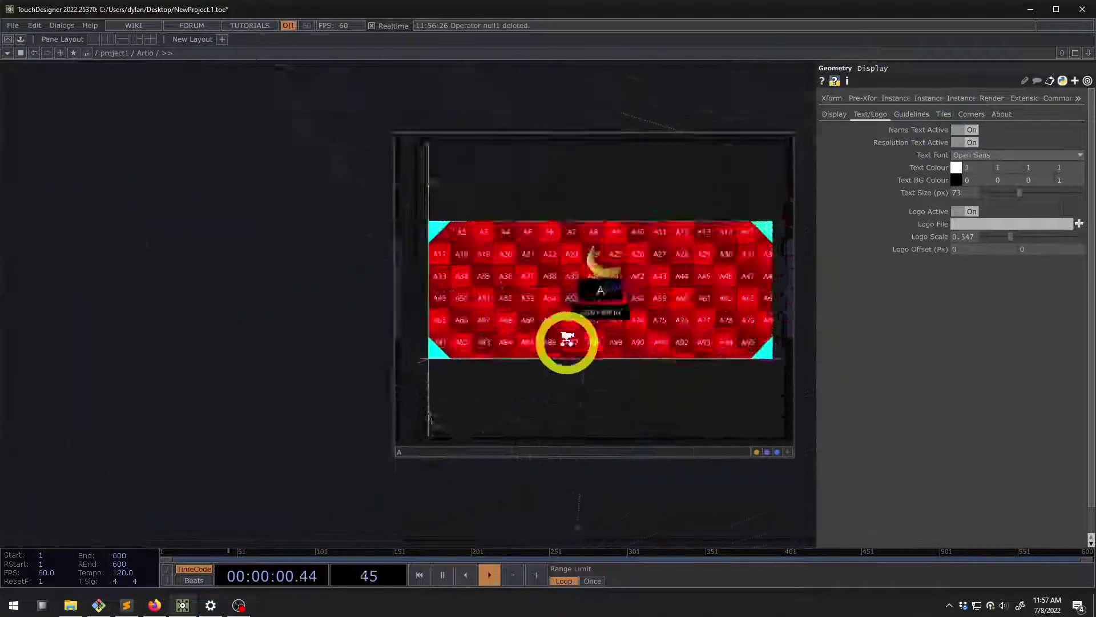
pyautogui.scroll(-5, 616, 252)
pyautogui.scroll(7, 565, 251)
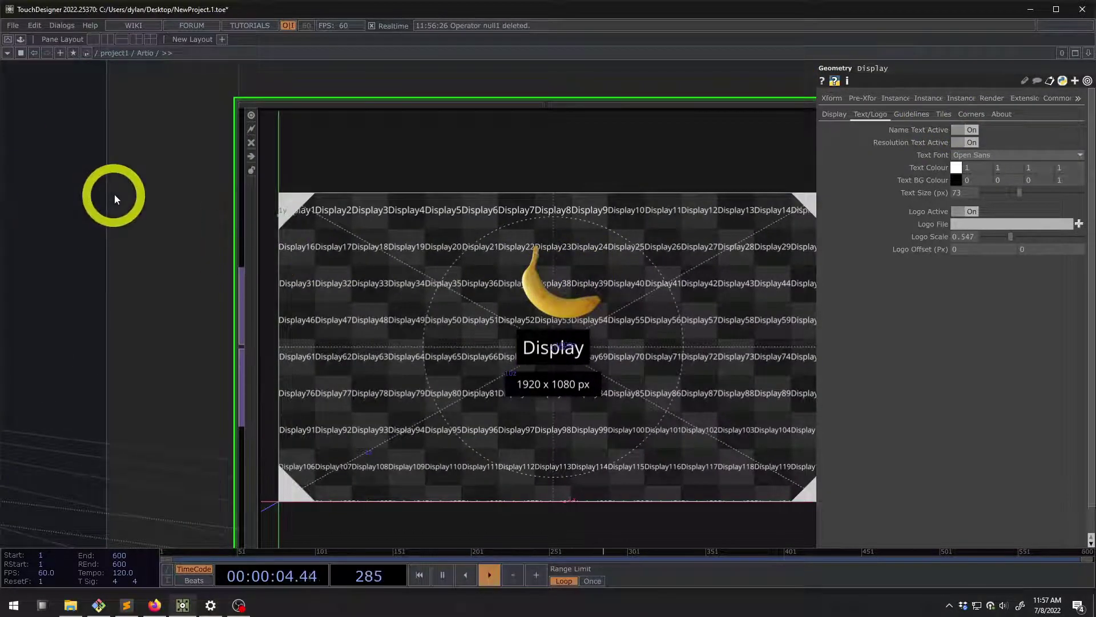
pyautogui.moveTo(114, 195); pyautogui.dragTo(82, 174)
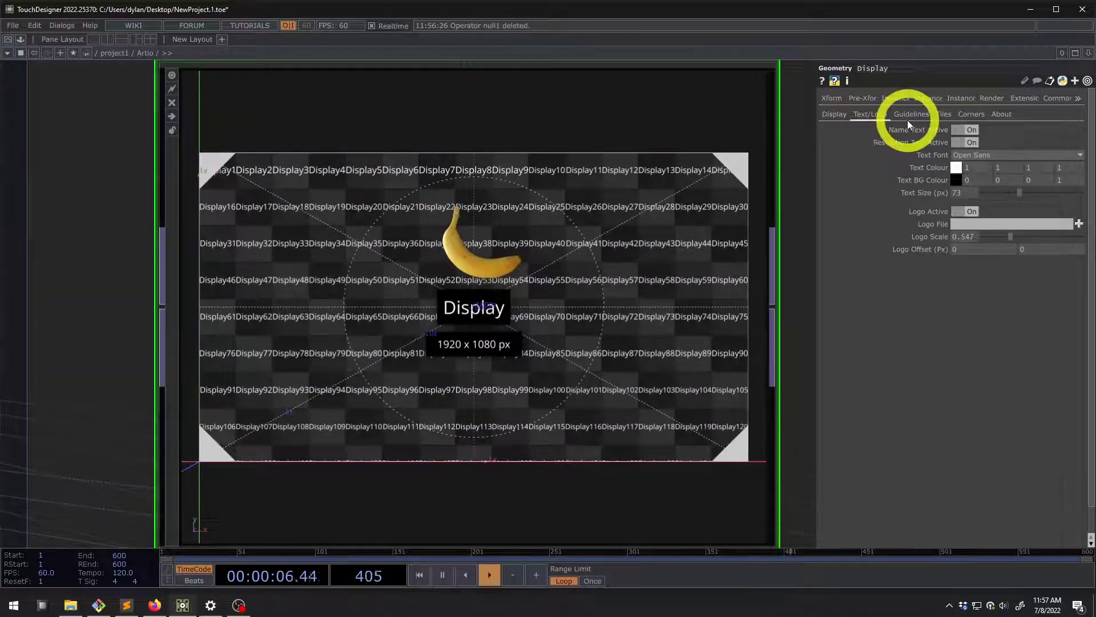
pyautogui.click(944, 114)
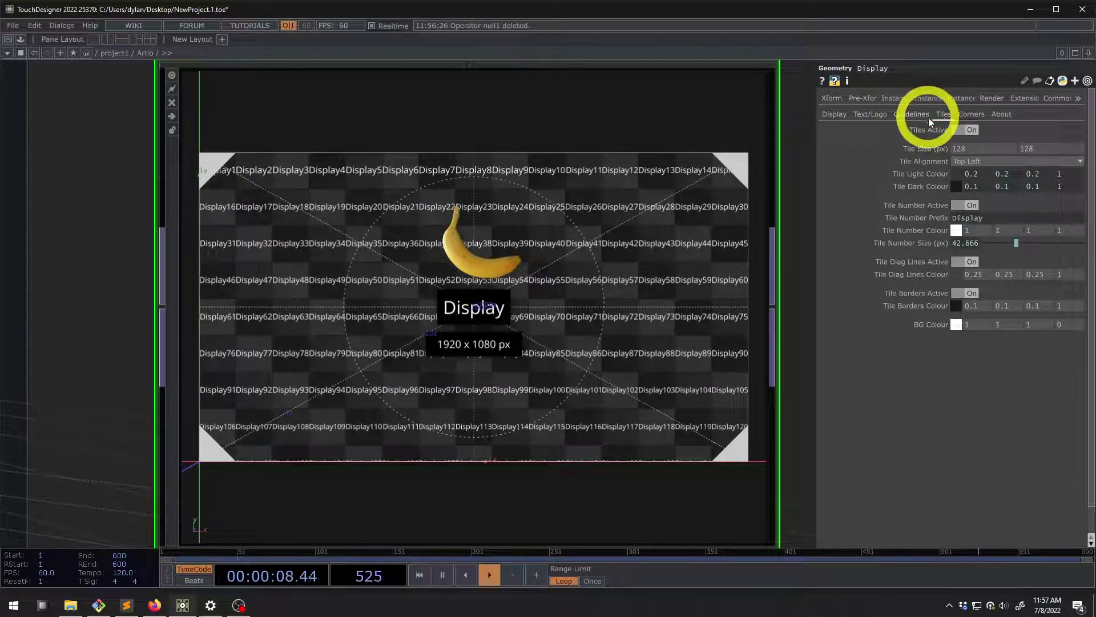
# Replace the Tile Number Prefix expression me.par.Displayname with a constant 'A'
pyautogui.click(923, 217)
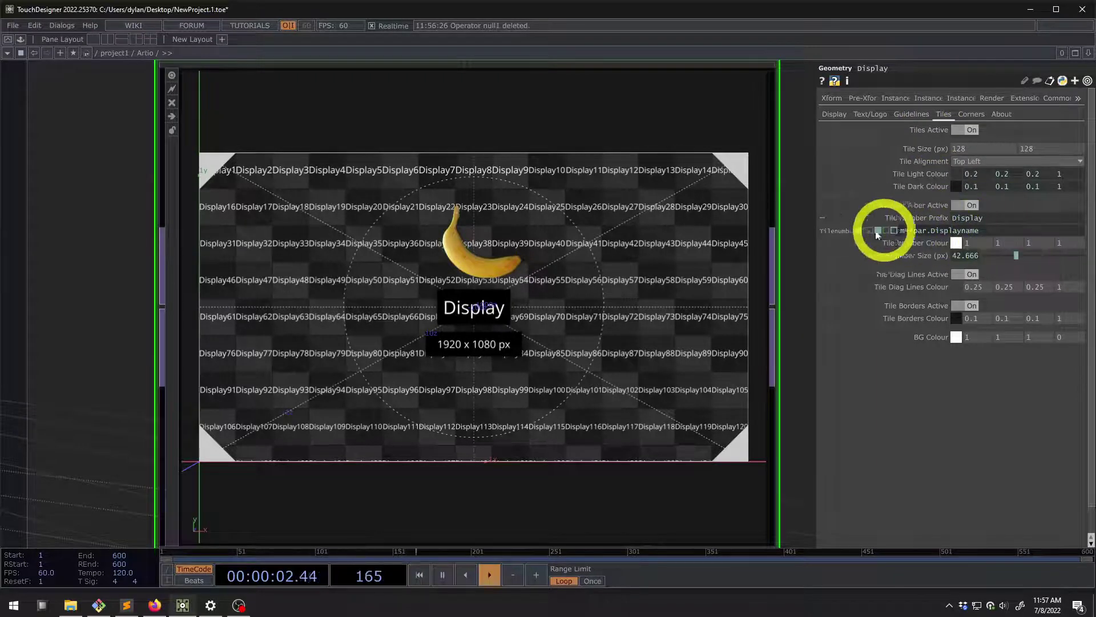
pyautogui.scroll(-3, 480, 359)
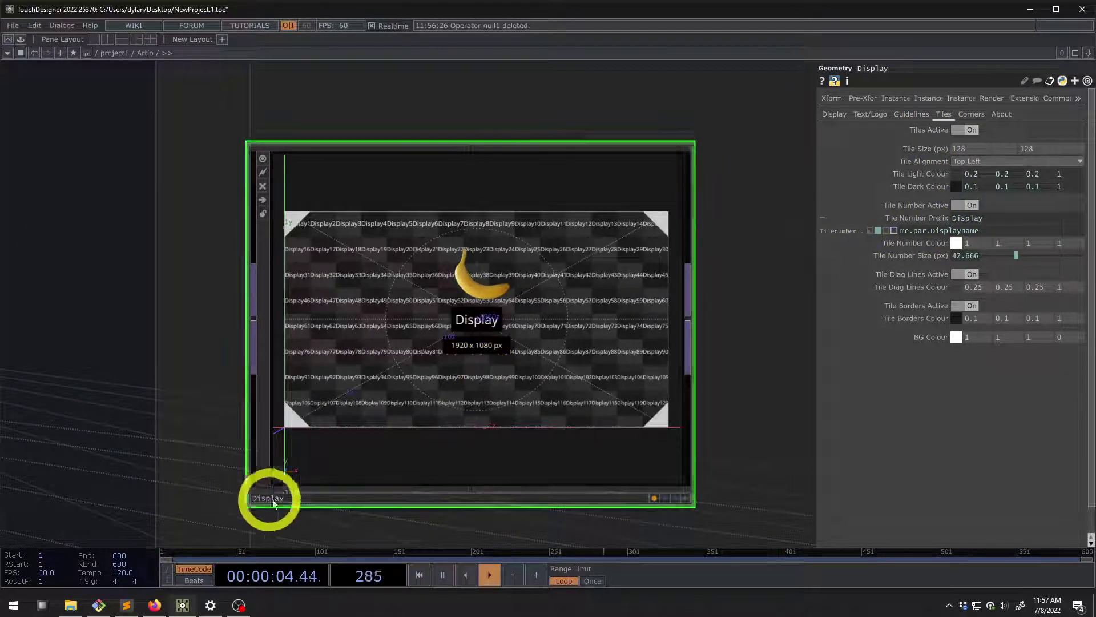
pyautogui.click(877, 230)
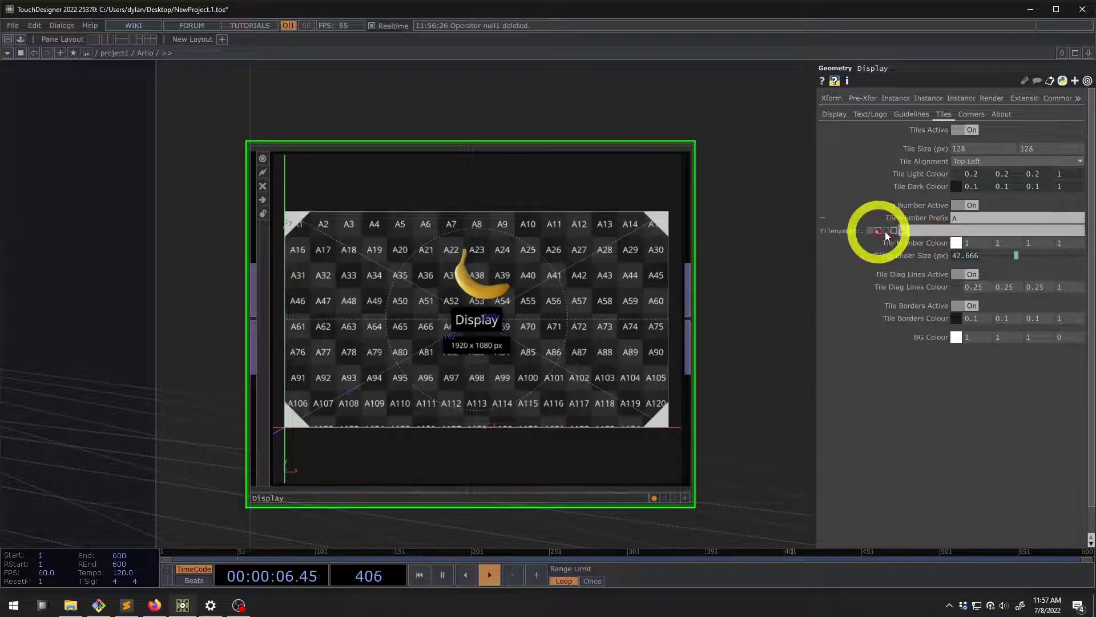
pyautogui.click(905, 217)
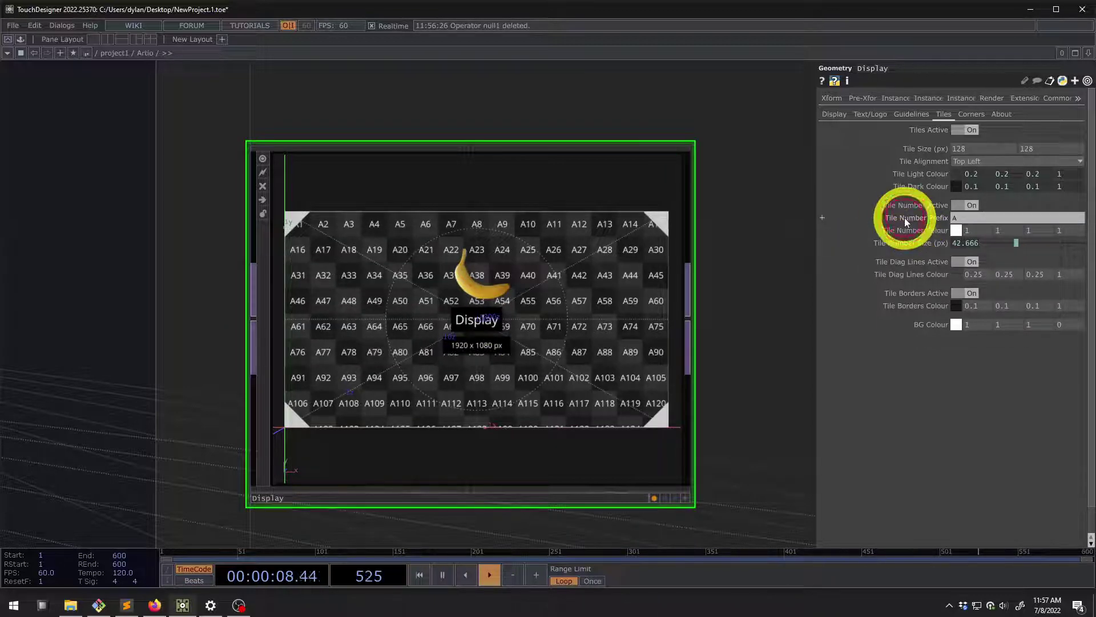
pyautogui.scroll(3, 484, 349)
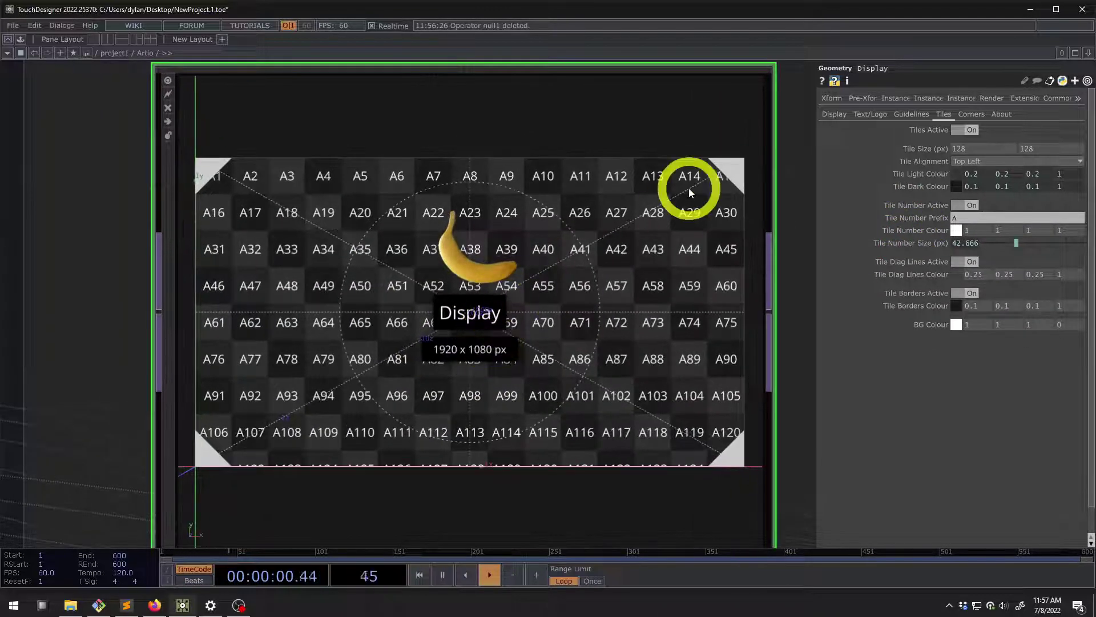
# Back on the Text/Logo page, toggle the Display name label off and on
pyautogui.click(861, 116)
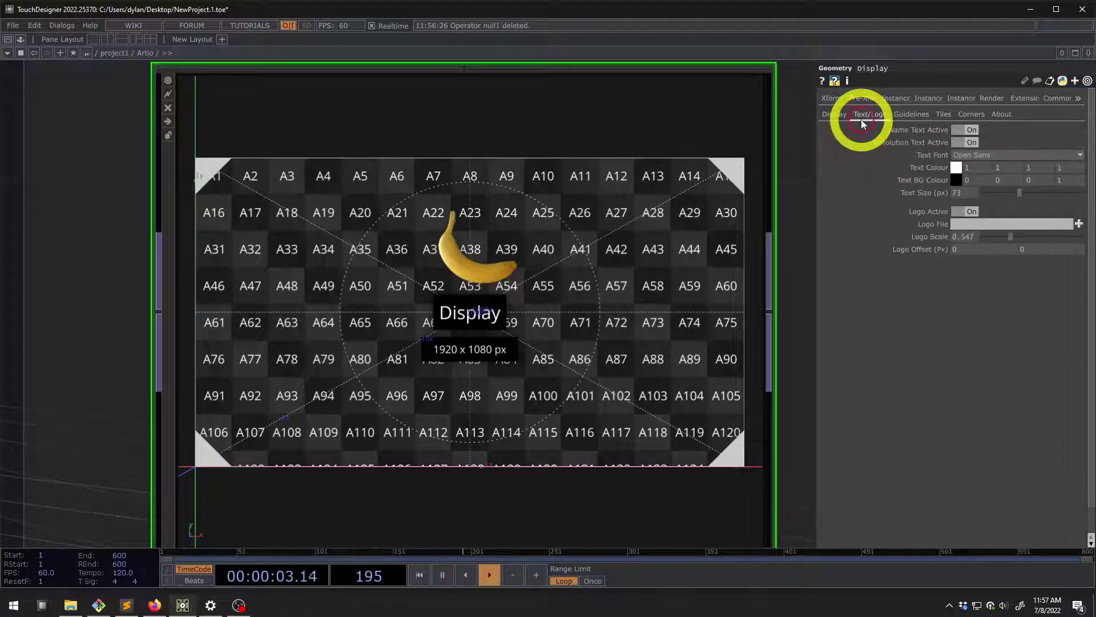
pyautogui.click(964, 130)
pyautogui.click(965, 130)
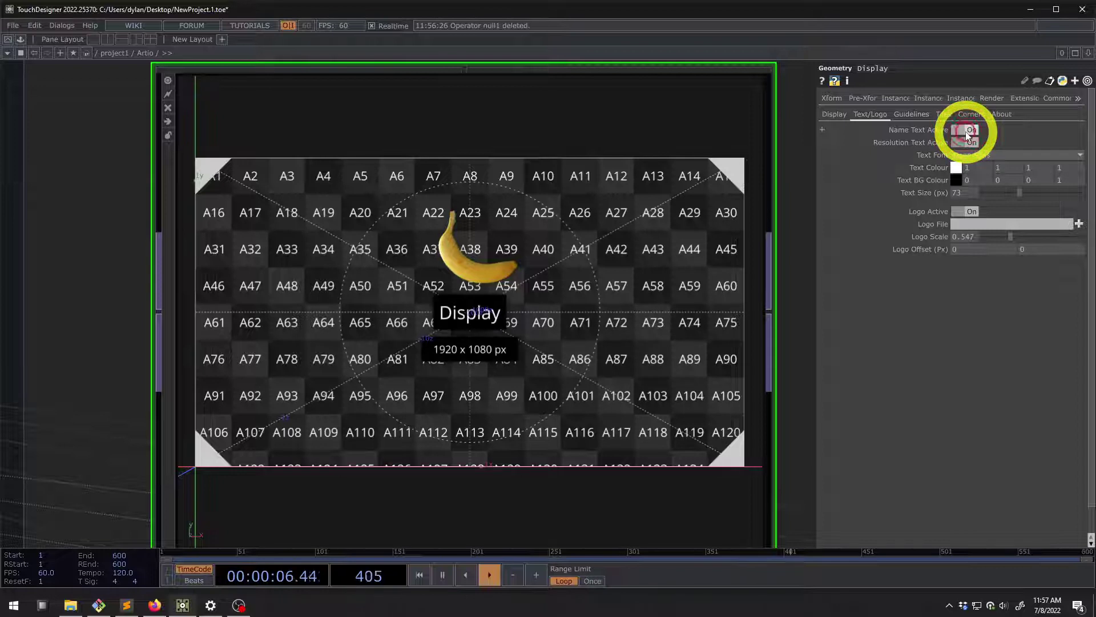
pyautogui.click(965, 130)
pyautogui.click(965, 131)
pyautogui.click(965, 131)
pyautogui.click(965, 130)
# Toggle the resolution label, then raise the label text size from 73 to 113
pyautogui.click(965, 143)
pyautogui.click(965, 142)
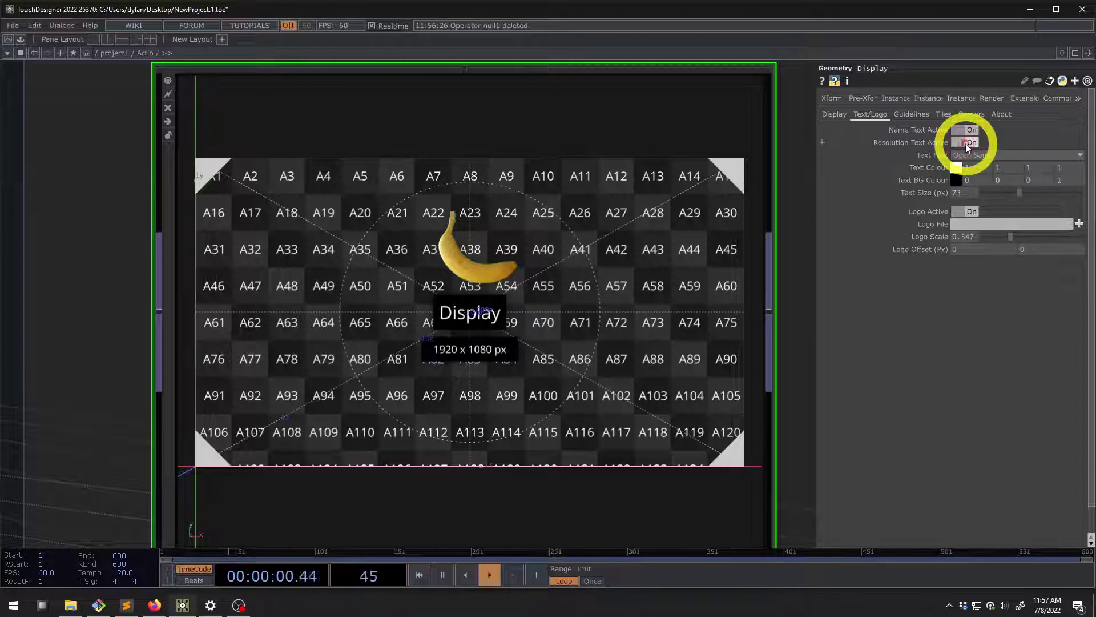
pyautogui.click(964, 143)
pyautogui.click(965, 143)
pyautogui.click(964, 130)
pyautogui.click(964, 131)
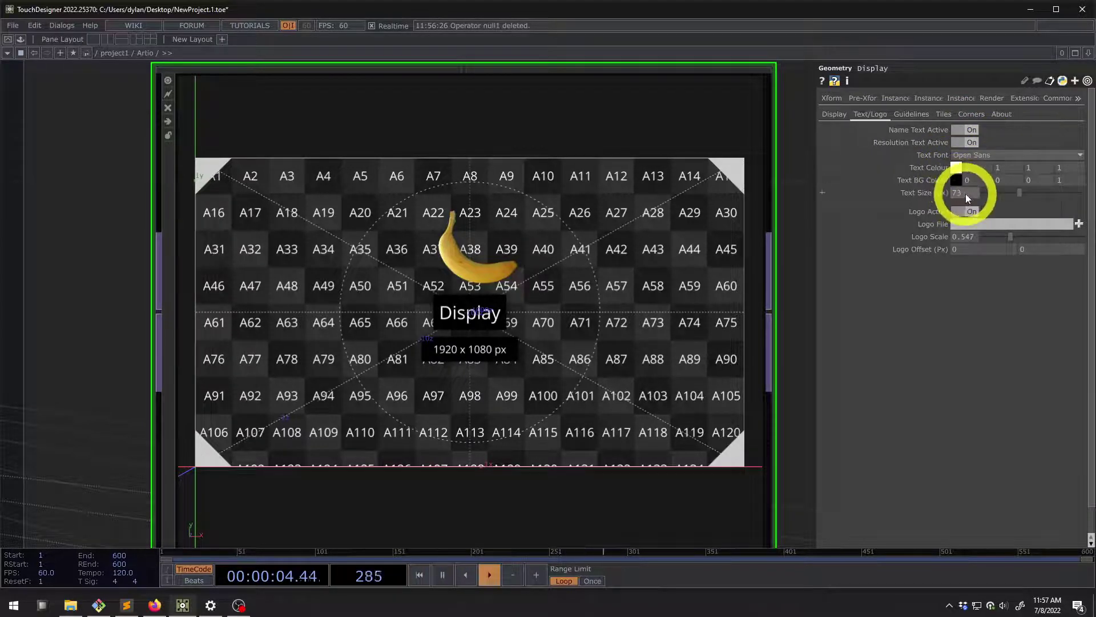
pyautogui.moveTo(1011, 197)
pyautogui.mouseDown()
pyautogui.moveTo(1045, 194)
pyautogui.moveTo(1012, 191)
pyautogui.moveTo(1036, 191)
pyautogui.moveTo(1025, 191)
pyautogui.mouseUp()
pyautogui.click(975, 155)
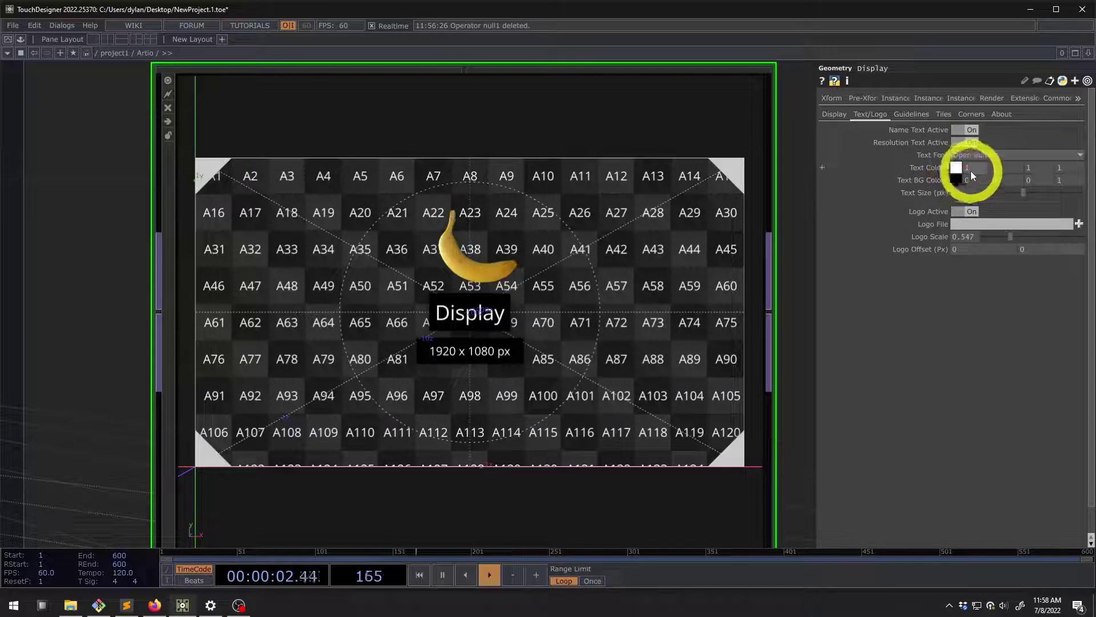
# Try cyan text and half-transparent label boxes, then restore white text and background alpha 1
pyautogui.moveTo(971, 170); pyautogui.dragTo(952, 174)
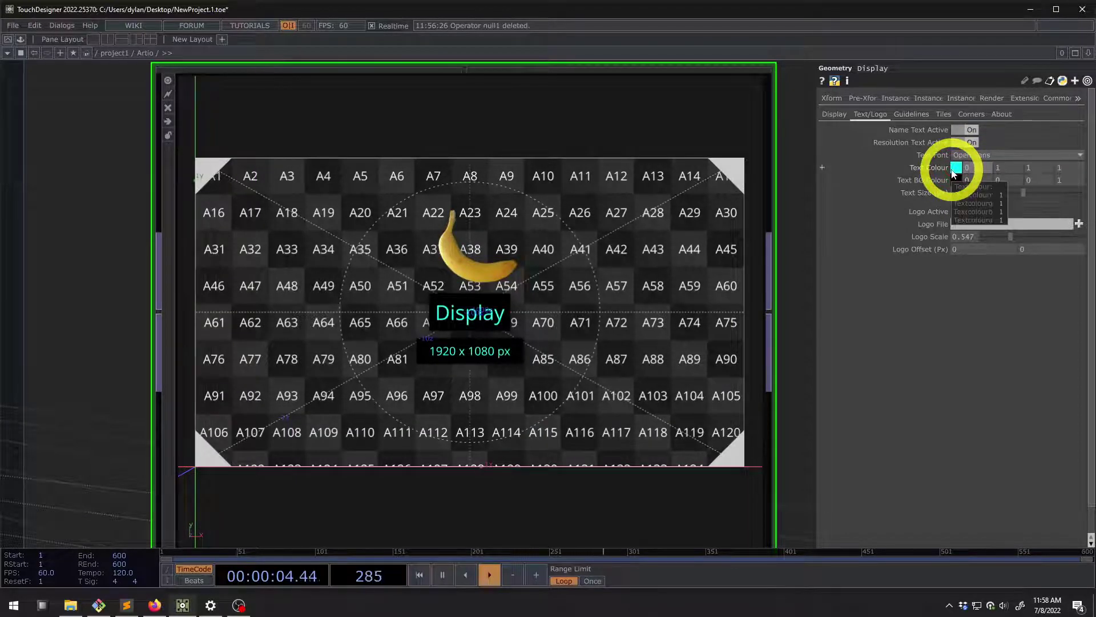
pyautogui.hotkey('ctrl', 'z')
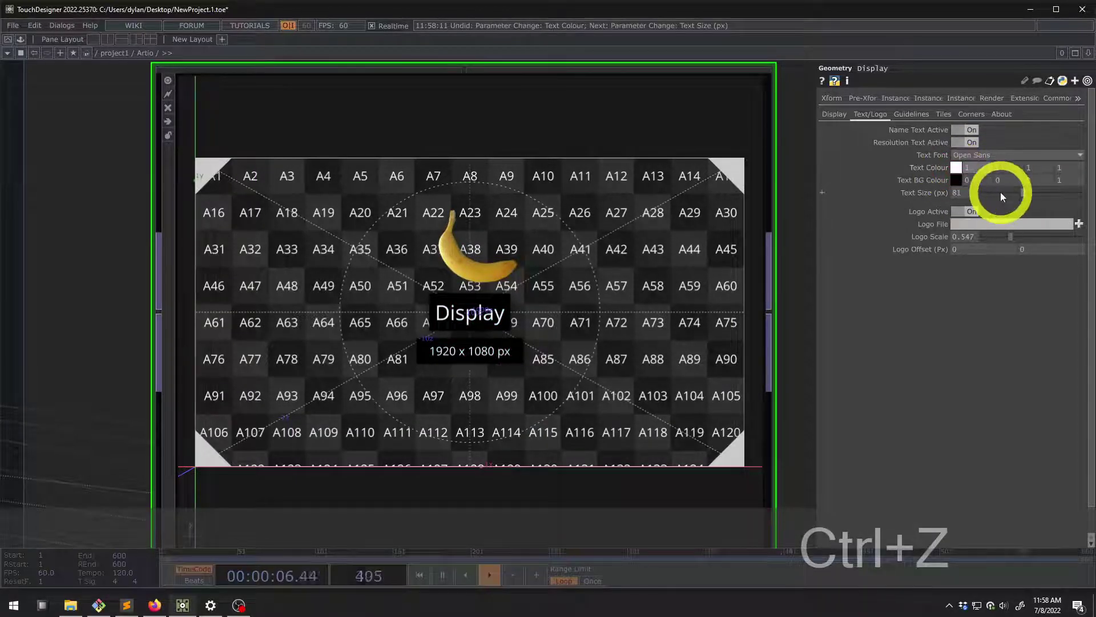
pyautogui.write('.5')
pyautogui.press('Return')
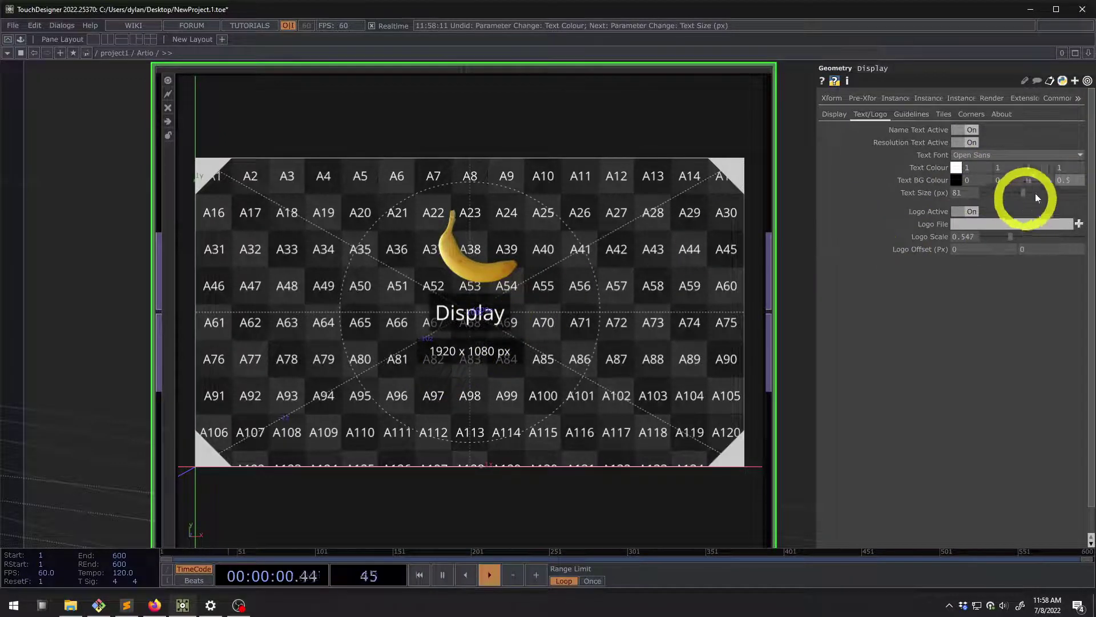
pyautogui.click(1069, 180)
pyautogui.write('1')
pyautogui.press('Return')
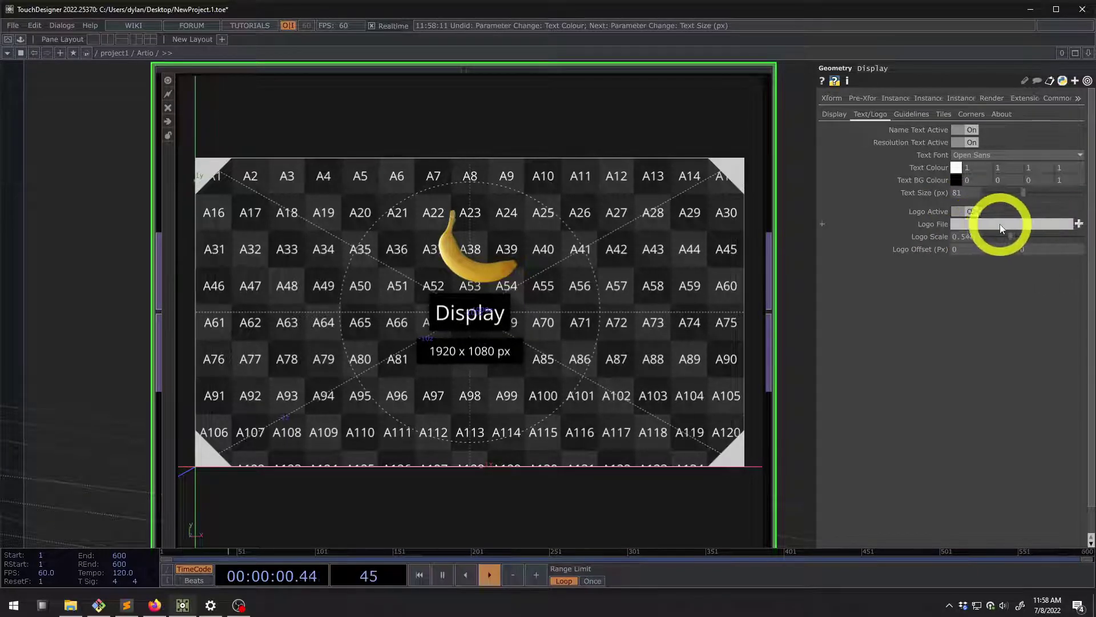
# Set the logo scale to 0.51 and adjust the logo offset sliders
pyautogui.moveTo(1008, 236)
pyautogui.mouseDown()
pyautogui.moveTo(1027, 235)
pyautogui.moveTo(994, 236)
pyautogui.moveTo(1039, 234)
pyautogui.moveTo(1011, 239)
pyautogui.mouseUp()
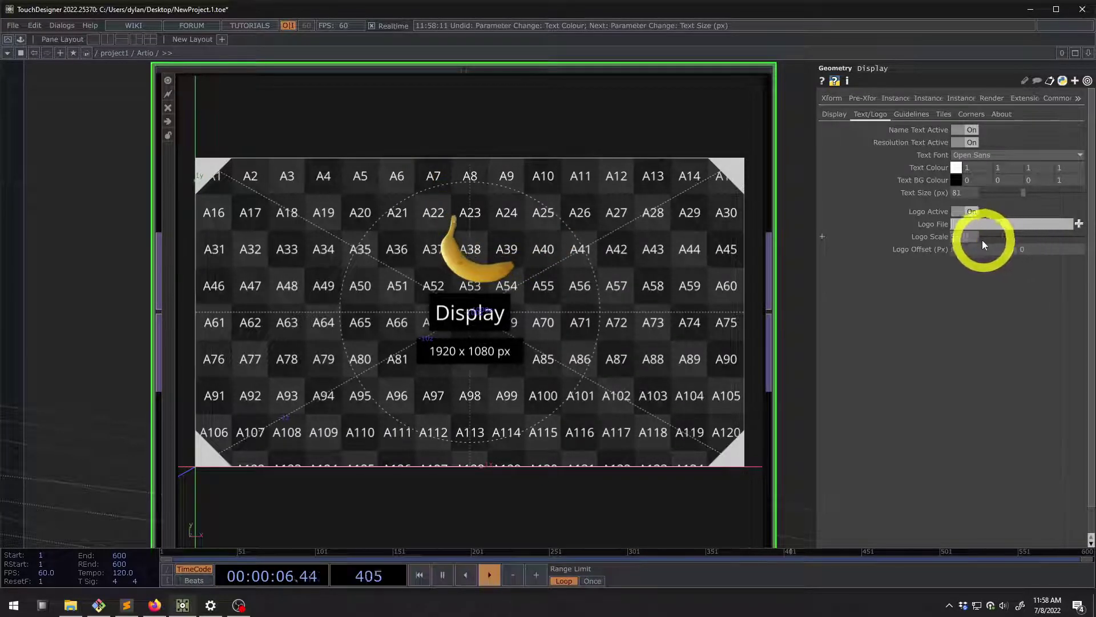
pyautogui.moveTo(967, 245)
pyautogui.mouseDown(button='middle')
pyautogui.moveTo(600, 215)
pyautogui.moveTo(742, 240)
pyautogui.moveTo(962, 241)
pyautogui.moveTo(956, 251)
pyautogui.moveTo(963, 226)
pyautogui.moveTo(766, 222)
pyautogui.moveTo(1077, 208)
pyautogui.moveTo(996, 218)
pyautogui.moveTo(1047, 221)
pyautogui.moveTo(983, 252)
pyautogui.mouseUp(button='middle')
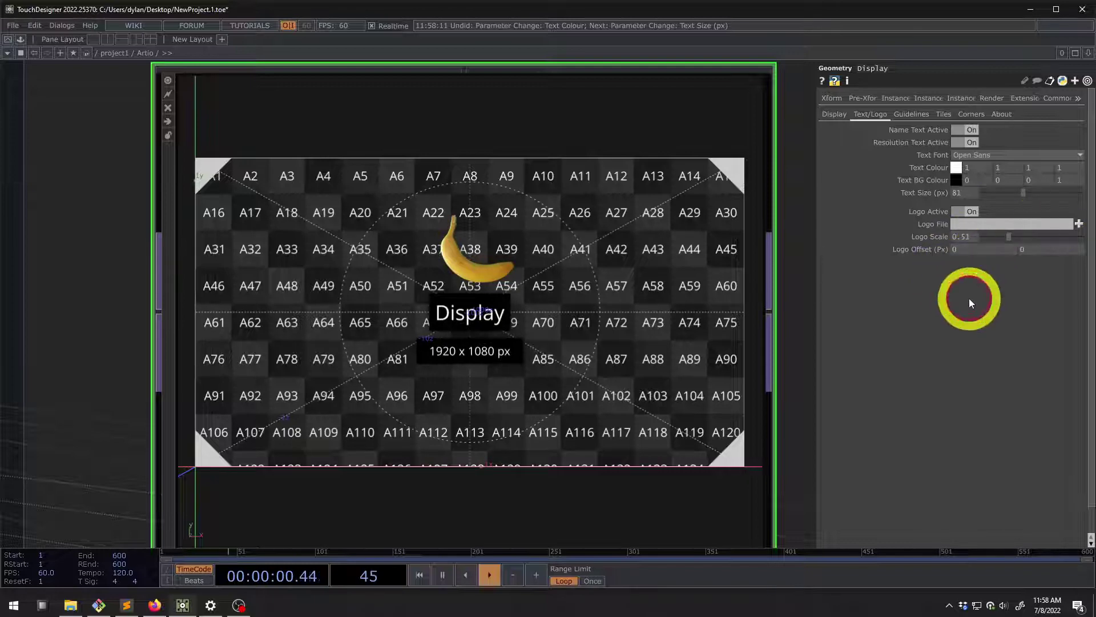
pyautogui.scroll(-4, 490, 286)
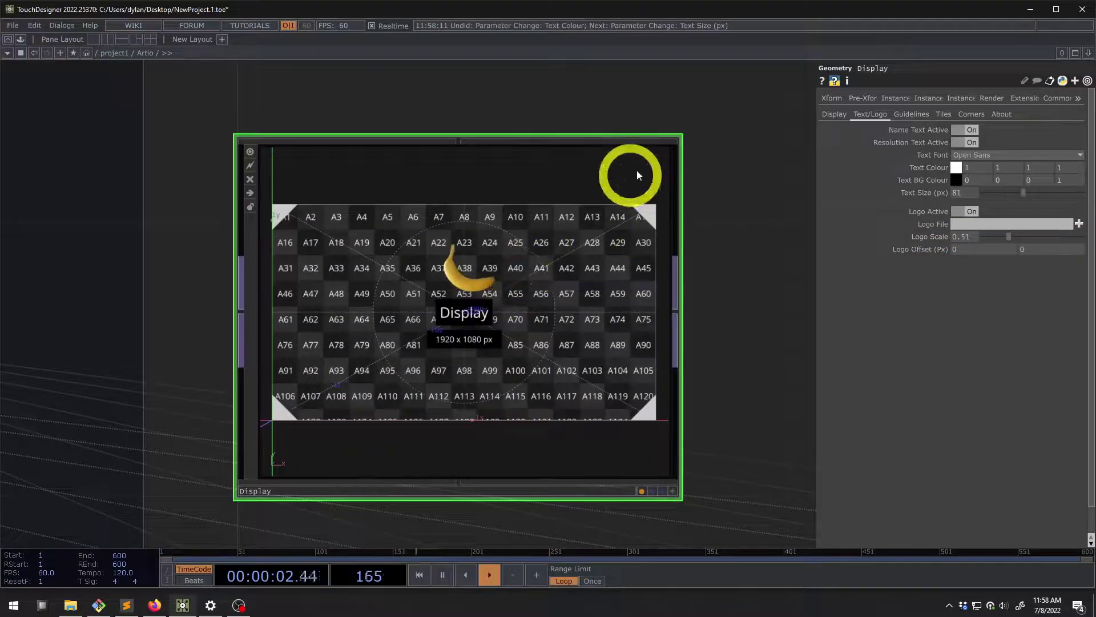
# On the Guidelines page, set line thickness to 2 and keep the border lines solid
pyautogui.scroll(-3, 575, 145)
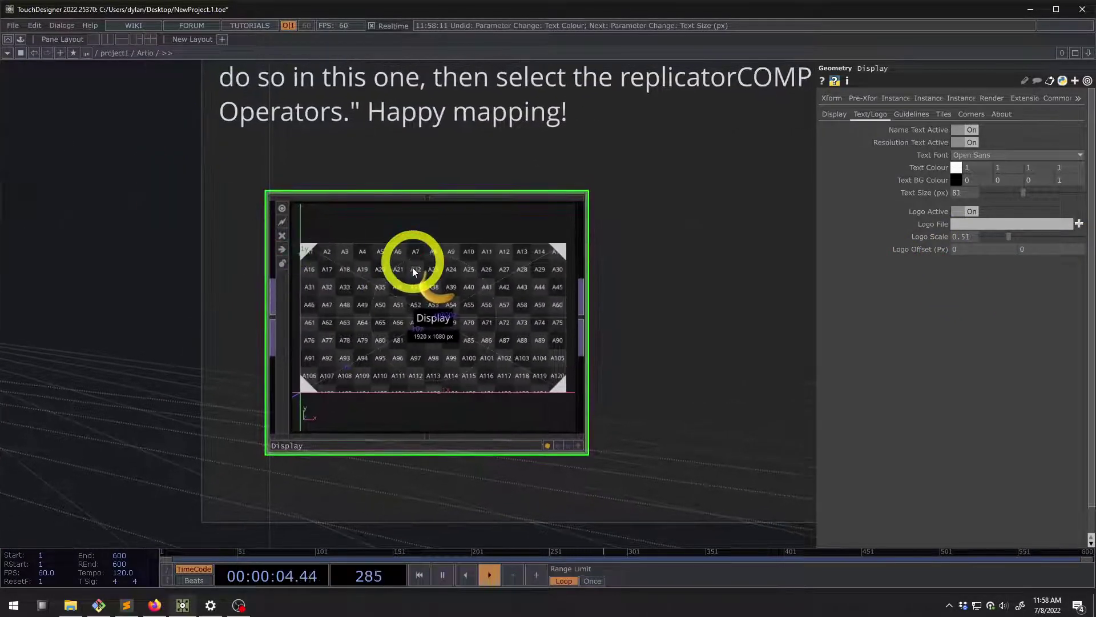
pyautogui.middleClick(416, 285)
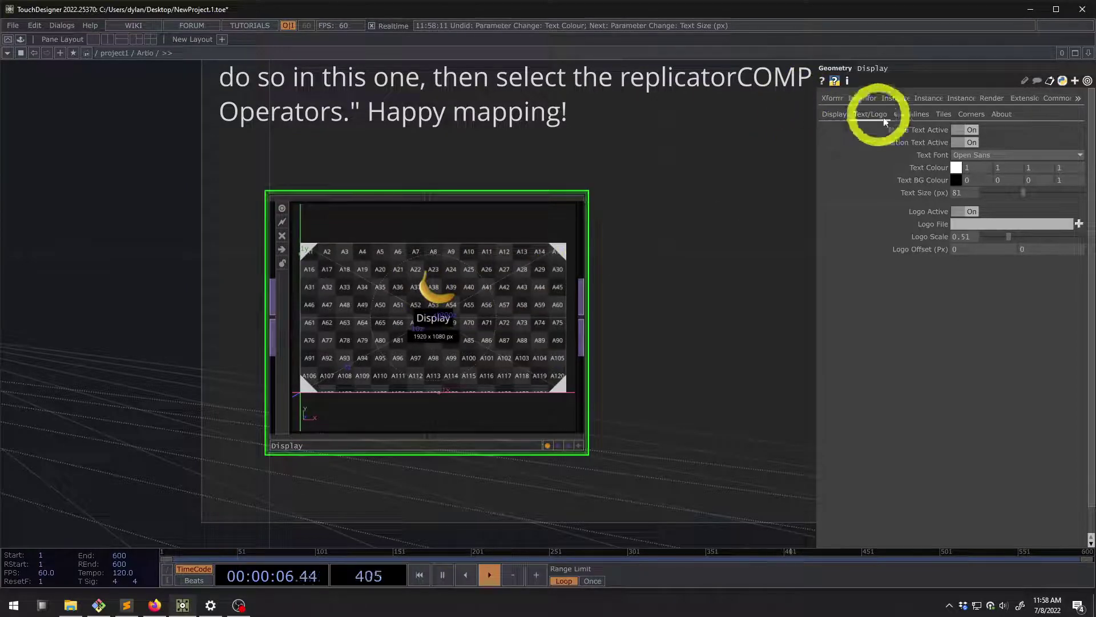
pyautogui.click(915, 114)
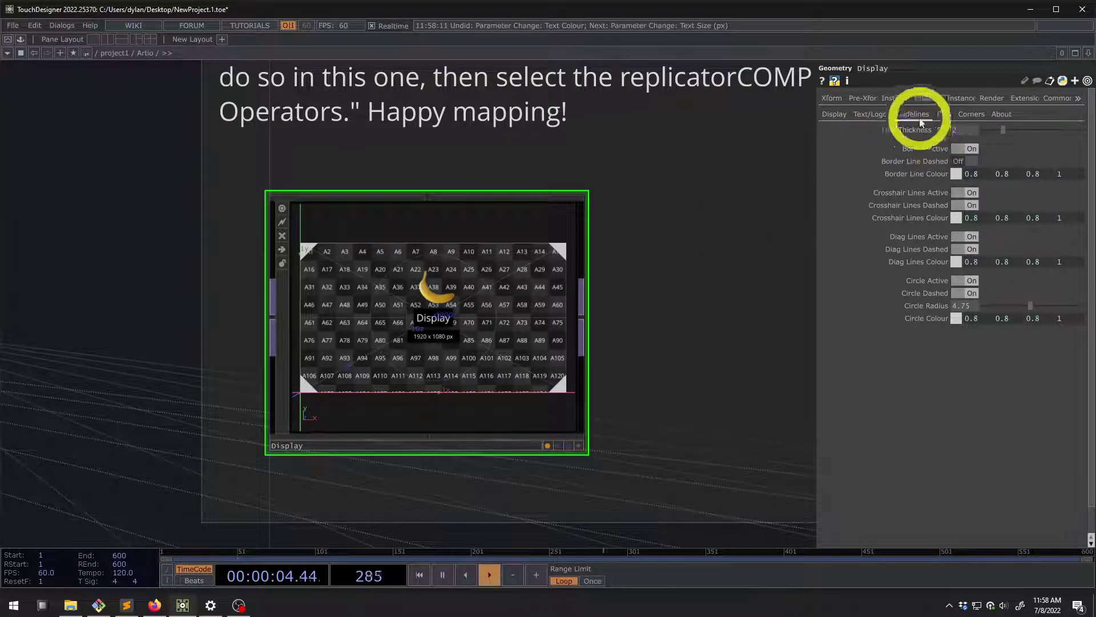
pyautogui.scroll(4, 482, 293)
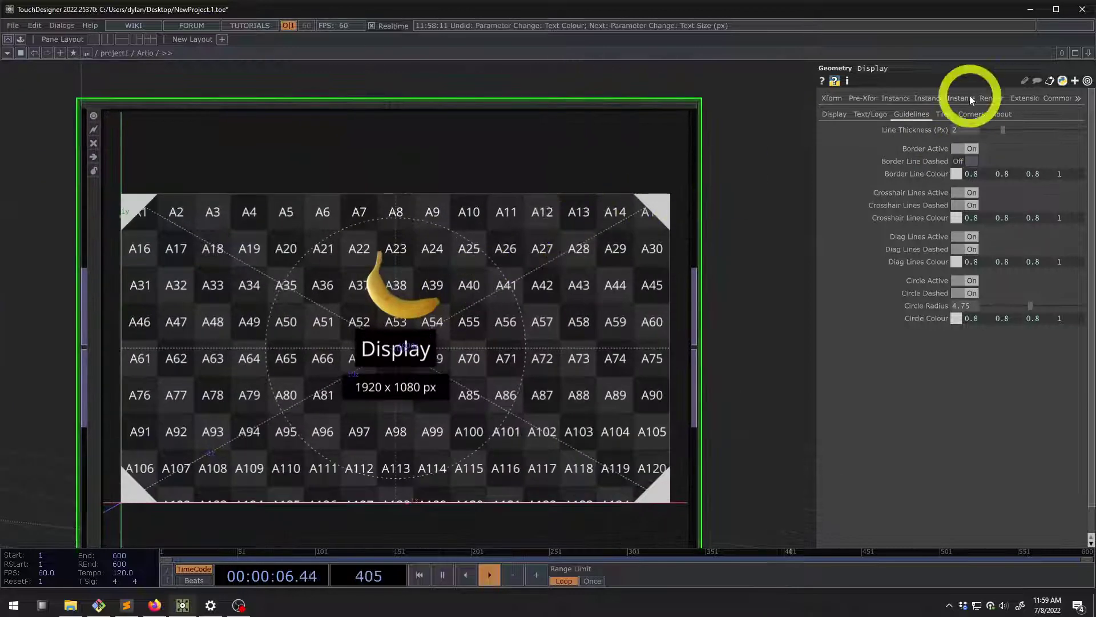
pyautogui.moveTo(1004, 130); pyautogui.dragTo(909, 128)
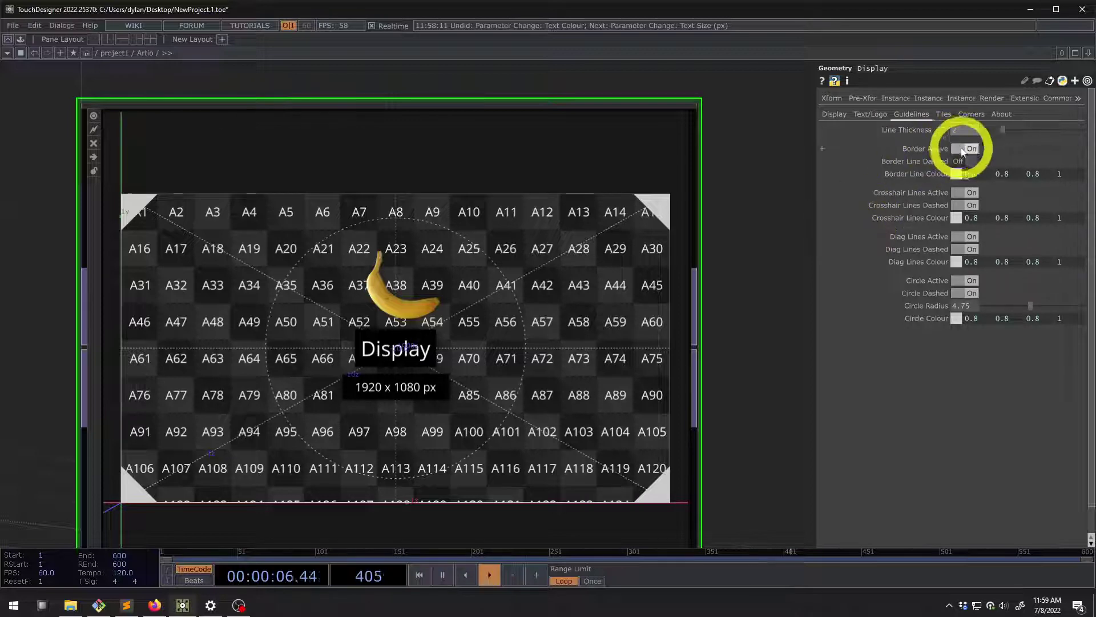
pyautogui.click(963, 162)
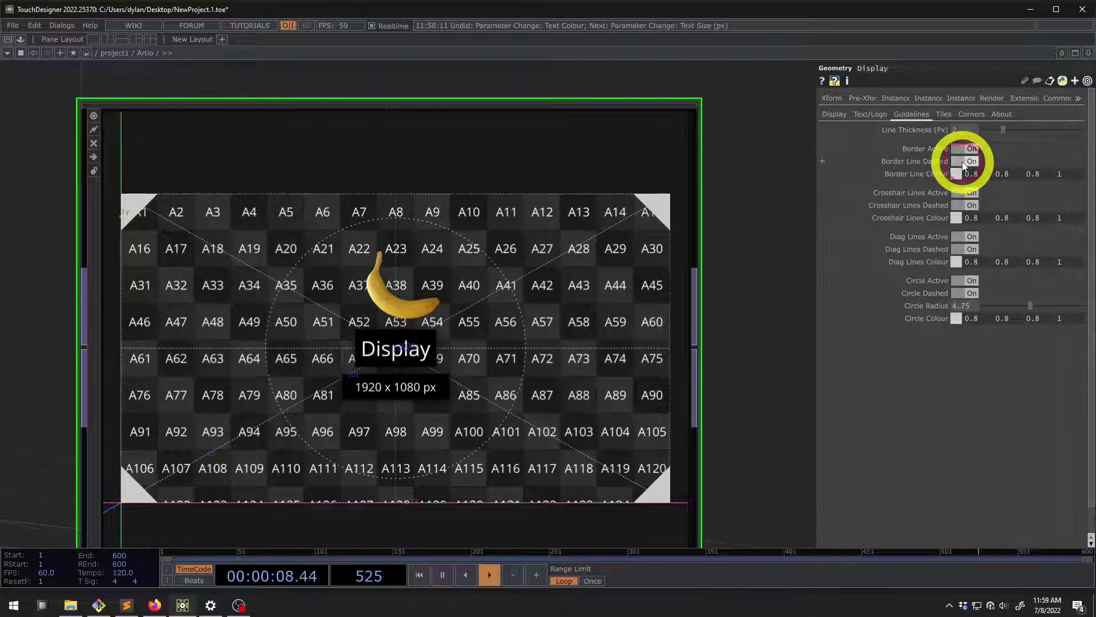
pyautogui.click(963, 161)
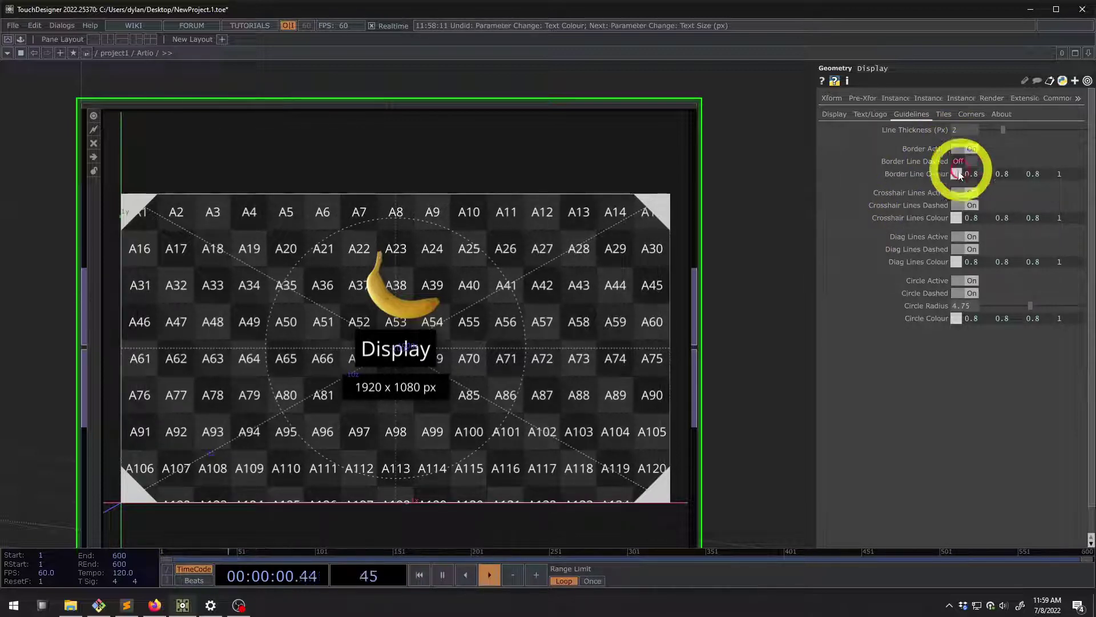
pyautogui.scroll(3, 509, 209)
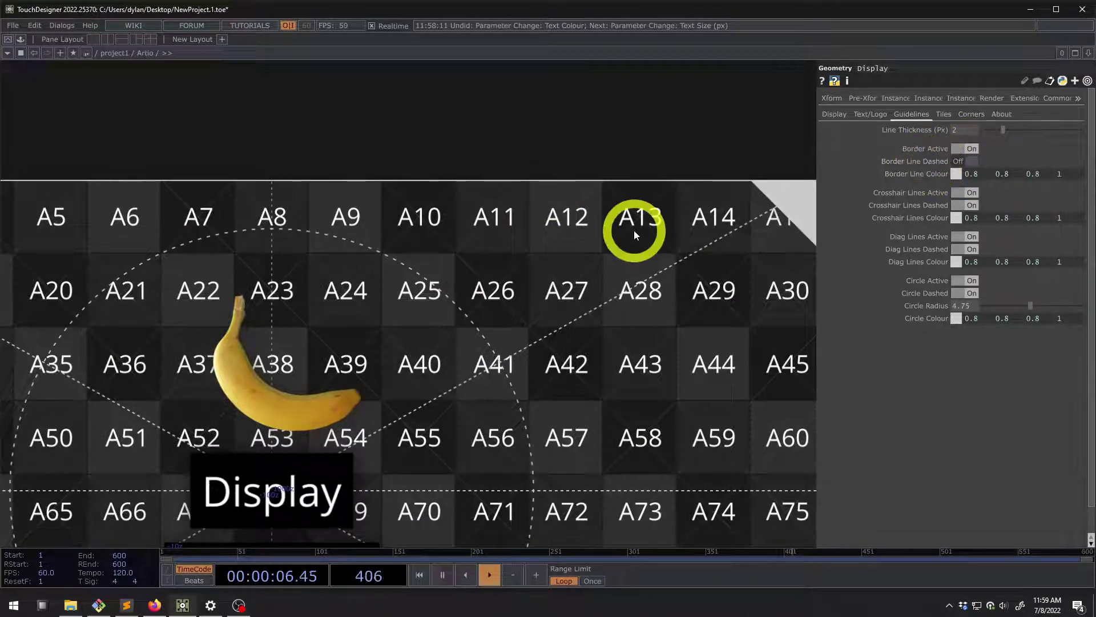
# Zoom across display copies D–G and peek at the border colour's per-channel expressions
pyautogui.scroll(5, 636, 171)
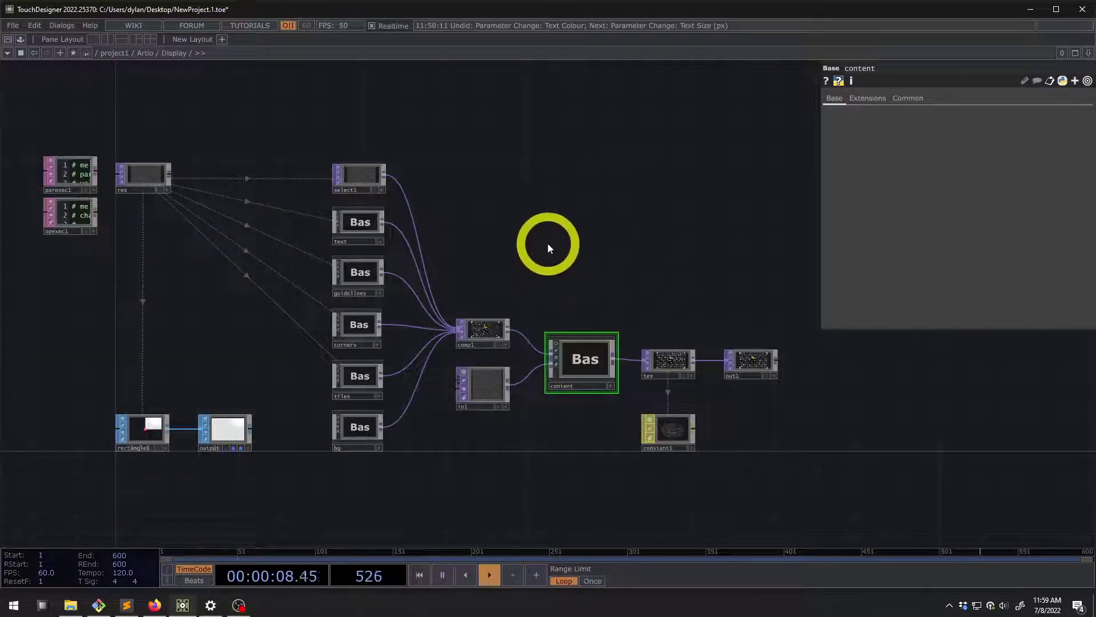
pyautogui.scroll(-6, 549, 248)
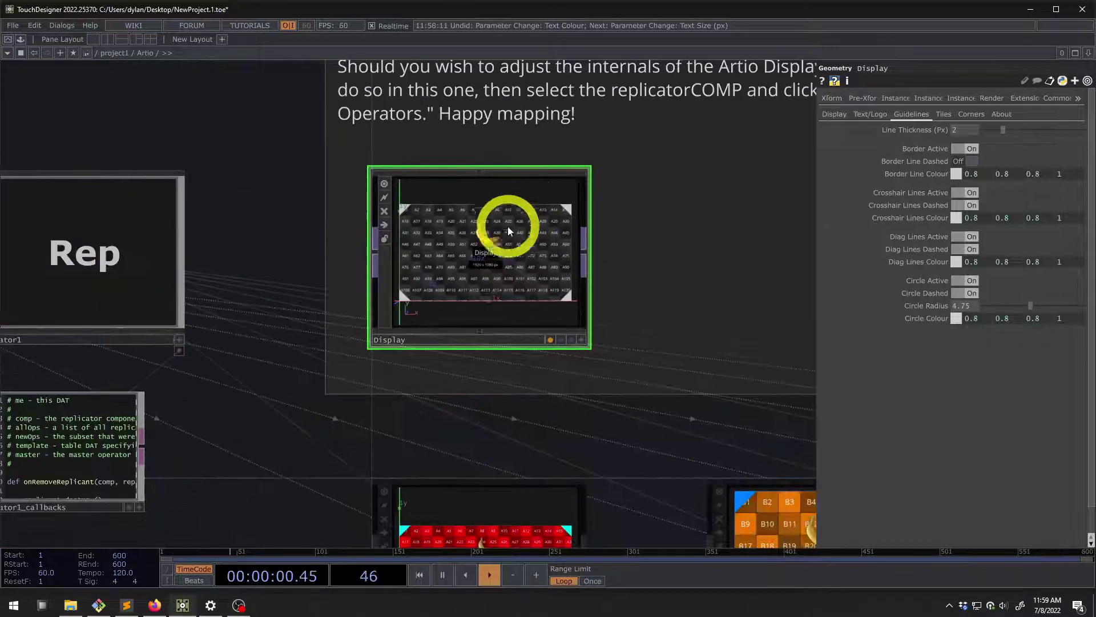
pyautogui.scroll(5, 367, 228)
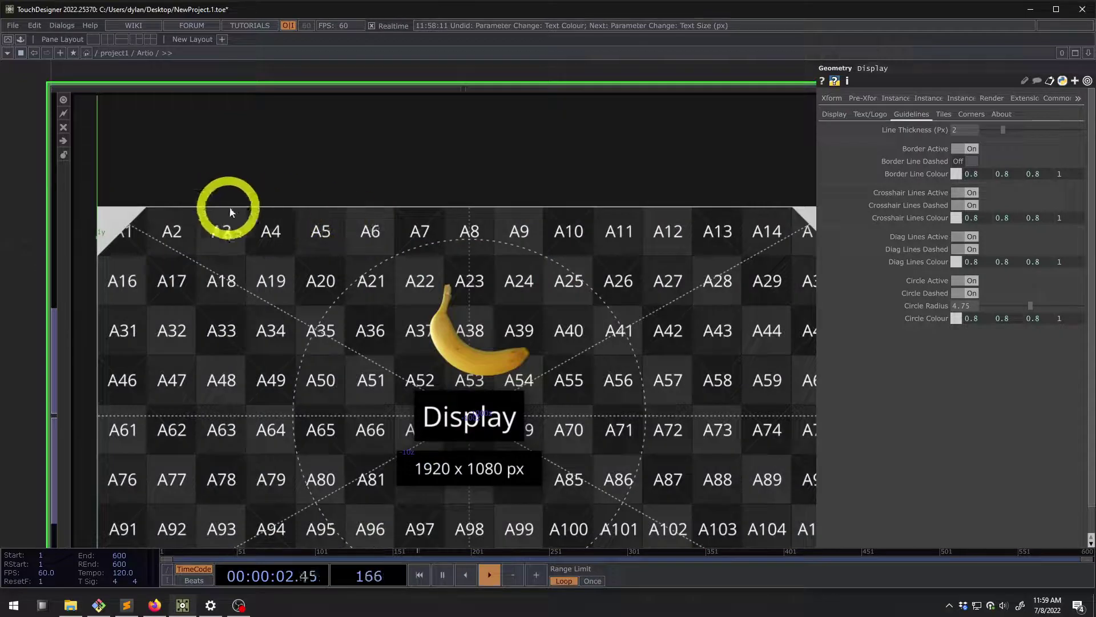
pyautogui.scroll(-3, 381, 200)
pyautogui.scroll(3, 392, 200)
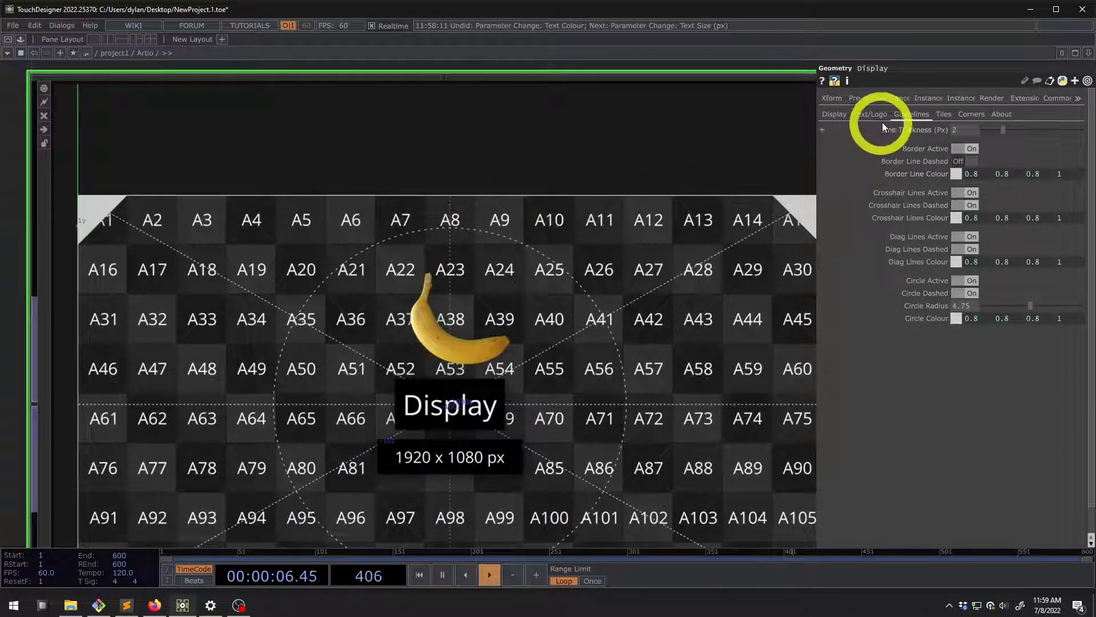
pyautogui.scroll(-3, 623, 278)
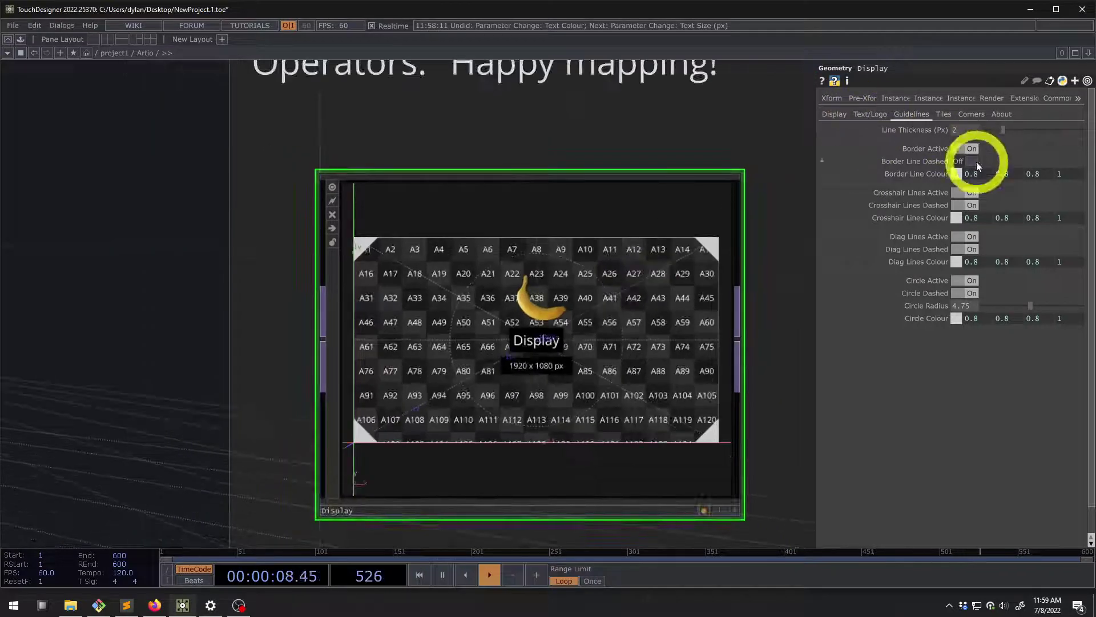
pyautogui.click(917, 174)
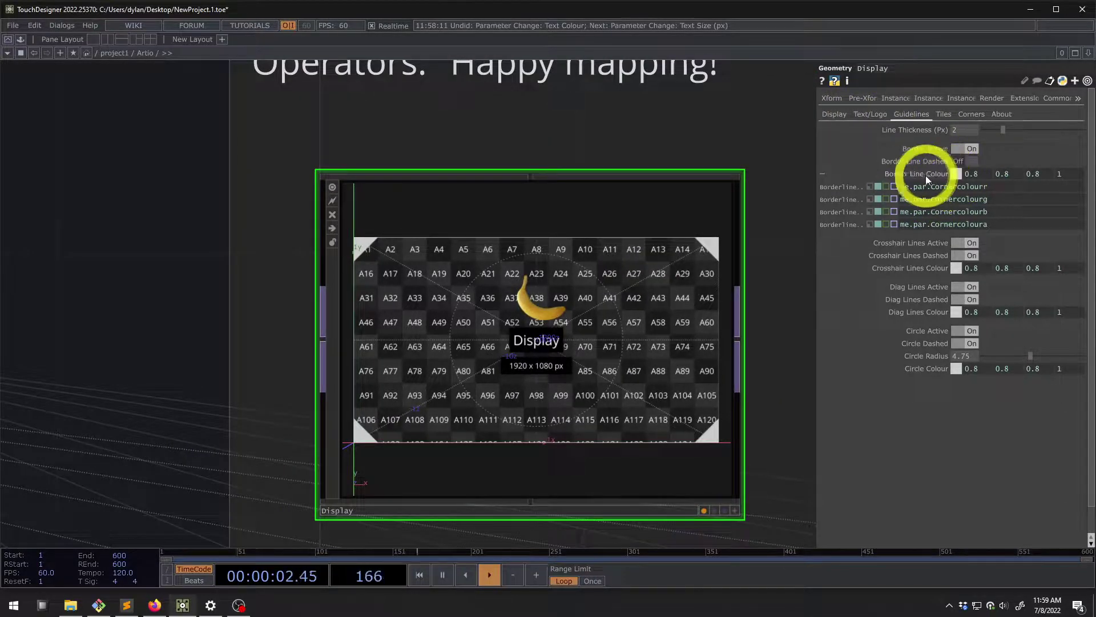
pyautogui.click(924, 172)
pyautogui.click(923, 172)
pyautogui.click(923, 172)
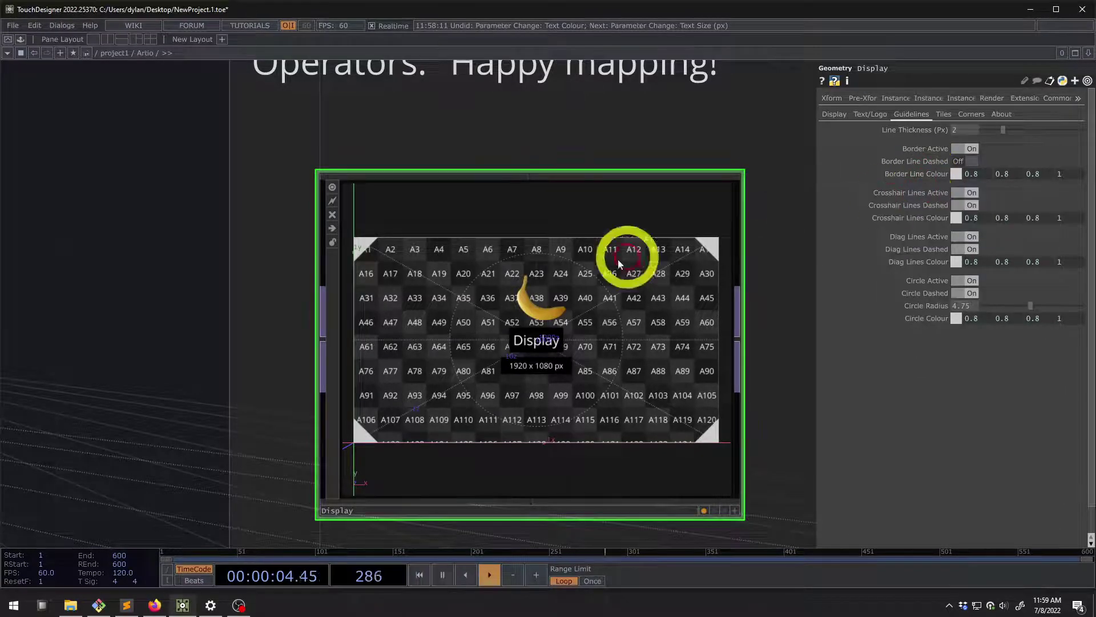
# Zoom and pan onto the Display template node and its Artio Display Template note
pyautogui.scroll(4, 595, 262)
pyautogui.scroll(-2, 519, 297)
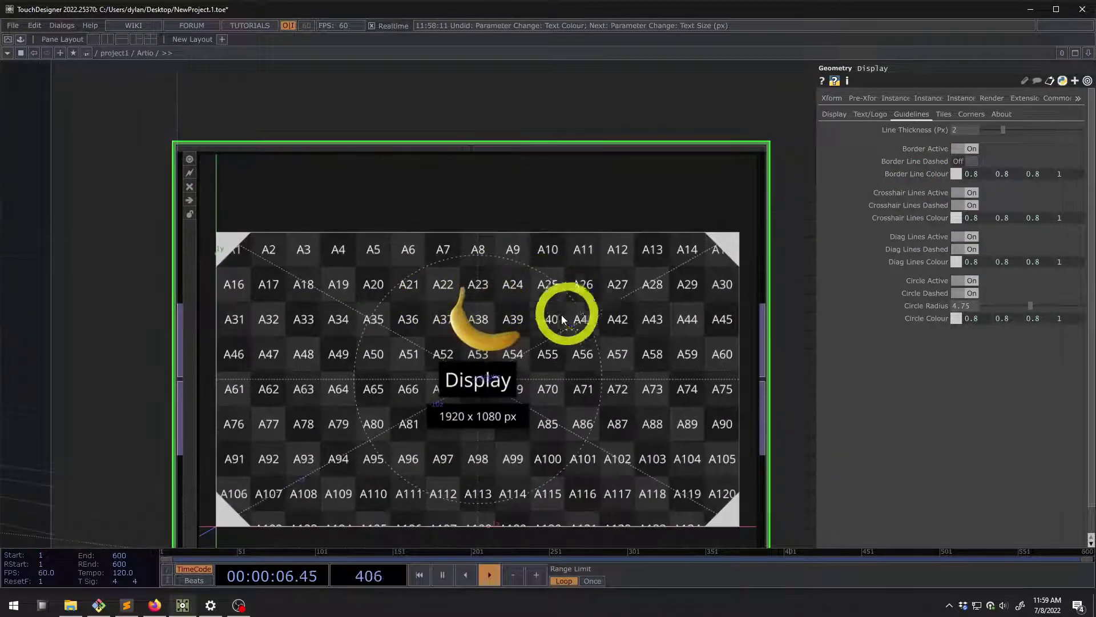
pyautogui.scroll(-5, 570, 316)
pyautogui.scroll(2, 670, 457)
pyautogui.scroll(6, 705, 357)
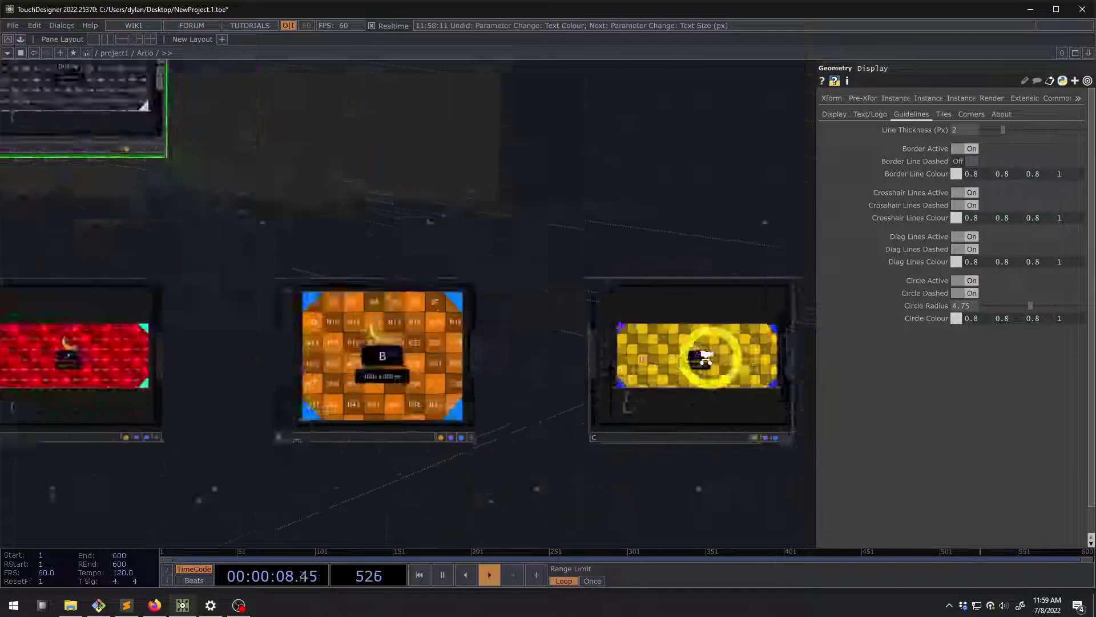
pyautogui.scroll(-3, 593, 317)
pyautogui.scroll(-4, 594, 317)
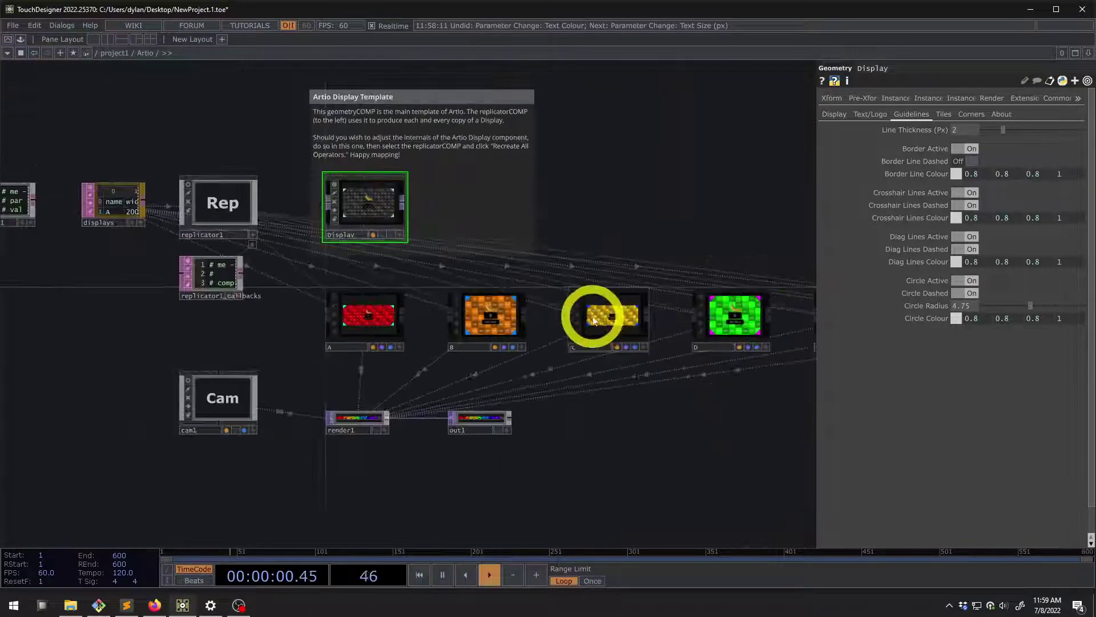
pyautogui.scroll(7, 196, 269)
pyautogui.scroll(1, 134, 257)
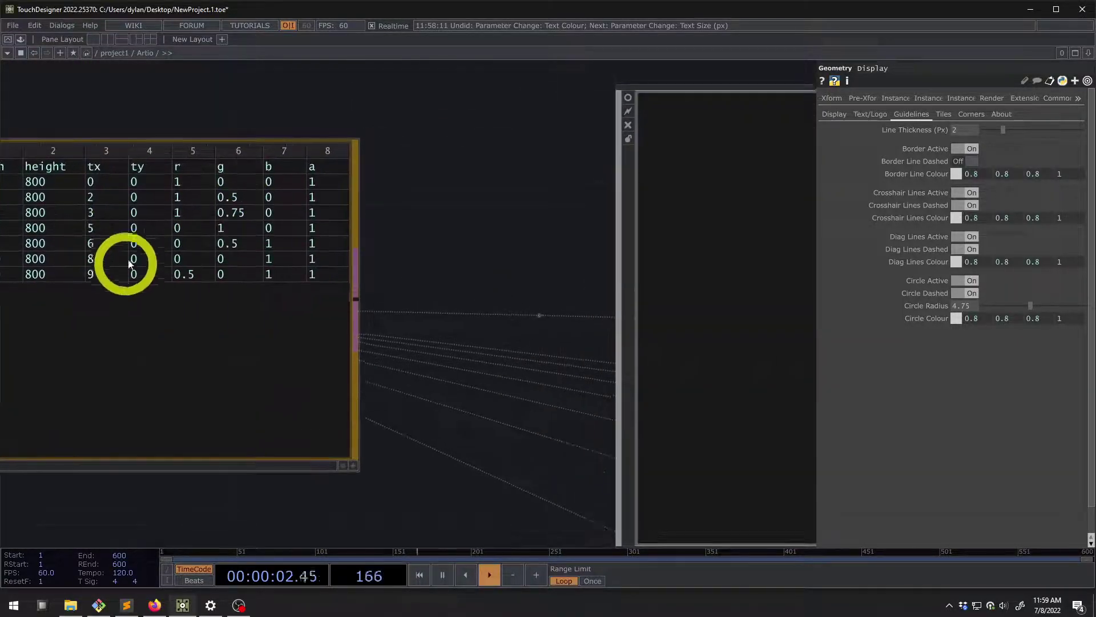
pyautogui.scroll(-6, 225, 260)
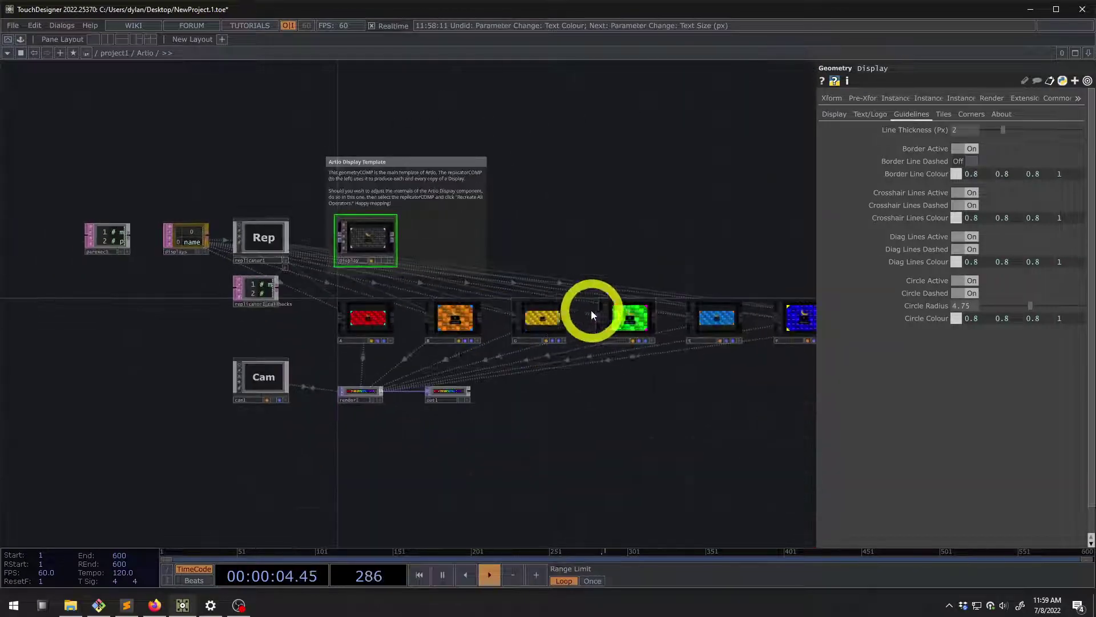
pyautogui.scroll(4, 617, 338)
pyautogui.scroll(3, 474, 298)
pyautogui.scroll(-2, 457, 302)
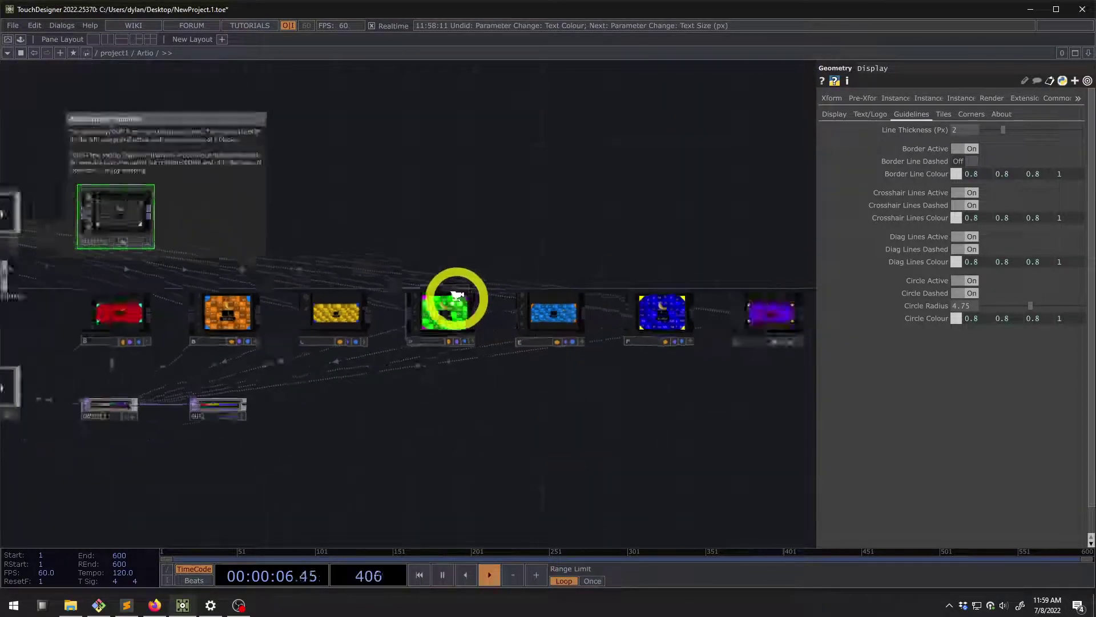
pyautogui.scroll(8, 443, 308)
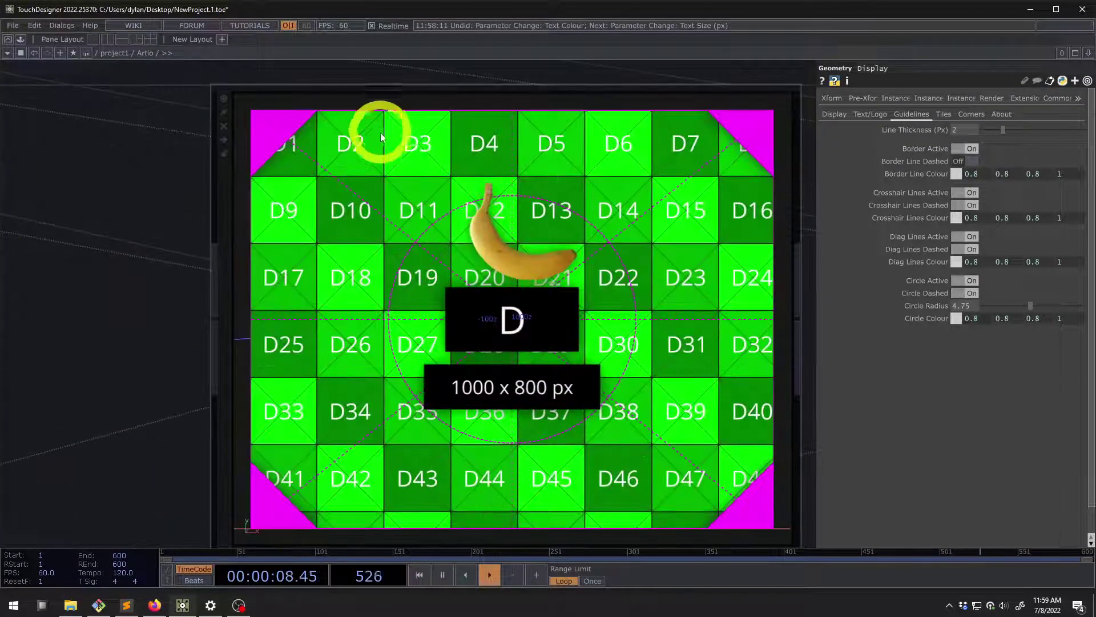
pyautogui.scroll(4, 374, 127)
pyautogui.scroll(-6, 412, 238)
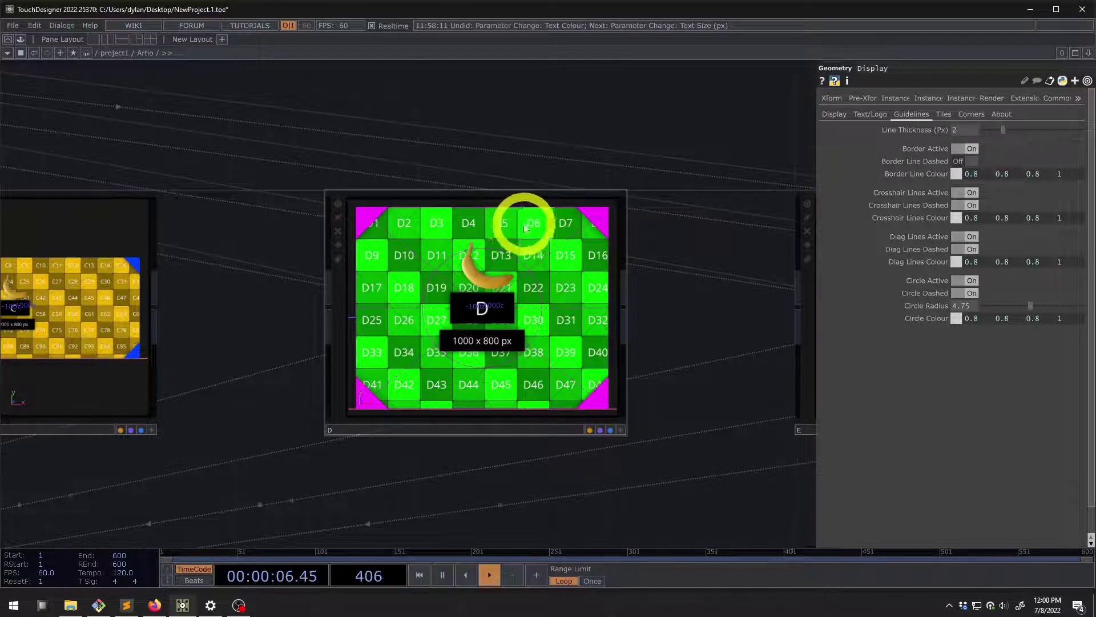
pyautogui.scroll(5, 526, 220)
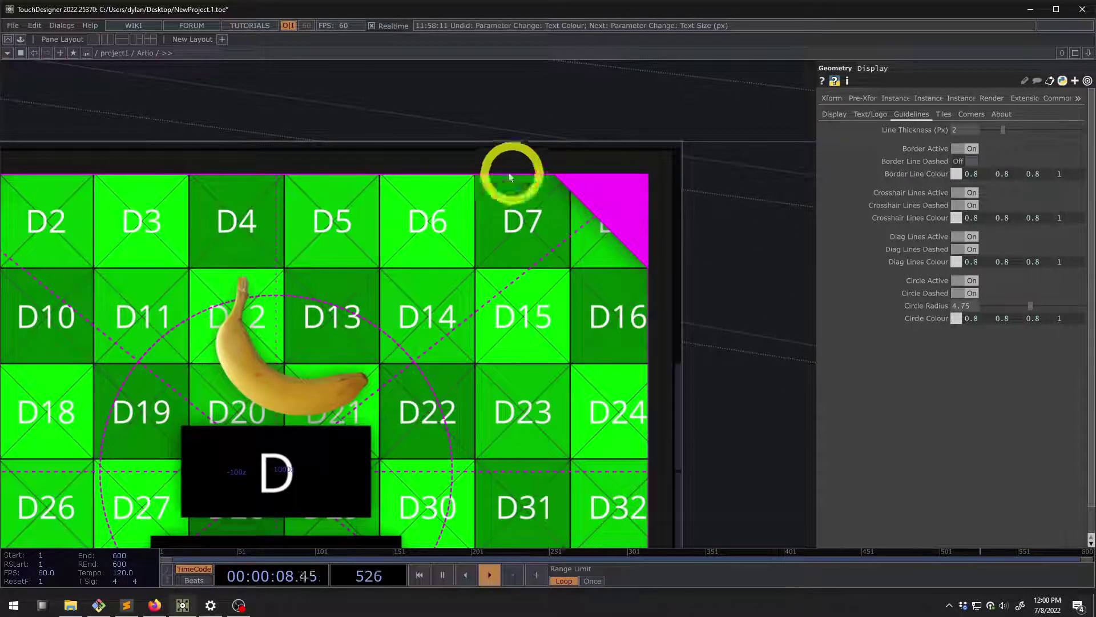
pyautogui.scroll(-5, 405, 350)
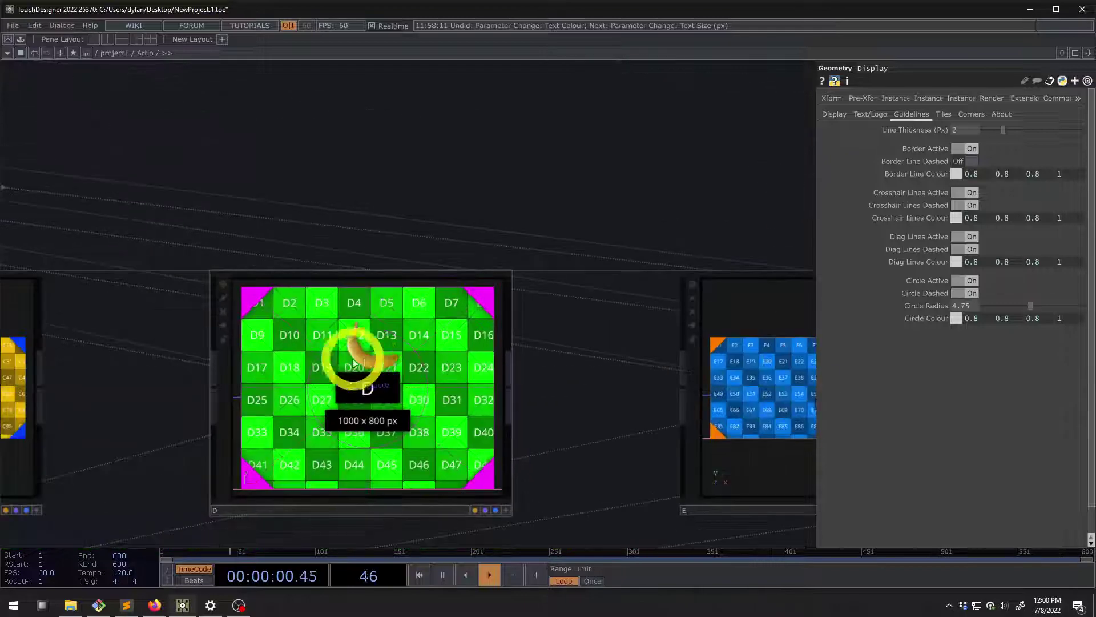
pyautogui.scroll(3, 367, 386)
pyautogui.scroll(-3, 320, 392)
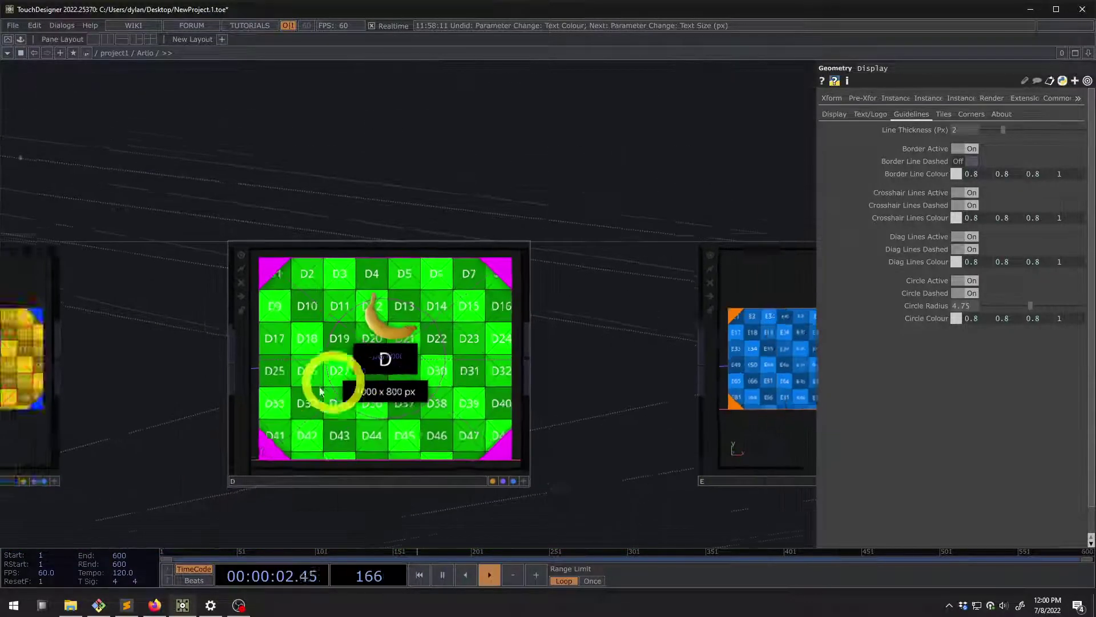
pyautogui.scroll(4, 320, 391)
pyautogui.scroll(-6, 337, 384)
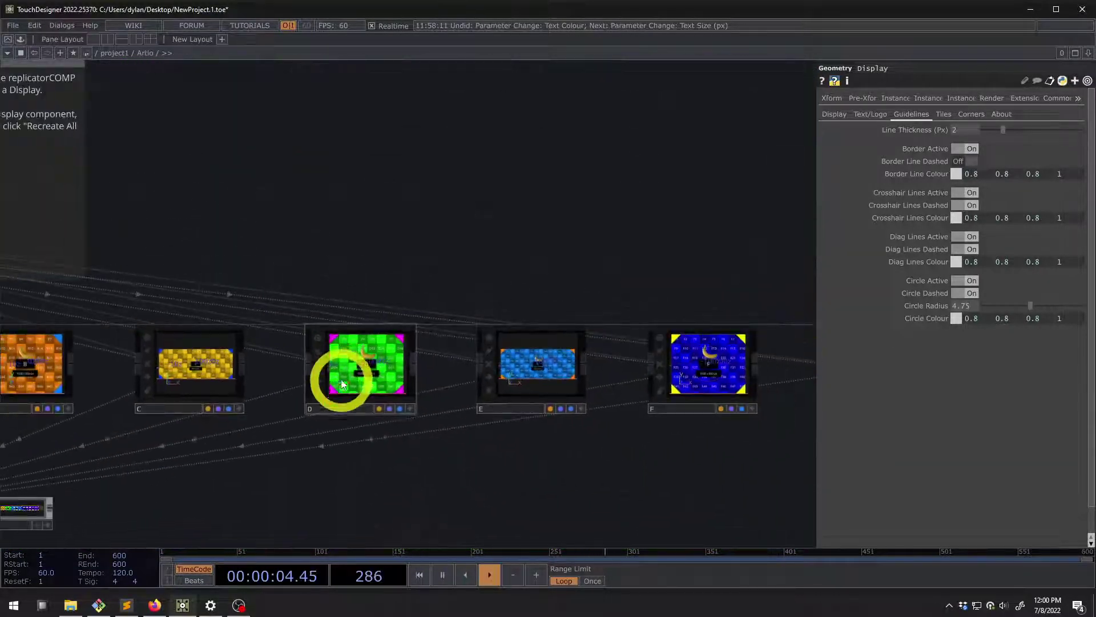
pyautogui.hscroll(-5, 457, 228)
pyautogui.hscroll(10, 573, 220)
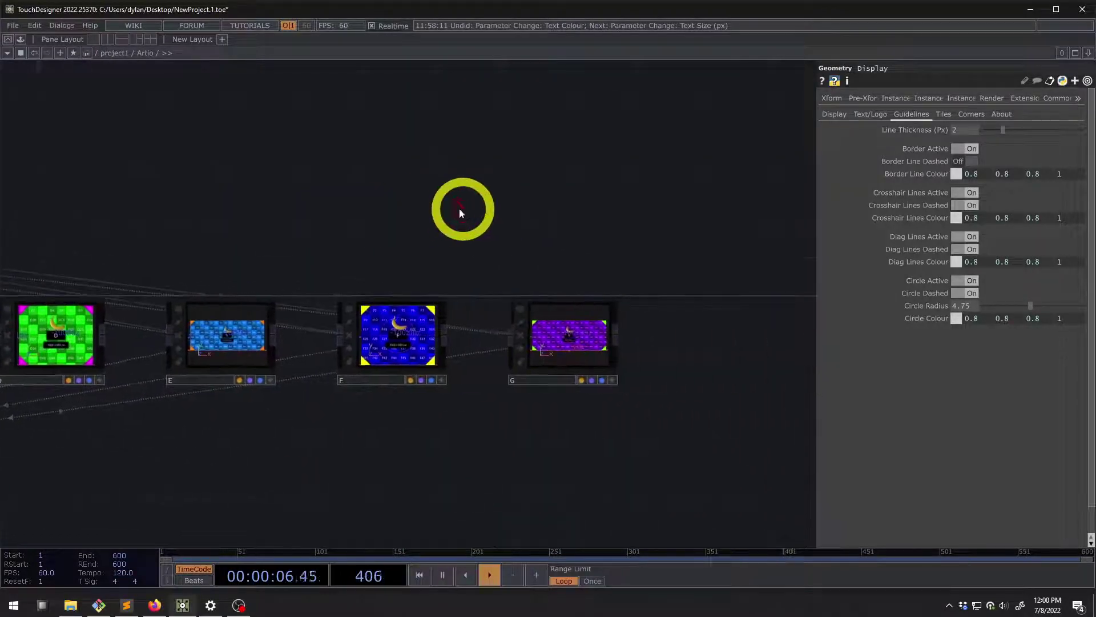
pyautogui.scroll(-6, 340, 201)
pyautogui.scroll(8, 444, 225)
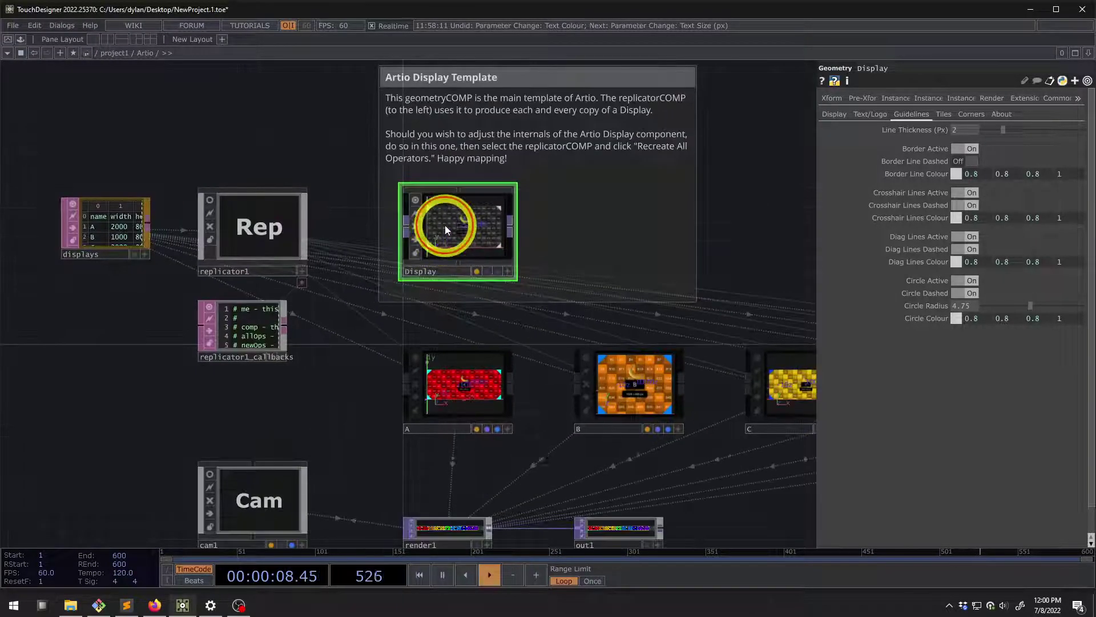
# Compare dashed and solid crosshair and diagonal guide lines
pyautogui.scroll(2, 444, 225)
pyautogui.scroll(-2, 567, 281)
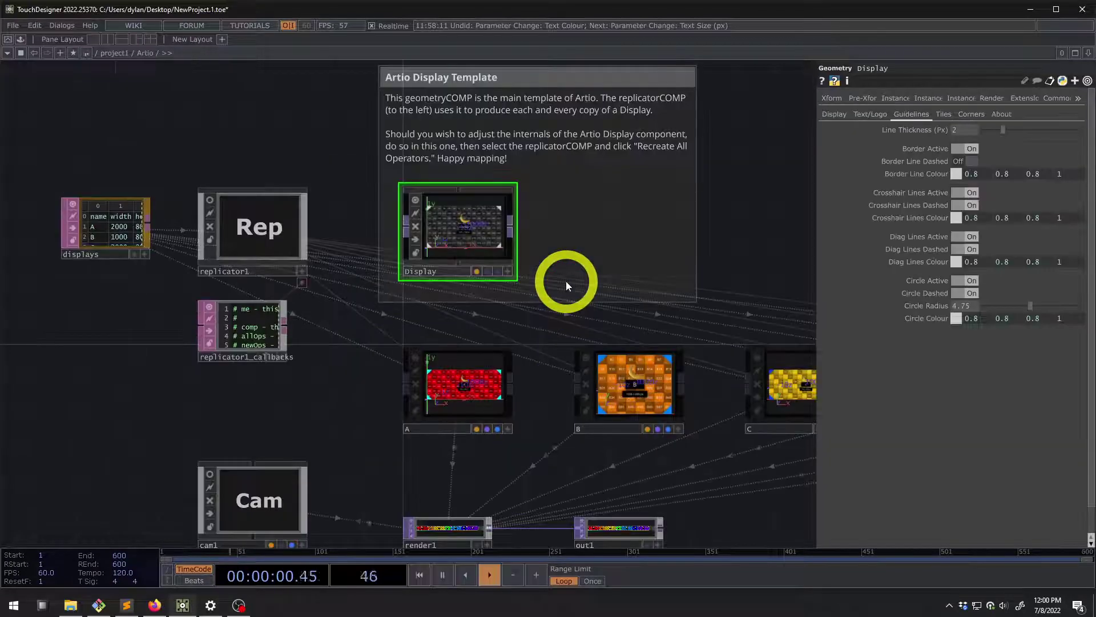
pyautogui.click(943, 170)
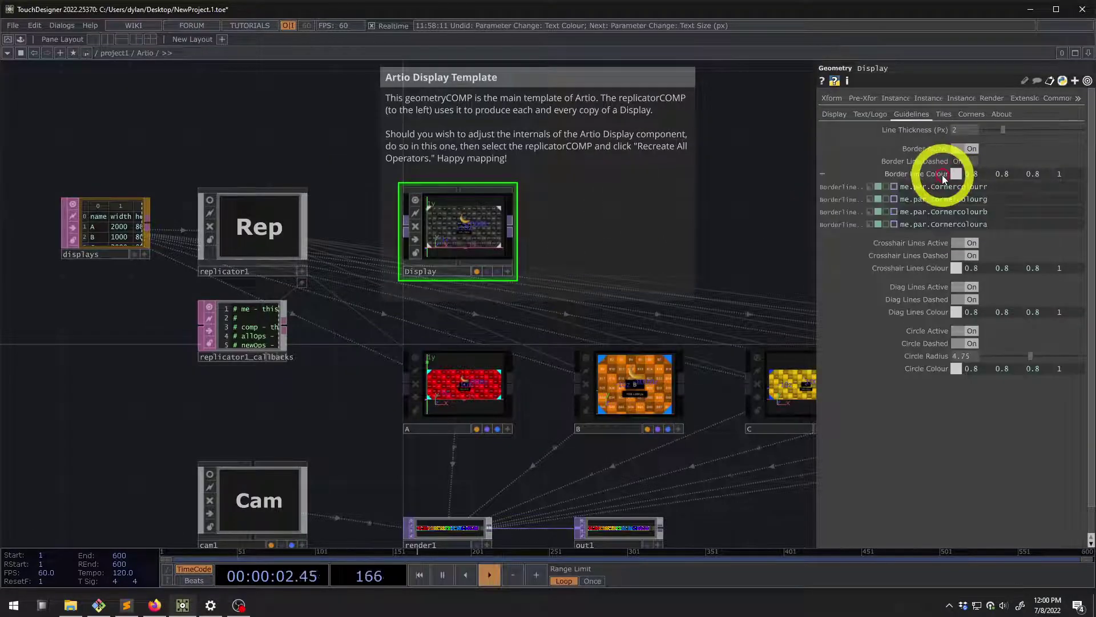
pyautogui.click(942, 174)
pyautogui.scroll(4, 464, 215)
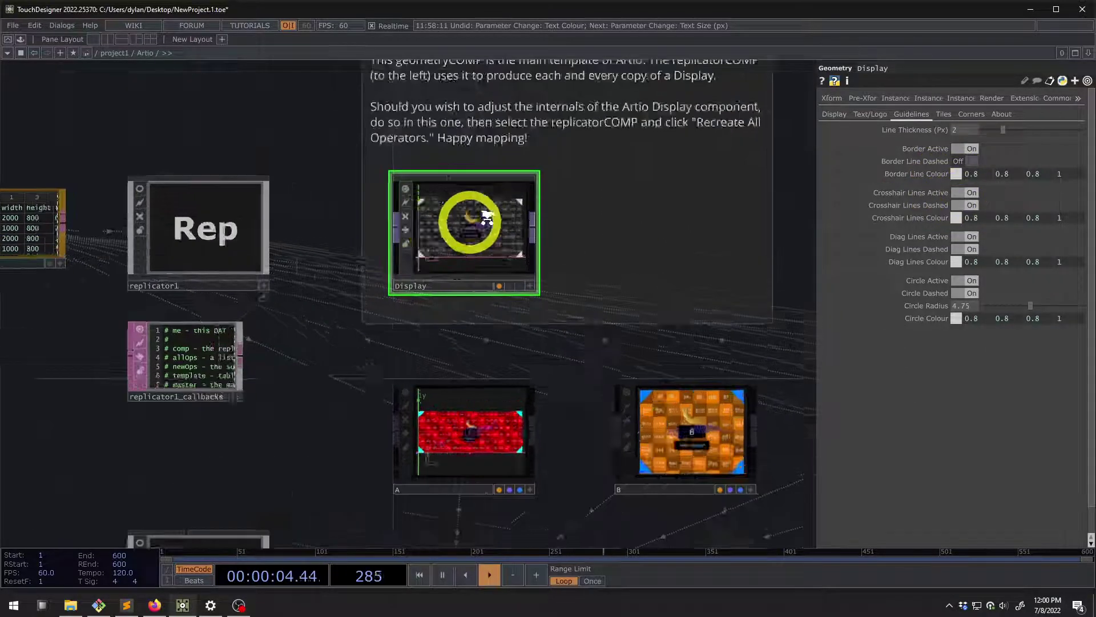
pyautogui.click(964, 205)
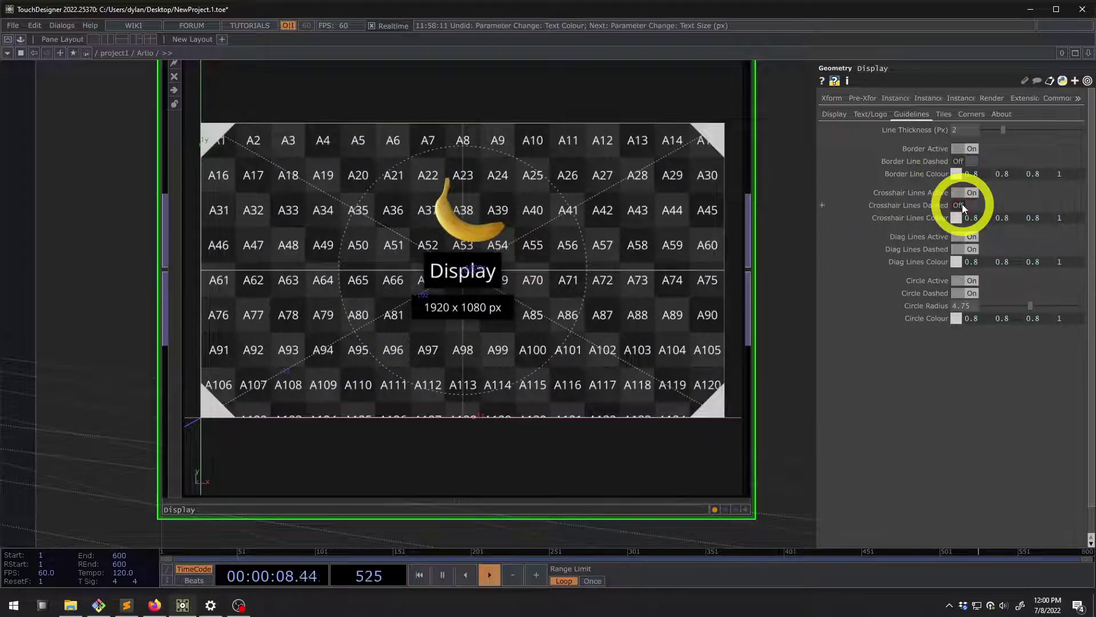
pyautogui.click(962, 203)
pyautogui.click(963, 237)
pyautogui.click(962, 238)
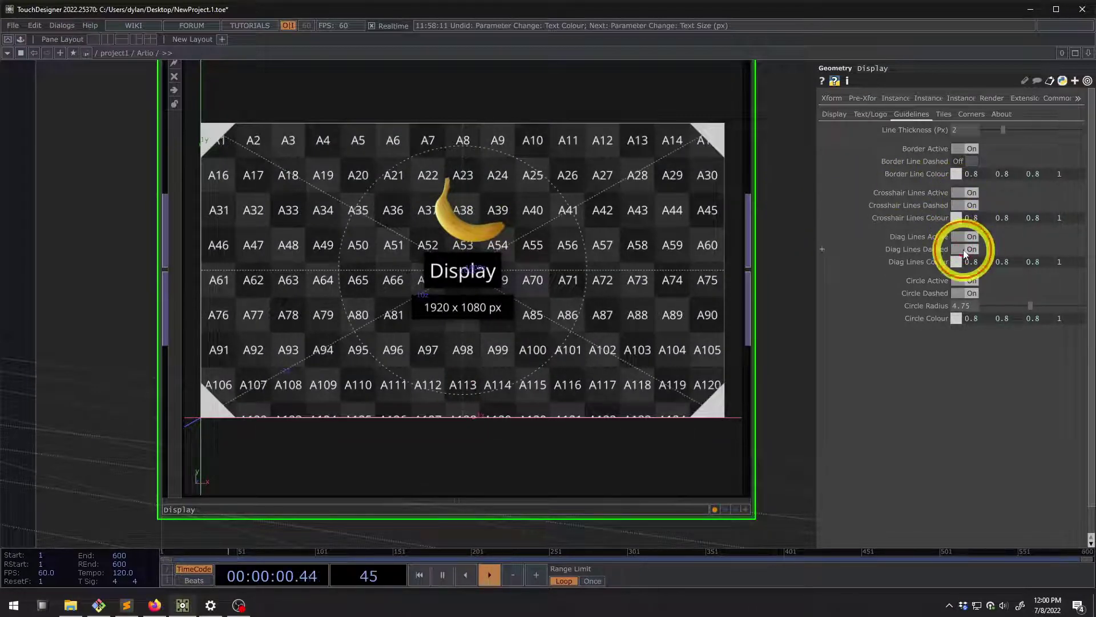
# Make the guide circle solid with radius 4.73, then switch to Firefox
pyautogui.click(961, 294)
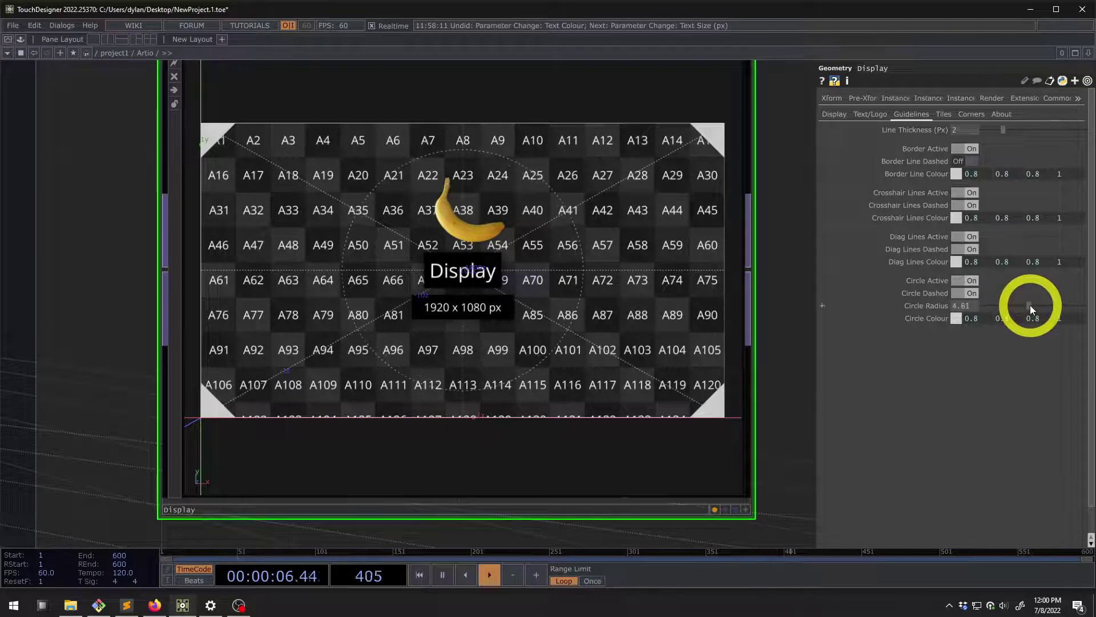
pyautogui.moveTo(1032, 304); pyautogui.dragTo(1029, 304)
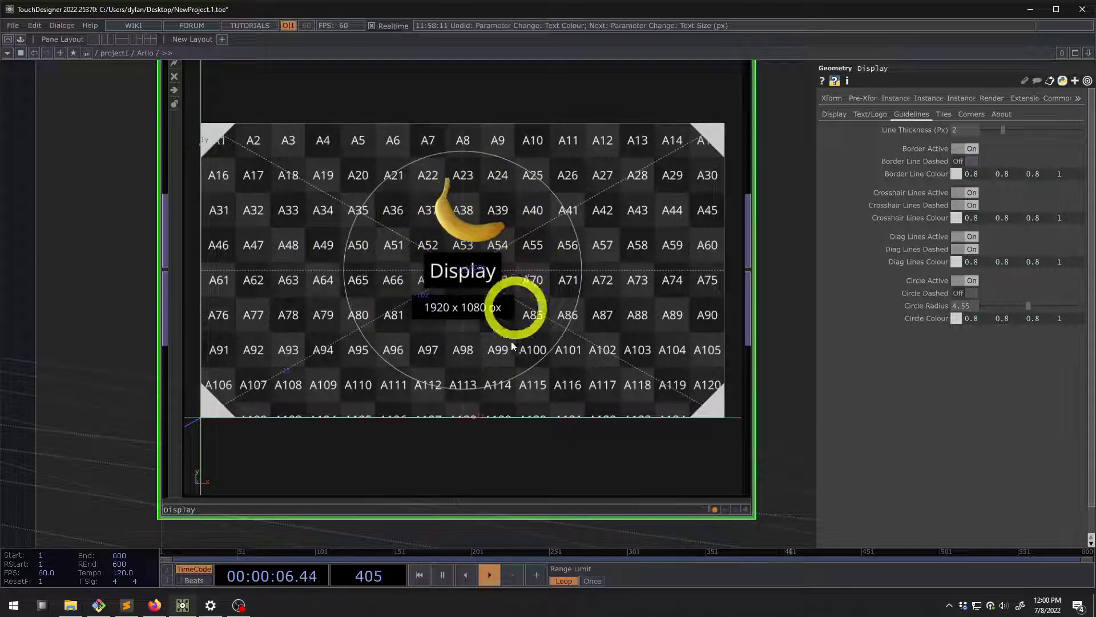
pyautogui.scroll(-3, 430, 232)
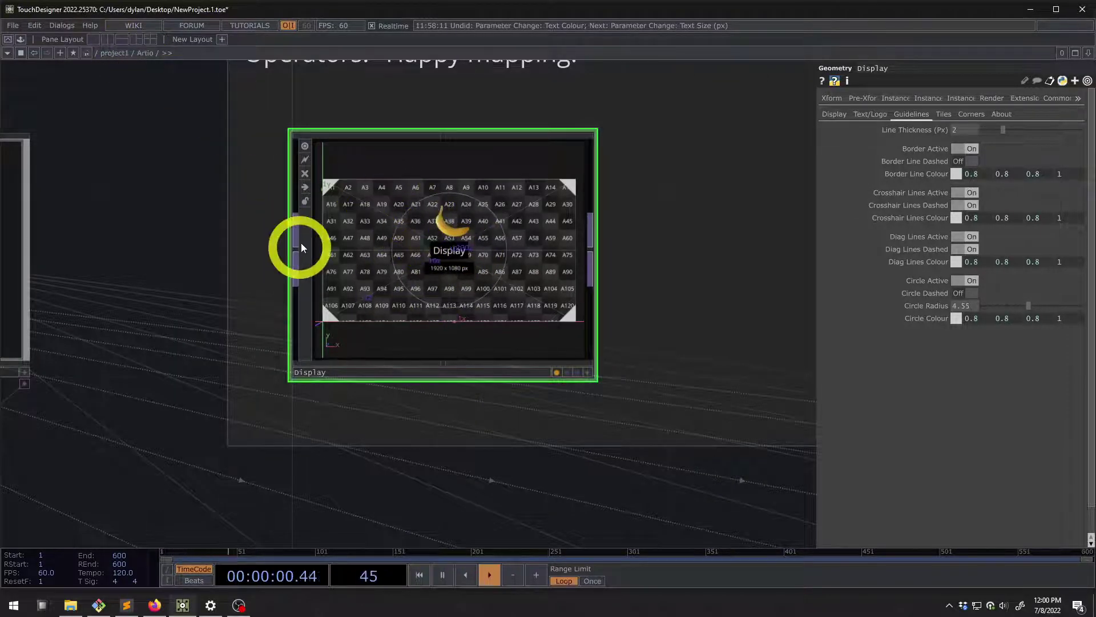
pyautogui.scroll(4, 379, 205)
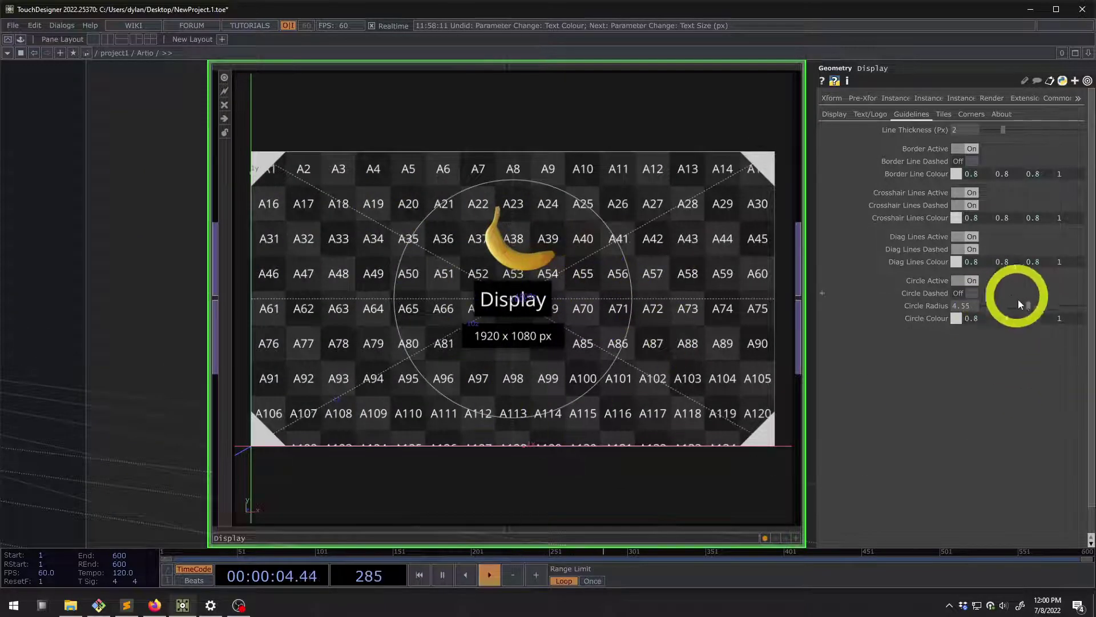
pyautogui.moveTo(1018, 300); pyautogui.dragTo(1031, 302)
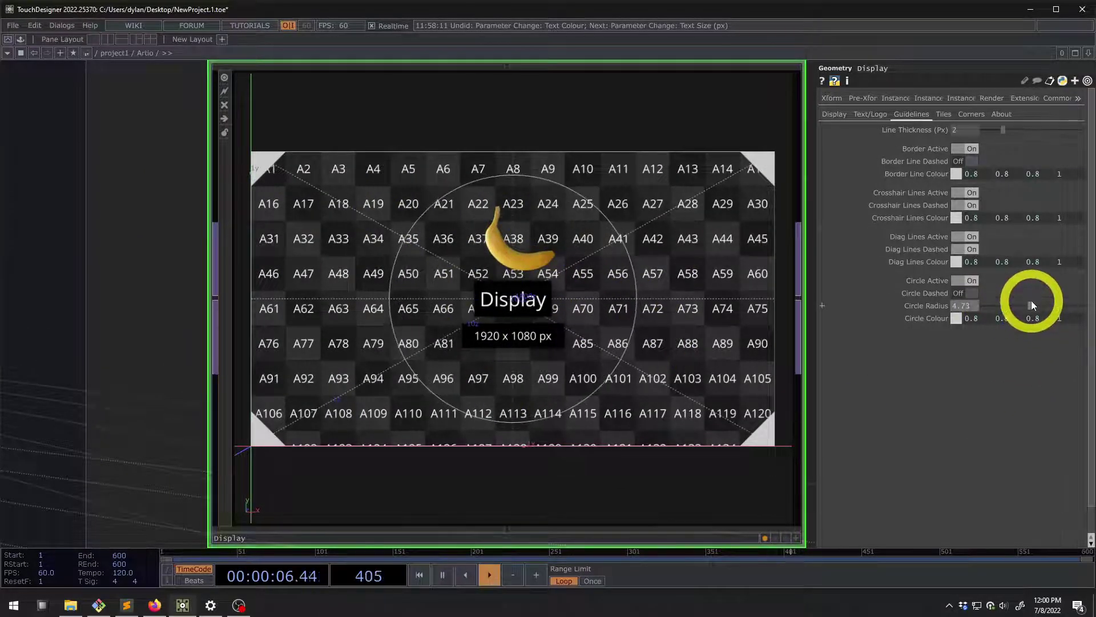
pyautogui.click(154, 604)
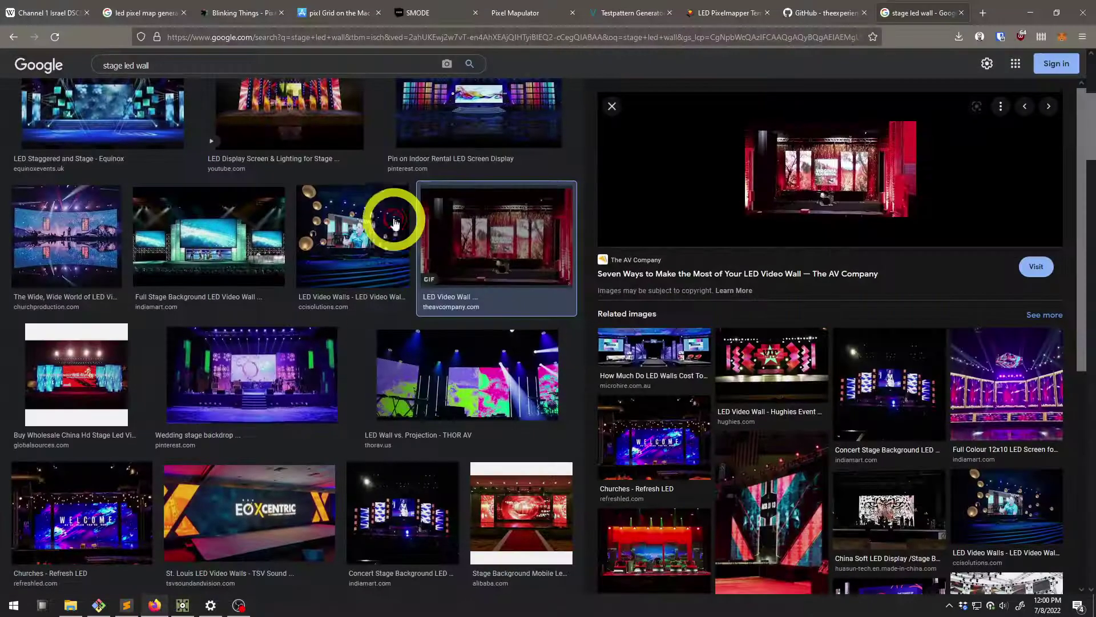
# Look over DVizion's LED Pixelmapper and Testpattern Generator pages, then minimize Firefox
pyautogui.click(701, 23)
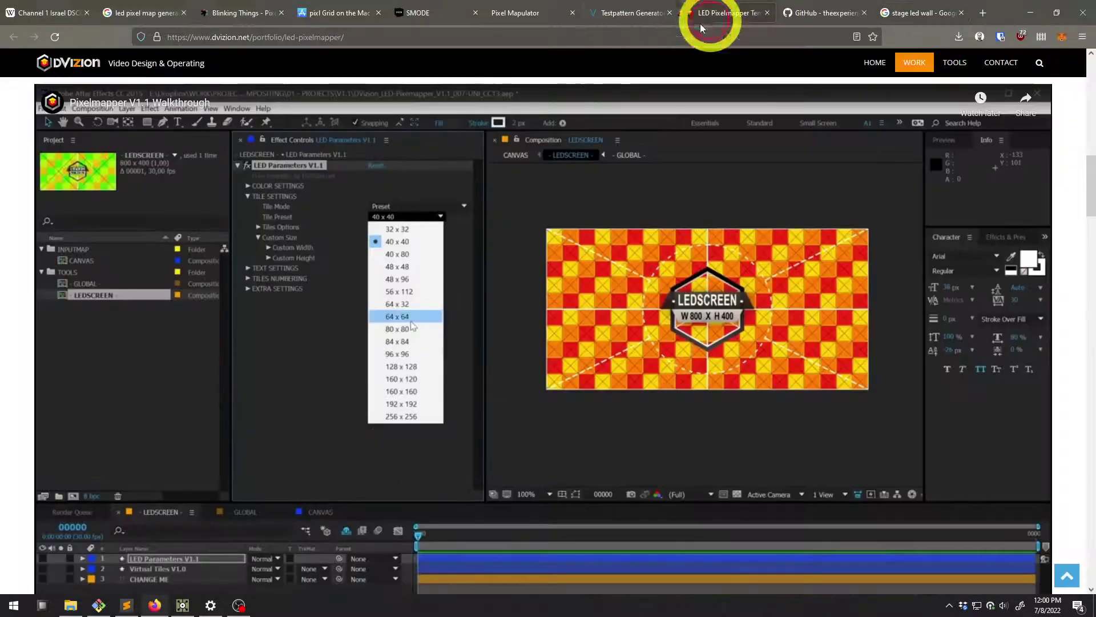
pyautogui.click(611, 13)
pyautogui.click(723, 13)
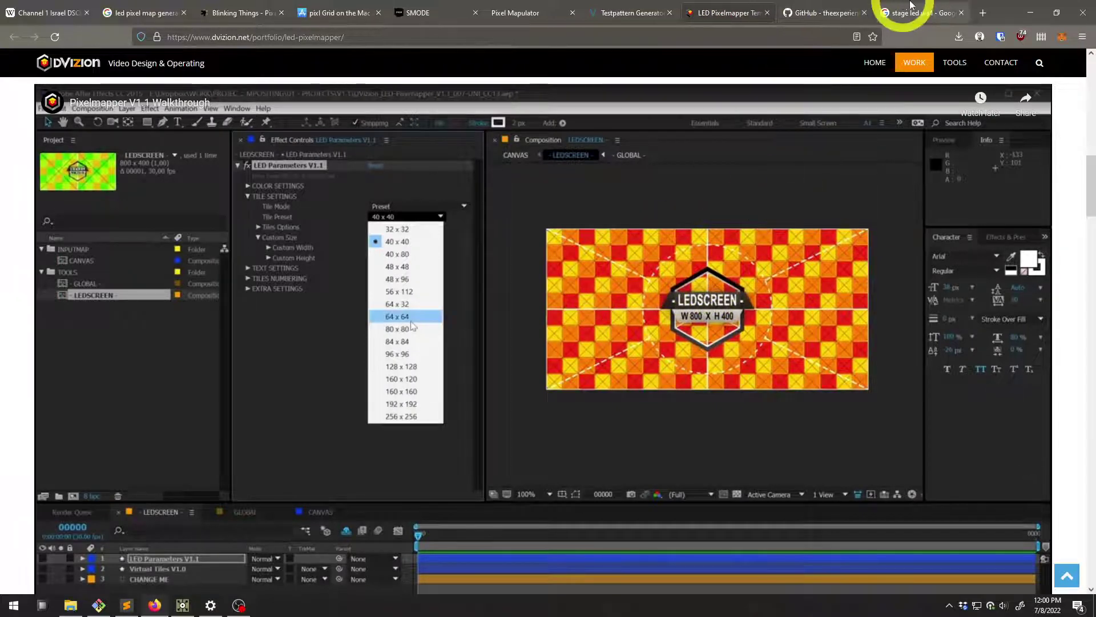
pyautogui.click(1028, 12)
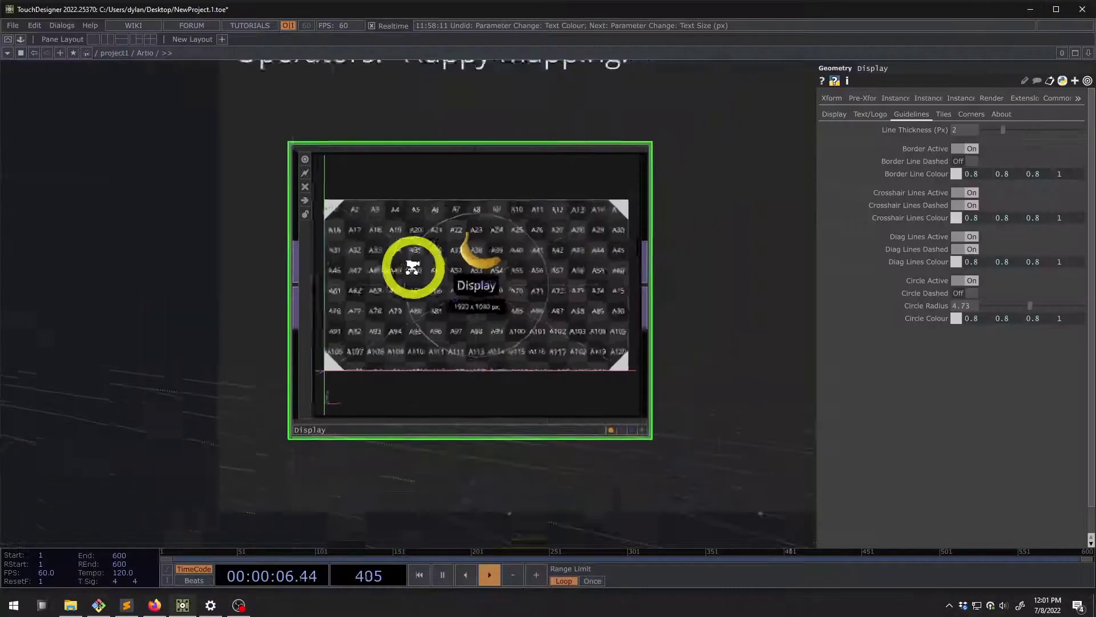
# On the Display template's Tiles page, switch Tiles Active off and on twice
pyautogui.scroll(-5, 412, 267)
pyautogui.scroll(5, 443, 272)
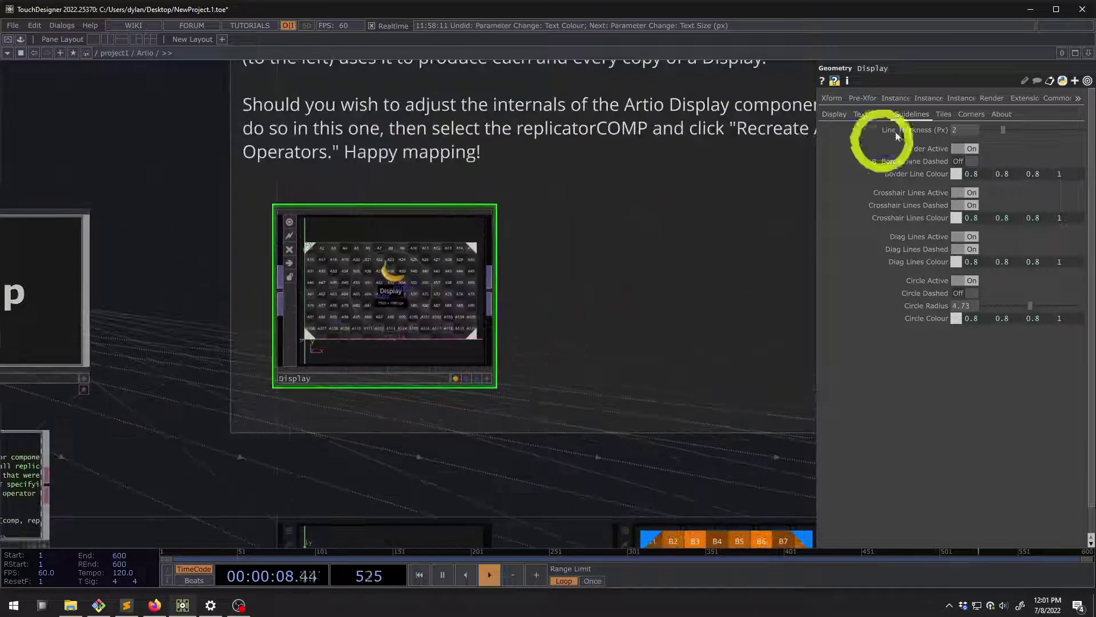
pyautogui.click(950, 118)
pyautogui.scroll(3, 443, 310)
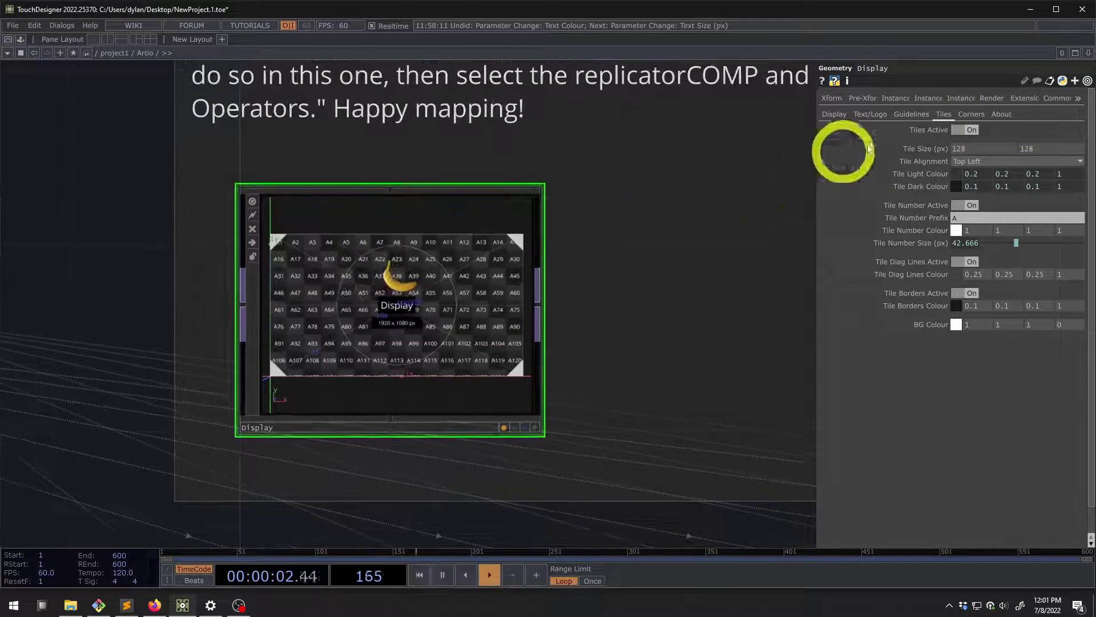
pyautogui.click(957, 131)
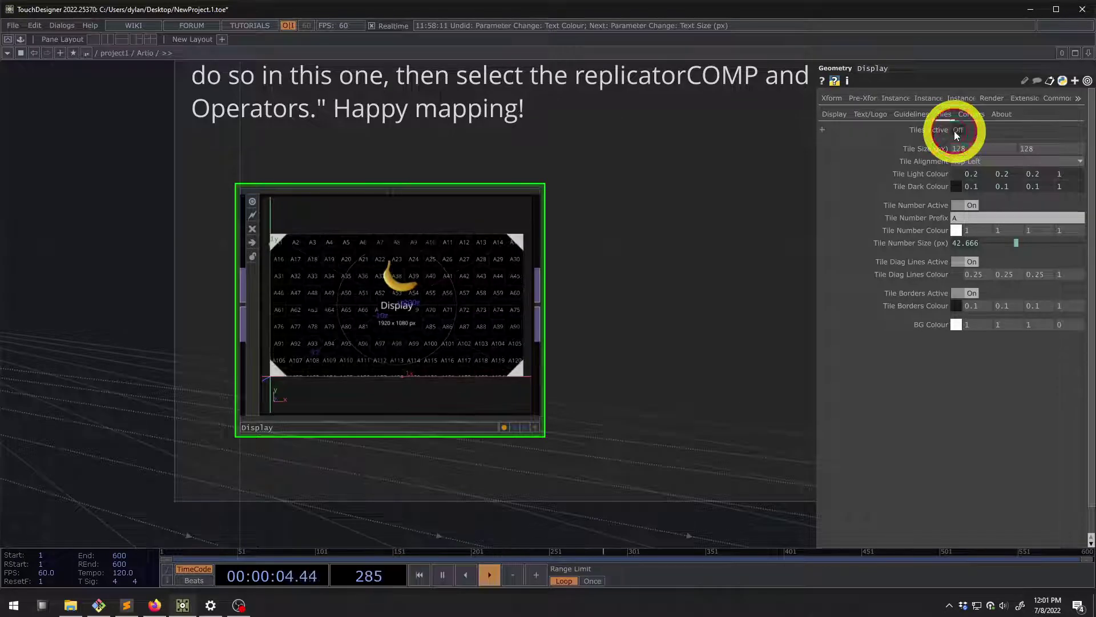
pyautogui.click(957, 131)
pyautogui.scroll(3, 375, 245)
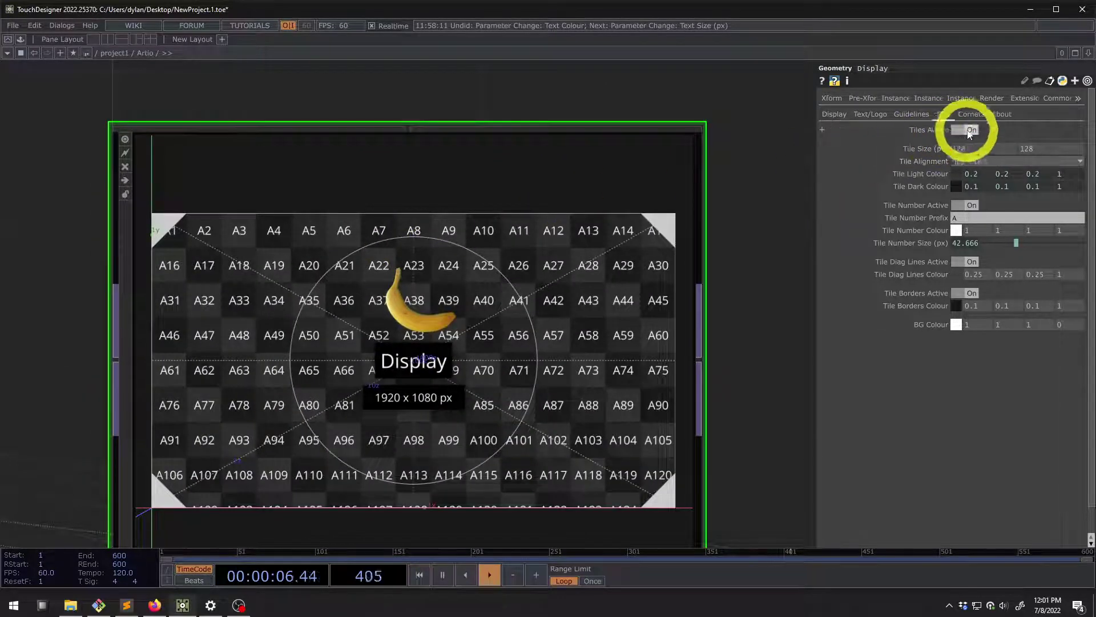
pyautogui.click(969, 131)
pyautogui.click(971, 132)
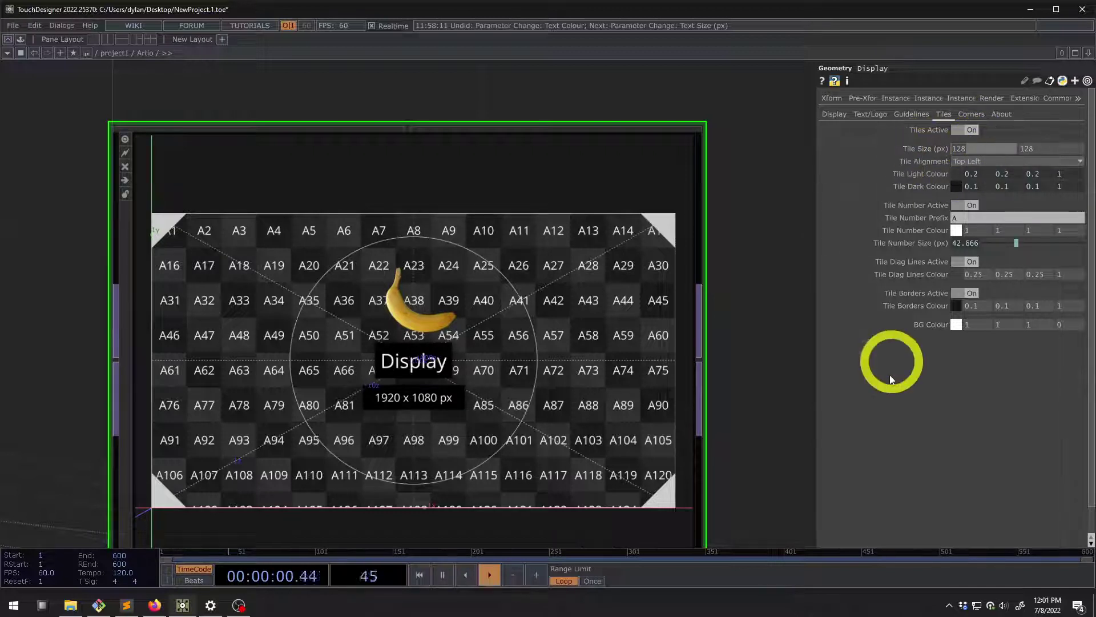
# Try Center Center tile alignment, then return it to Top Left
pyautogui.click(965, 162)
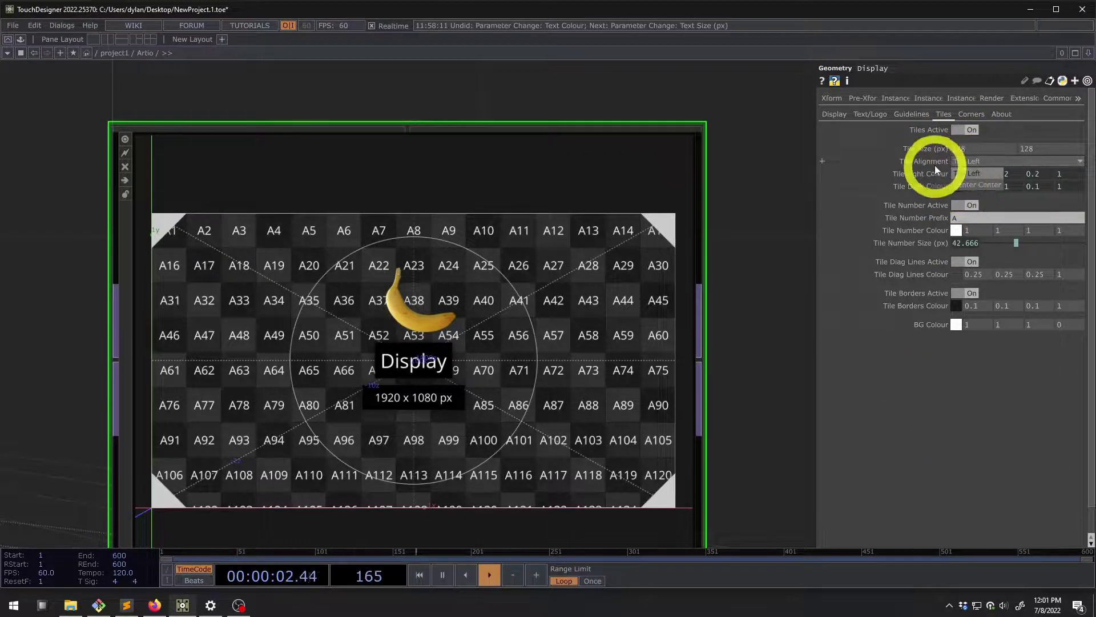
pyautogui.click(985, 187)
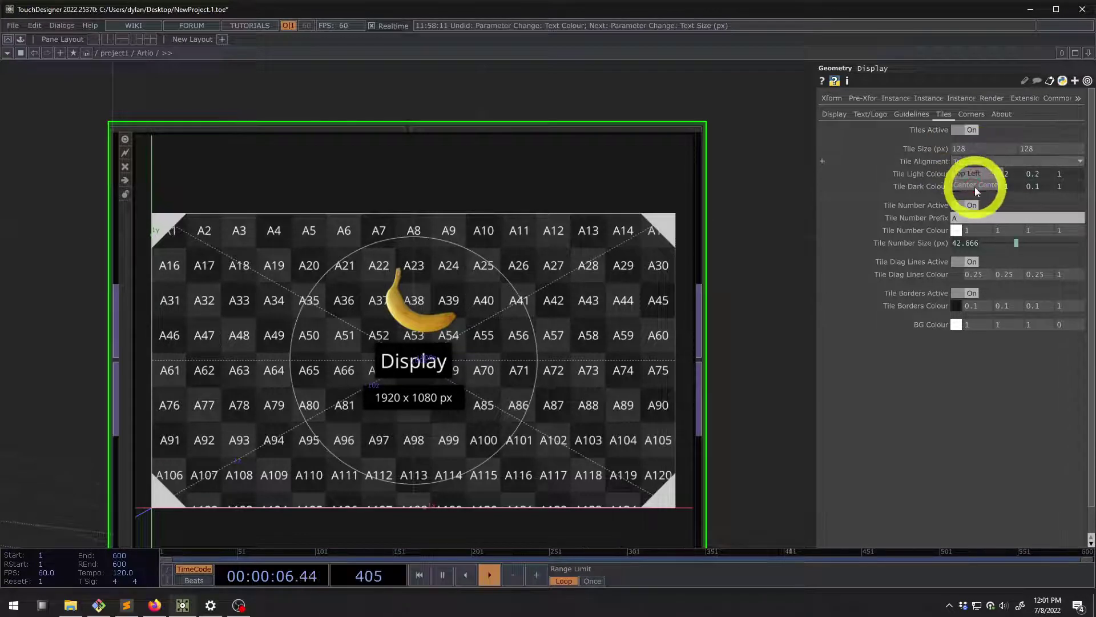
pyautogui.click(966, 162)
pyautogui.click(964, 173)
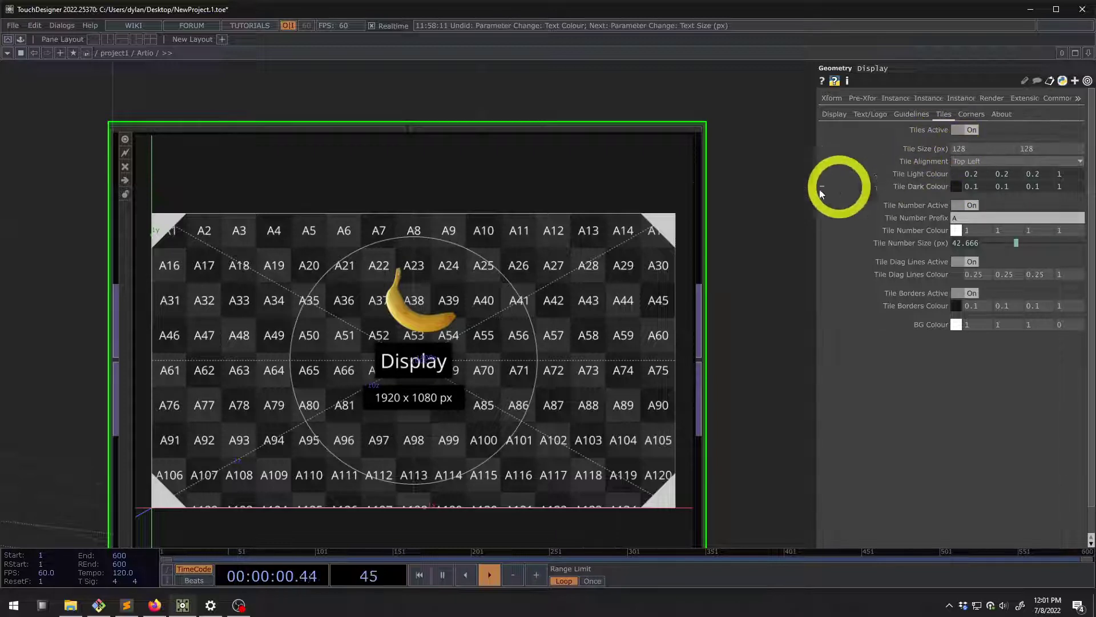
pyautogui.scroll(-5, 517, 224)
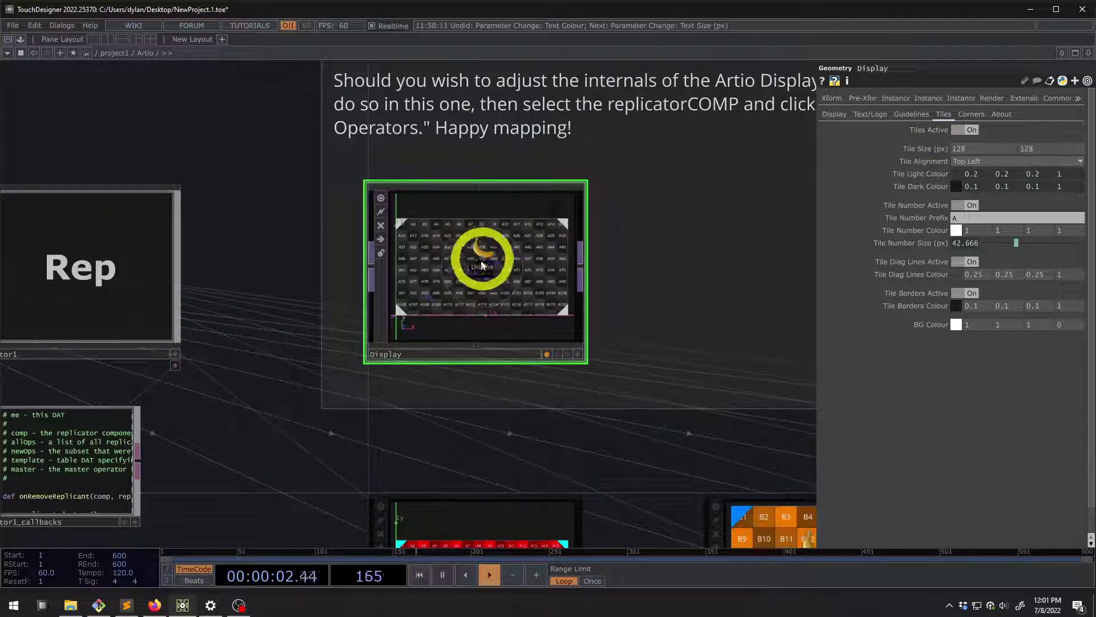
pyautogui.scroll(-3, 498, 237)
pyautogui.scroll(-2, 499, 236)
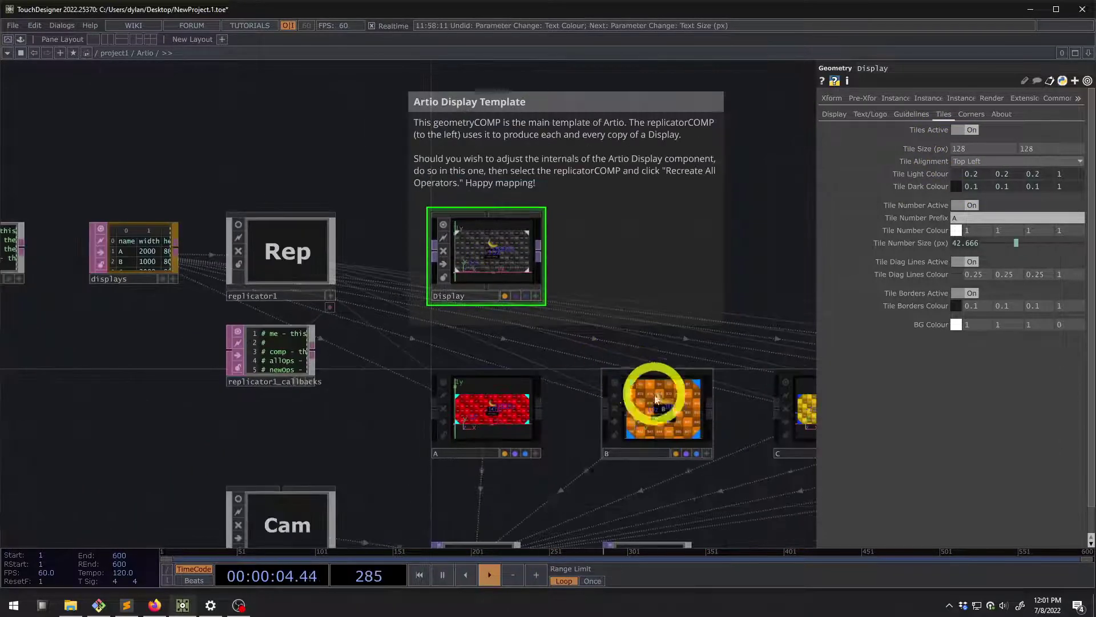
pyautogui.scroll(5, 669, 413)
pyautogui.click(672, 416)
pyautogui.scroll(3, 710, 413)
pyautogui.scroll(2, 738, 401)
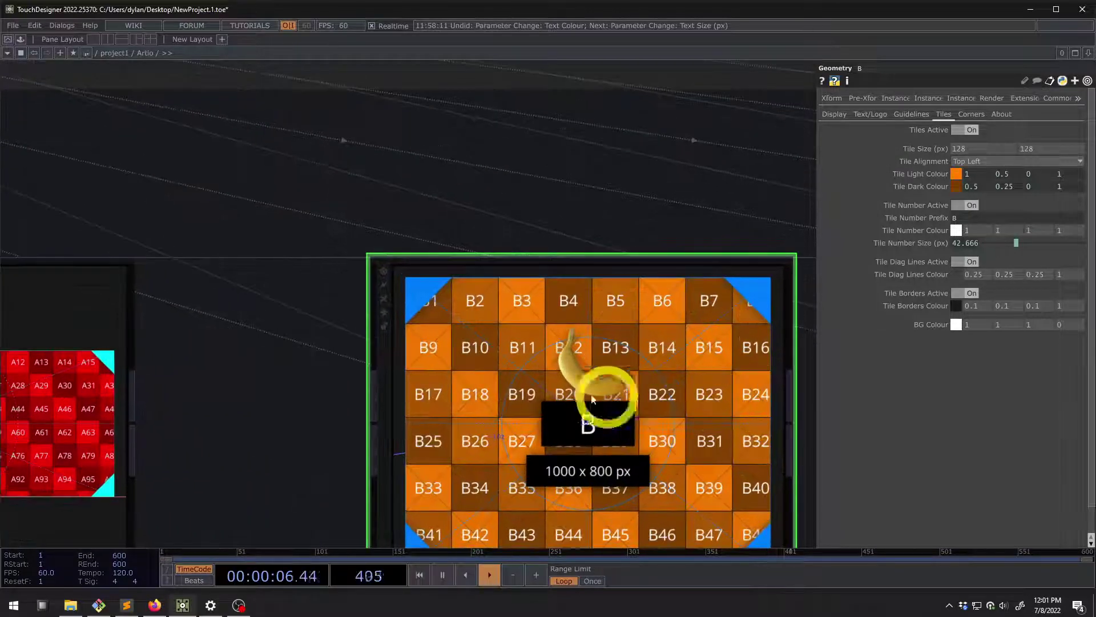
pyautogui.click(974, 163)
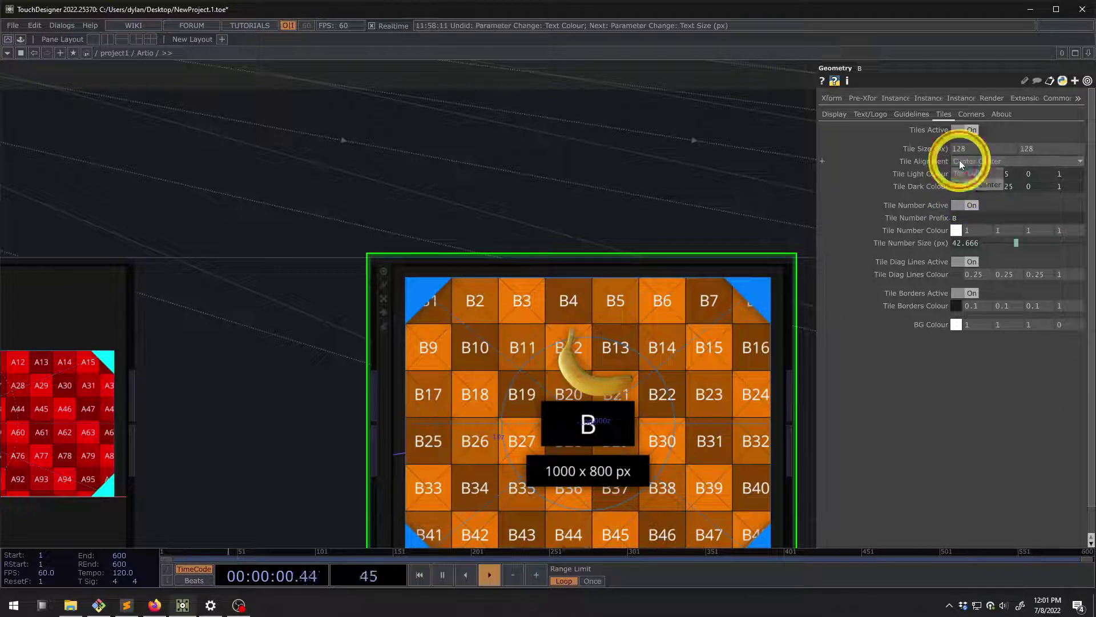
pyautogui.click(966, 161)
pyautogui.scroll(-5, 409, 340)
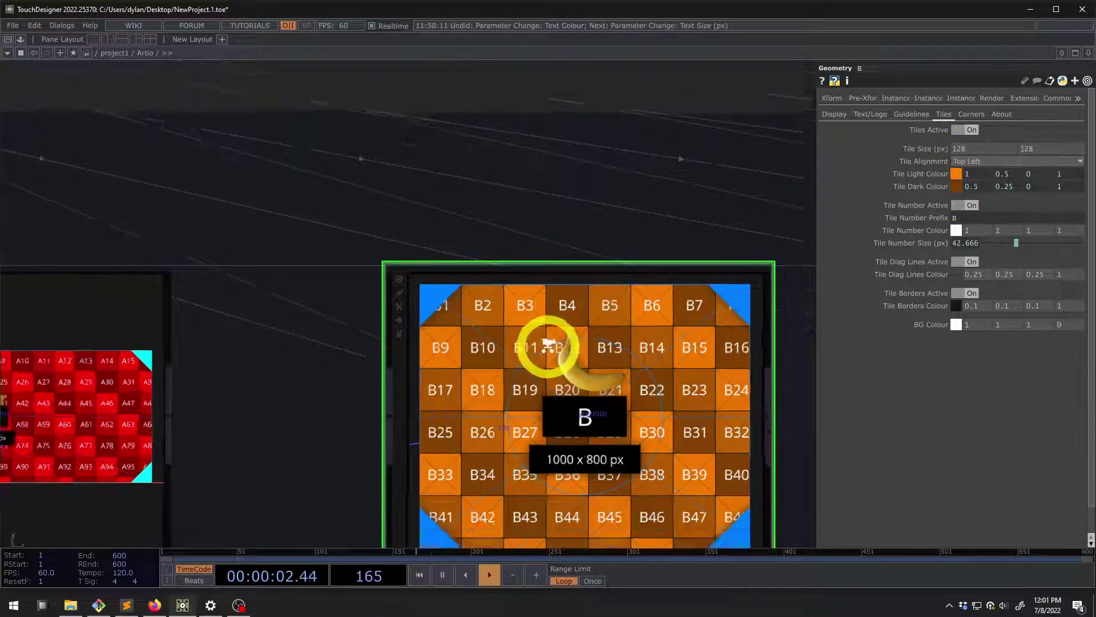
pyautogui.moveTo(689, 342); pyautogui.dragTo(464, 313)
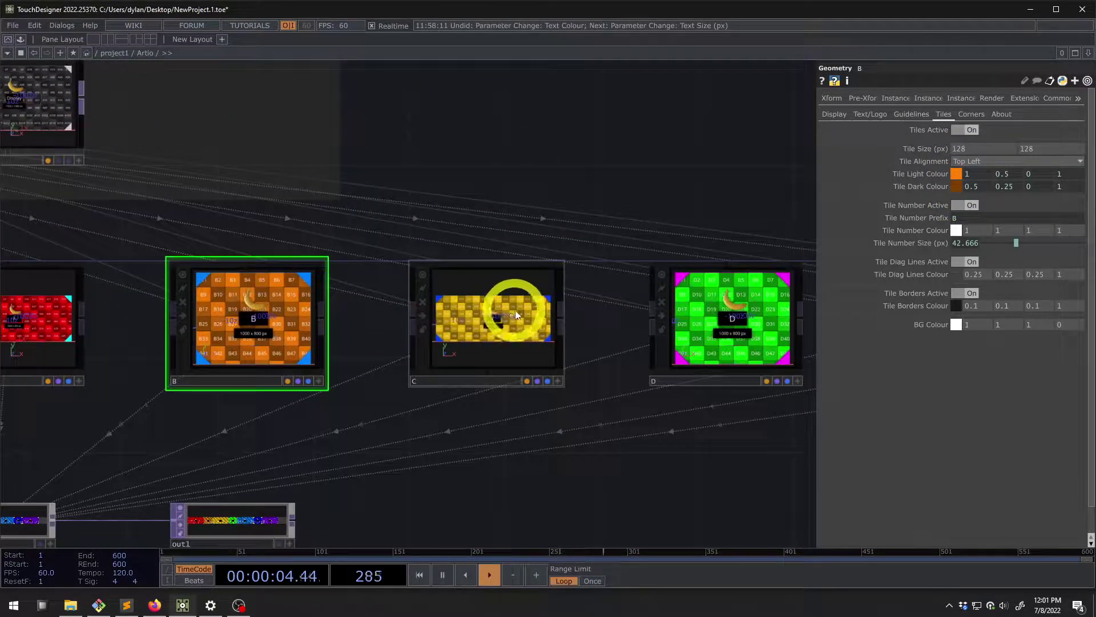
pyautogui.click(516, 308)
pyautogui.scroll(4, 516, 308)
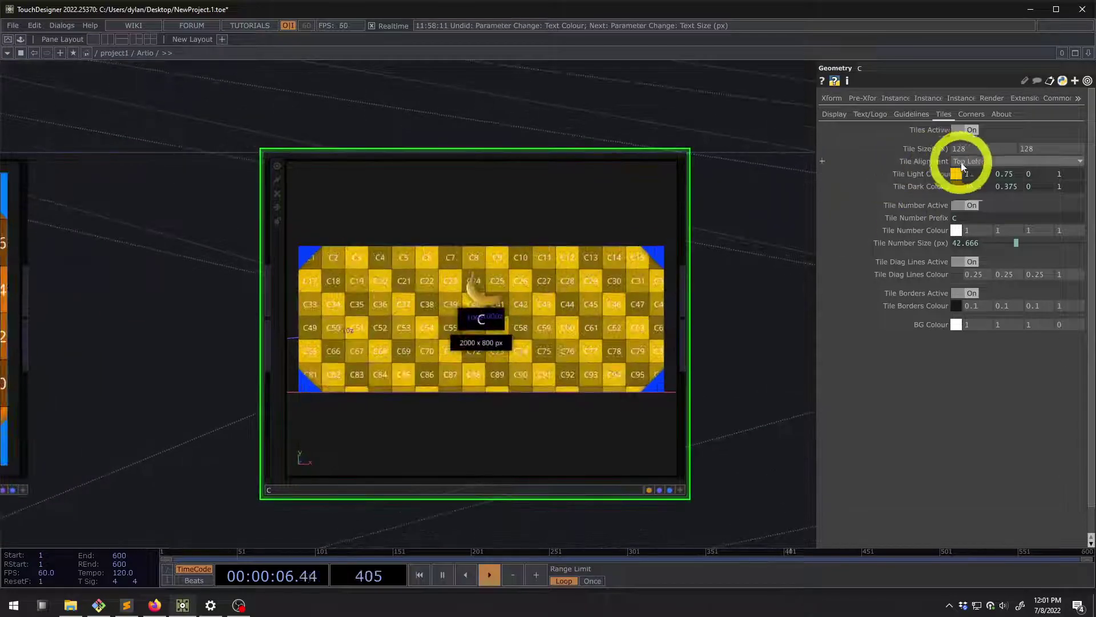
pyautogui.click(968, 162)
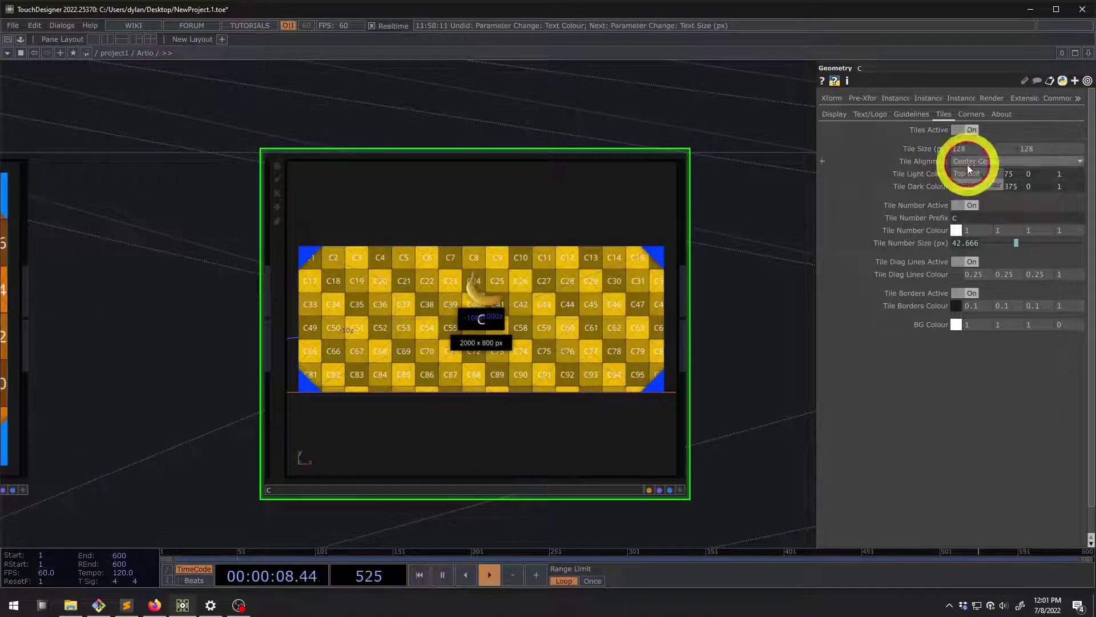
pyautogui.click(968, 166)
pyautogui.scroll(-6, 509, 294)
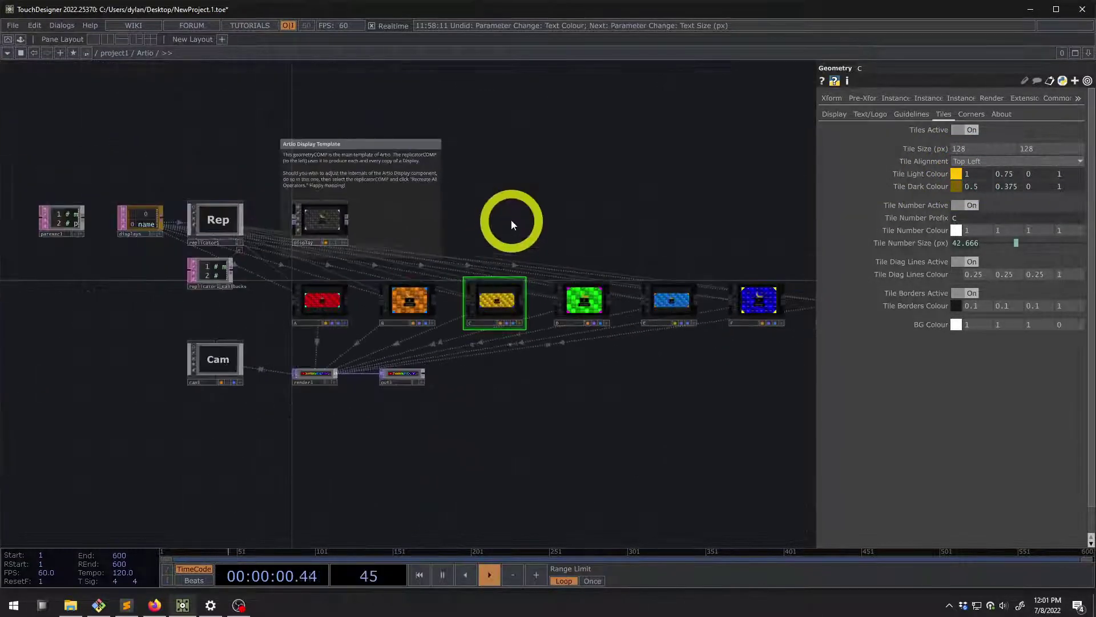
pyautogui.scroll(5, 262, 220)
pyautogui.click(366, 221)
pyautogui.moveTo(135, 206); pyautogui.dragTo(260, 284)
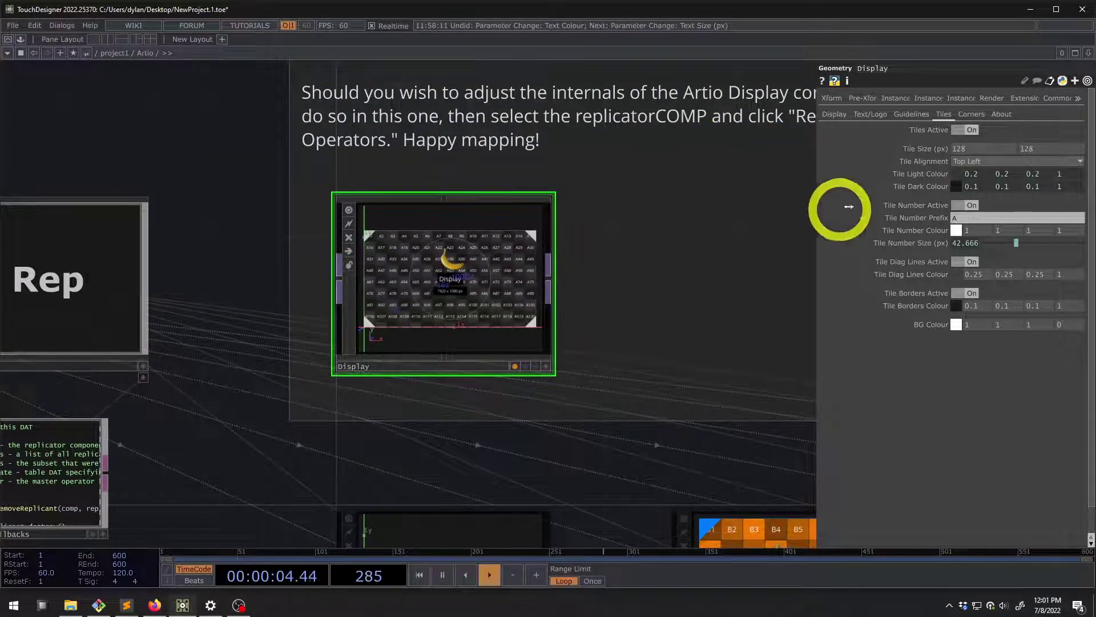
# Keep Top Left tile alignment and make the Display resolution constant, width fixed at 2000 px
pyautogui.click(971, 167)
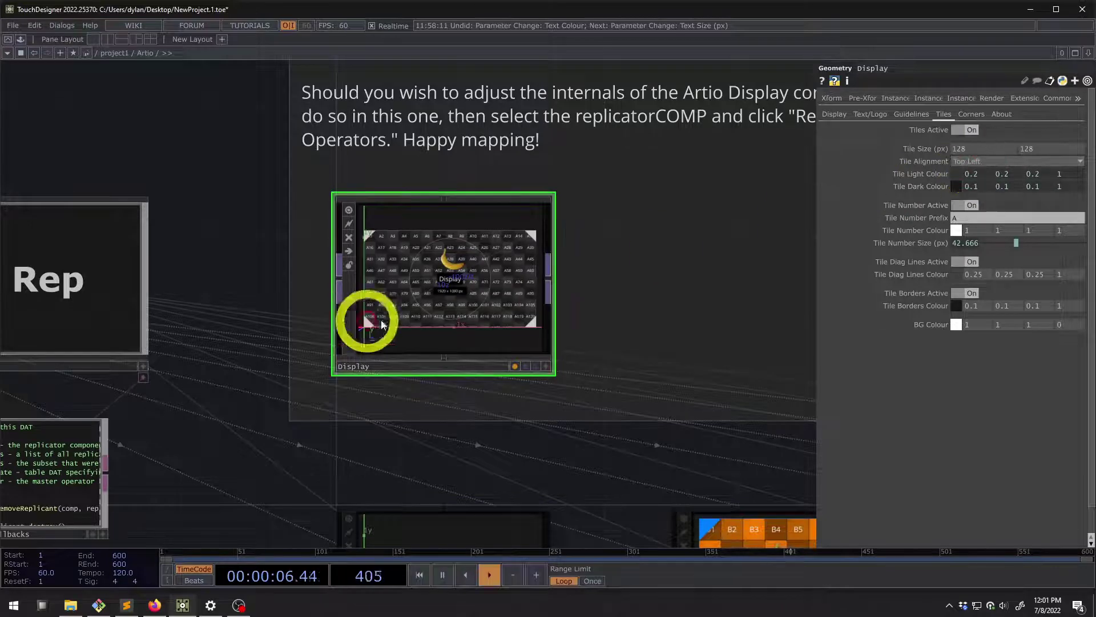
pyautogui.scroll(5, 399, 257)
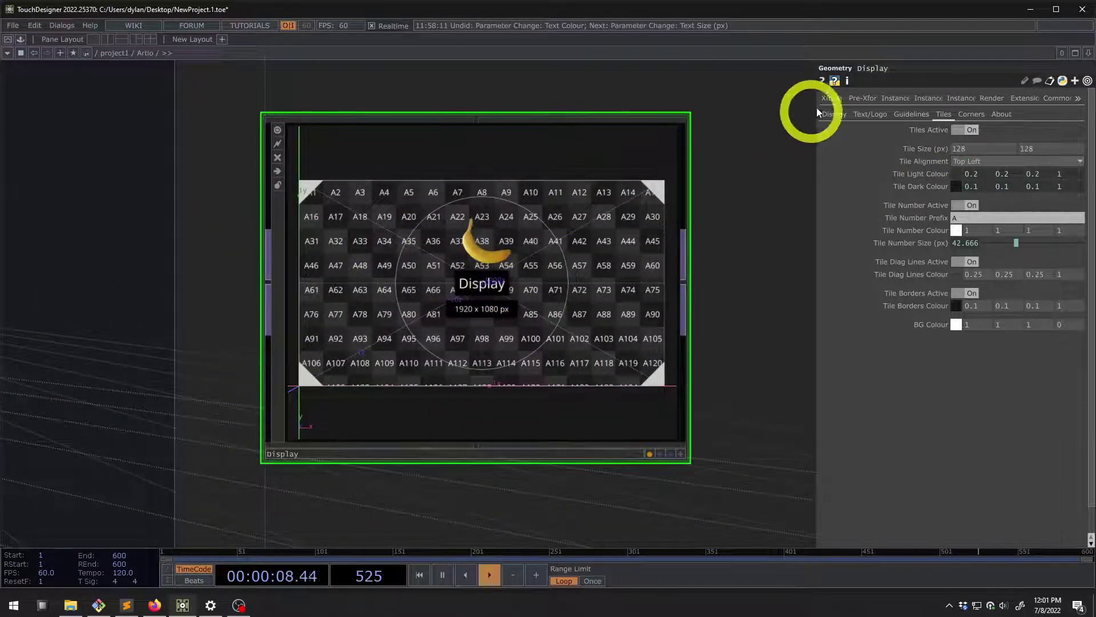
pyautogui.click(834, 114)
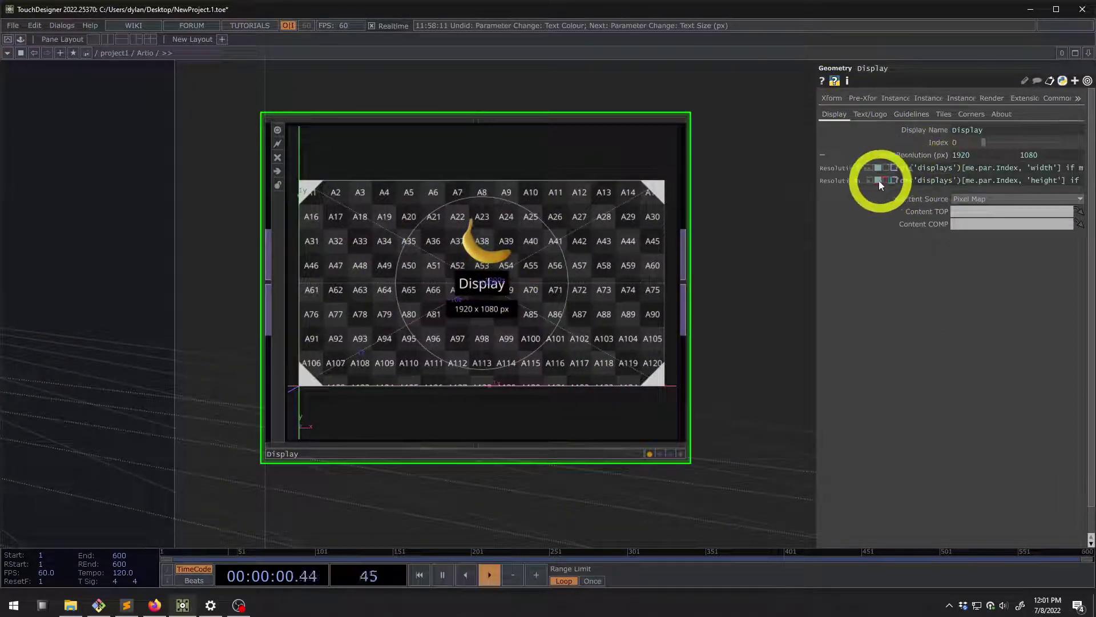
pyautogui.click(869, 181)
pyautogui.click(868, 169)
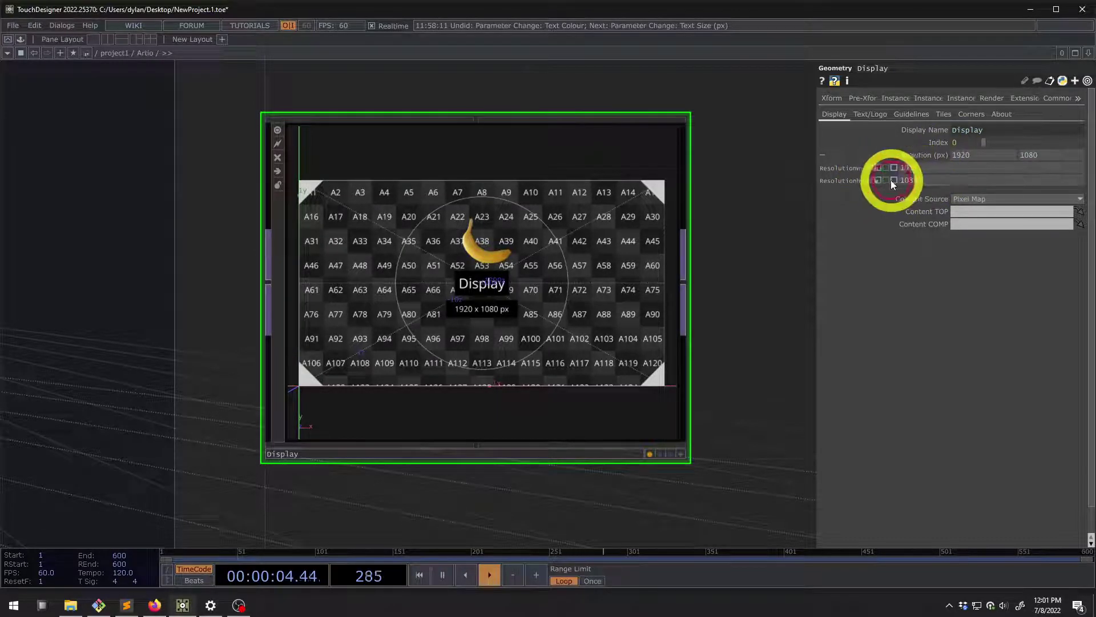
pyautogui.click(882, 169)
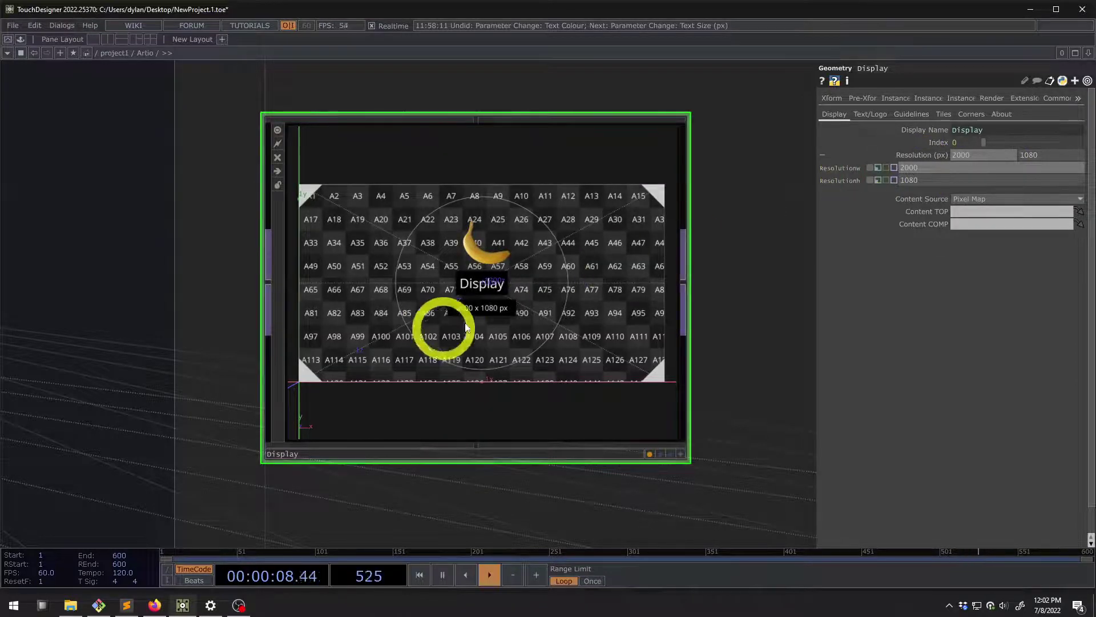
pyautogui.scroll(5, 655, 244)
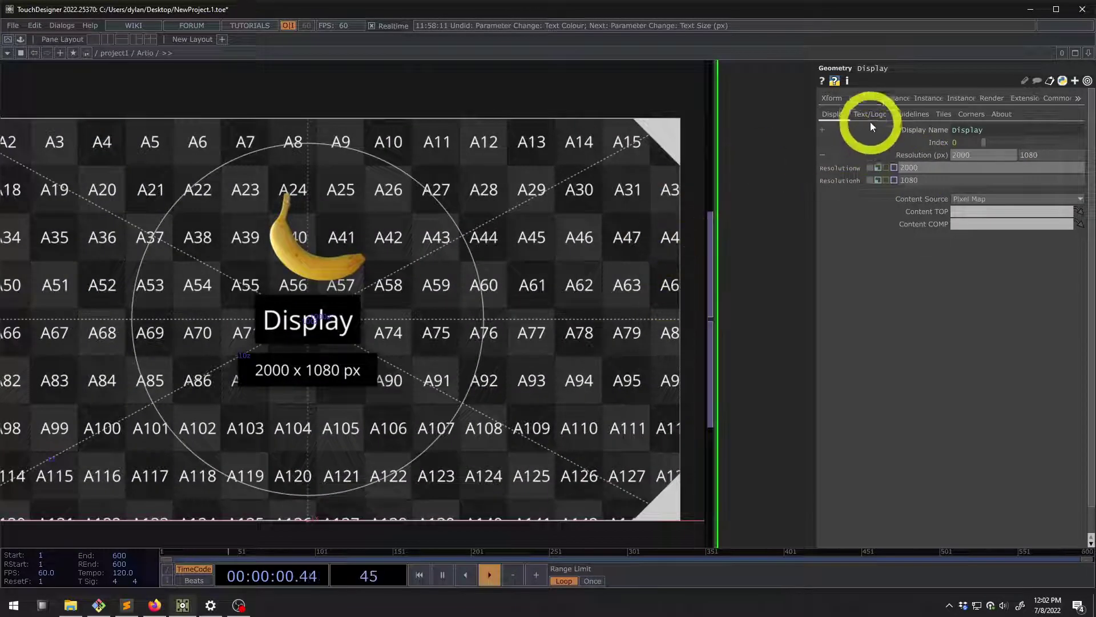
# Browse Text/Logo, Guidelines and Tiles pages, keep Tile Alignment at Top Left, then zoom into Display
pyautogui.click(870, 117)
pyautogui.click(910, 114)
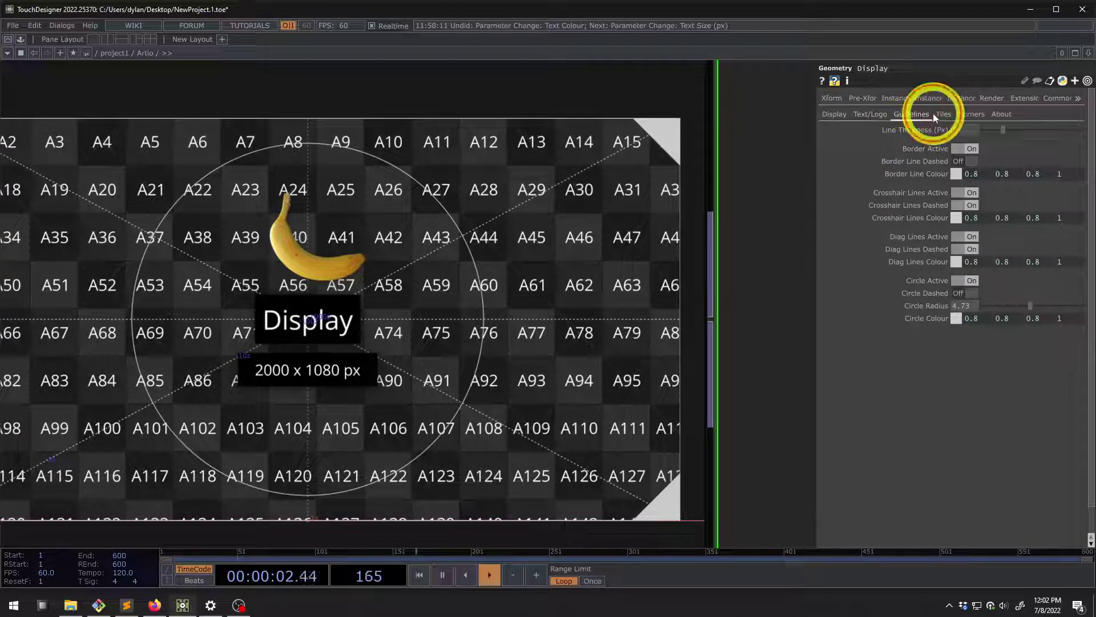
pyautogui.click(940, 114)
pyautogui.click(961, 161)
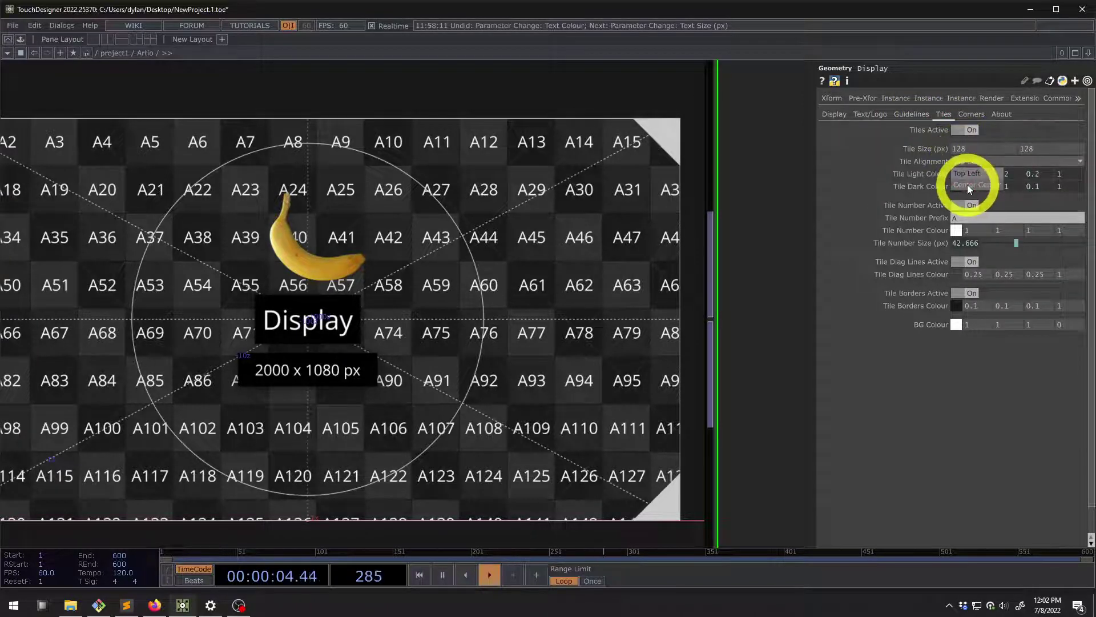
pyautogui.click(967, 184)
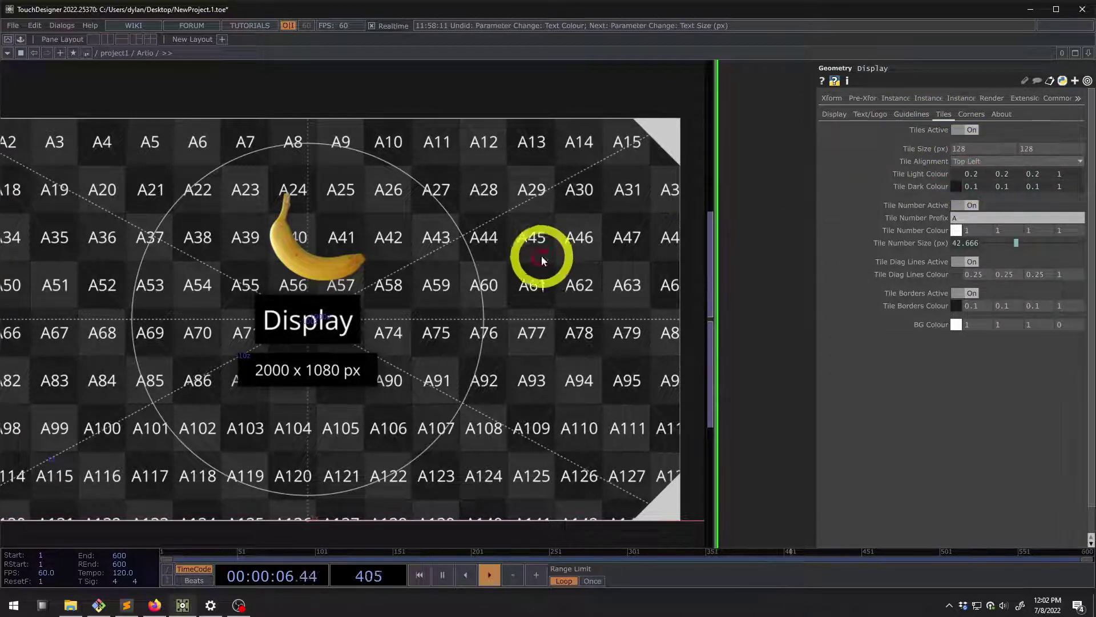
pyautogui.scroll(-5, 541, 255)
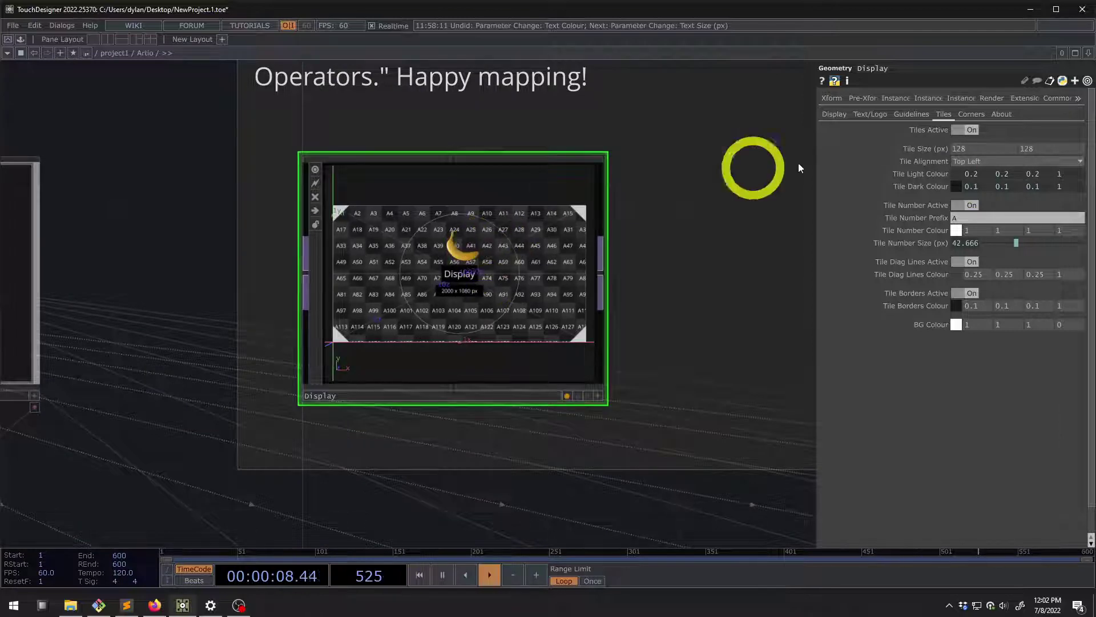
pyautogui.scroll(3, 466, 246)
pyautogui.scroll(2, 465, 245)
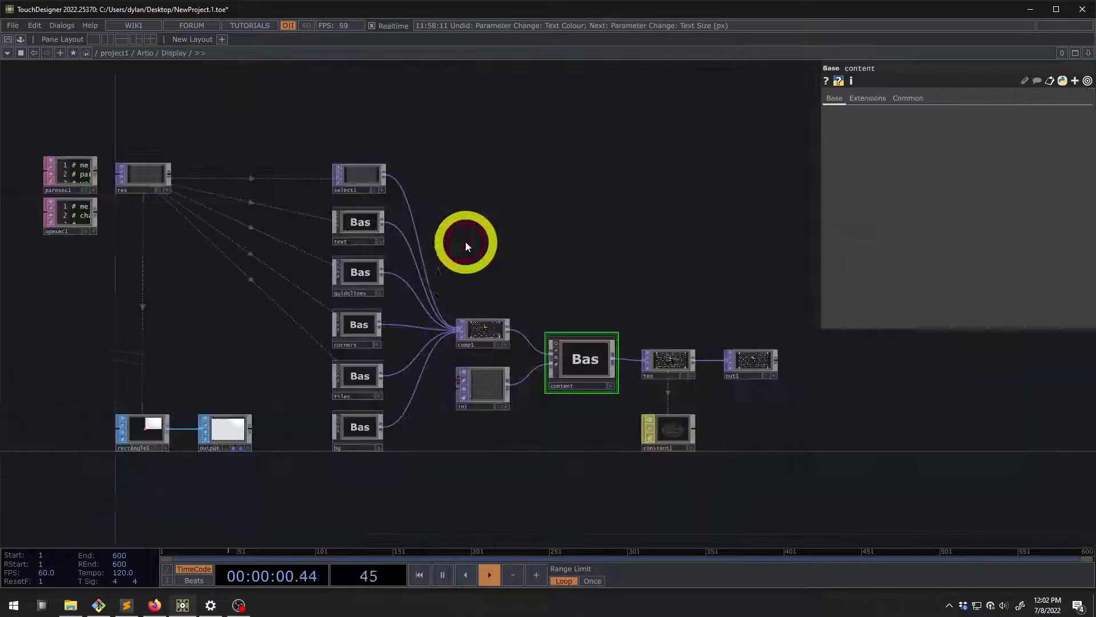
# Open the tiles component, inspect comp1 and select_res, then enter tile_row_template0
pyautogui.click(364, 378)
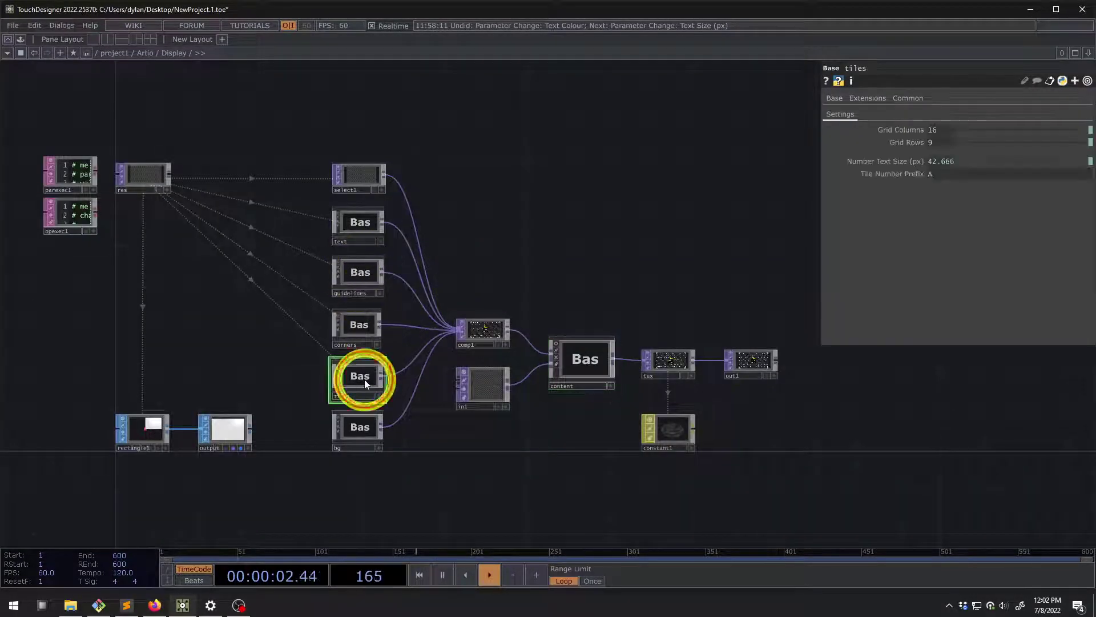
pyautogui.scroll(2, 364, 379)
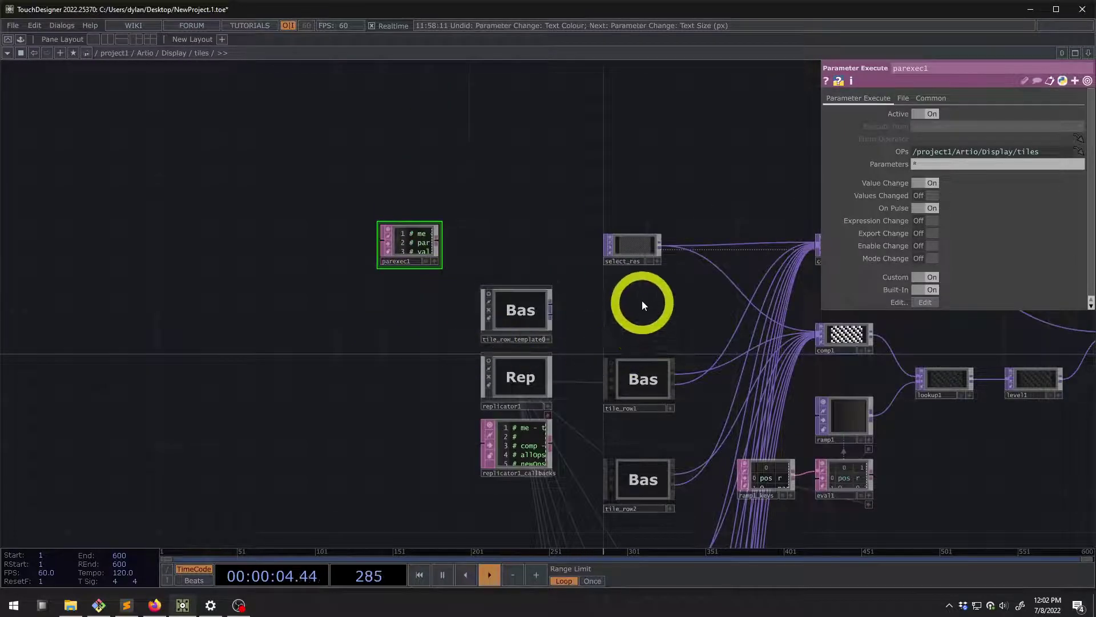
pyautogui.scroll(2, 600, 207)
pyautogui.scroll(-2, 558, 213)
pyautogui.scroll(4, 588, 274)
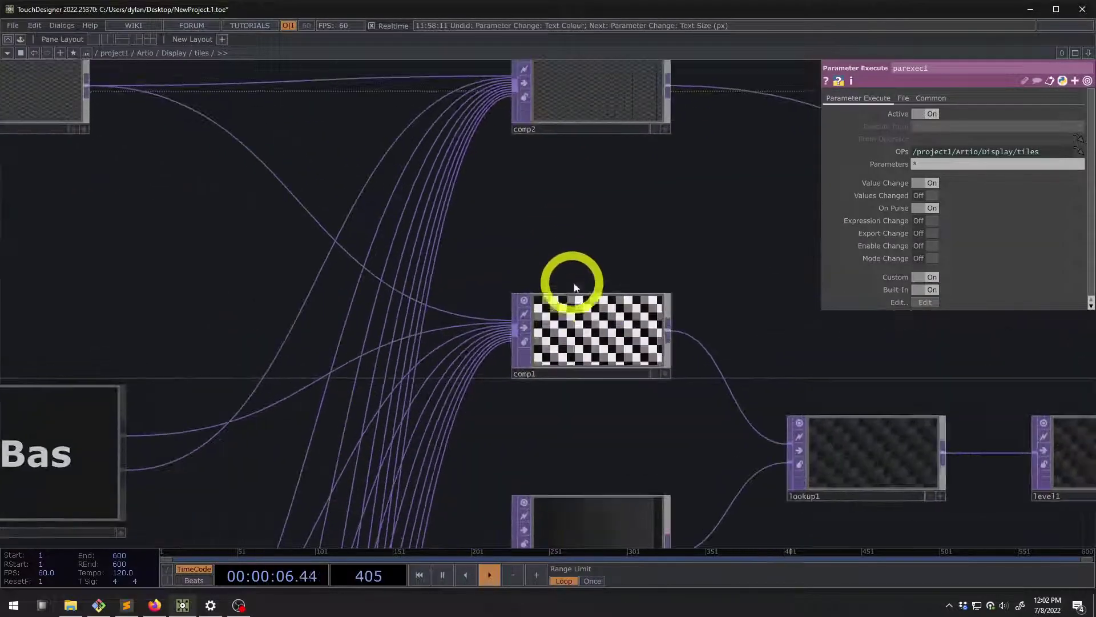
pyautogui.scroll(2, 584, 324)
pyautogui.scroll(-5, 537, 292)
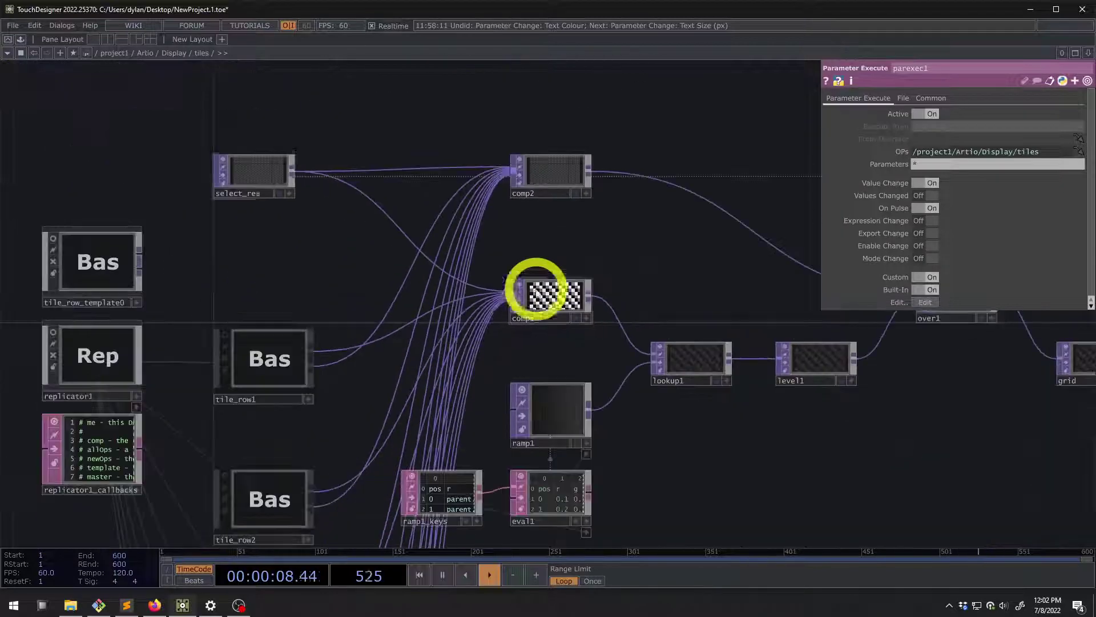
pyautogui.scroll(-2, 245, 163)
pyautogui.scroll(3, 262, 203)
pyautogui.scroll(-3, 325, 190)
pyautogui.scroll(1, 255, 334)
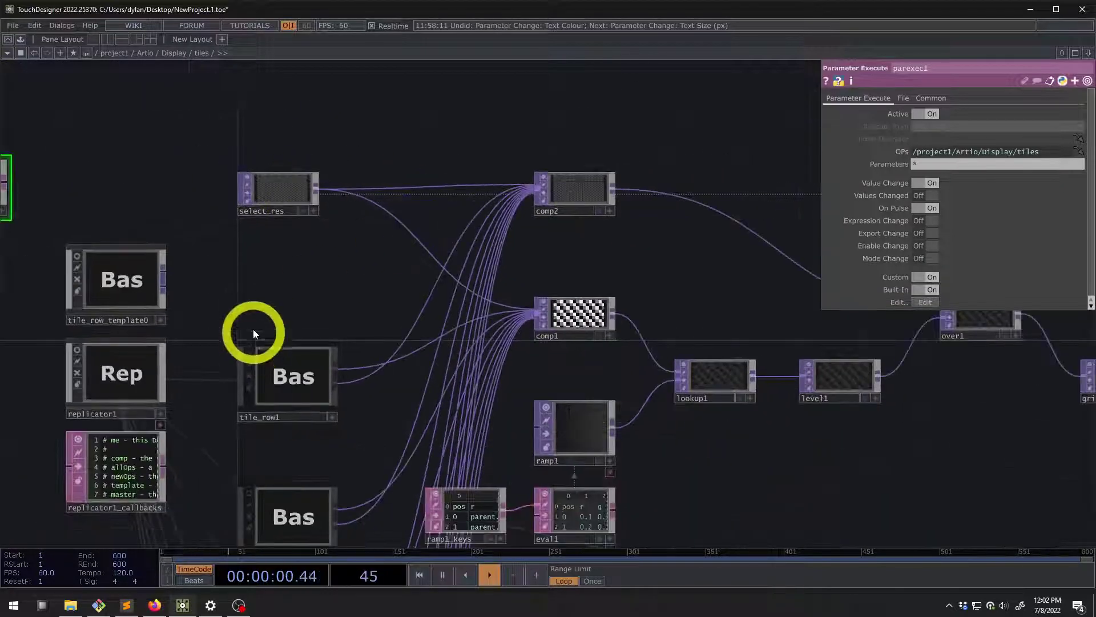
pyautogui.doubleClick(279, 275)
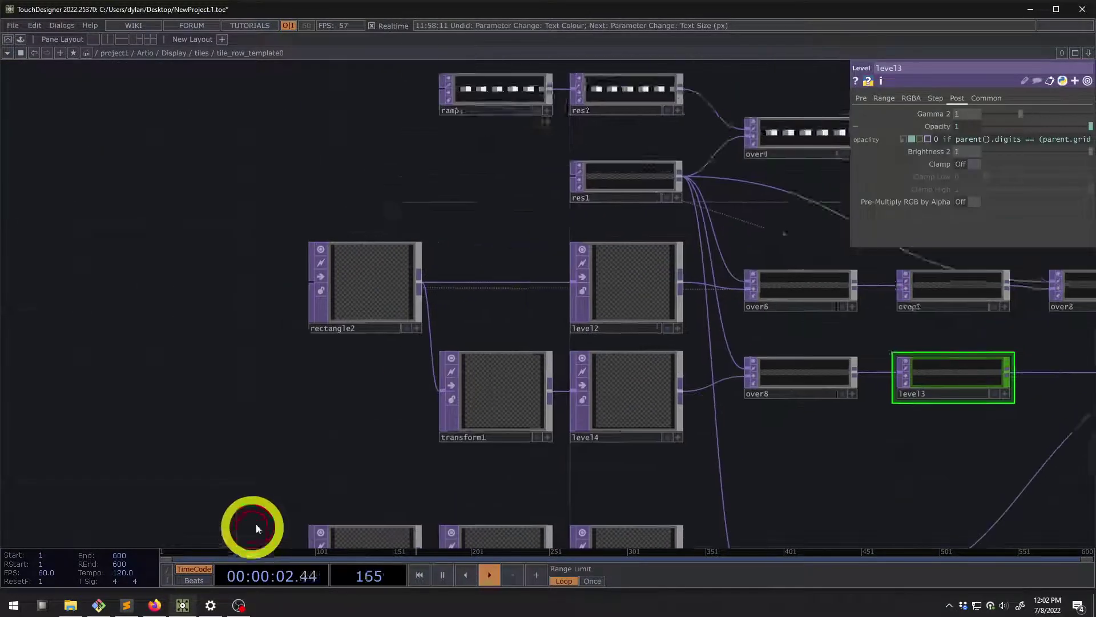
# Inspect ramp1 and the rest of the tile_row_template0 network
pyautogui.scroll(-2, 256, 528)
pyautogui.scroll(4, 274, 362)
pyautogui.click(391, 269)
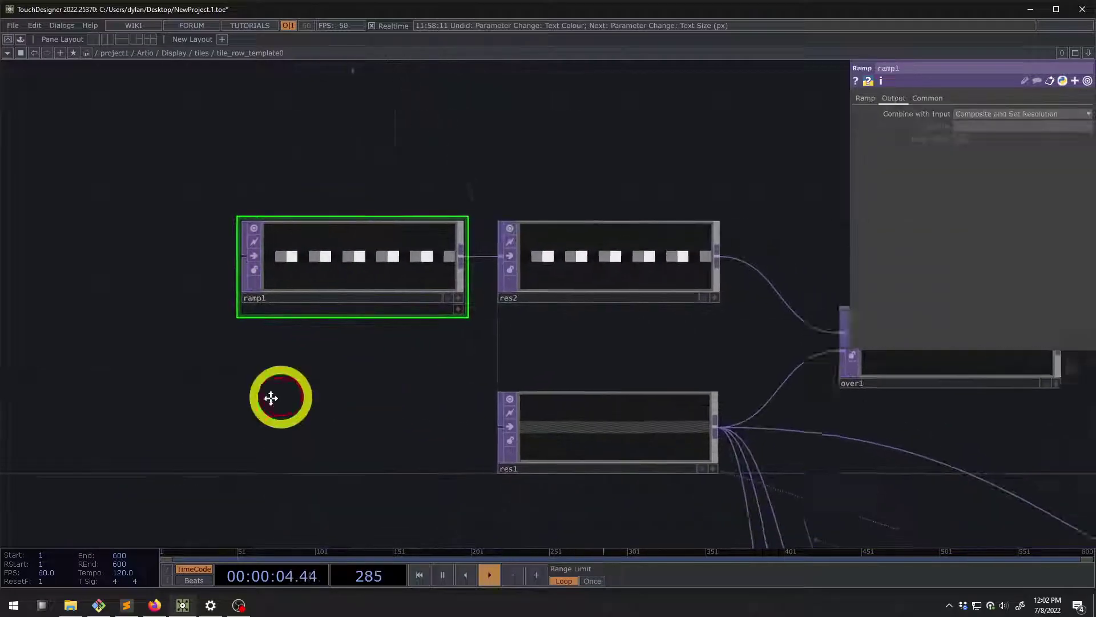
pyautogui.moveTo(271, 398); pyautogui.dragTo(140, 407)
pyautogui.scroll(1, 159, 264)
pyautogui.scroll(-3, 137, 240)
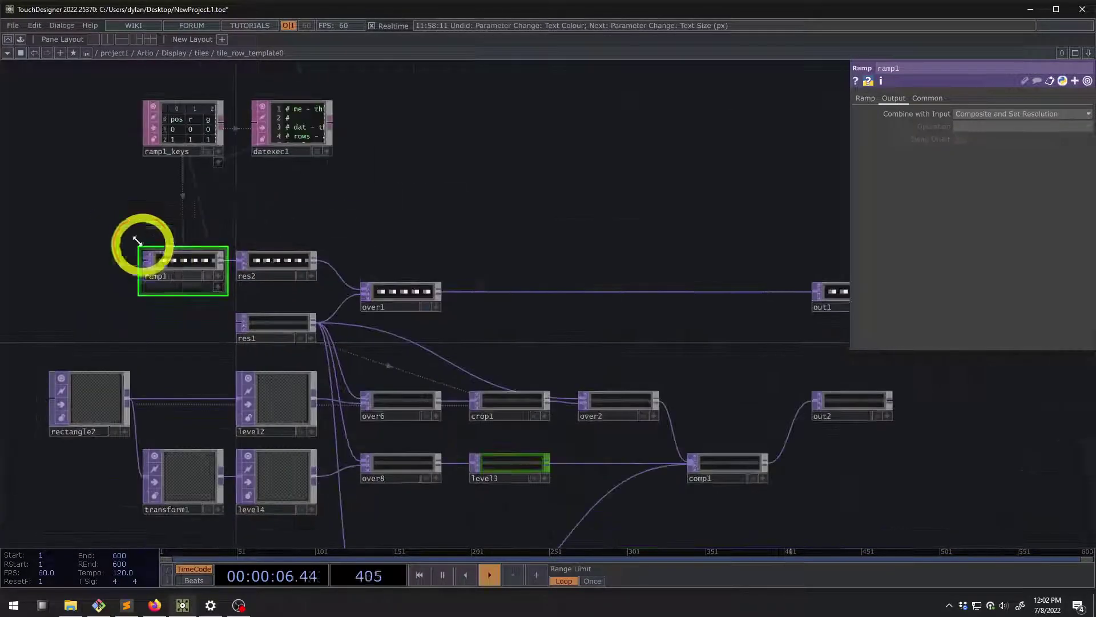
pyautogui.scroll(4, 238, 200)
pyautogui.scroll(-5, 167, 350)
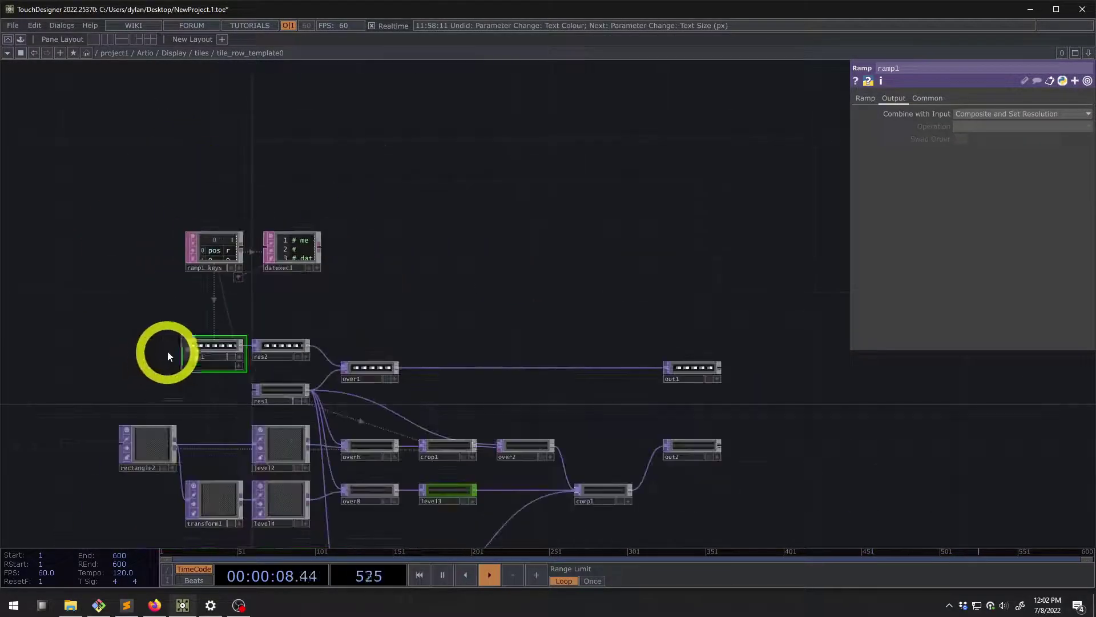
pyautogui.scroll(4, 166, 351)
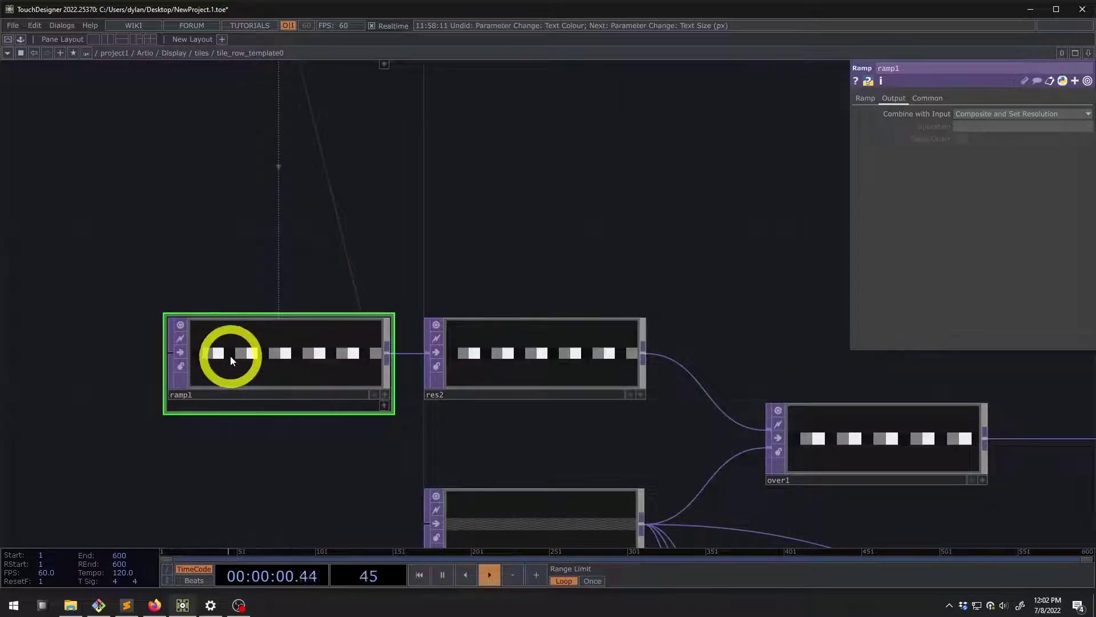
pyautogui.scroll(-3, 542, 295)
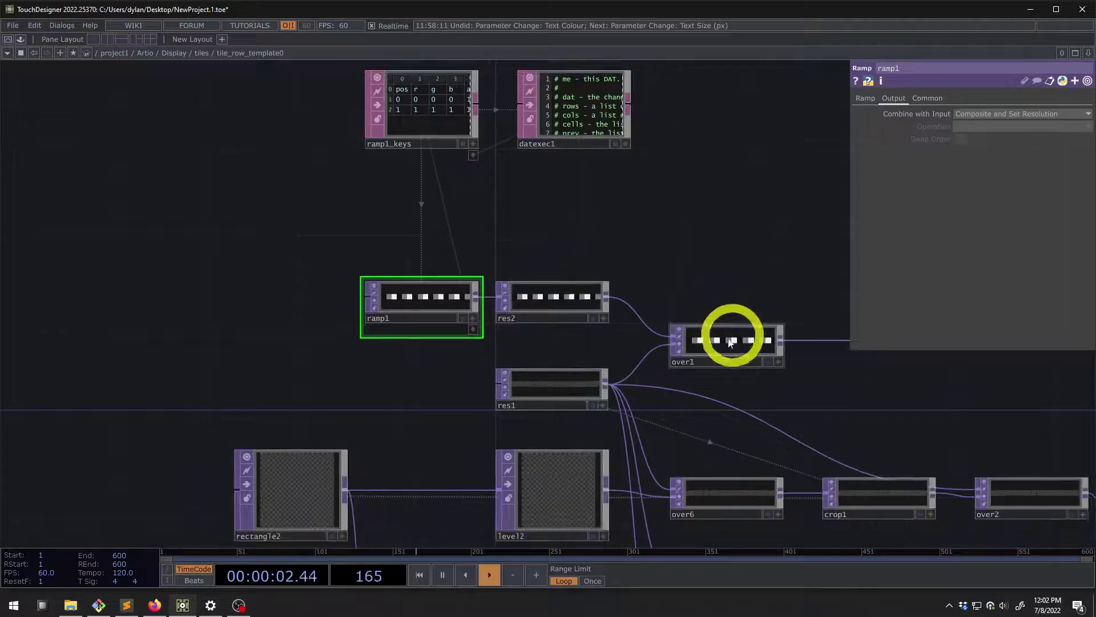
# Pan past the out1 and out2 outputs and zoom out to the parent tiles network
pyautogui.moveTo(461, 385); pyautogui.dragTo(171, 269)
pyautogui.moveTo(710, 289); pyautogui.dragTo(430, 268)
pyautogui.scroll(-3, 472, 275)
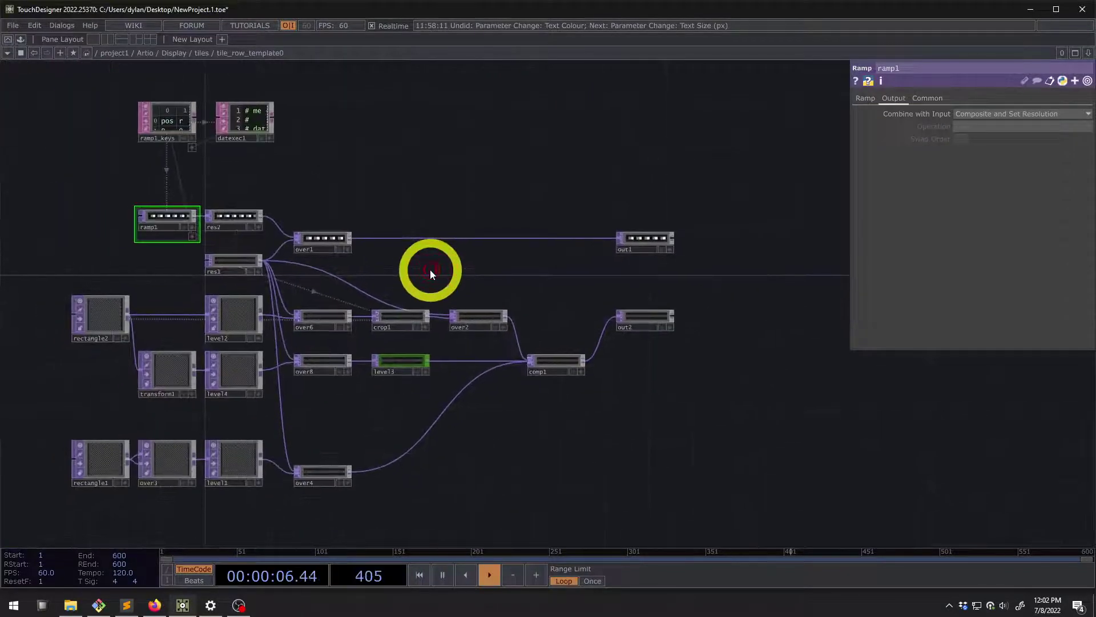
pyautogui.scroll(-3, 429, 269)
pyautogui.moveTo(494, 259); pyautogui.dragTo(398, 220)
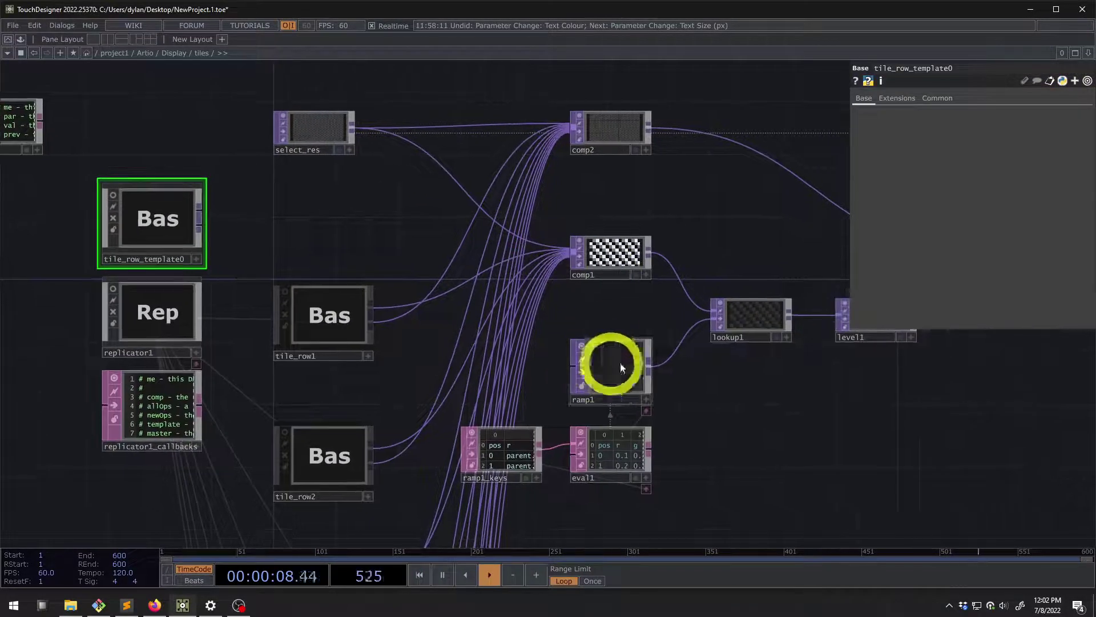
# Follow the lookup1 → level1 → over1 → grid chain, then return to the Display network
pyautogui.click(769, 320)
pyautogui.scroll(4, 743, 319)
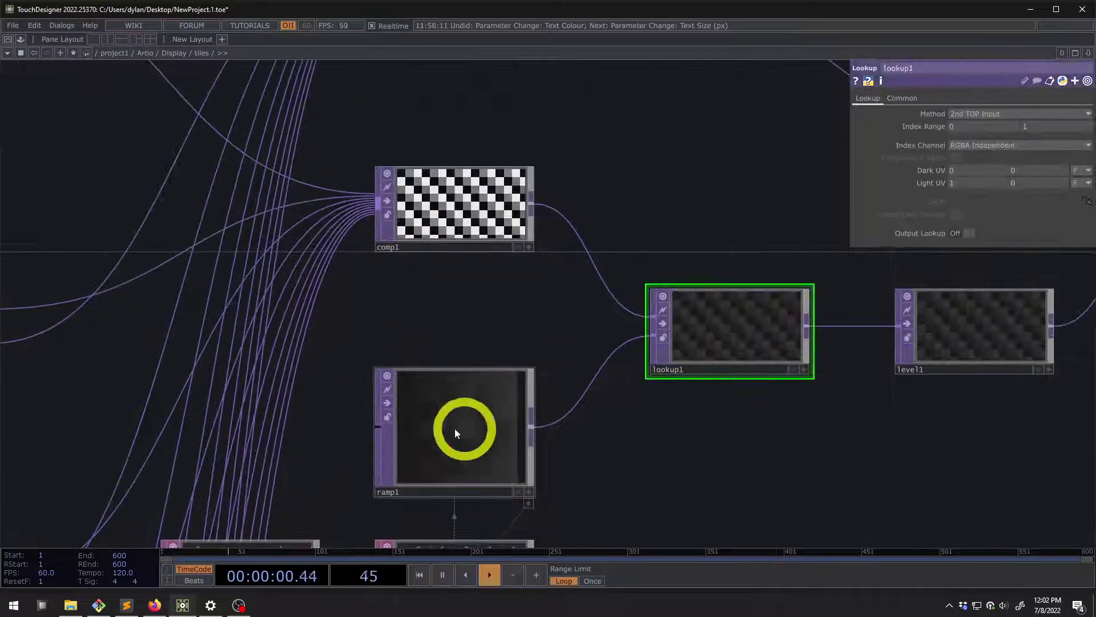
pyautogui.scroll(-3, 433, 422)
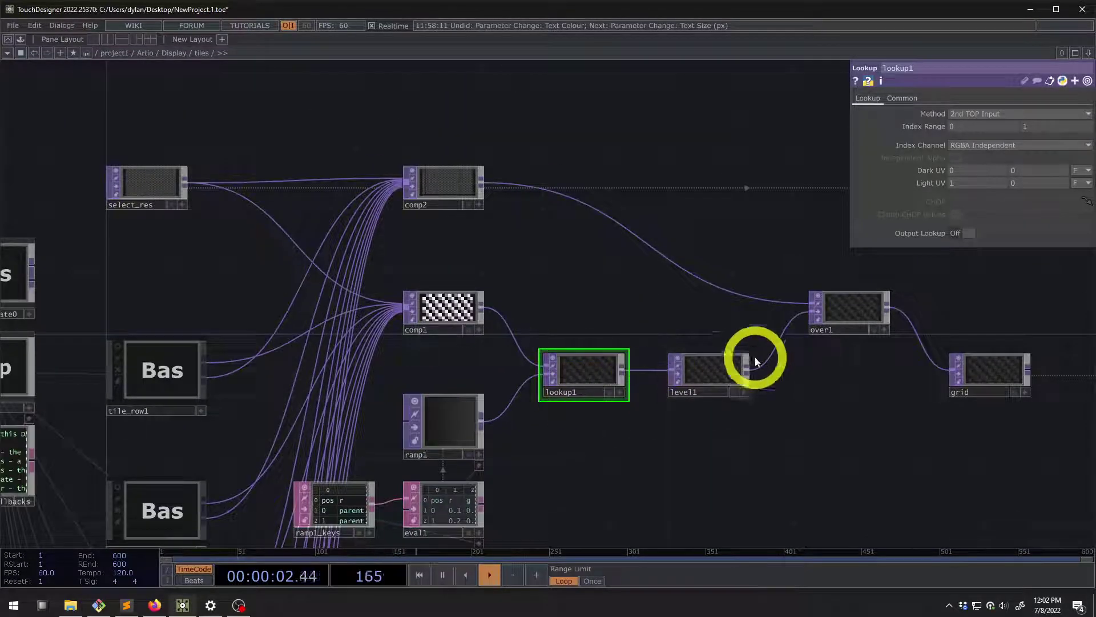
pyautogui.moveTo(992, 374); pyautogui.dragTo(855, 381)
pyautogui.scroll(5, 854, 382)
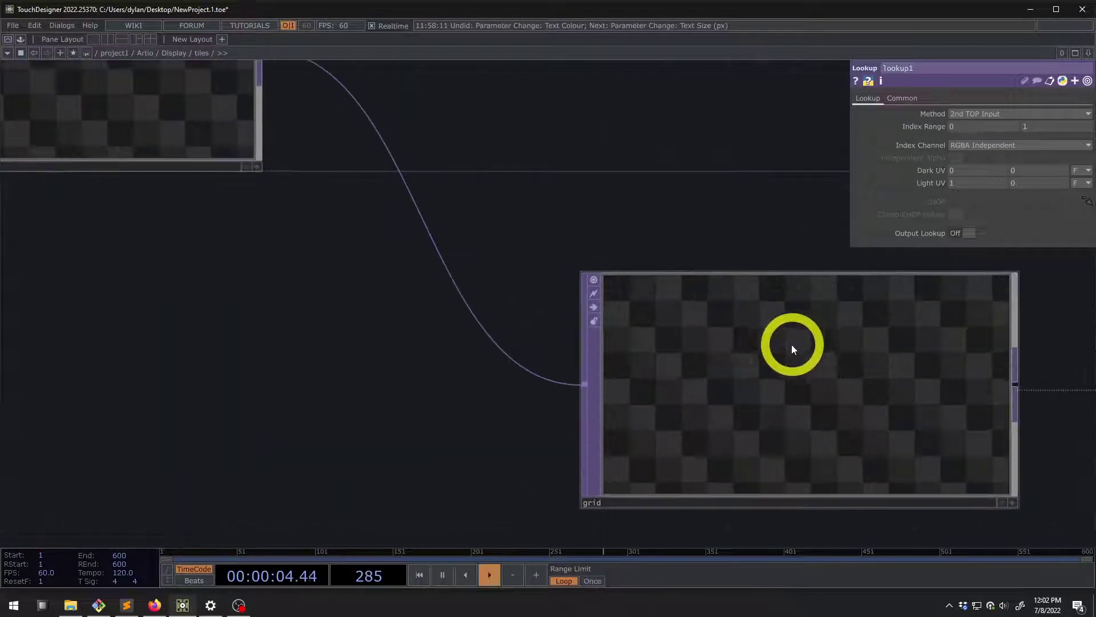
pyautogui.scroll(-5, 791, 345)
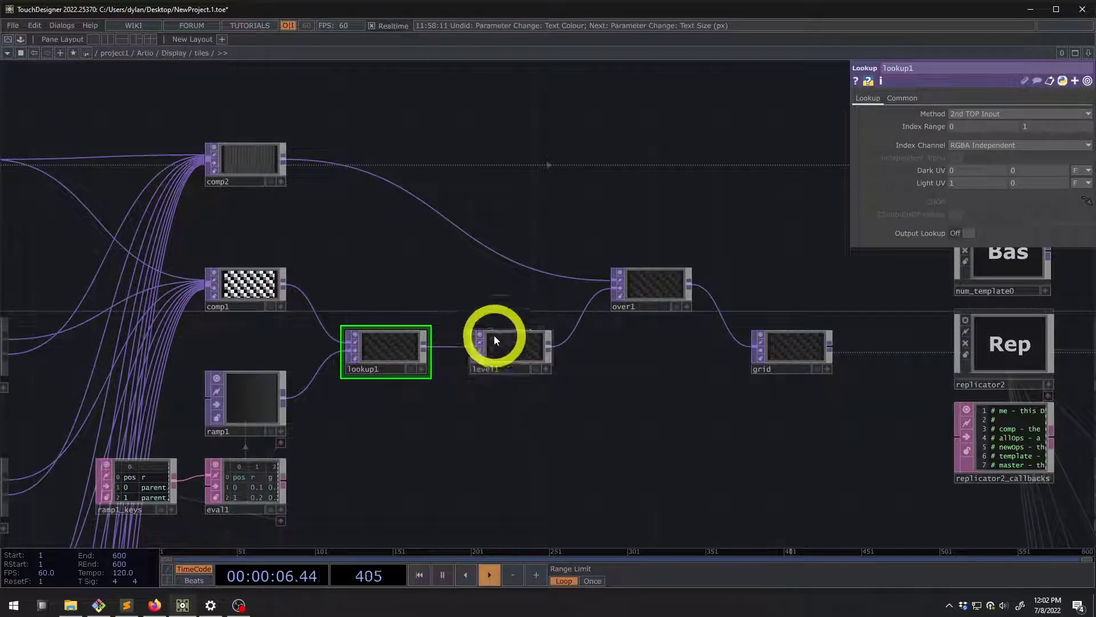
pyautogui.moveTo(454, 278); pyautogui.dragTo(484, 226)
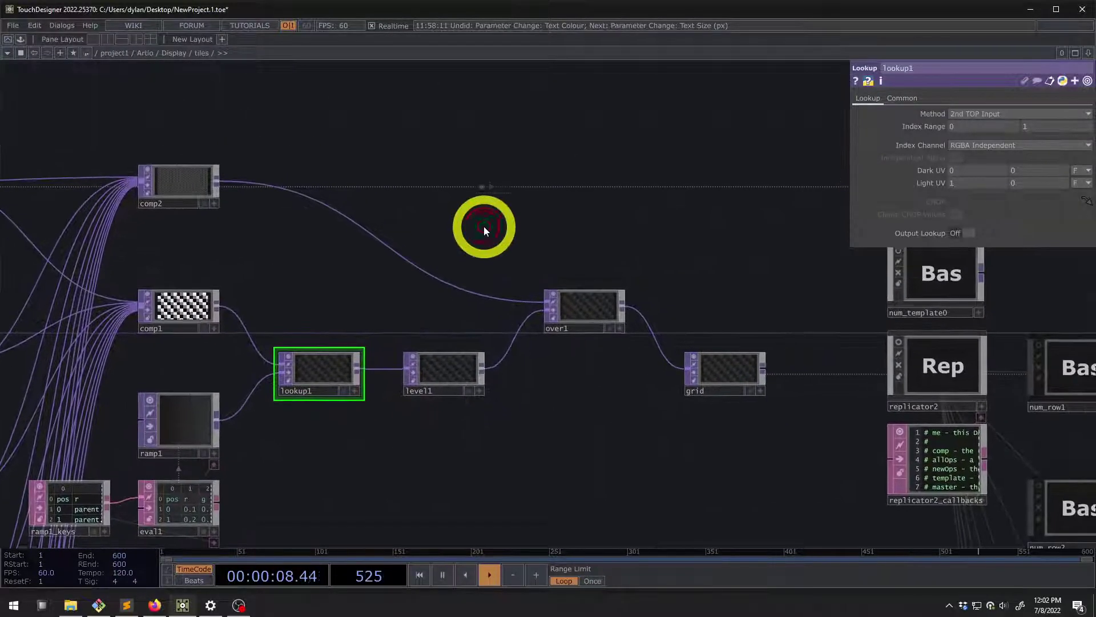
pyautogui.scroll(5, 484, 284)
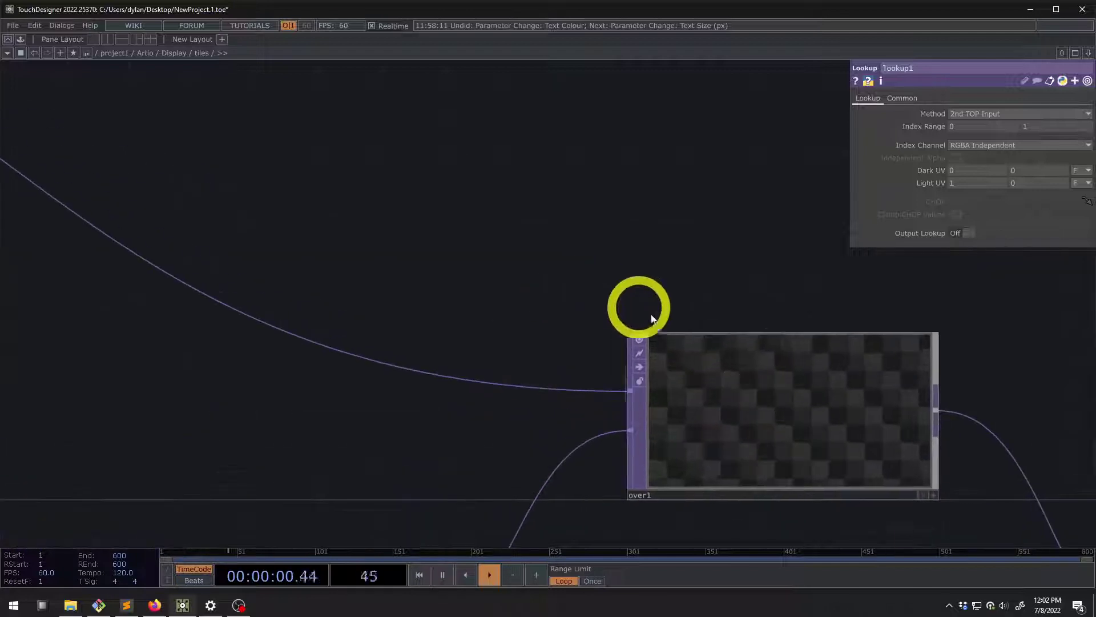
pyautogui.moveTo(704, 409); pyautogui.dragTo(463, 359)
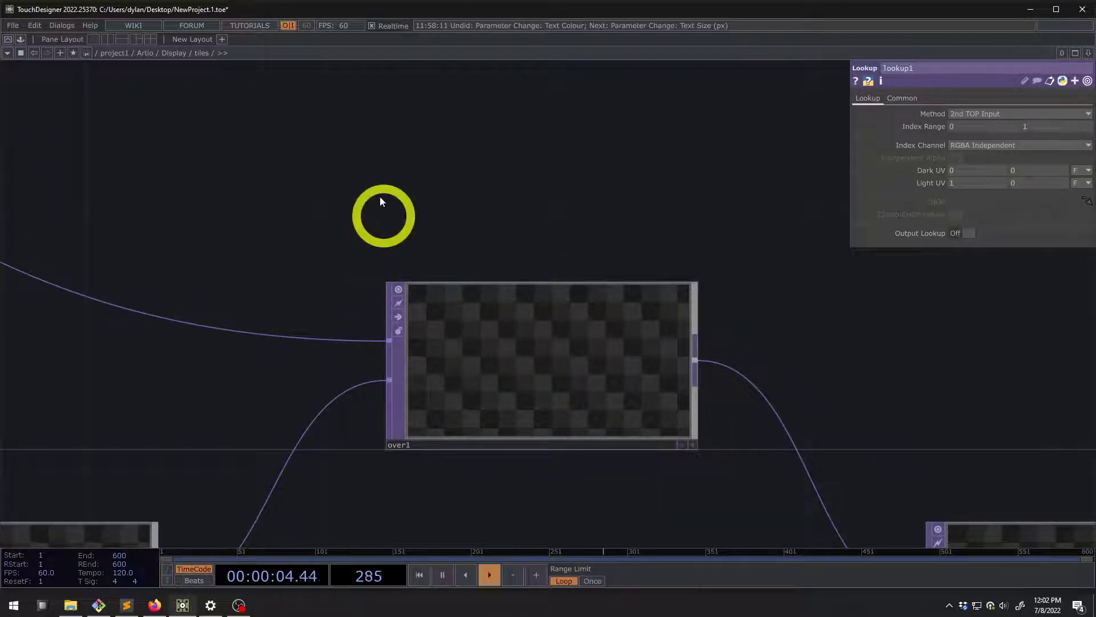
pyautogui.click(174, 53)
# At the Artio level, toggle Display's tile numbers off and on and undo a cyan number colour
pyautogui.moveTo(524, 225); pyautogui.dragTo(580, 203)
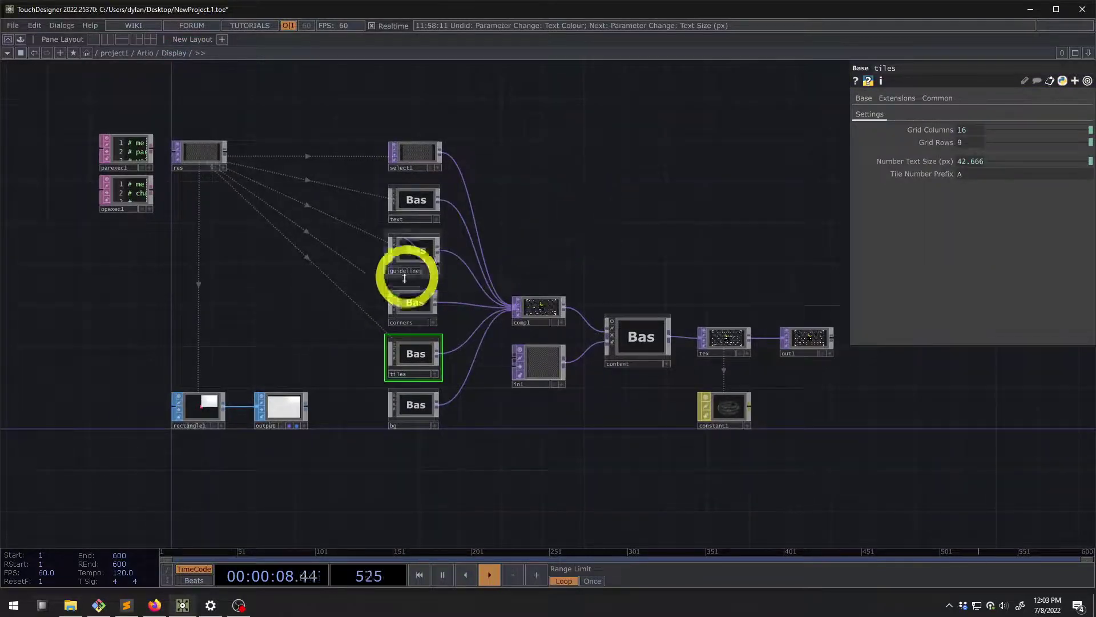
pyautogui.click(145, 52)
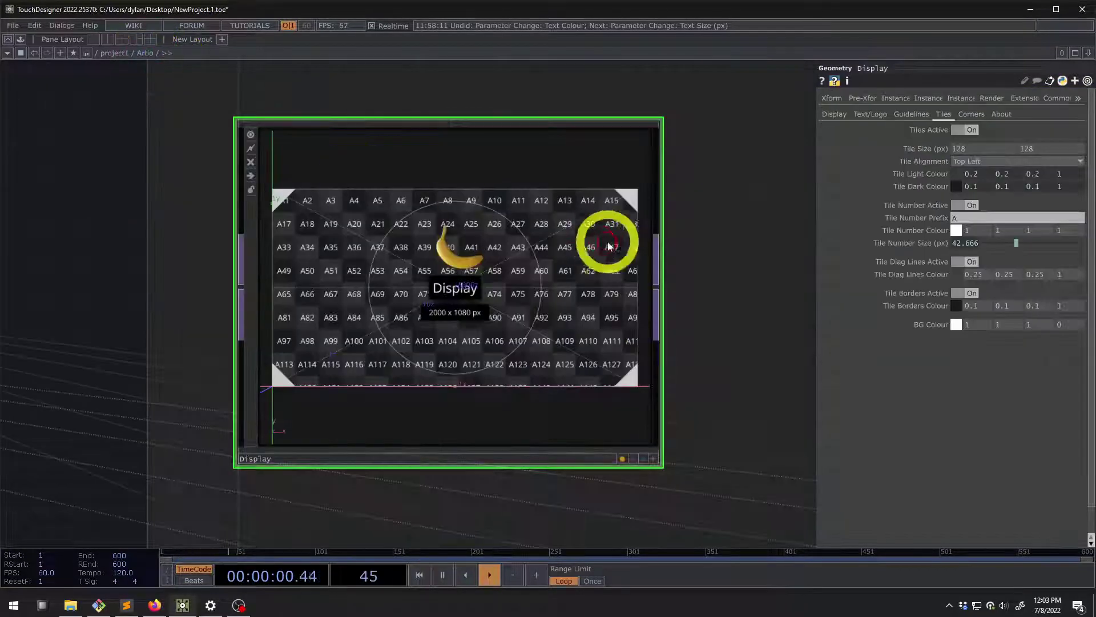
pyautogui.click(965, 205)
pyautogui.click(965, 205)
pyautogui.scroll(2, 568, 239)
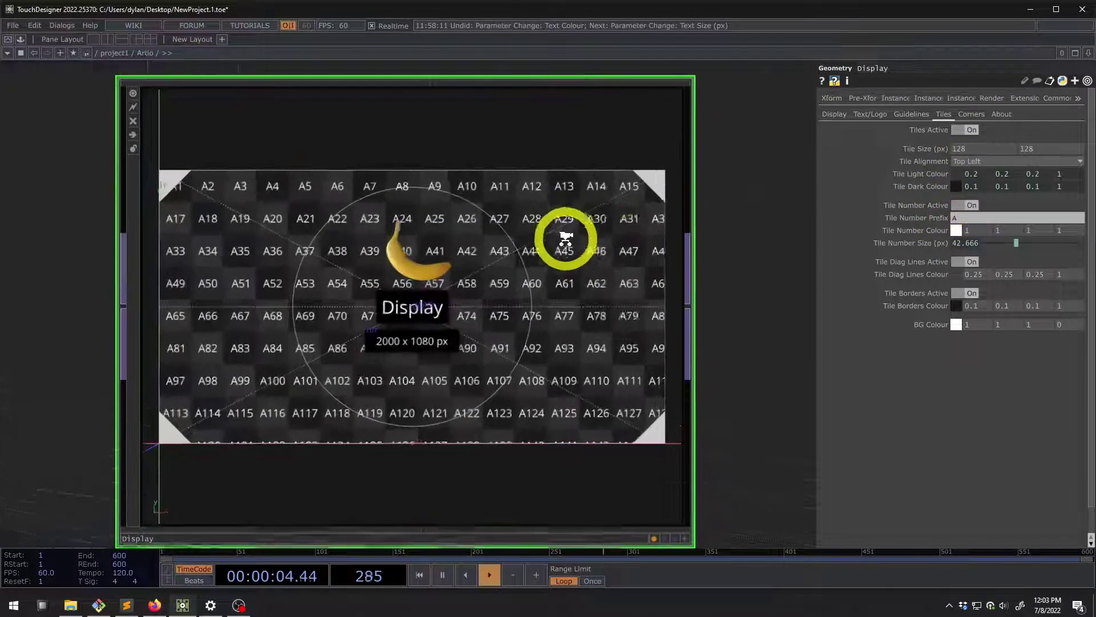
pyautogui.click(964, 205)
pyautogui.click(965, 205)
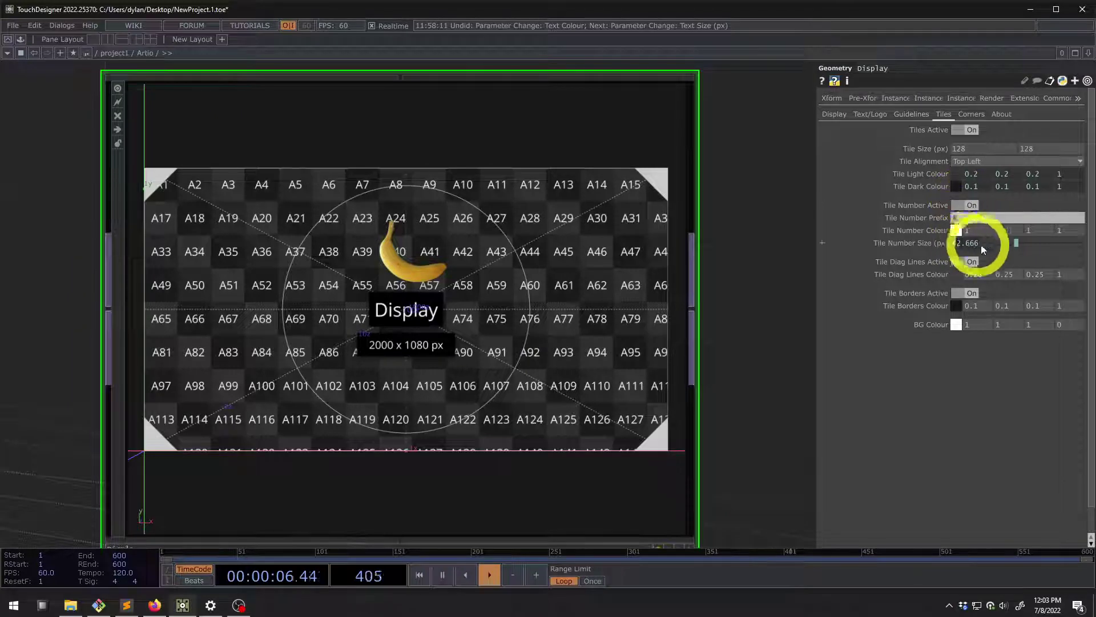
pyautogui.moveTo(978, 234); pyautogui.dragTo(930, 234)
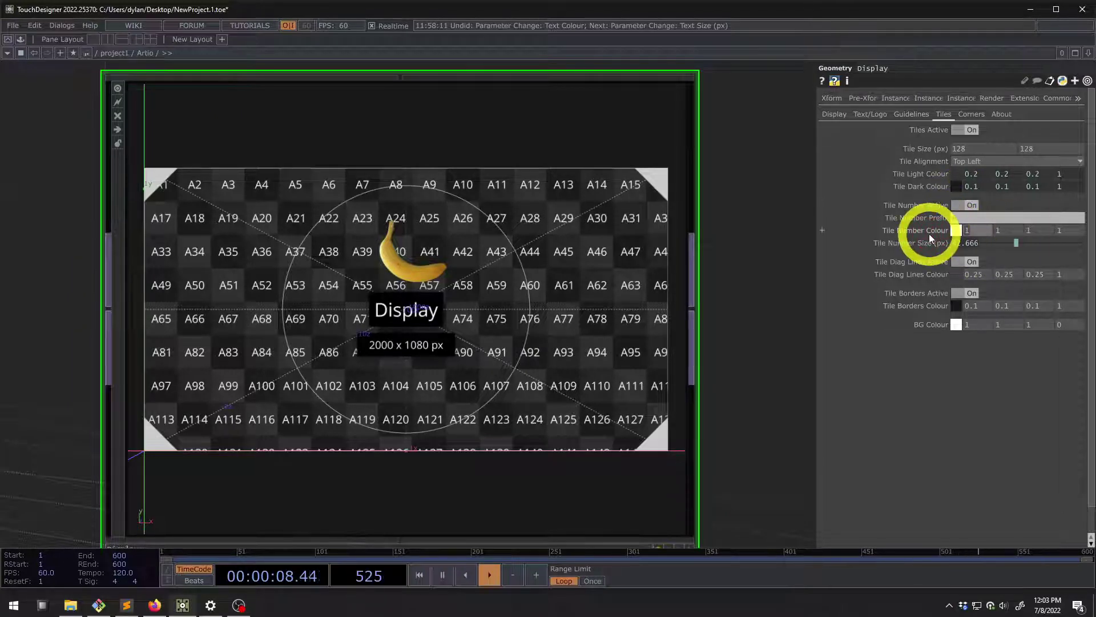
pyautogui.hotkey('ctrl', 'z')
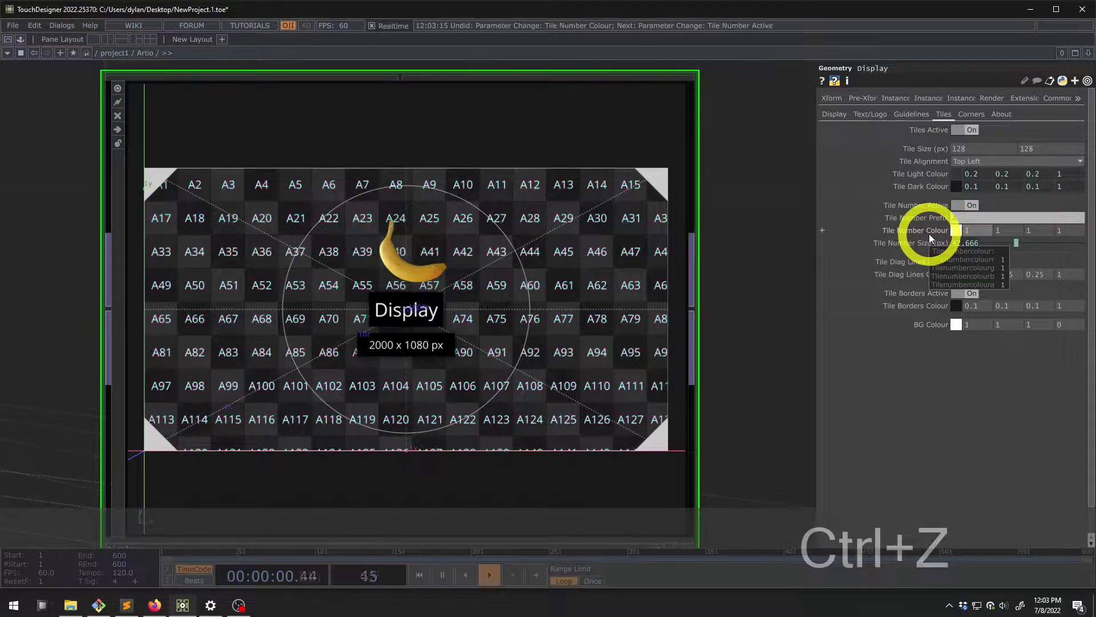
# Check the Tile Number Size expression and toggle the diagonal lines off and back on
pyautogui.click(918, 244)
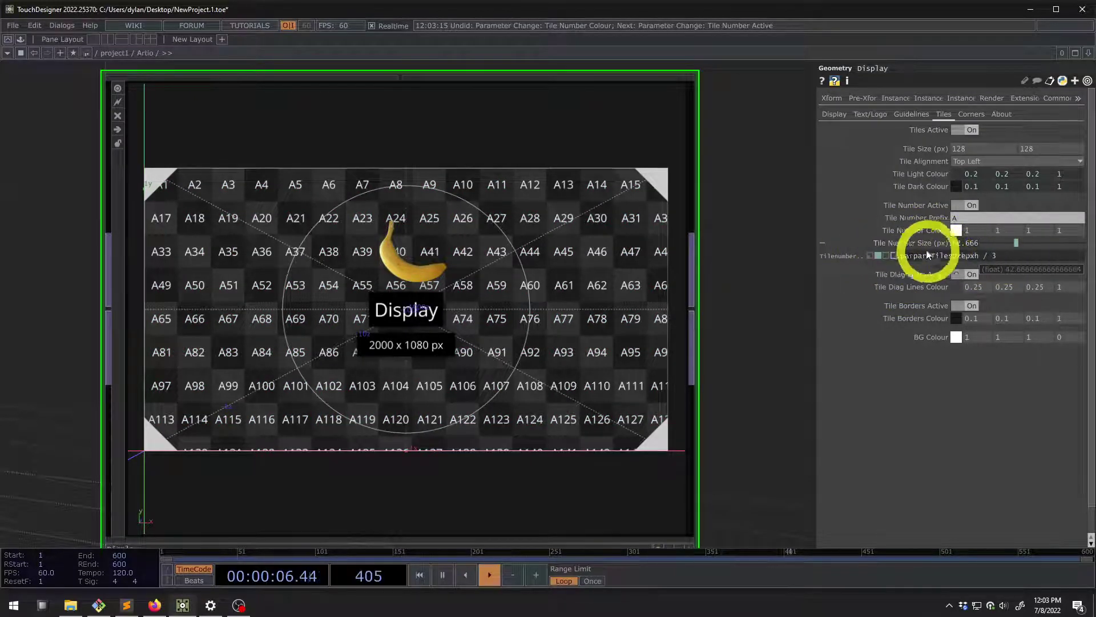
pyautogui.click(910, 242)
pyautogui.scroll(3, 457, 291)
pyautogui.scroll(-4, 416, 326)
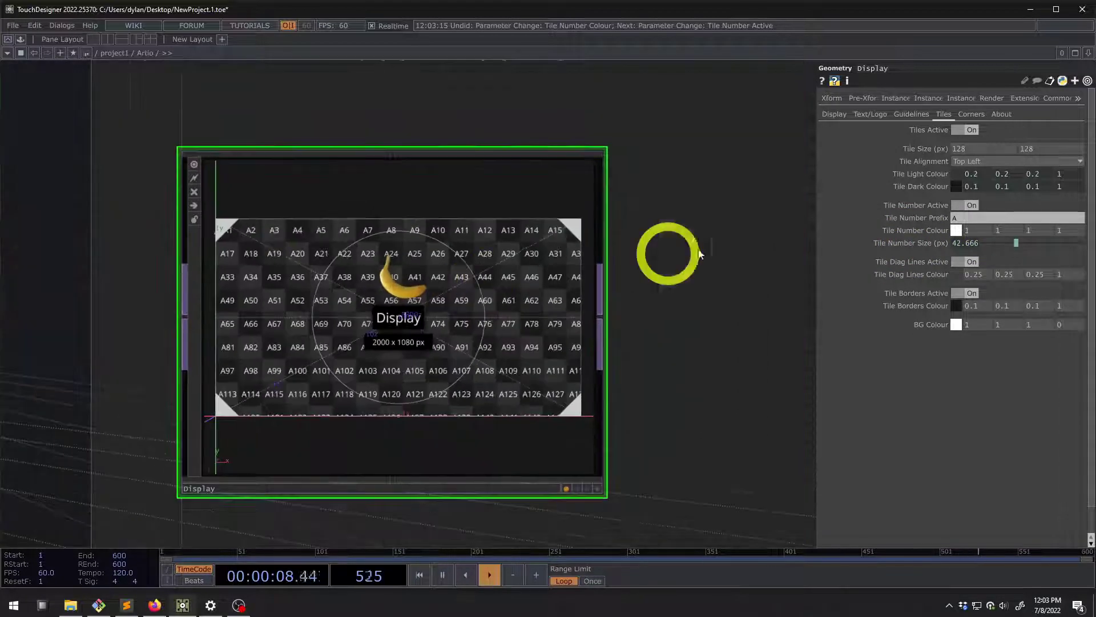
pyautogui.moveTo(678, 278); pyautogui.dragTo(697, 259)
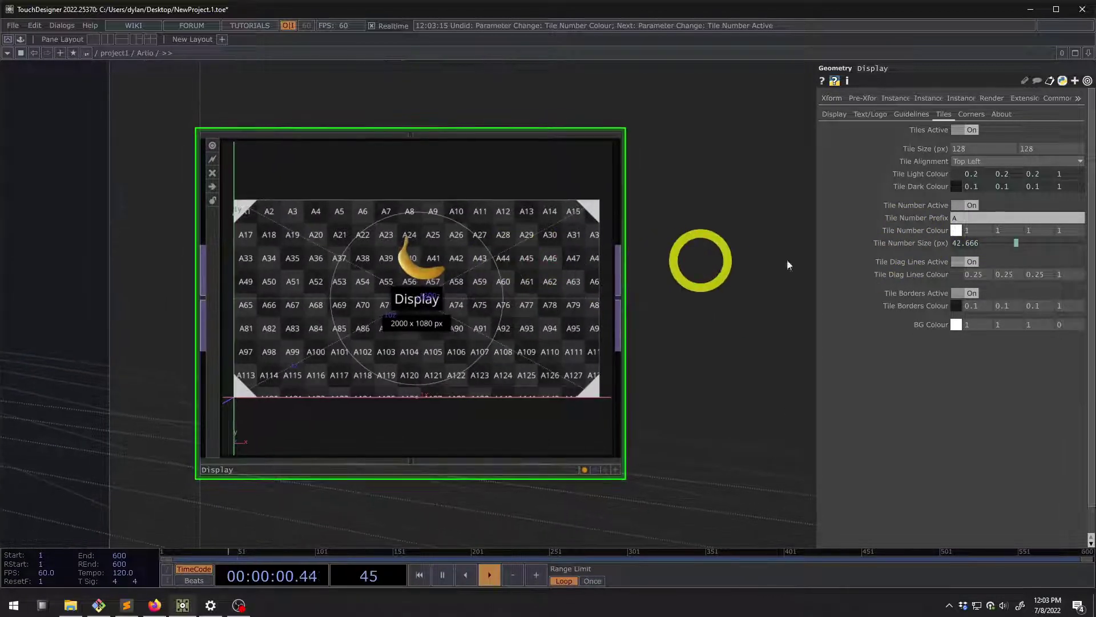
pyautogui.click(969, 261)
pyautogui.scroll(3, 503, 272)
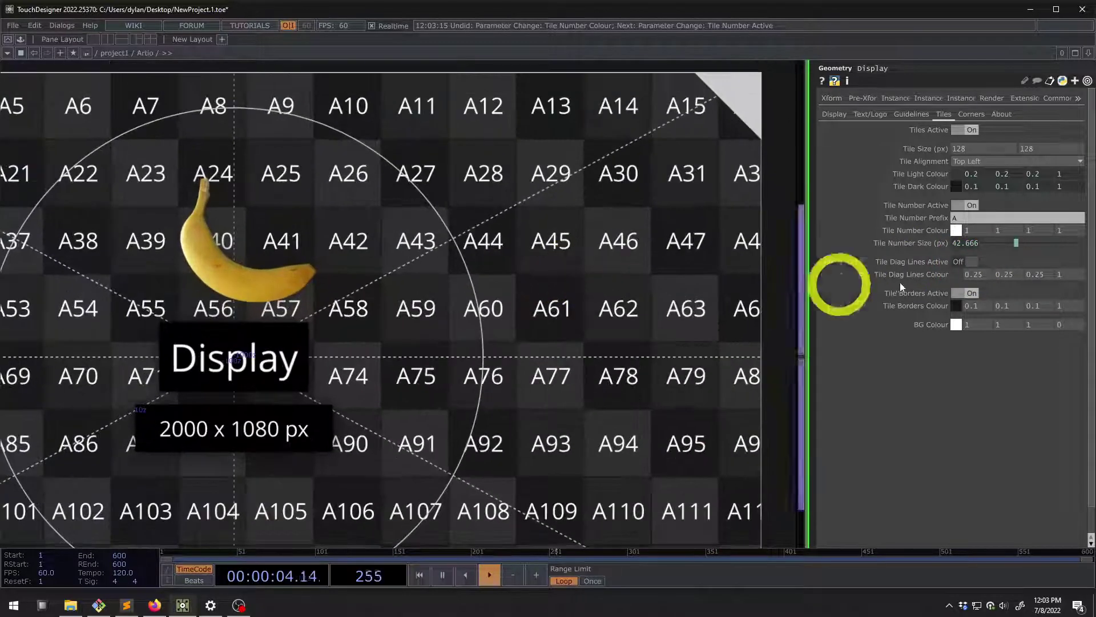
pyautogui.click(973, 262)
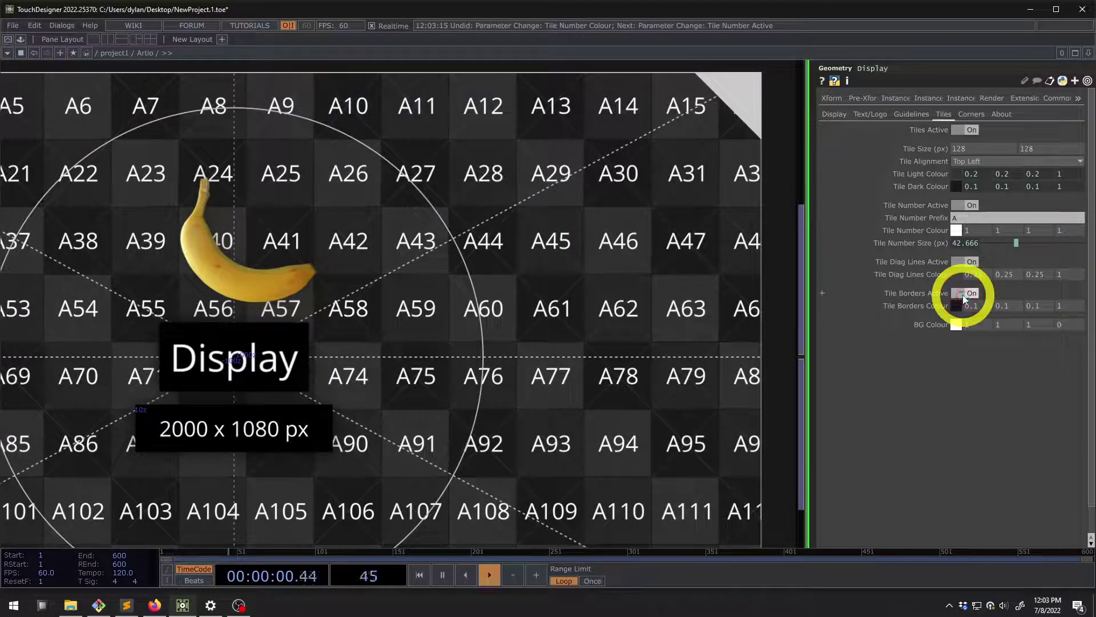
# Test Tiles Active off and BG Colour alpha 1, then restore alpha 0 and tiles on
pyautogui.click(962, 326)
pyautogui.scroll(-3, 705, 354)
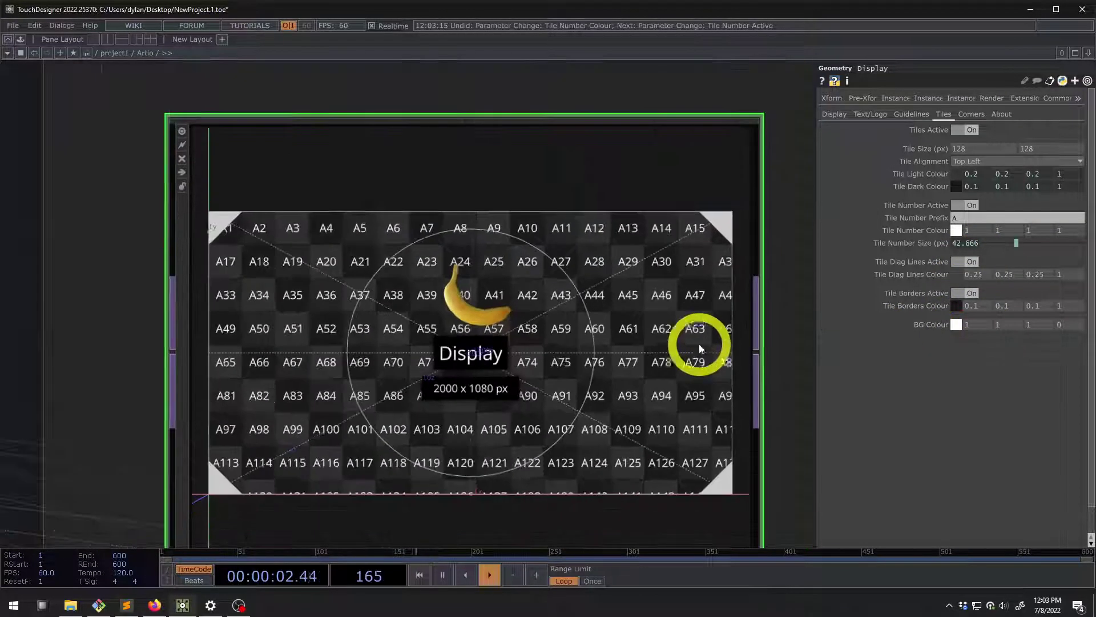
pyautogui.click(969, 130)
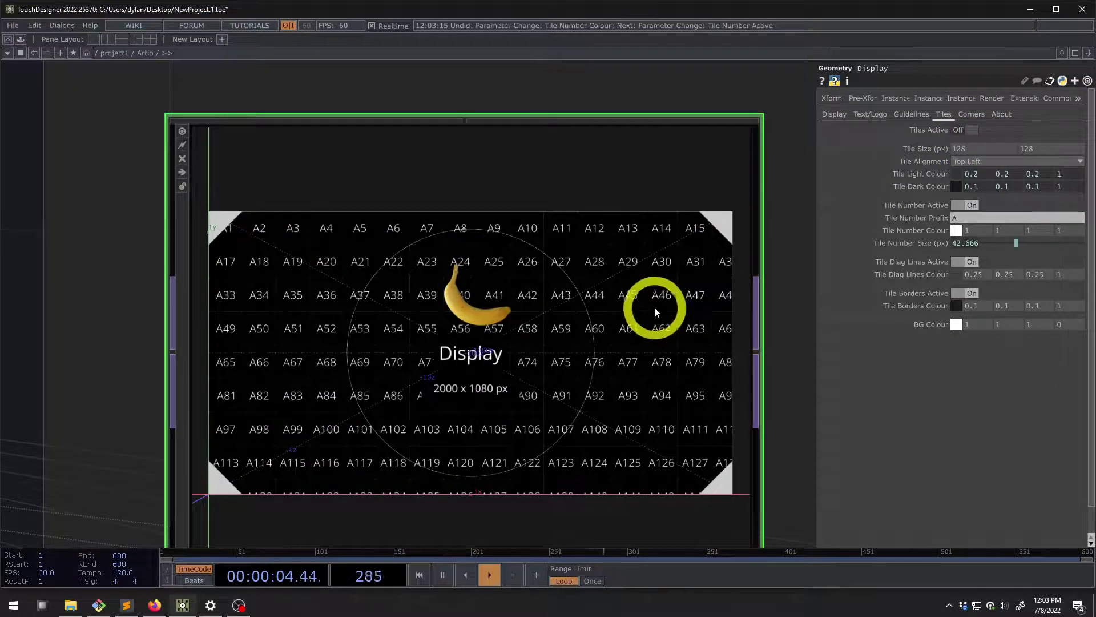
pyautogui.write('1')
pyautogui.press('Return')
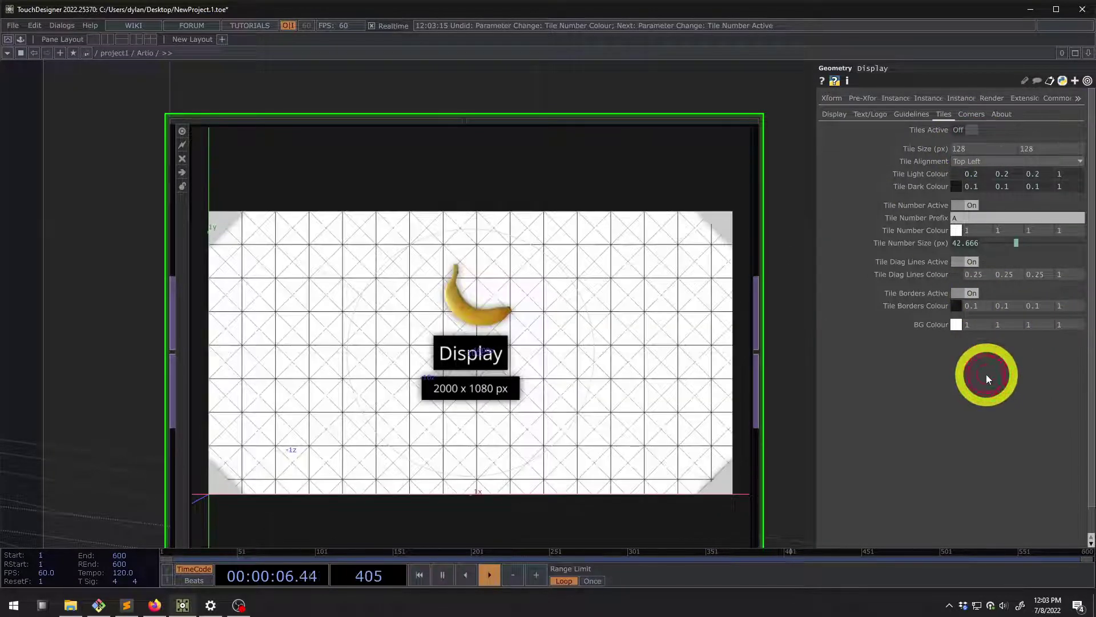
pyautogui.write('0')
pyautogui.press('Return')
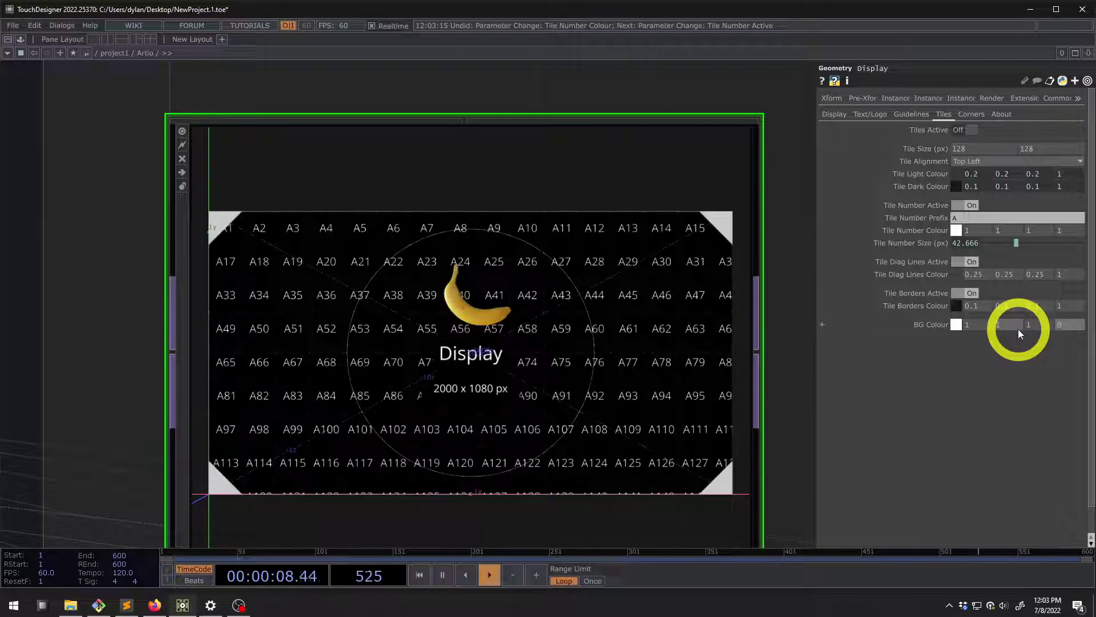
pyautogui.click(965, 130)
pyautogui.scroll(-5, 516, 275)
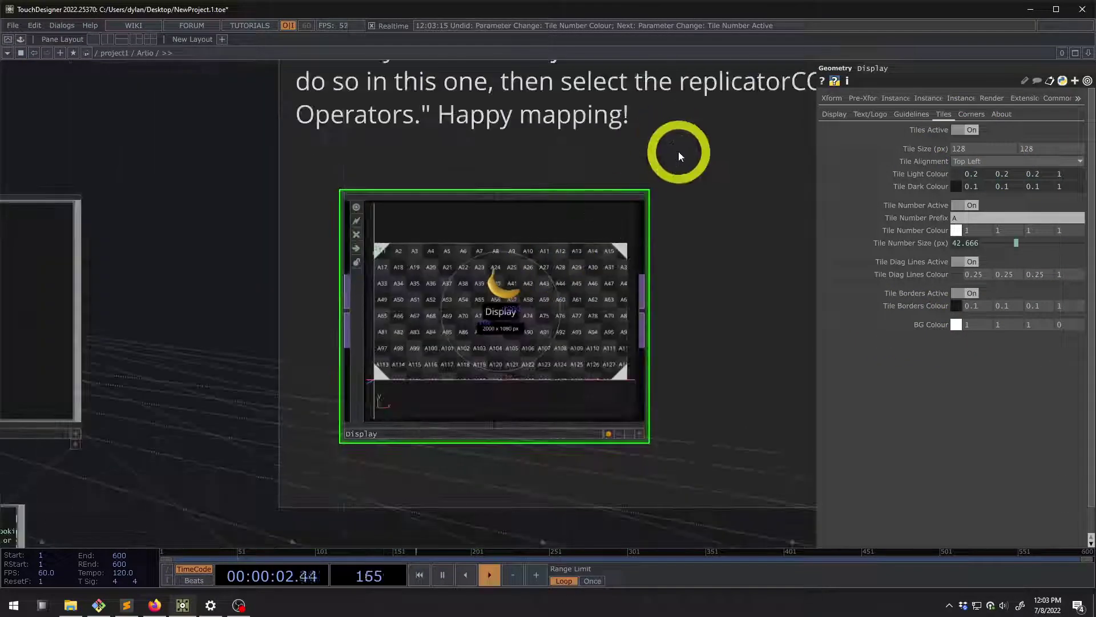
# Toggle the corner triangles off and on, then view the comment text above Display
pyautogui.click(971, 113)
pyautogui.scroll(2, 524, 260)
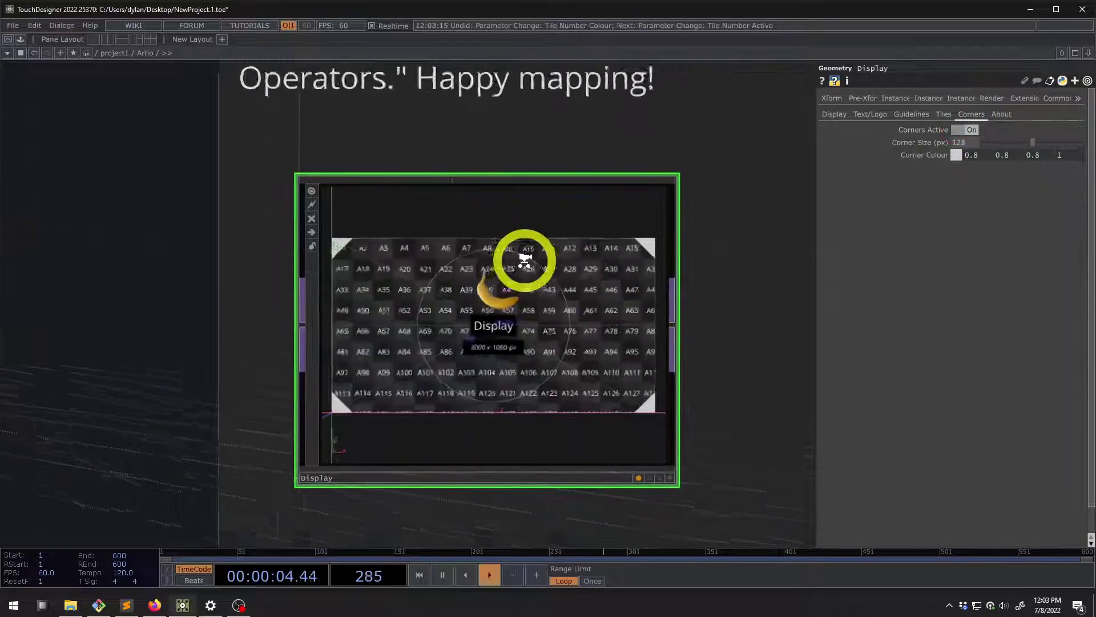
pyautogui.scroll(3, 663, 250)
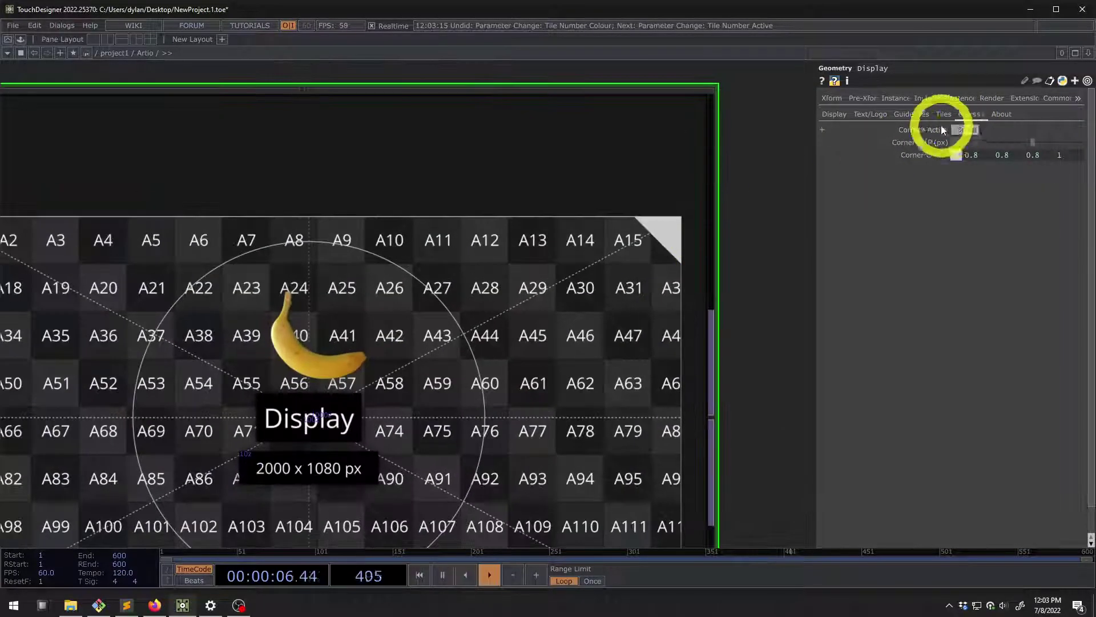
pyautogui.click(964, 131)
pyautogui.click(965, 131)
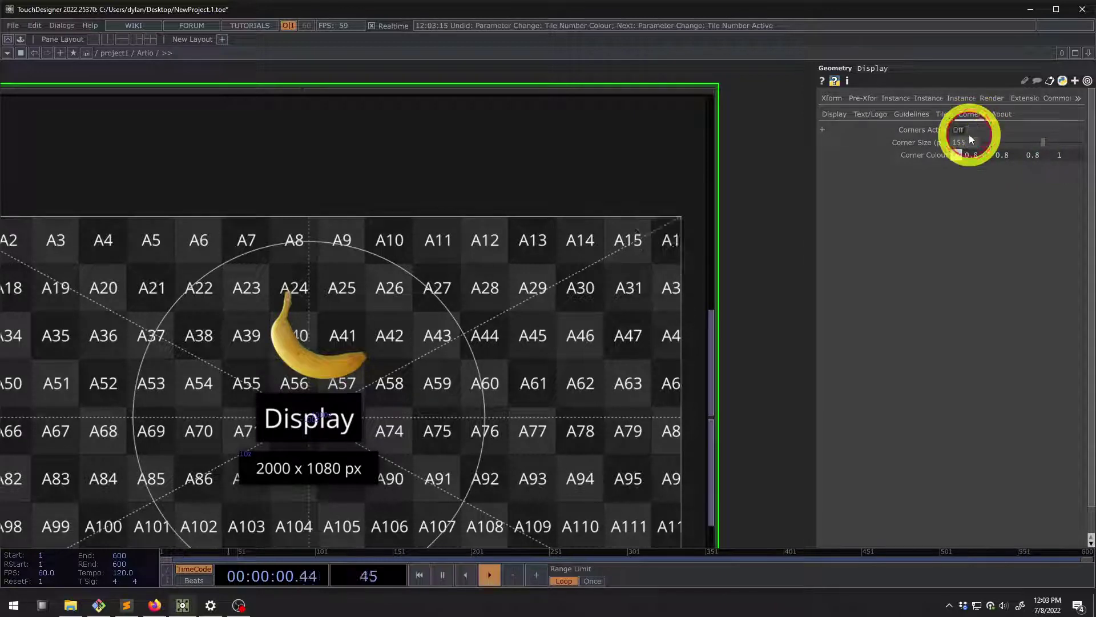
pyautogui.scroll(-4, 685, 212)
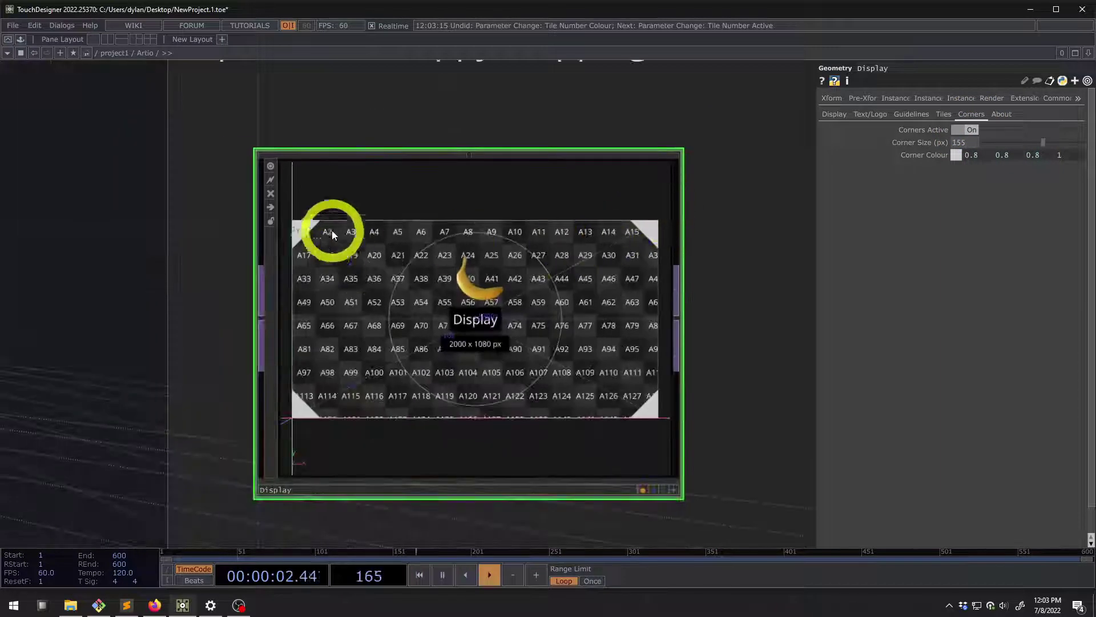
pyautogui.moveTo(757, 167); pyautogui.dragTo(598, 235)
pyautogui.scroll(-3, 689, 220)
pyautogui.scroll(-3, 633, 237)
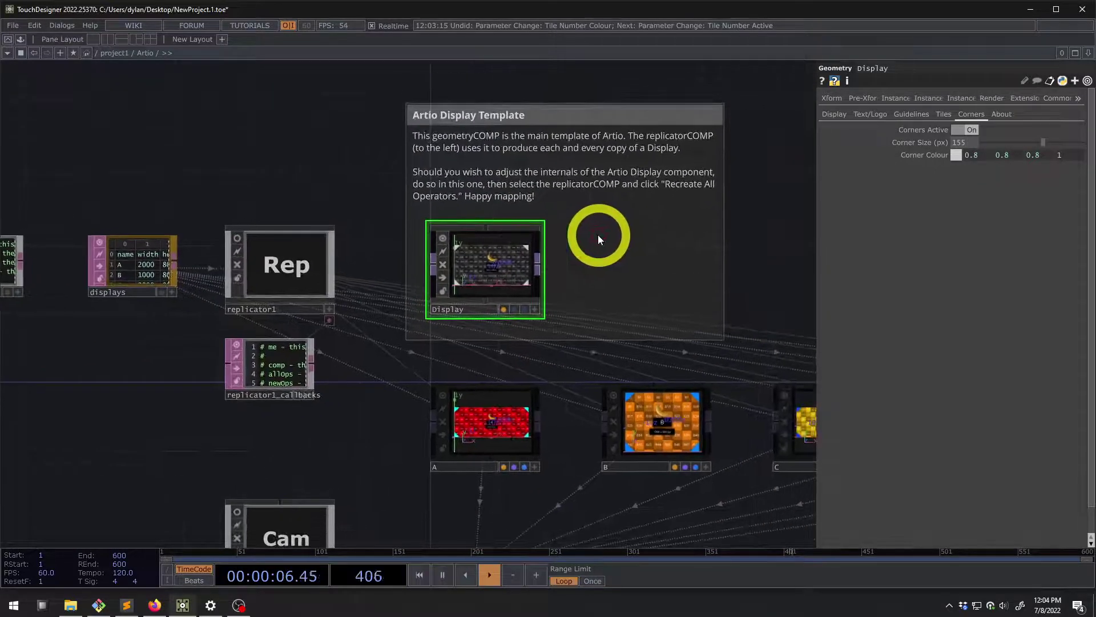
pyautogui.scroll(3, 488, 258)
# Review the Display template's Tiles, Guidelines, Text/Logo and Display parameter pages
pyautogui.click(942, 115)
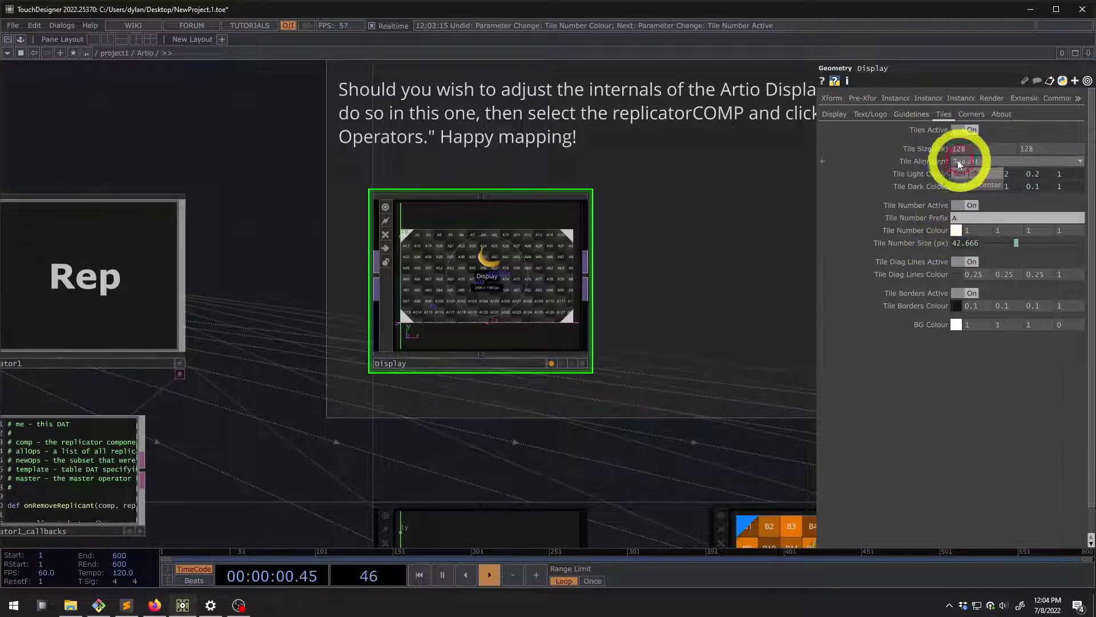
pyautogui.click(972, 187)
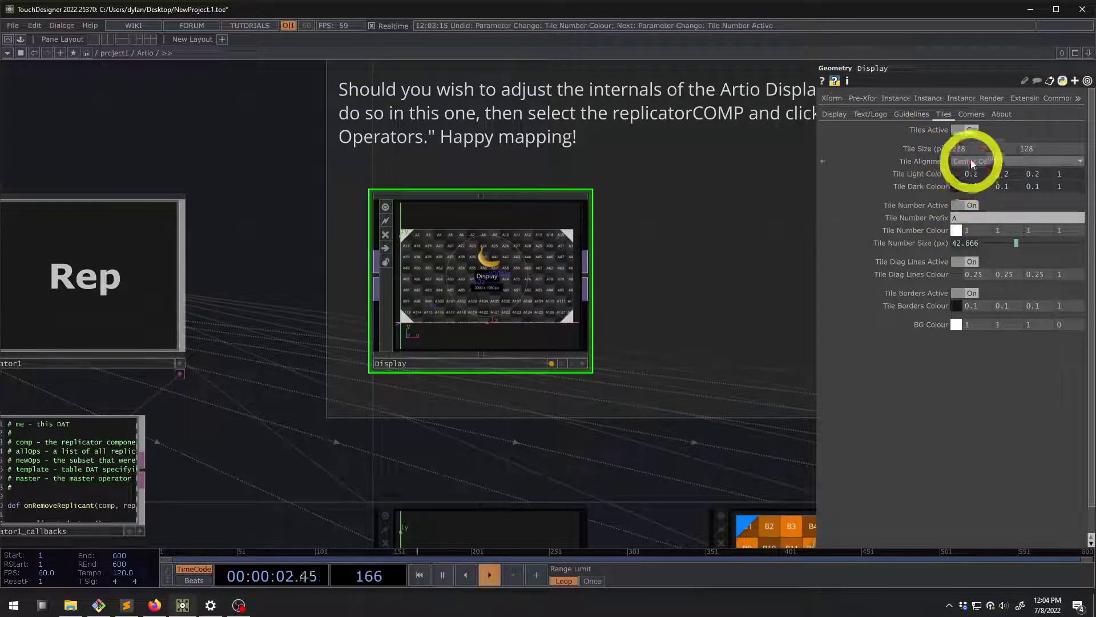
pyautogui.scroll(-3, 623, 217)
pyautogui.scroll(-3, 624, 217)
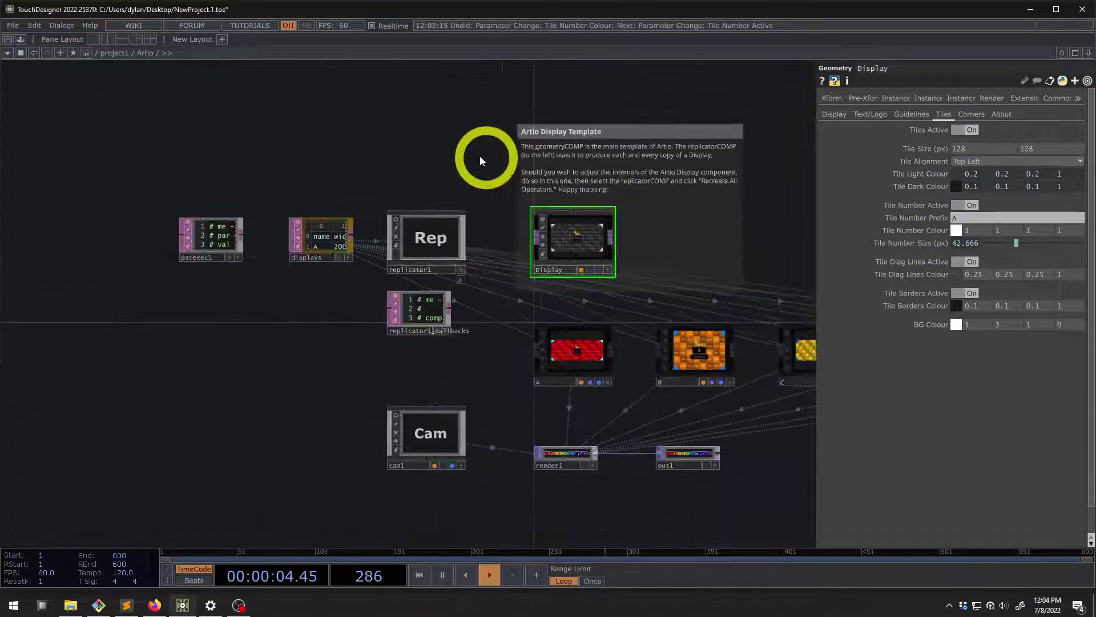
pyautogui.click(916, 113)
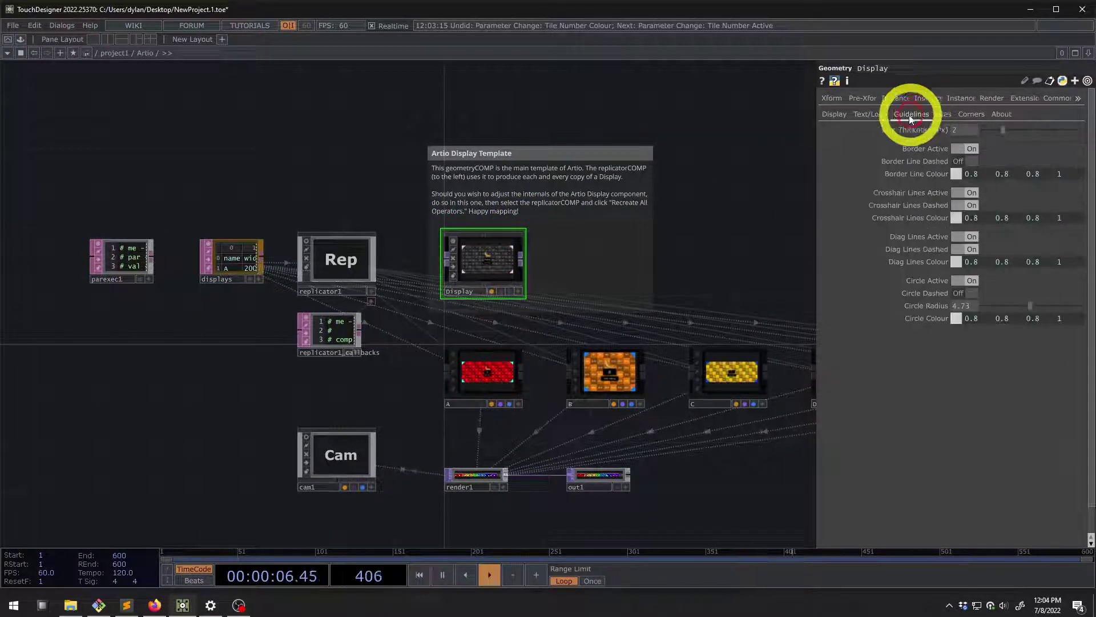
pyautogui.click(874, 114)
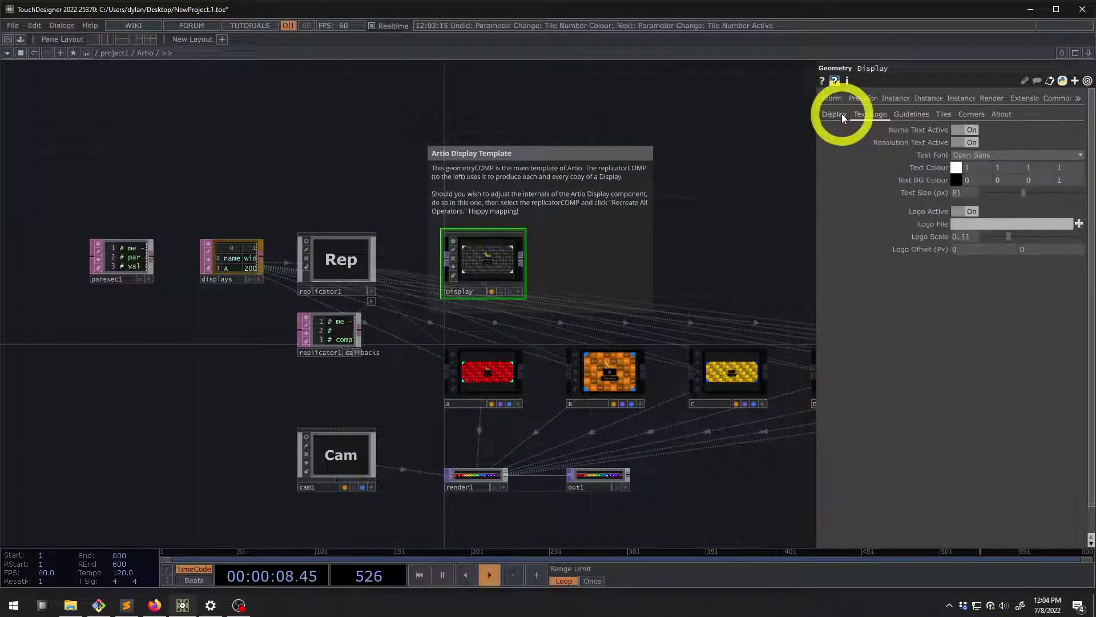
pyautogui.click(839, 114)
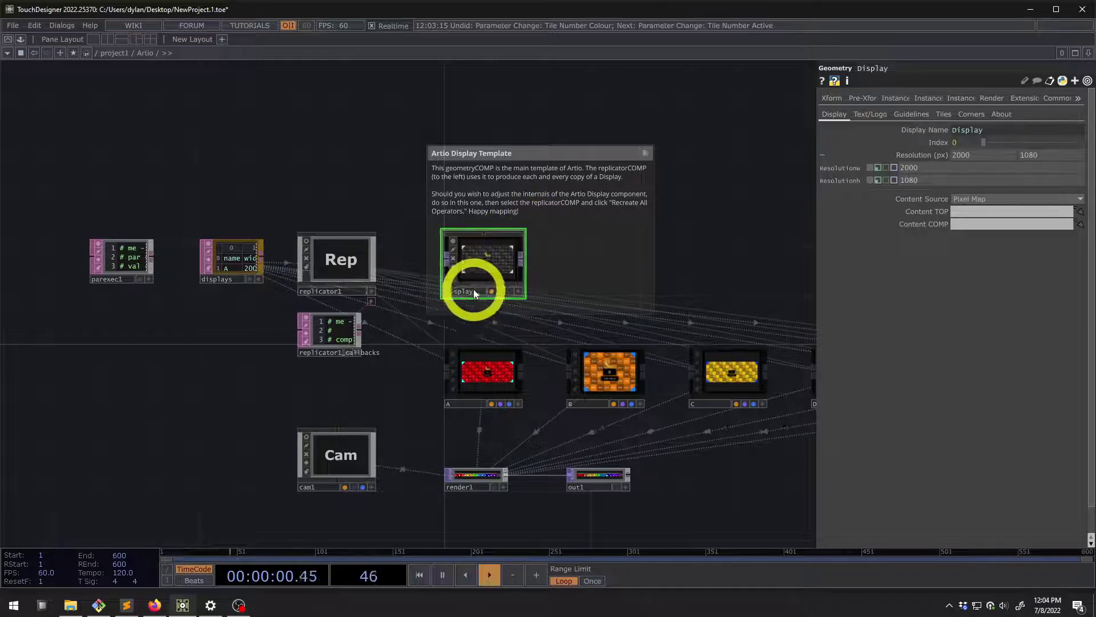
# Read the Display template's cook and size info, then enter its internal network
pyautogui.scroll(5, 522, 232)
pyautogui.scroll(-3, 521, 215)
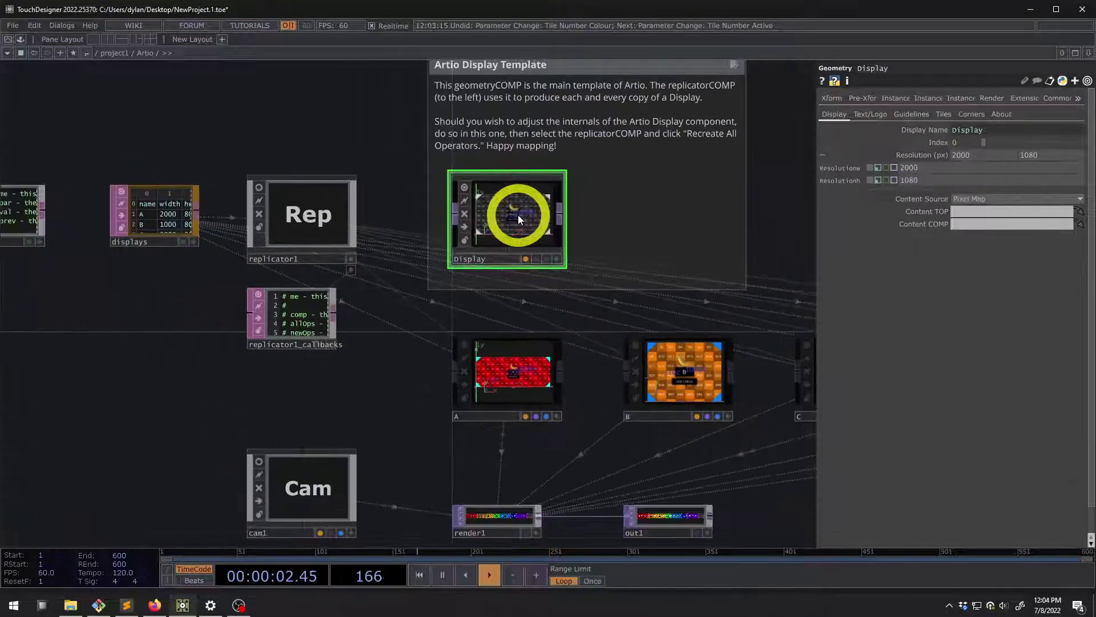
pyautogui.moveTo(519, 215); pyautogui.dragTo(604, 201, button='middle')
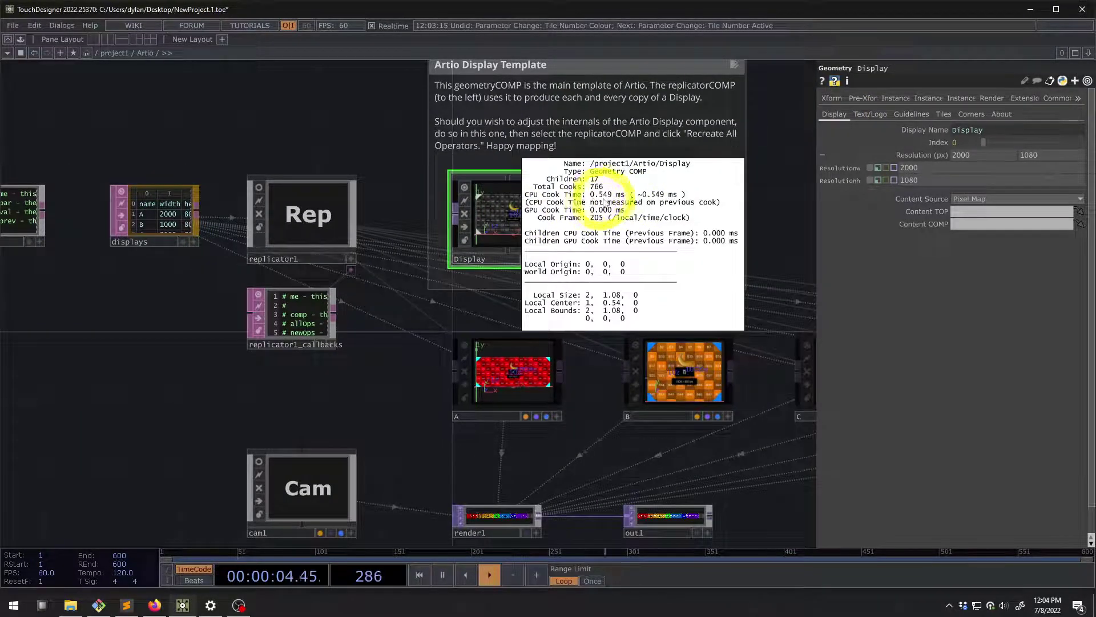
pyautogui.moveTo(500, 214); pyautogui.dragTo(599, 192, button='middle')
pyautogui.moveTo(502, 218)
pyautogui.mouseDown(button='middle')
pyautogui.moveTo(489, 215)
pyautogui.moveTo(516, 186)
pyautogui.moveTo(546, 217)
pyautogui.moveTo(510, 210)
pyautogui.mouseUp(button='middle')
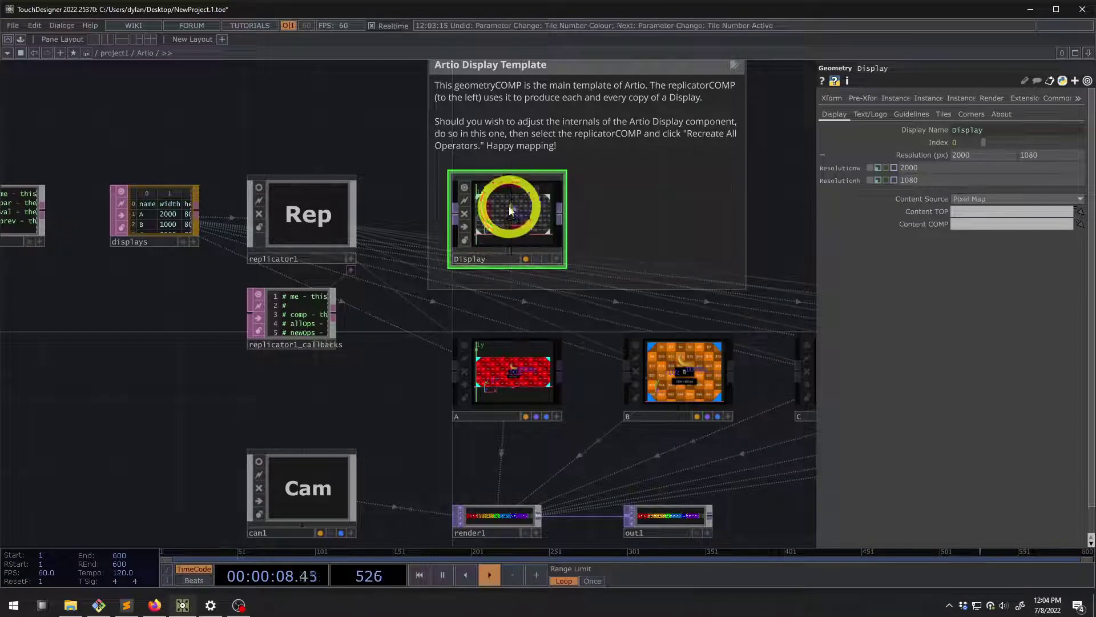
pyautogui.doubleClick(499, 214)
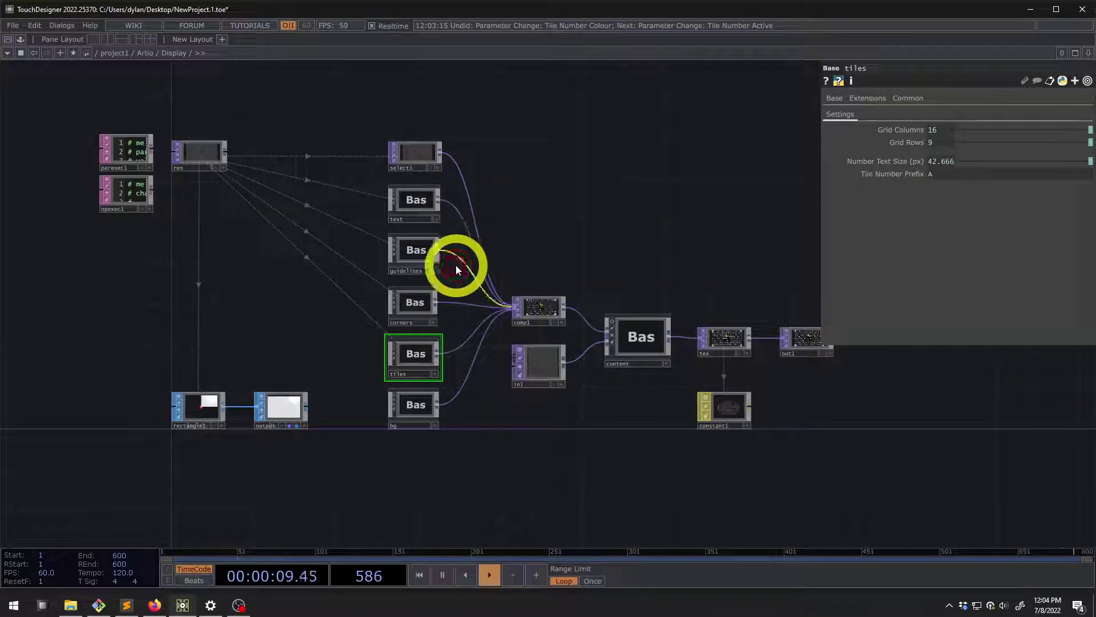
# Peek inside bg and tiles to see comp3's tile grid, then show Display's Tiles page at Artio
pyautogui.doubleClick(409, 405)
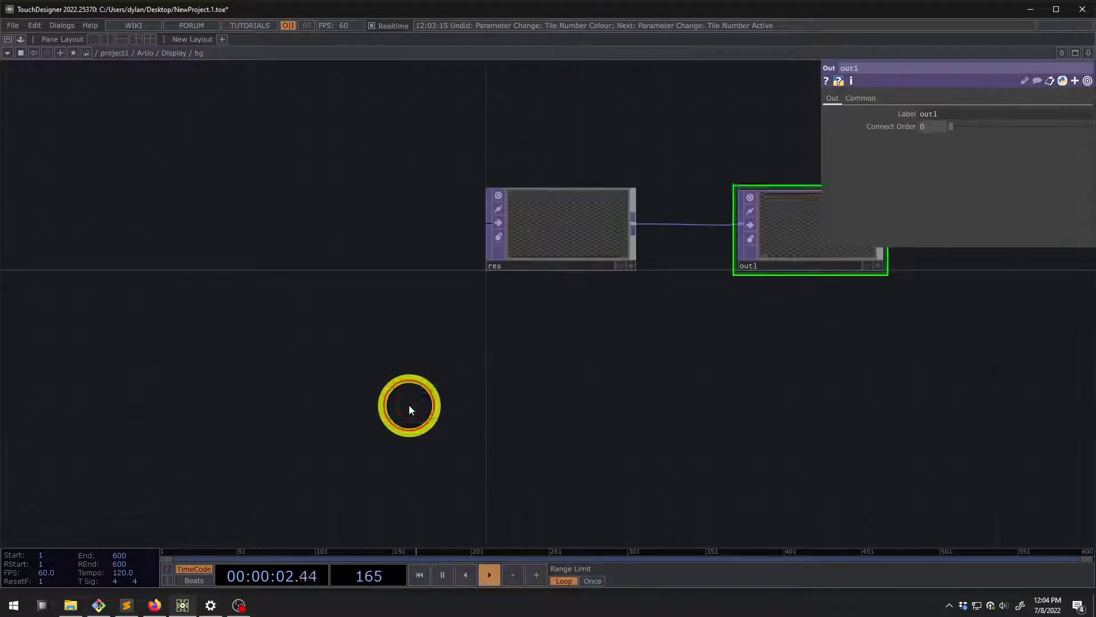
pyautogui.press('u')
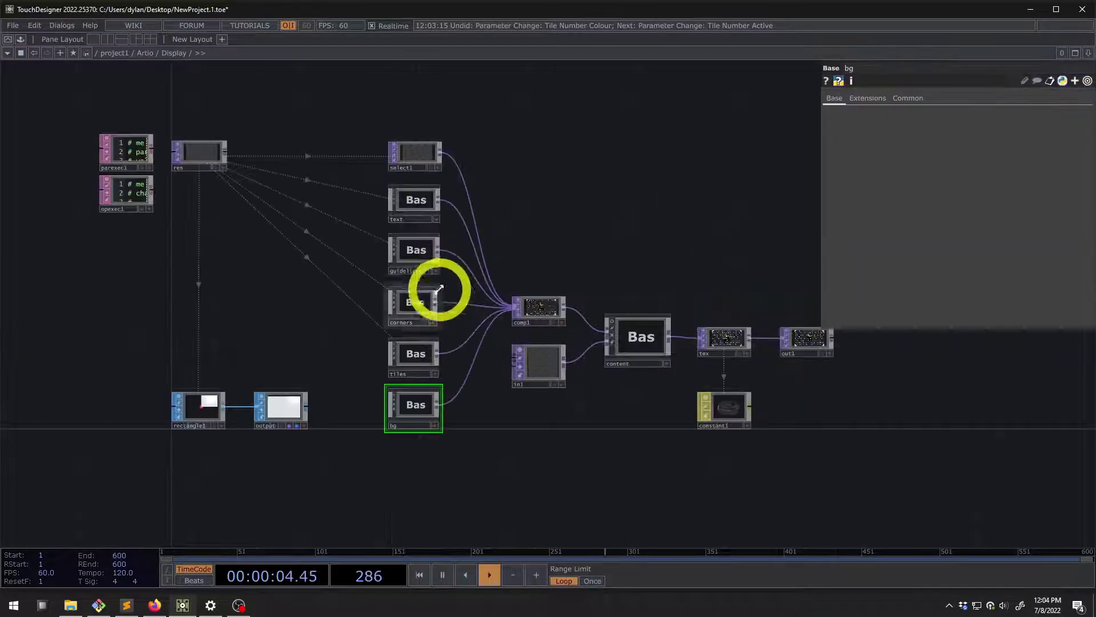
pyautogui.doubleClick(409, 358)
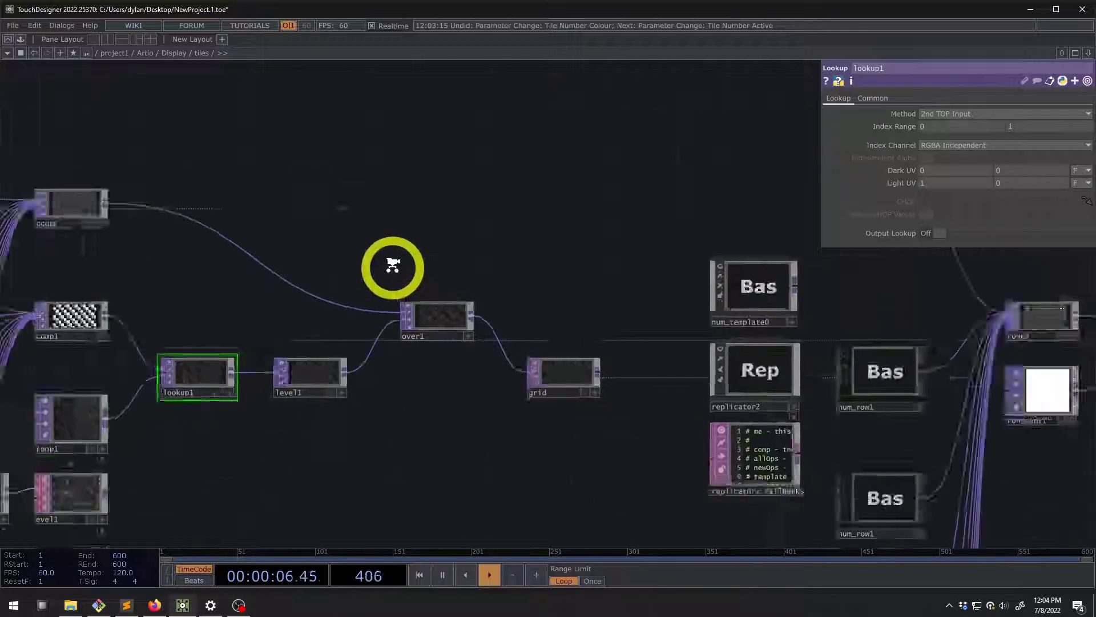
pyautogui.moveTo(404, 254); pyautogui.dragTo(481, 236)
pyautogui.scroll(10, 864, 270)
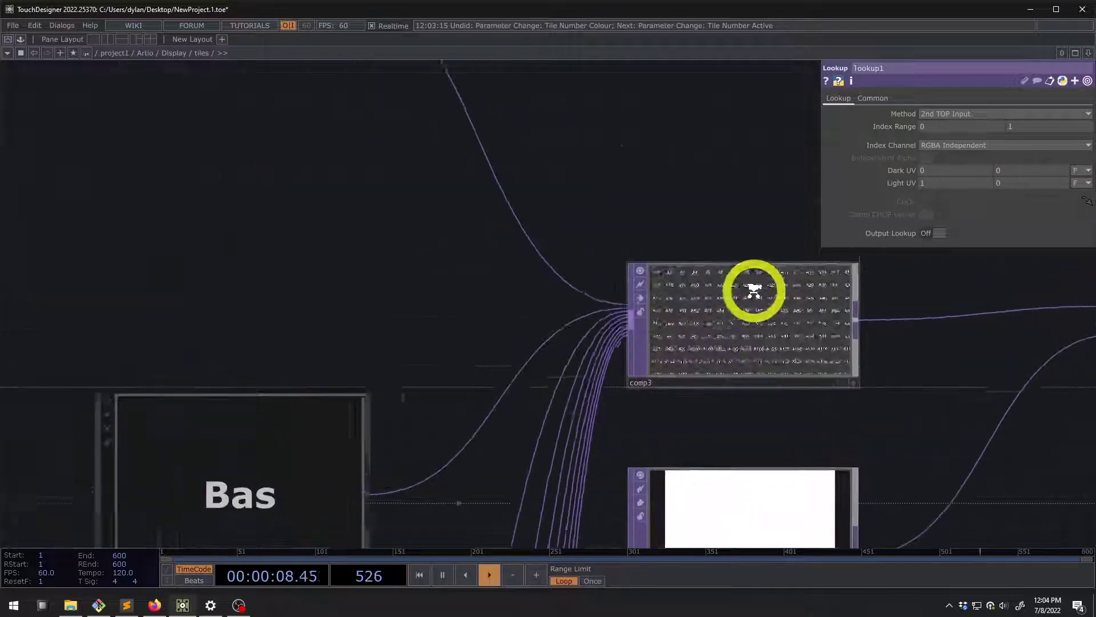
pyautogui.scroll(-4, 708, 305)
pyautogui.scroll(-5, 521, 245)
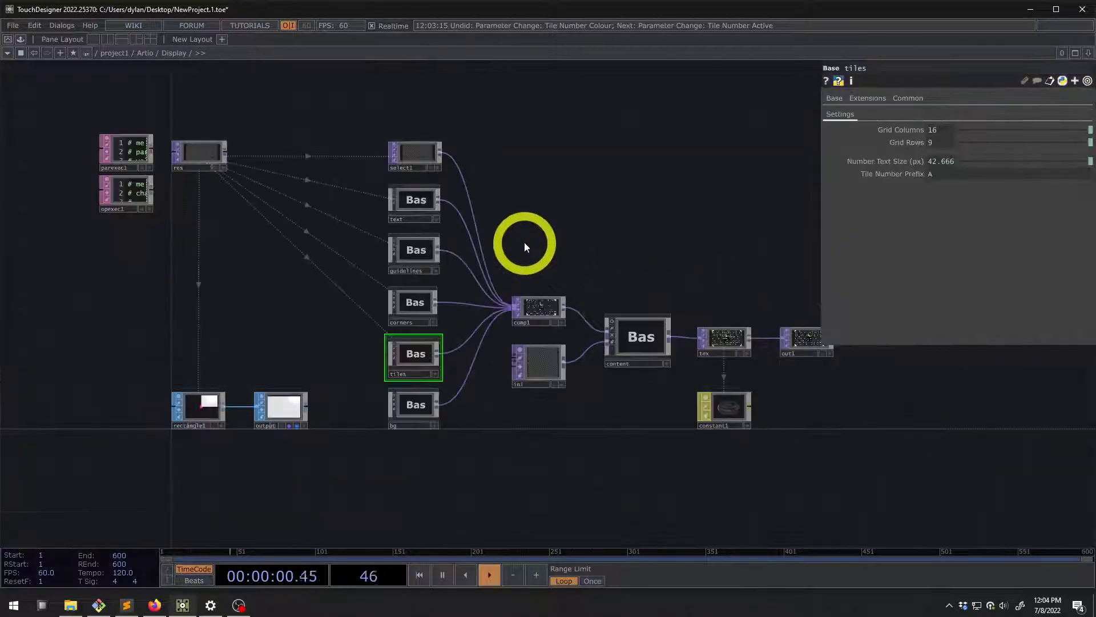
pyautogui.scroll(-6, 536, 240)
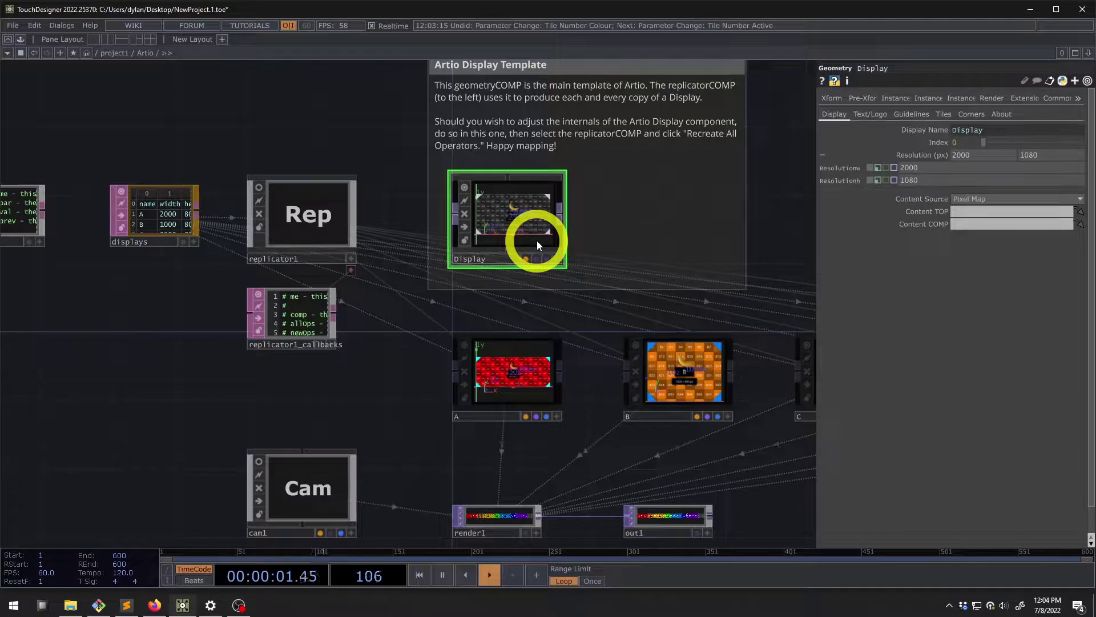
pyautogui.click(944, 114)
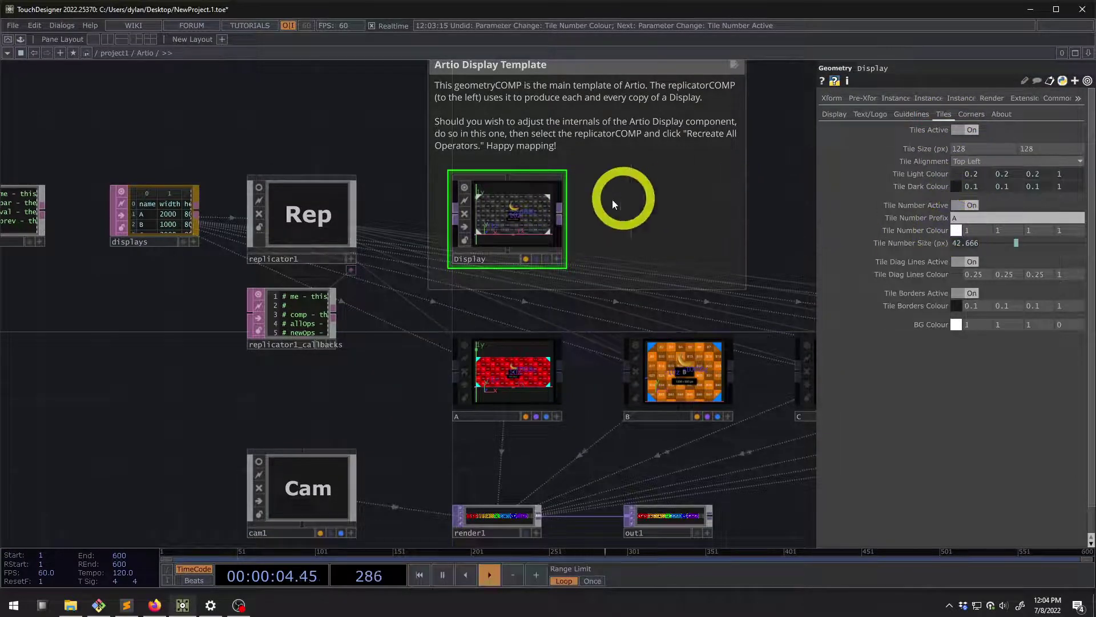
pyautogui.scroll(5, 543, 191)
# Clear and re-enter 'A' as the Tile Number Prefix
pyautogui.click(964, 218)
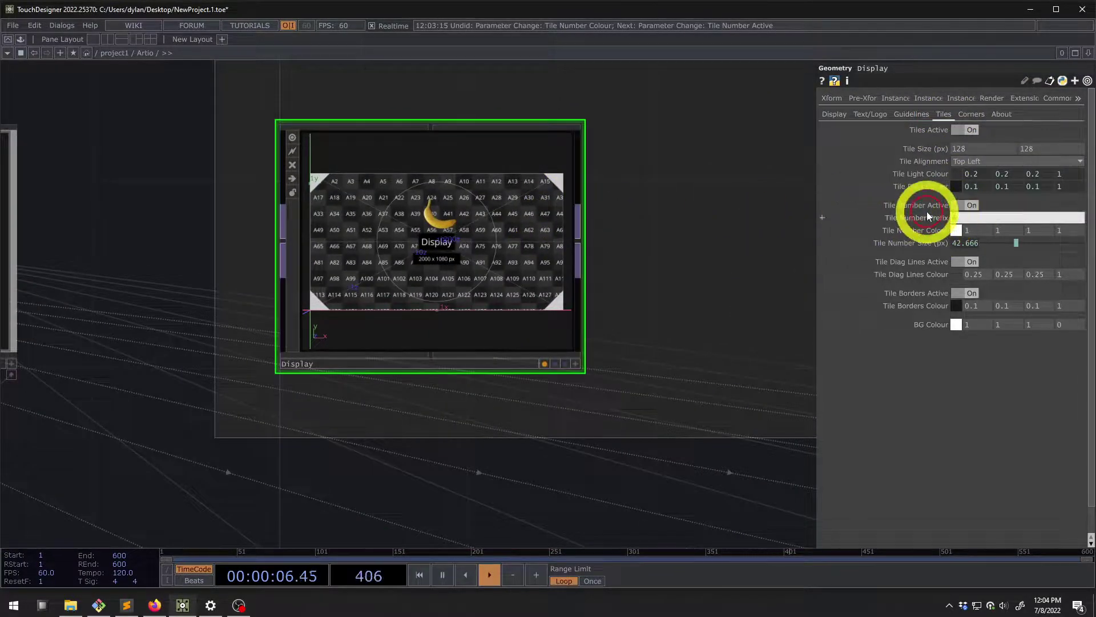
pyautogui.press('BackSpace')
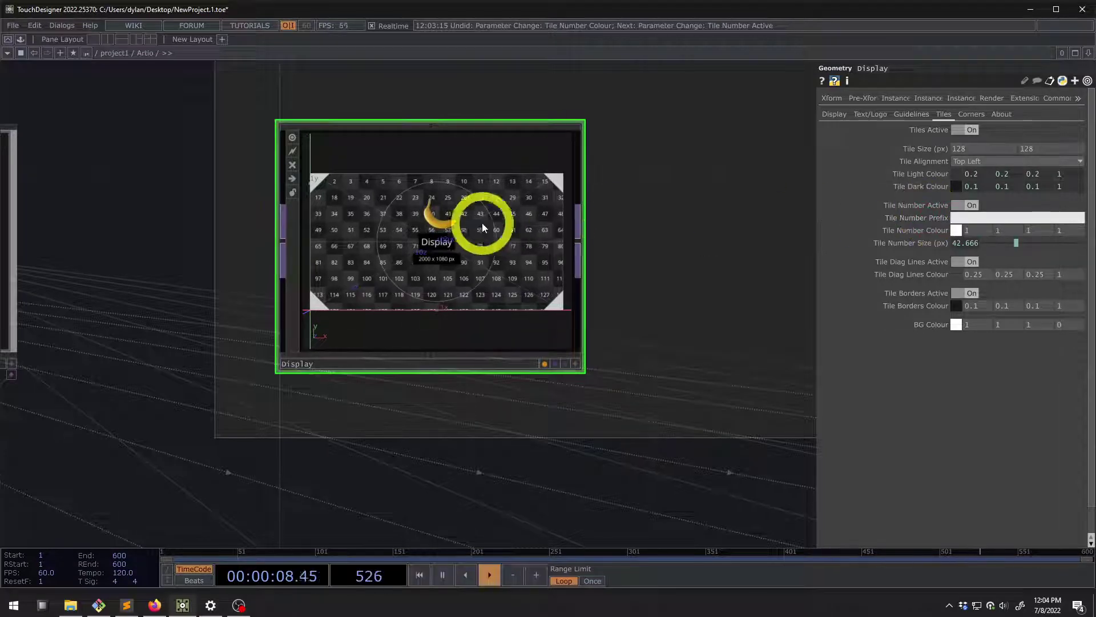
pyautogui.click(955, 218)
pyautogui.write('A')
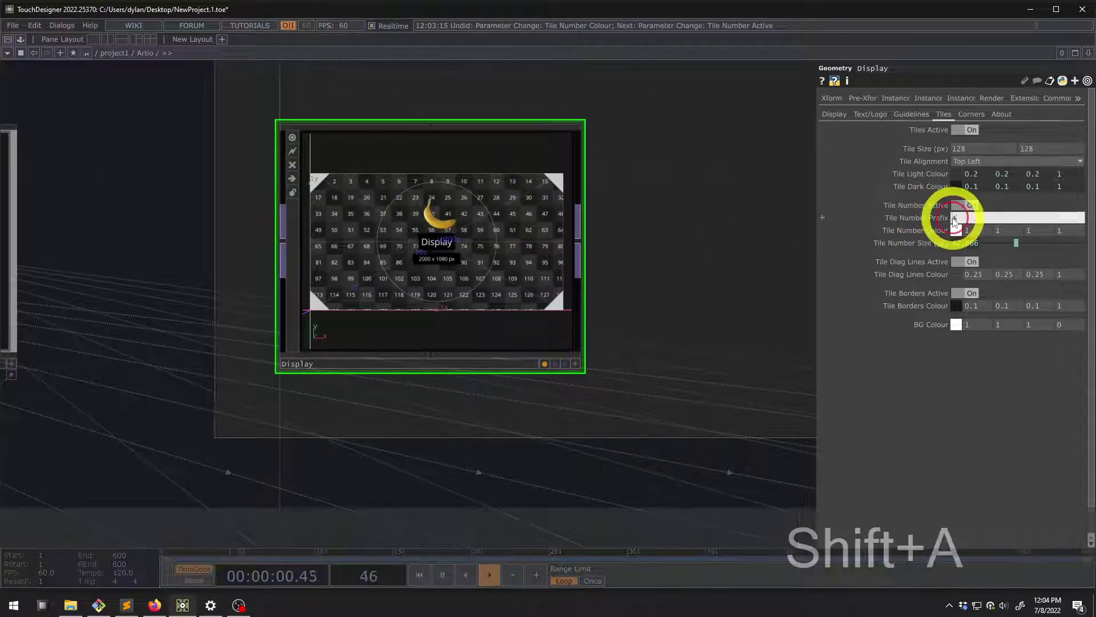
pyautogui.press('Return')
pyautogui.scroll(3, 402, 265)
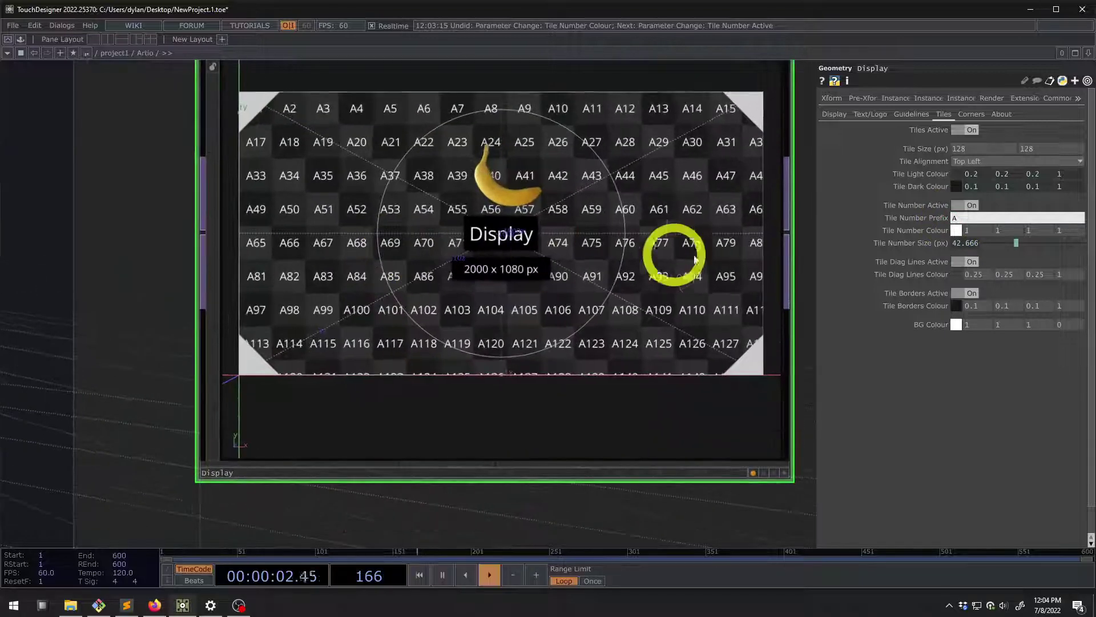
pyautogui.scroll(-5, 729, 247)
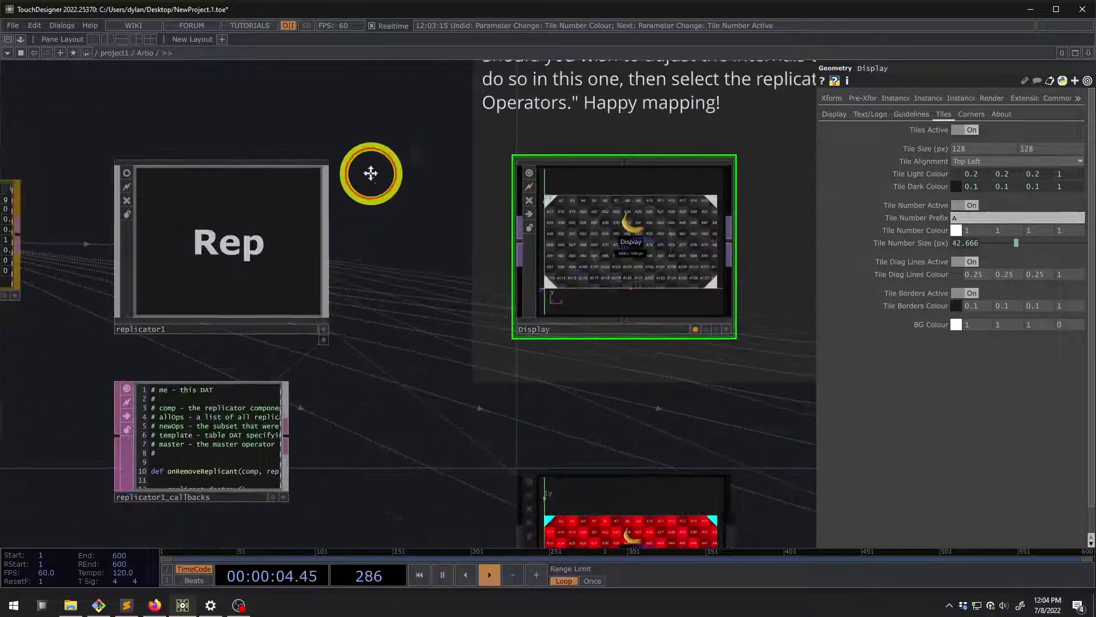
# Turn off Corners Active, then switch to the DVizion LED Pixelmapper page in Firefox
pyautogui.click(961, 116)
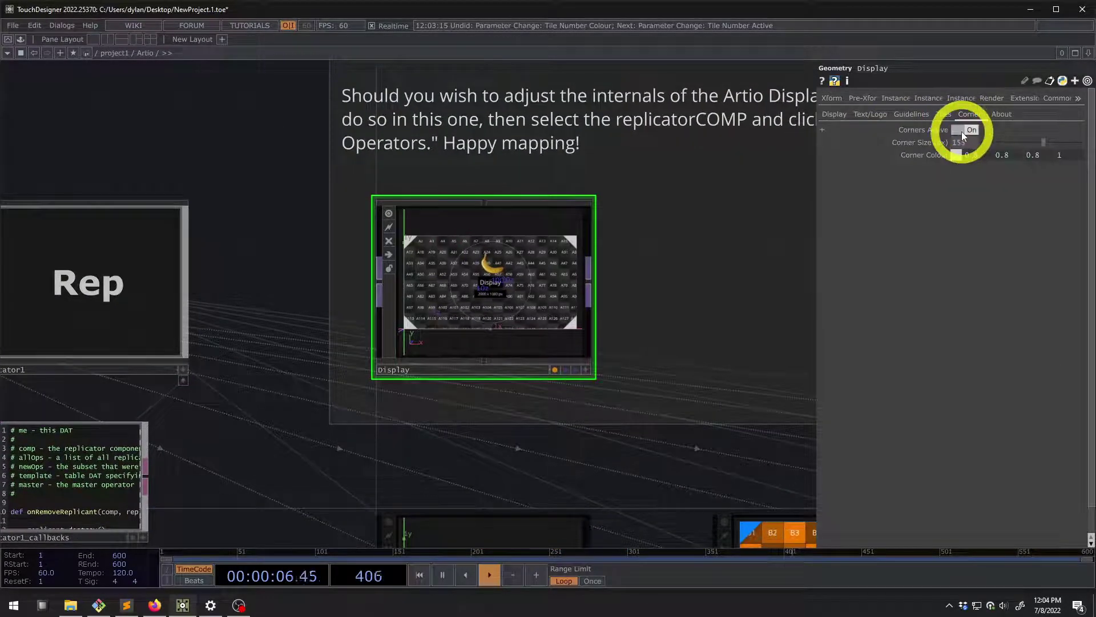
pyautogui.click(964, 131)
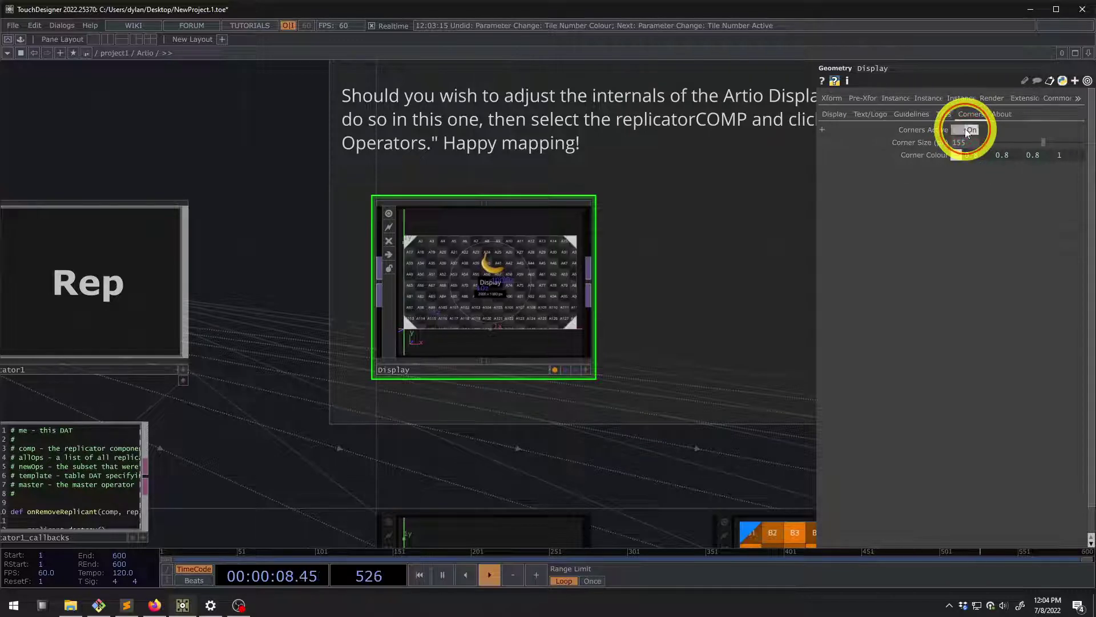
pyautogui.click(154, 606)
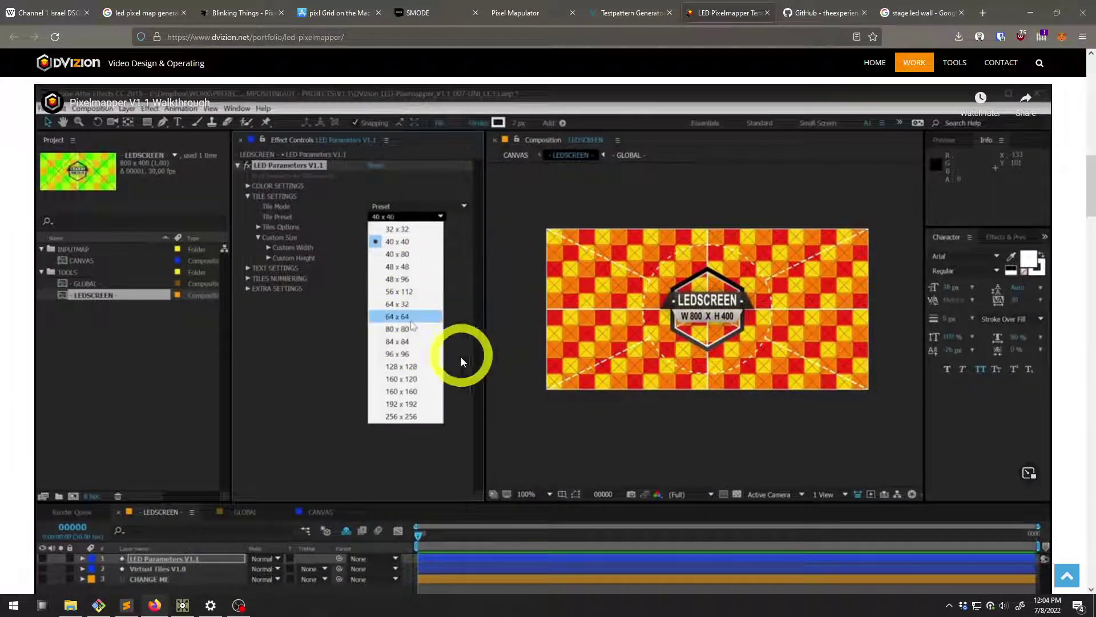
# Scroll to the walkthrough's LEDSCREEN tile preset list, then go back to TouchDesigner
pyautogui.scroll(-1, 565, 336)
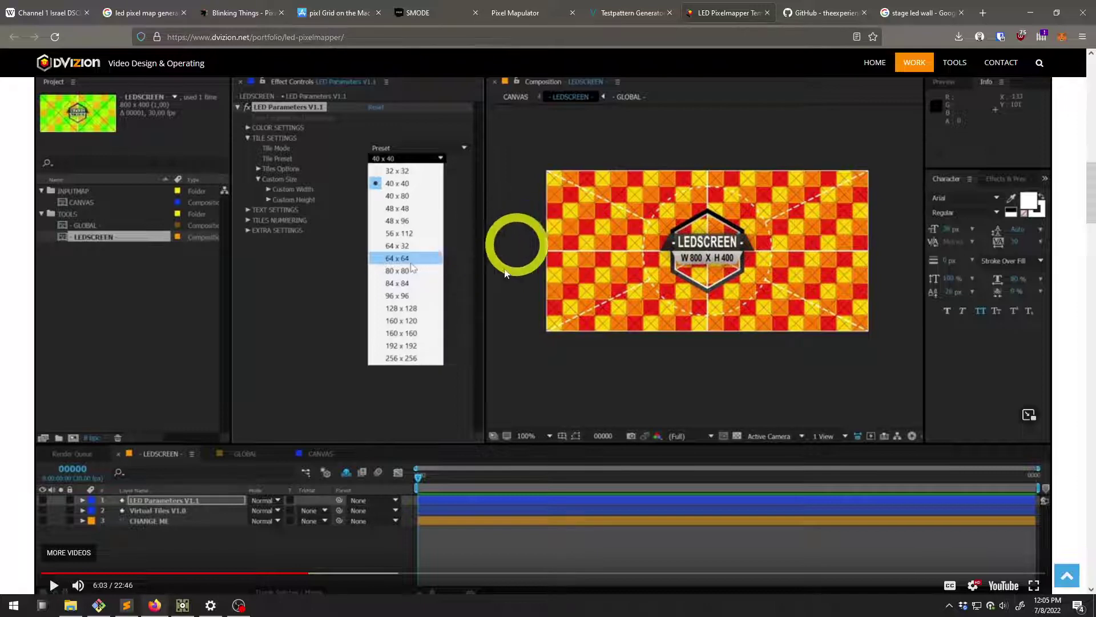
pyautogui.click(183, 605)
# Split the Display template's resolution and make height expression-driven like the 1920 width
pyautogui.click(902, 114)
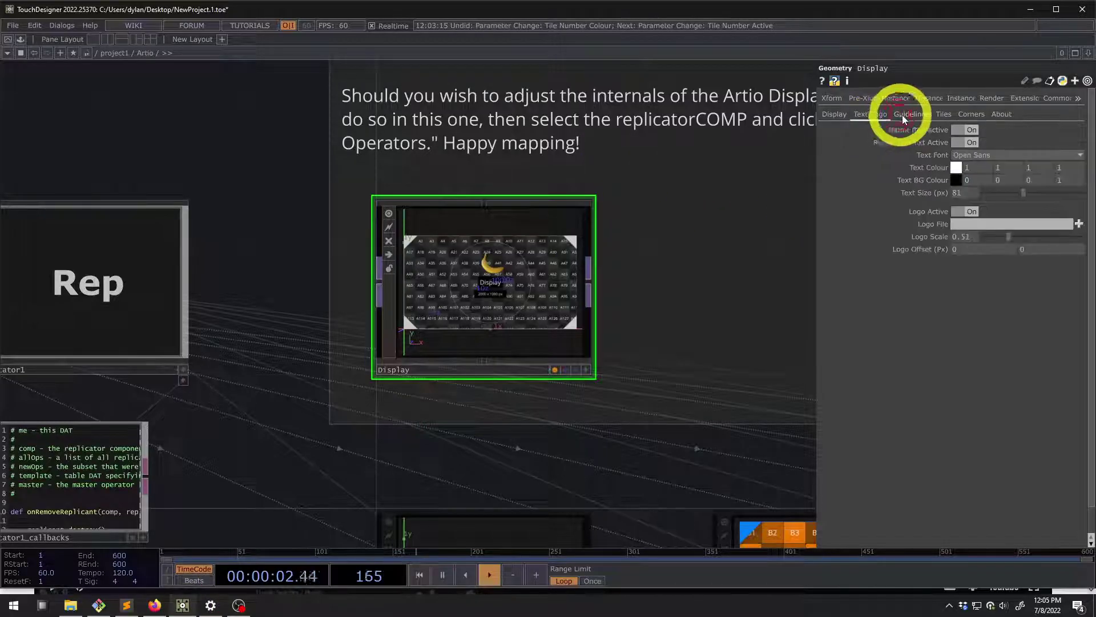
pyautogui.click(870, 114)
pyautogui.click(833, 117)
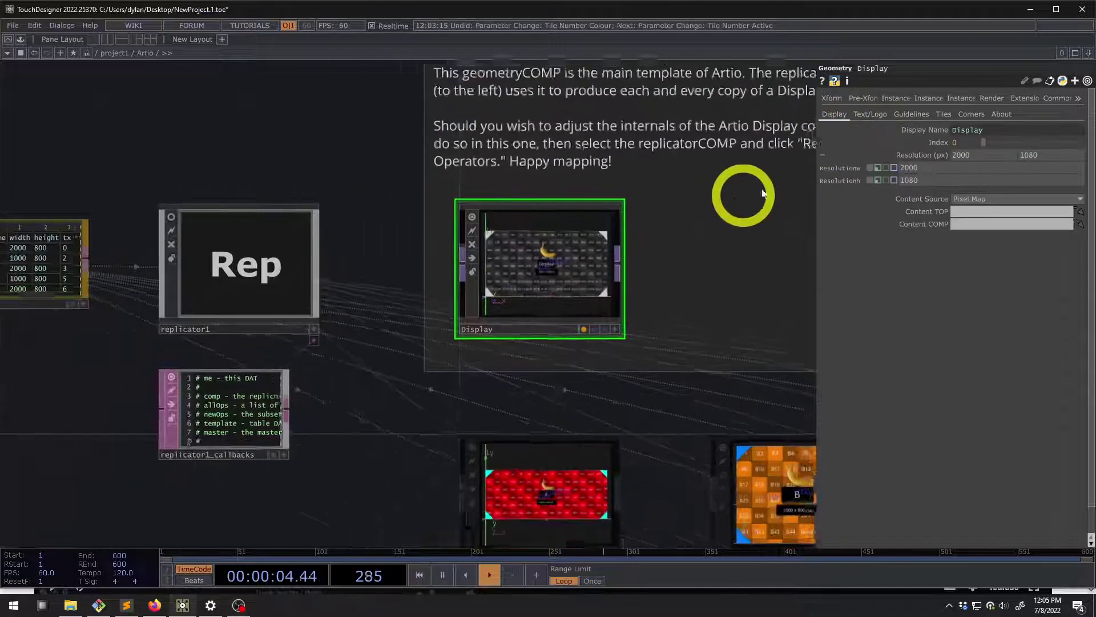
pyautogui.scroll(-2, 736, 197)
pyautogui.click(920, 154)
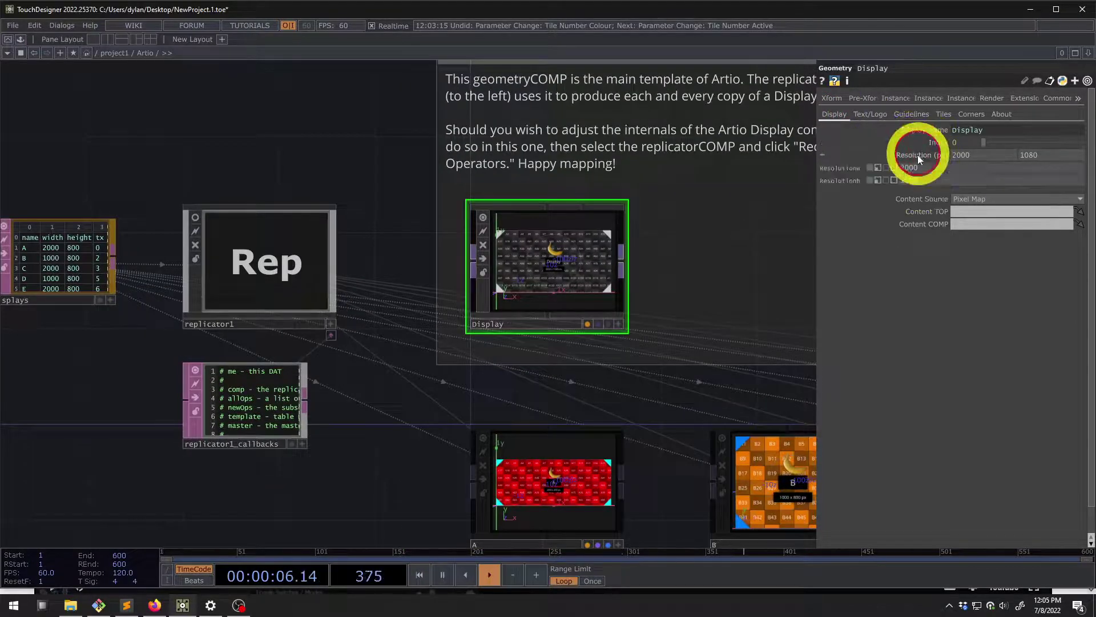
pyautogui.click(879, 167)
pyautogui.click(879, 180)
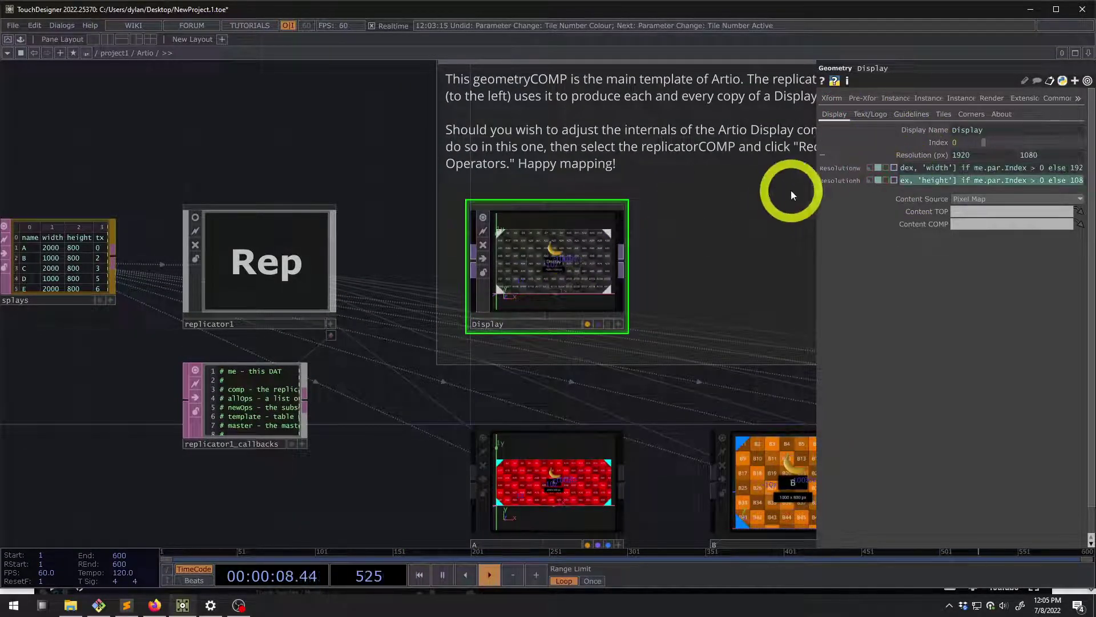
# Show and then dismiss the Display template's info popup
pyautogui.moveTo(378, 188); pyautogui.dragTo(309, 187)
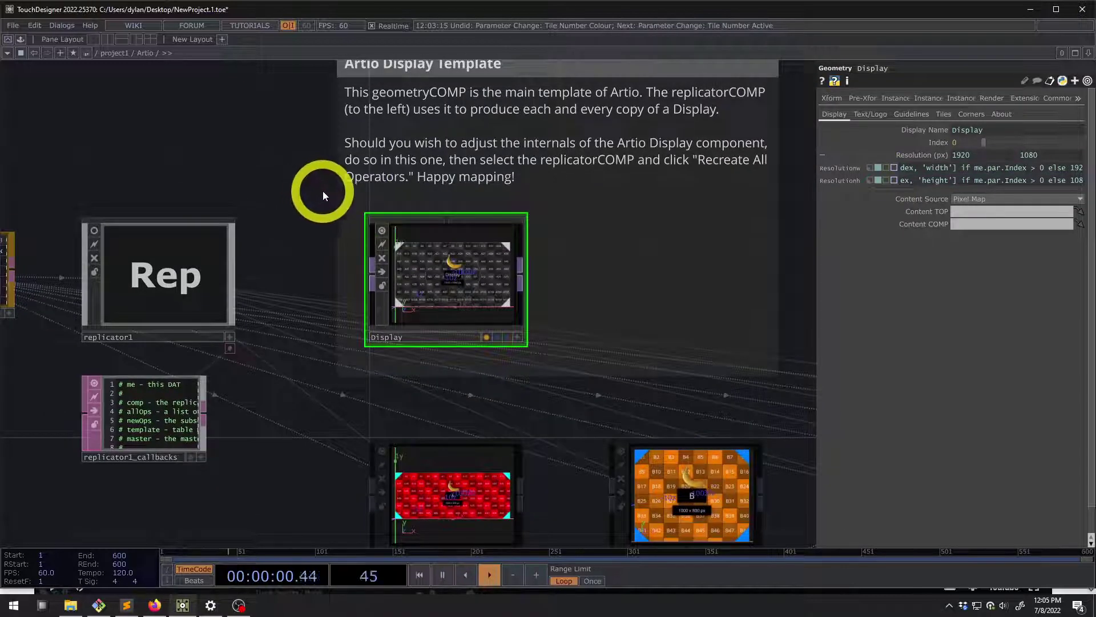
pyautogui.scroll(3, 323, 191)
pyautogui.scroll(-5, 289, 350)
pyautogui.middleClick(387, 317)
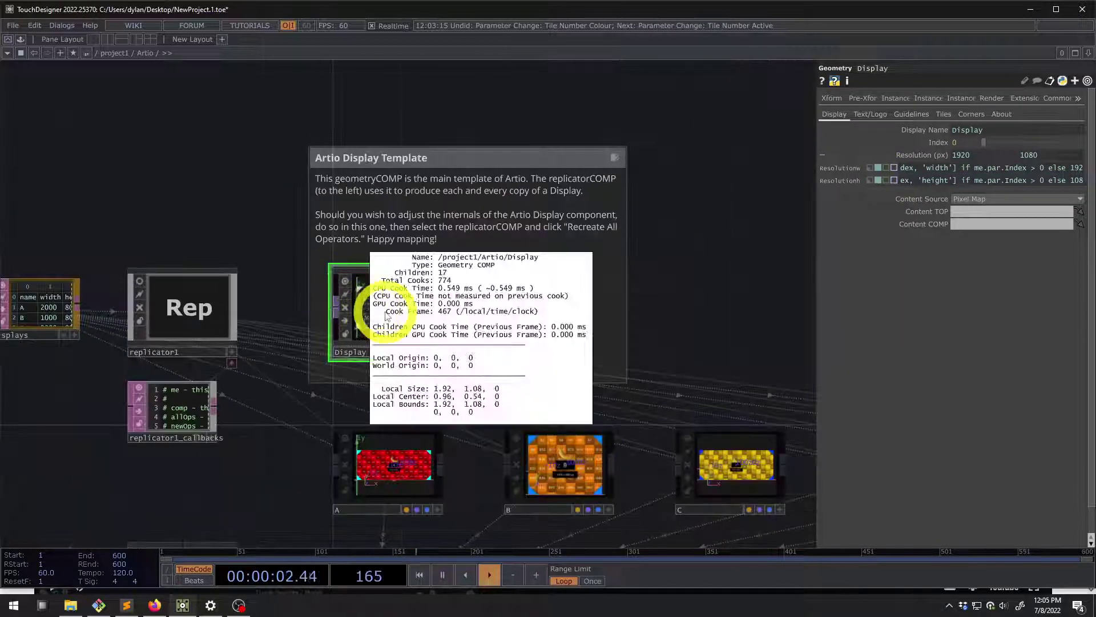
pyautogui.middleClick(445, 318)
pyautogui.moveTo(609, 261); pyautogui.dragTo(386, 303, button='middle')
pyautogui.moveTo(204, 196); pyautogui.dragTo(287, 256, button='middle')
# Review the replicated displays, render chain and Display Template note, then switch to Firefox
pyautogui.click(474, 354)
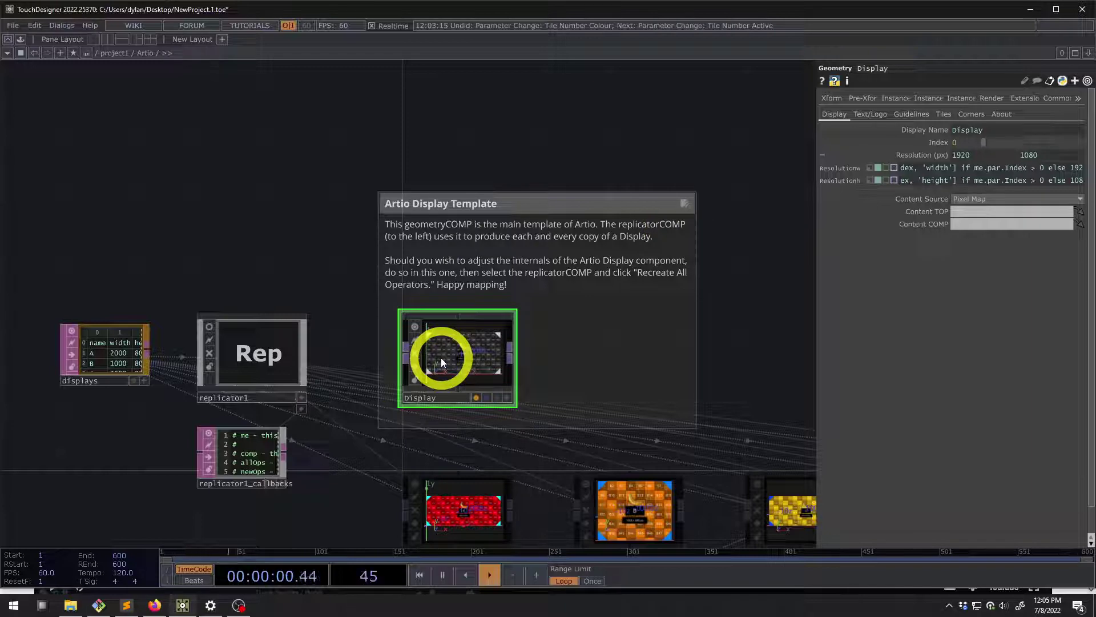
pyautogui.scroll(-4, 450, 347)
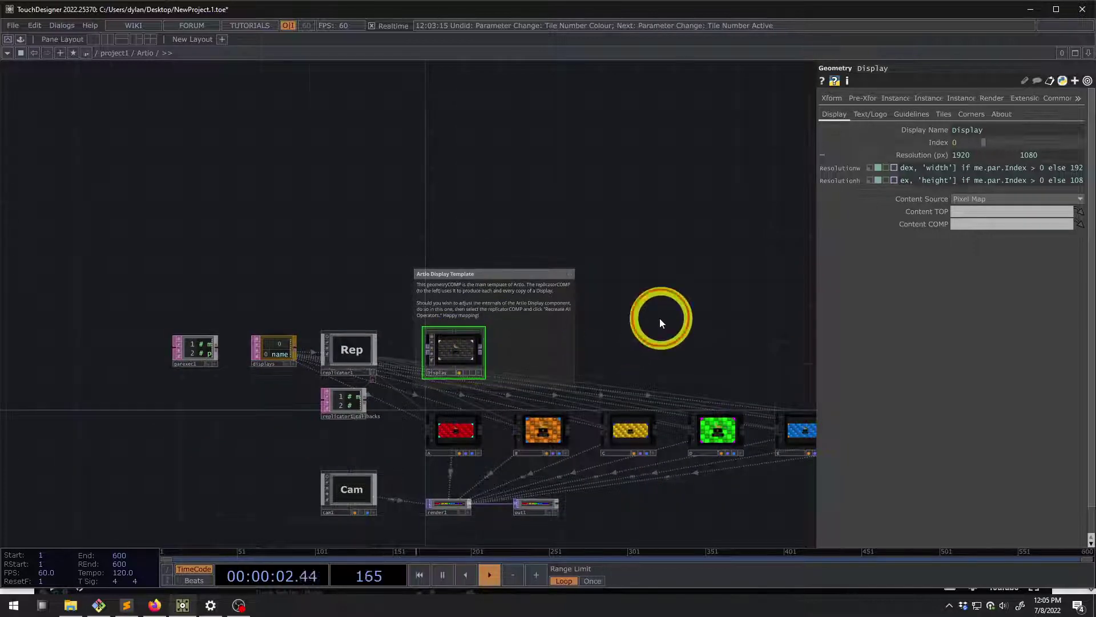
pyautogui.moveTo(659, 317); pyautogui.dragTo(562, 250)
pyautogui.scroll(-3, 537, 220)
pyautogui.click(387, 366)
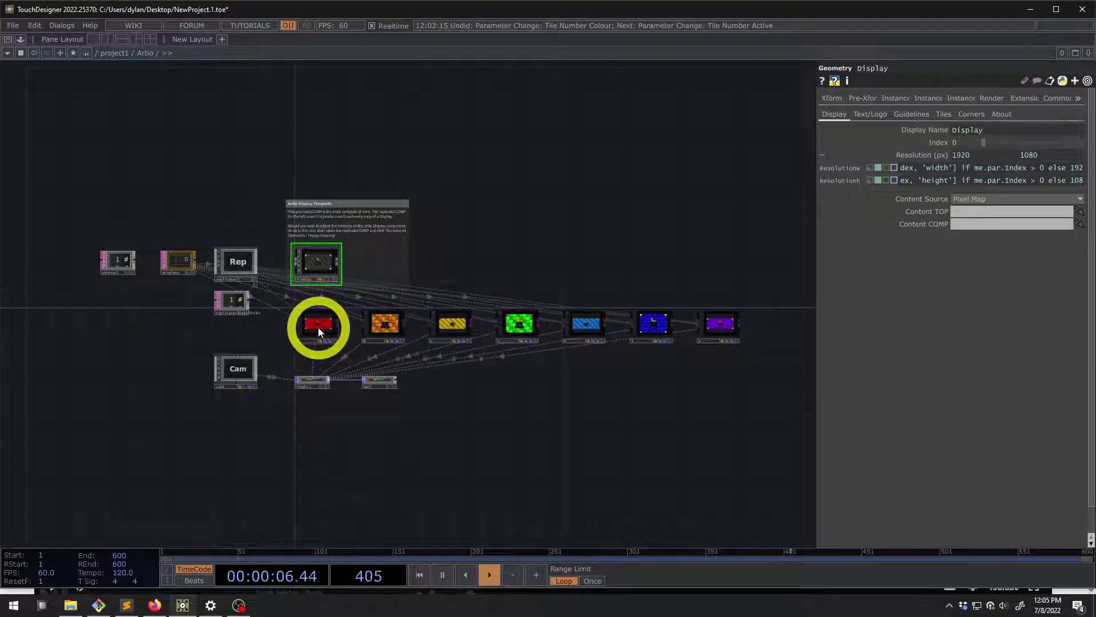
pyautogui.scroll(3, 318, 329)
pyautogui.scroll(2, 317, 328)
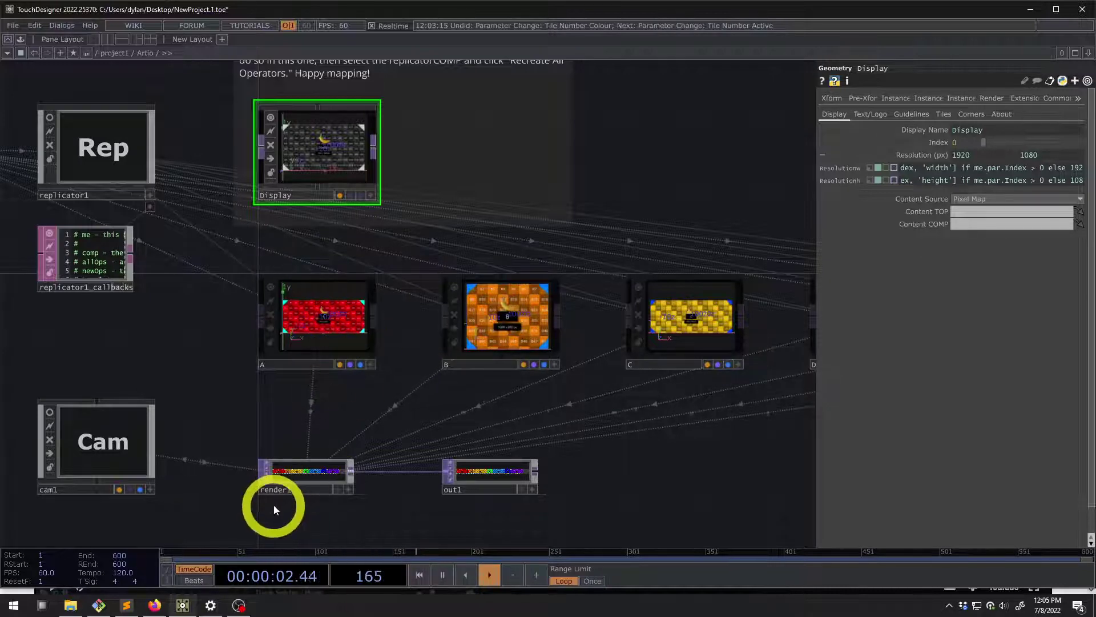
pyautogui.scroll(5, 297, 491)
pyautogui.scroll(-4, 422, 377)
pyautogui.scroll(-3, 414, 371)
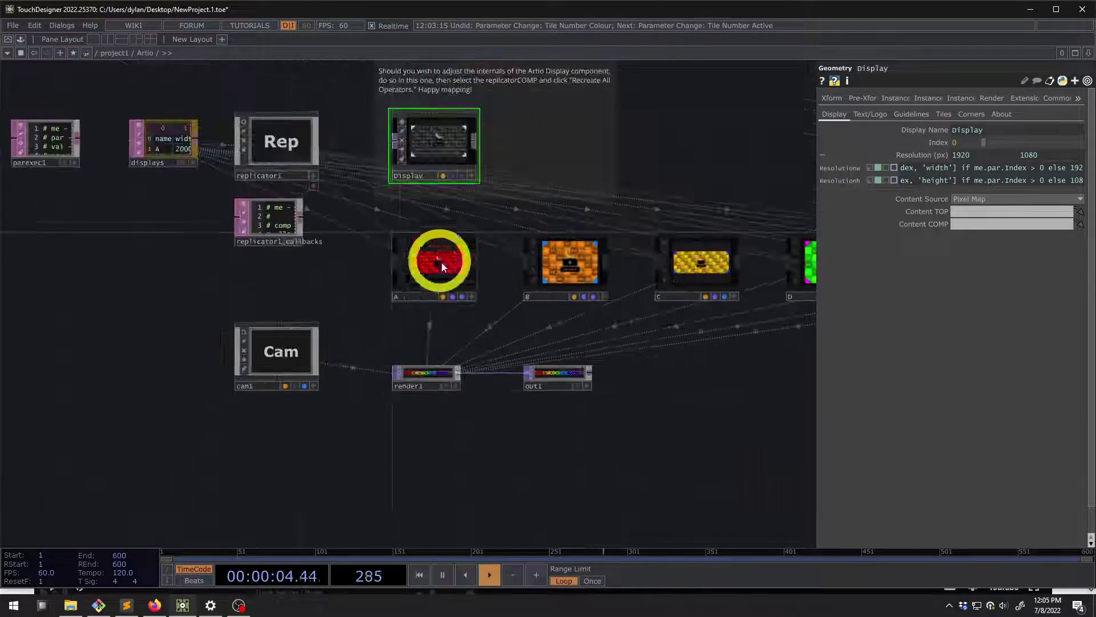
pyautogui.moveTo(345, 284); pyautogui.dragTo(316, 358)
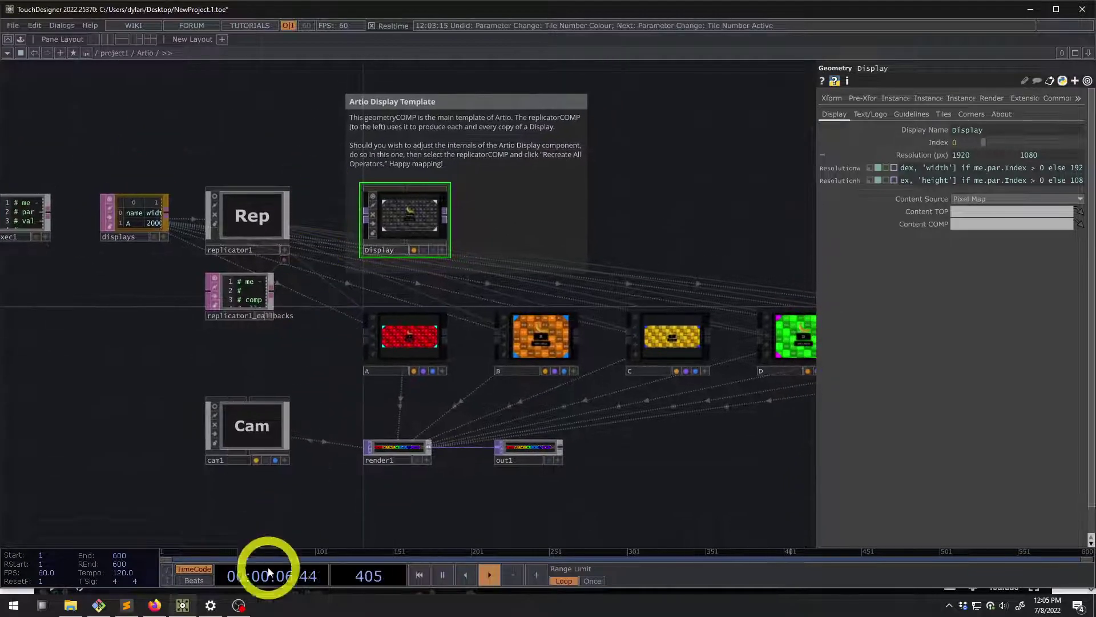
pyautogui.click(153, 604)
# Scroll DVizion's LED Pixelmapper Features from Color Gradient down to Virtual Tiles and Text Coordinate
pyautogui.scroll(-5, 1030, 251)
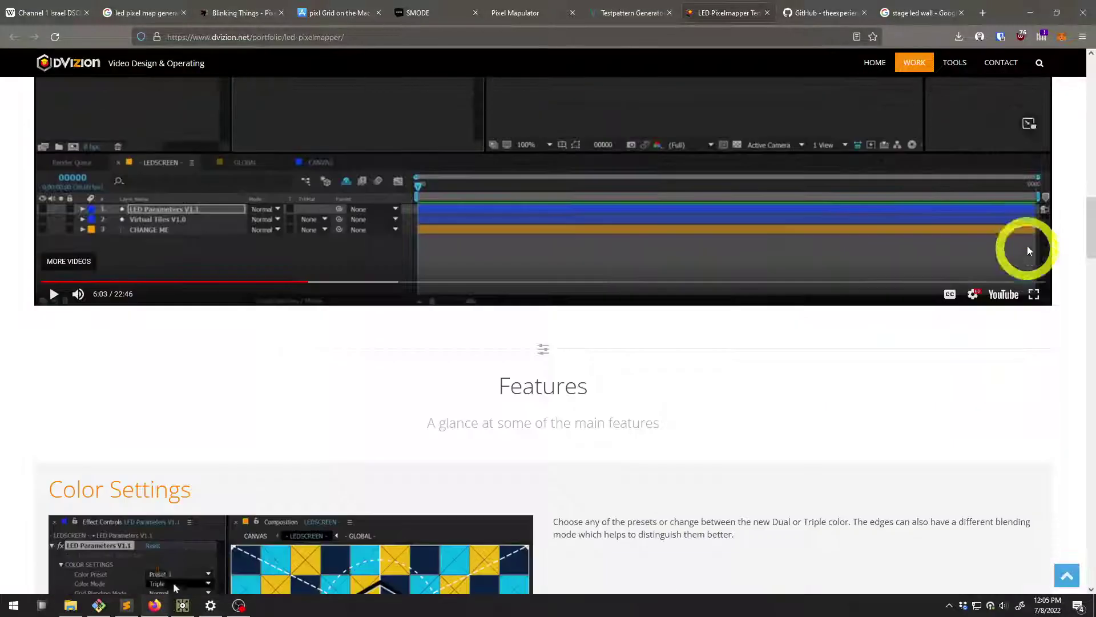
pyautogui.moveTo(1092, 233); pyautogui.dragTo(1092, 295)
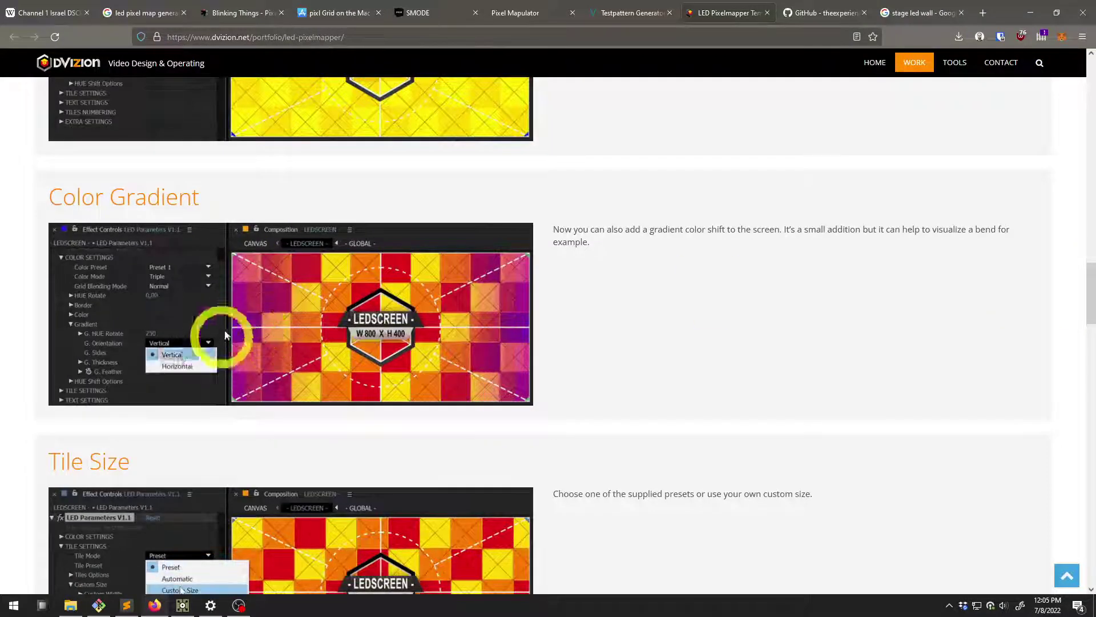
pyautogui.scroll(-3, 482, 325)
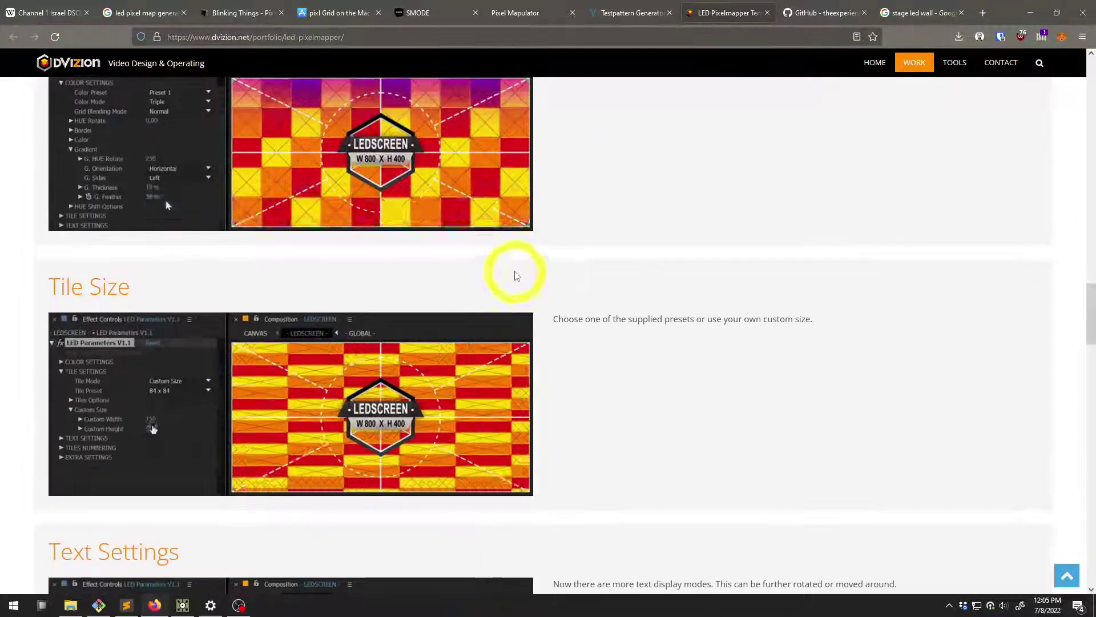
pyautogui.scroll(-4, 503, 291)
pyautogui.scroll(-5, 454, 349)
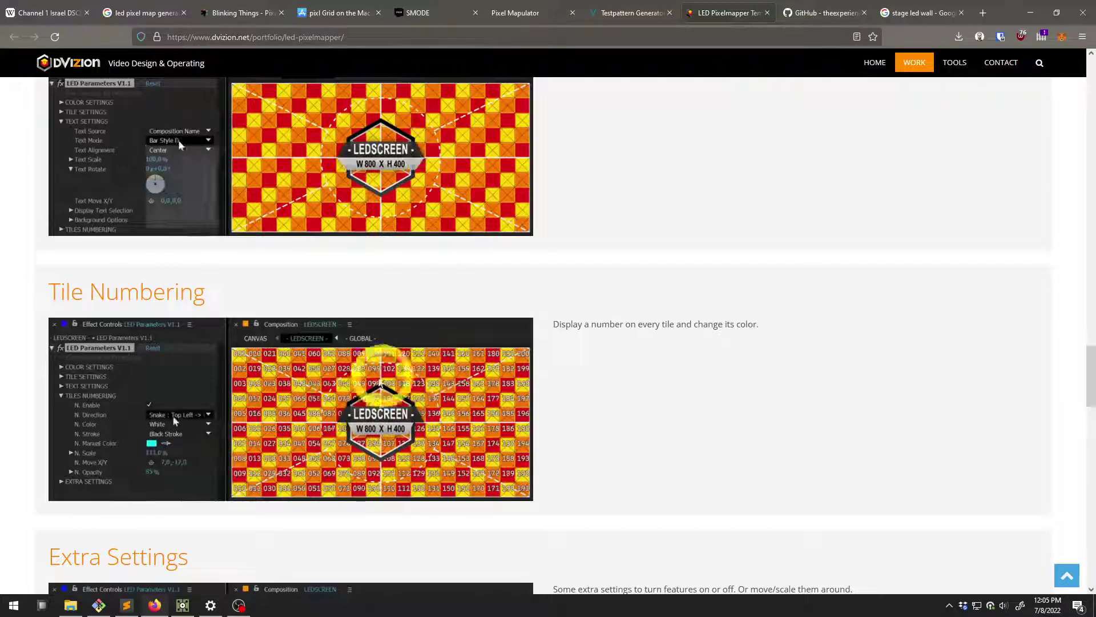
pyautogui.scroll(-3, 337, 403)
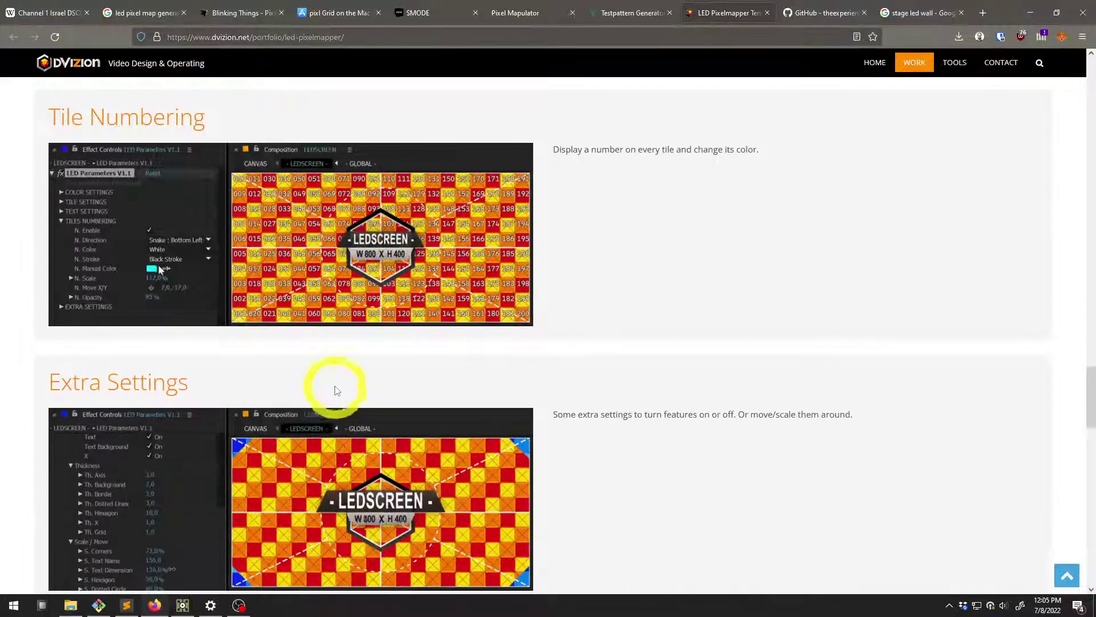
pyautogui.scroll(-3, 331, 377)
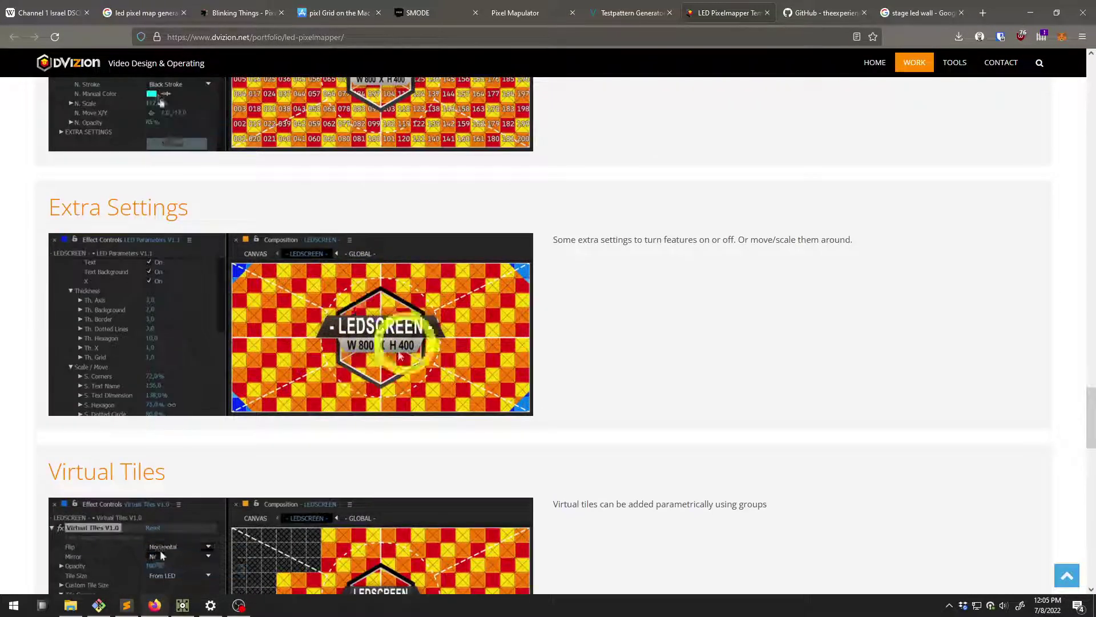
pyautogui.scroll(-3, 311, 274)
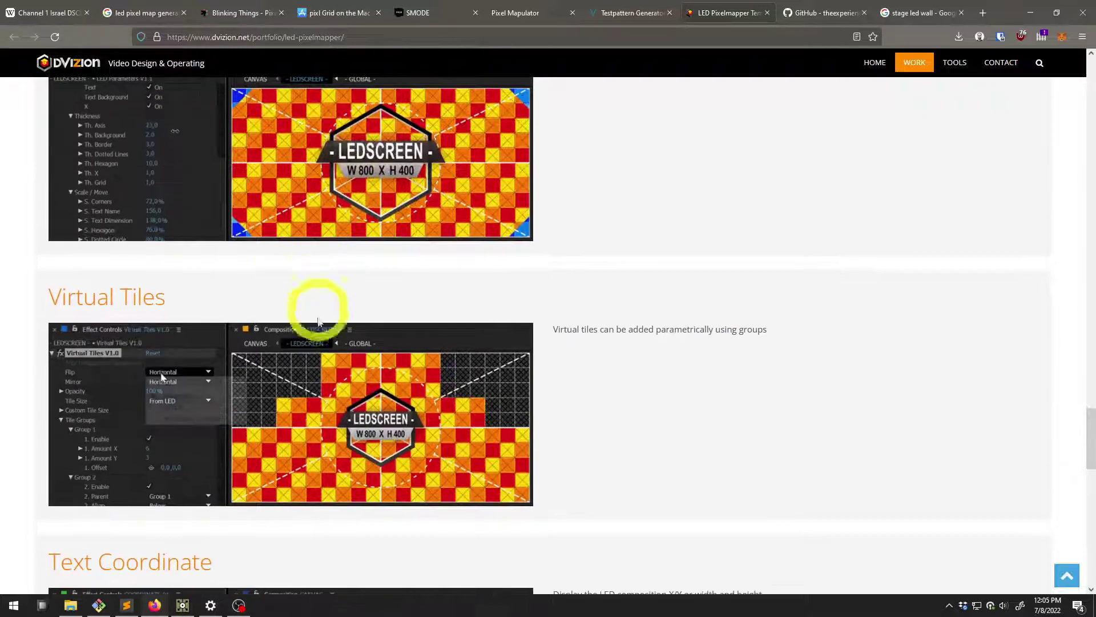
pyautogui.scroll(-2, 313, 356)
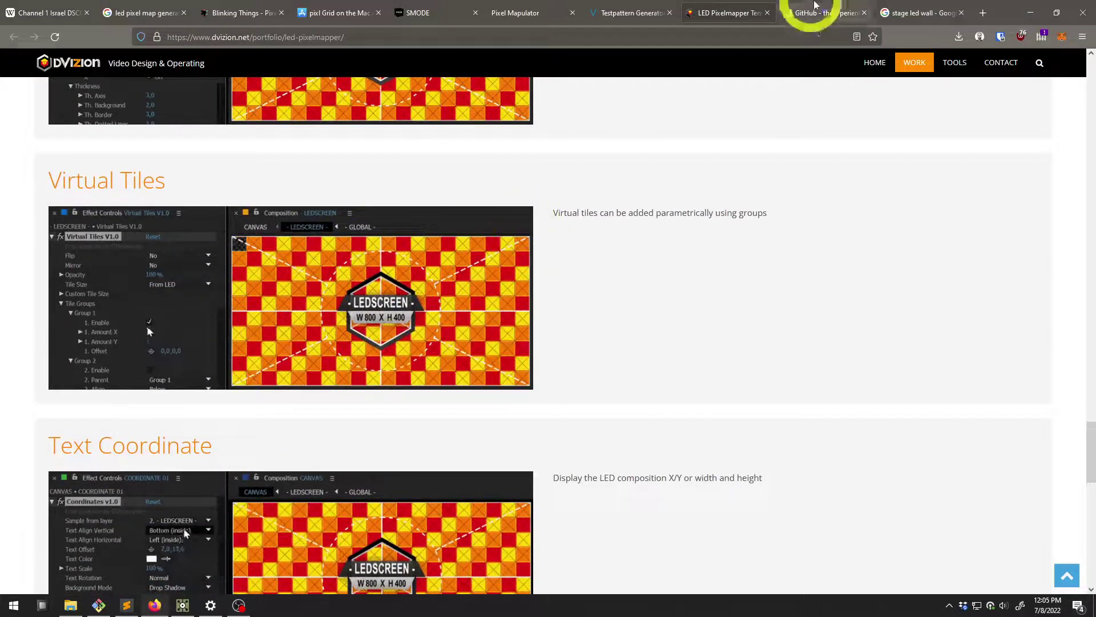
# Minimize Firefox and survey displays A–G feeding render1 and out1 in the Artio network
pyautogui.click(1030, 13)
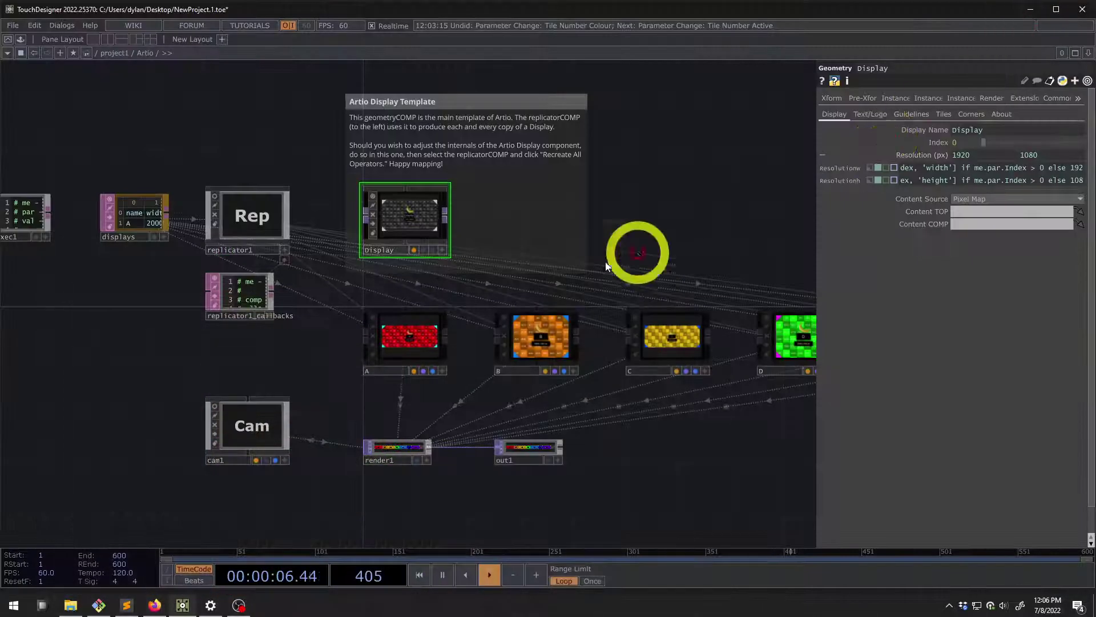
pyautogui.scroll(-5, 674, 229)
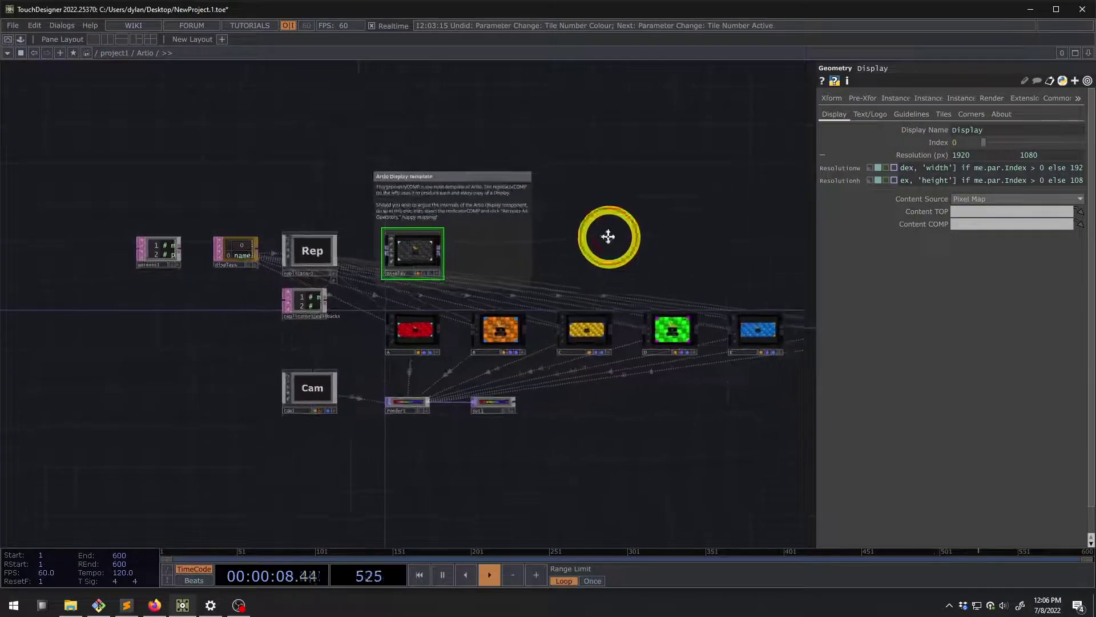
pyautogui.scroll(-3, 575, 217)
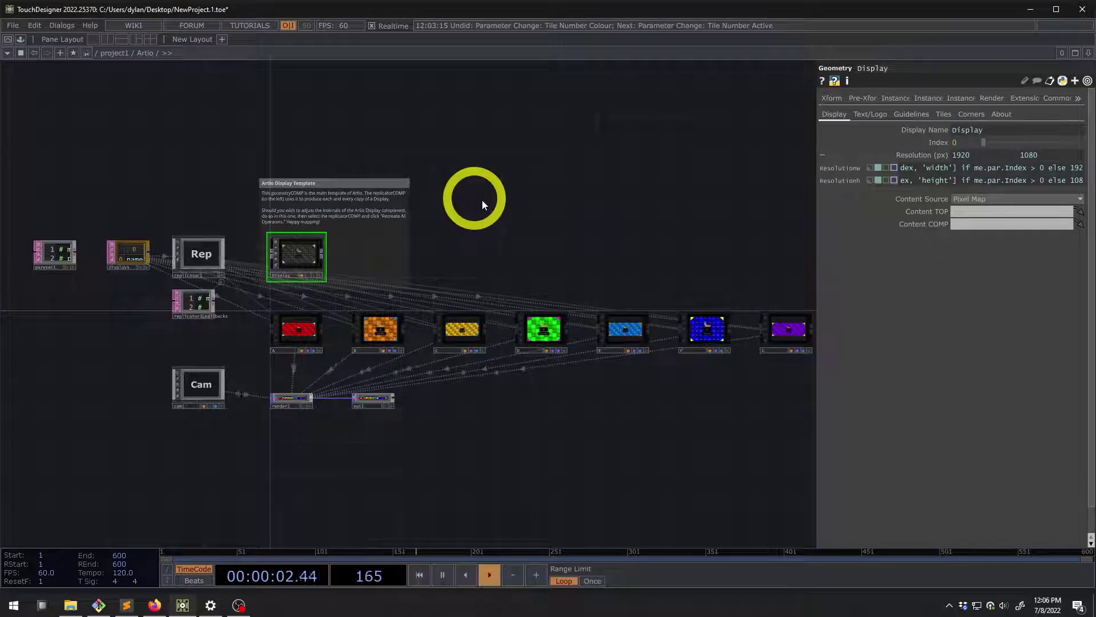
pyautogui.scroll(4, 303, 338)
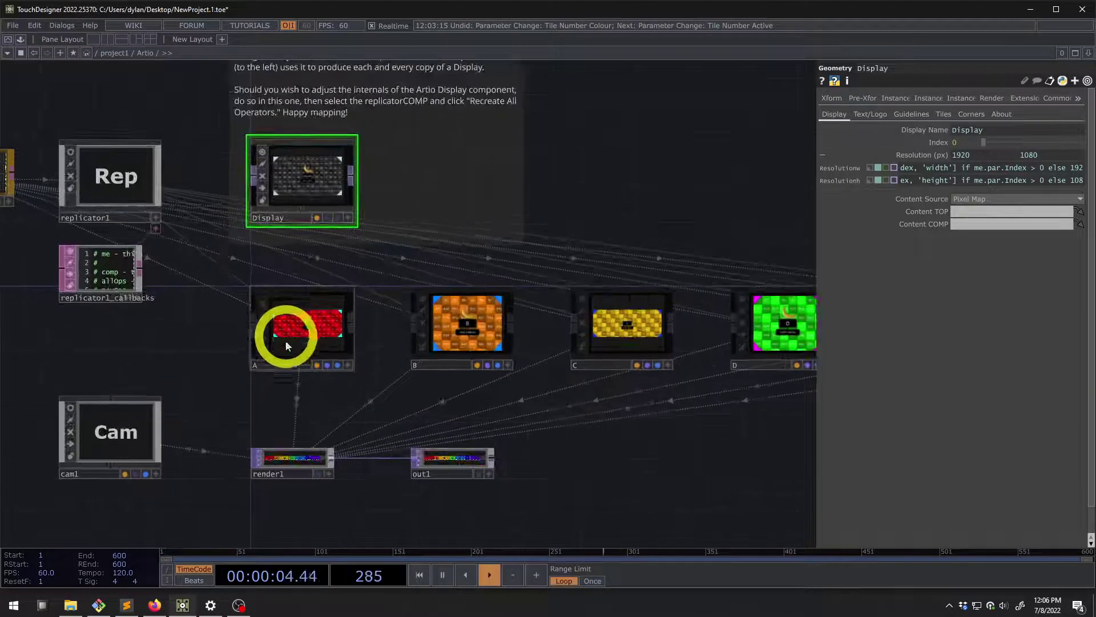
pyautogui.scroll(5, 272, 458)
pyautogui.scroll(-5, 283, 450)
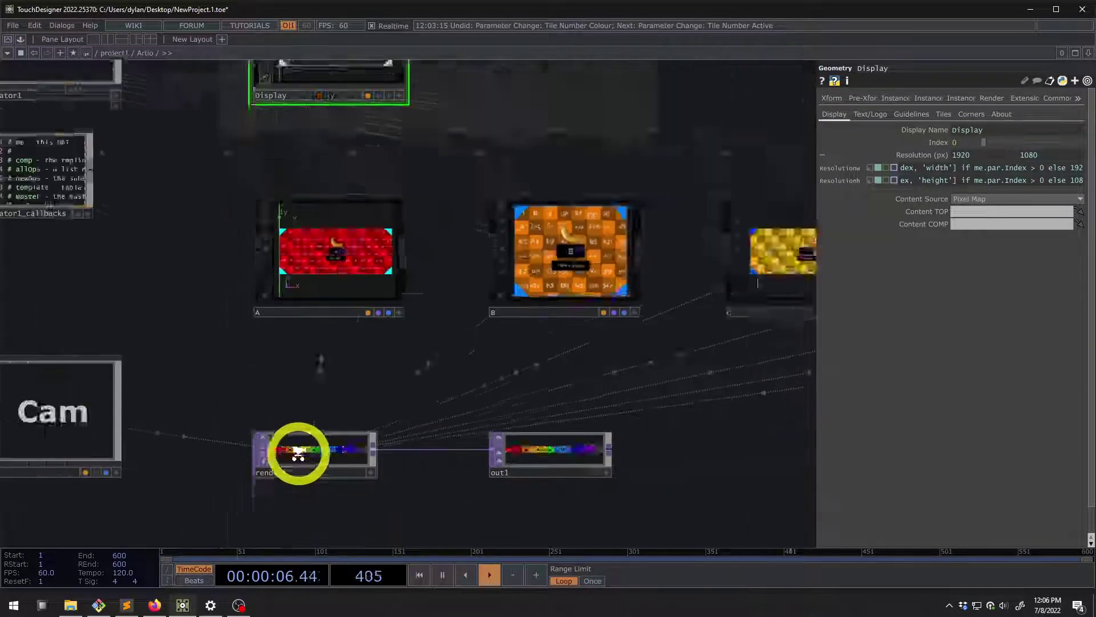
pyautogui.scroll(-4, 576, 197)
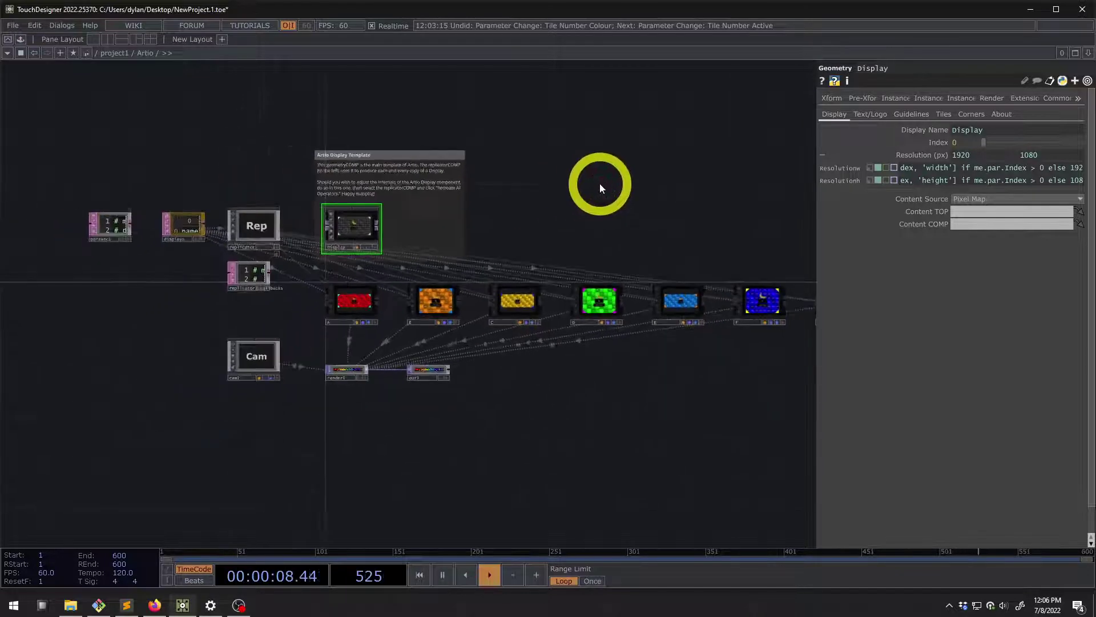
pyautogui.scroll(-1, 556, 186)
pyautogui.moveTo(551, 191); pyautogui.dragTo(526, 207)
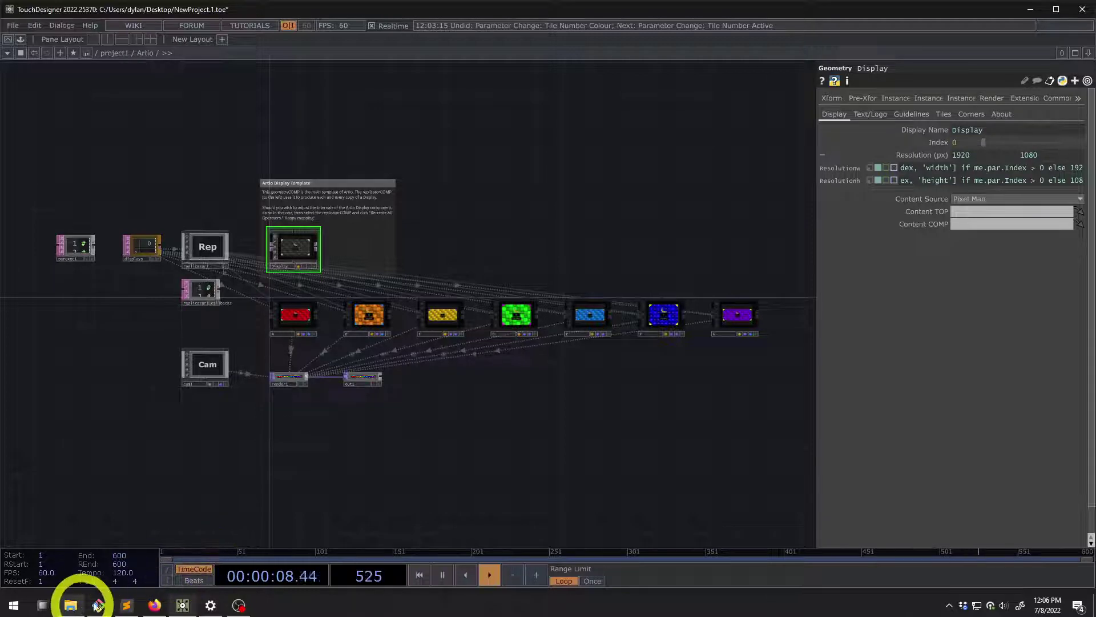
pyautogui.press('super')
# Launch Sublime Text from the system search using 'sub'
pyautogui.write('t')
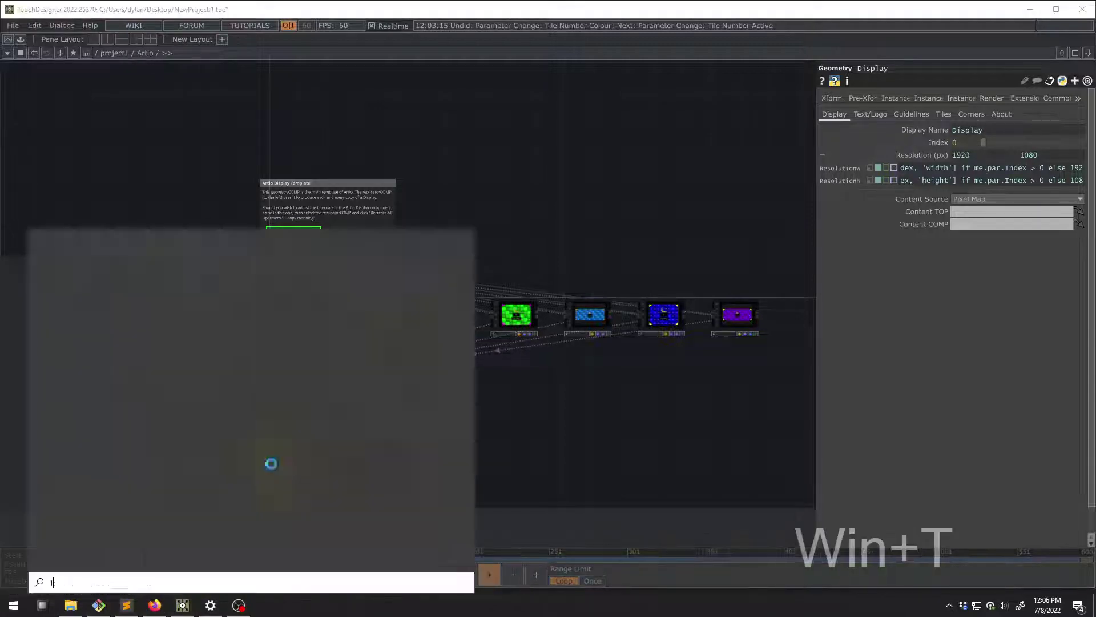
pyautogui.press('BackSpace')
pyautogui.write('sub')
pyautogui.press('Return')
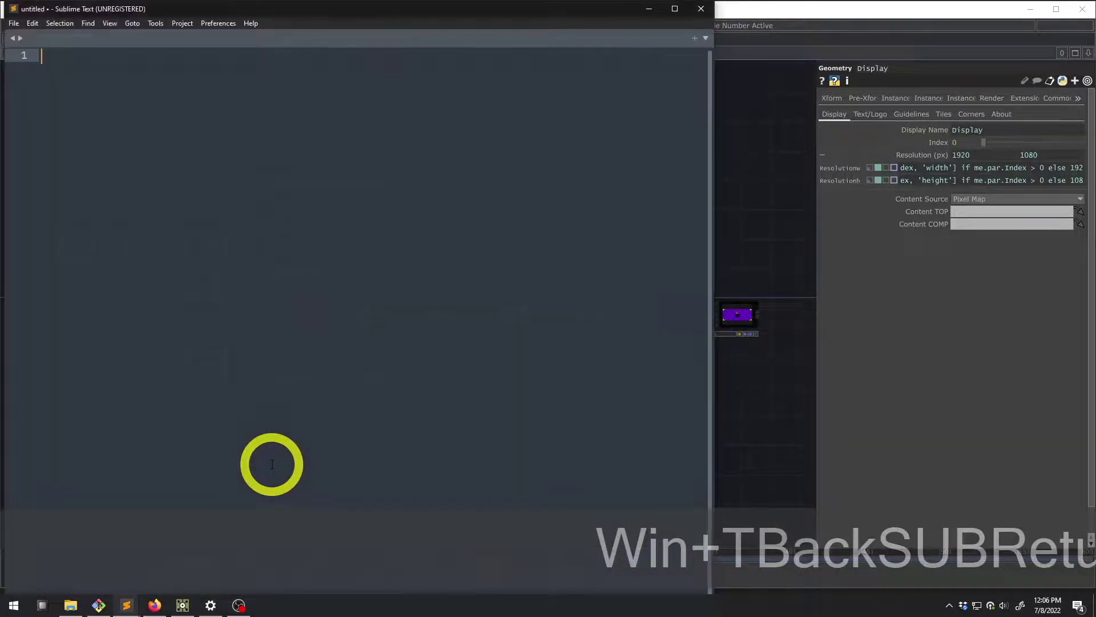
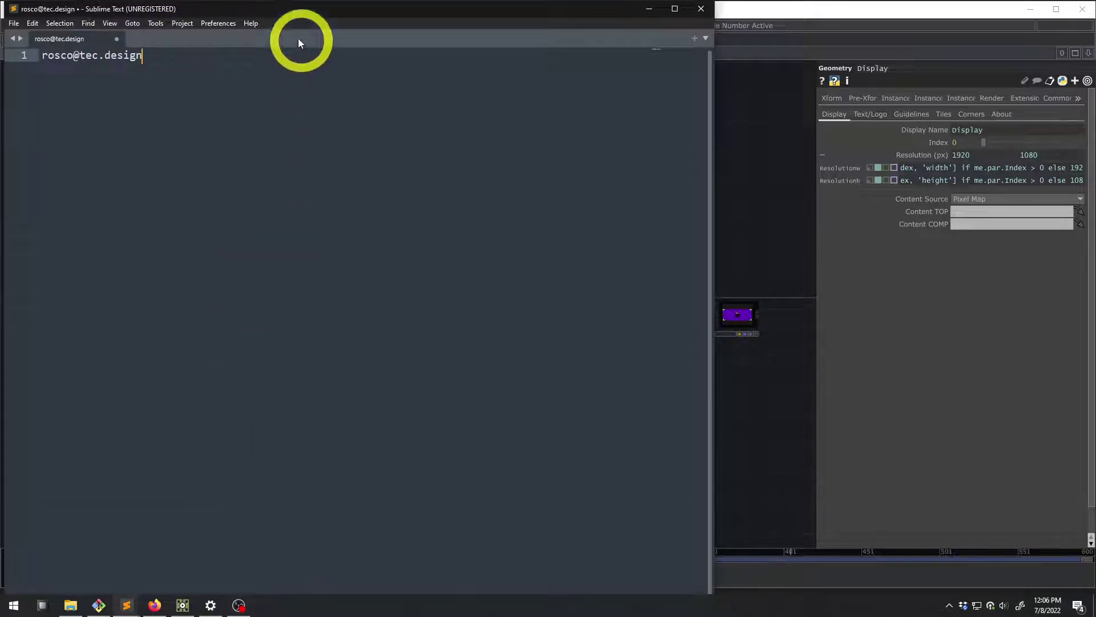
# Type the contact's e-mail address into a new document and move the window to the centre
pyautogui.moveTo(296, 11); pyautogui.dragTo(505, 156)
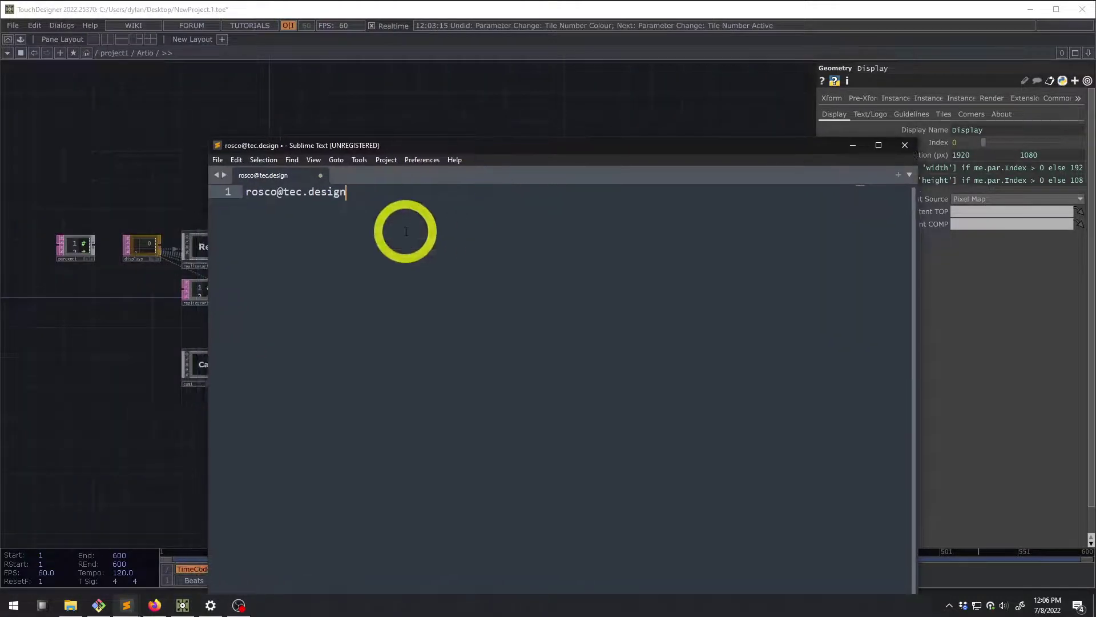
pyautogui.press('alt')
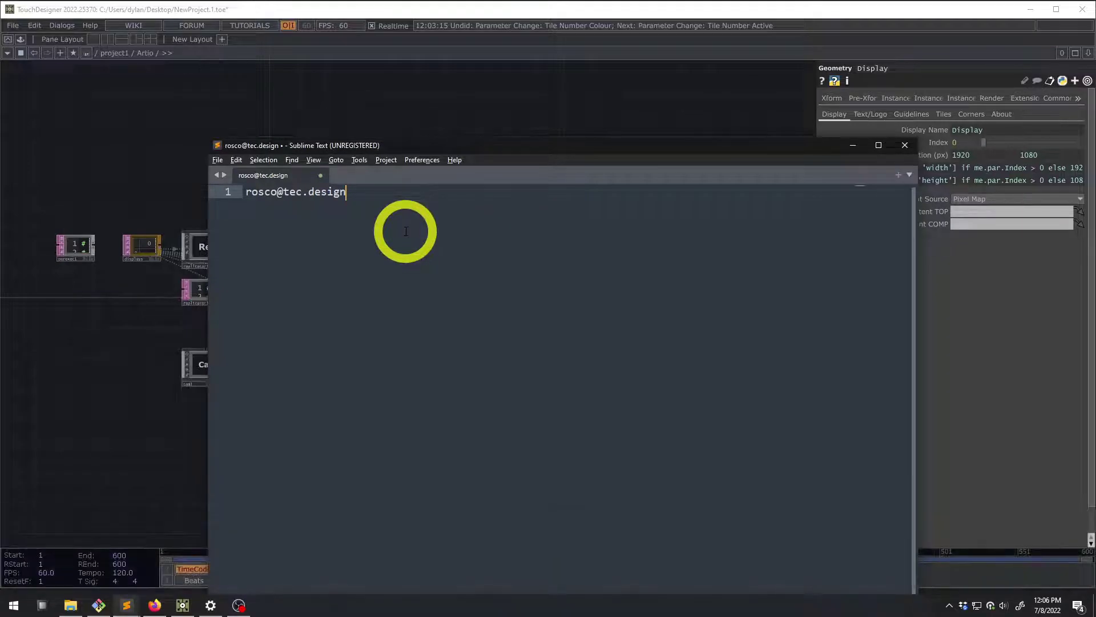